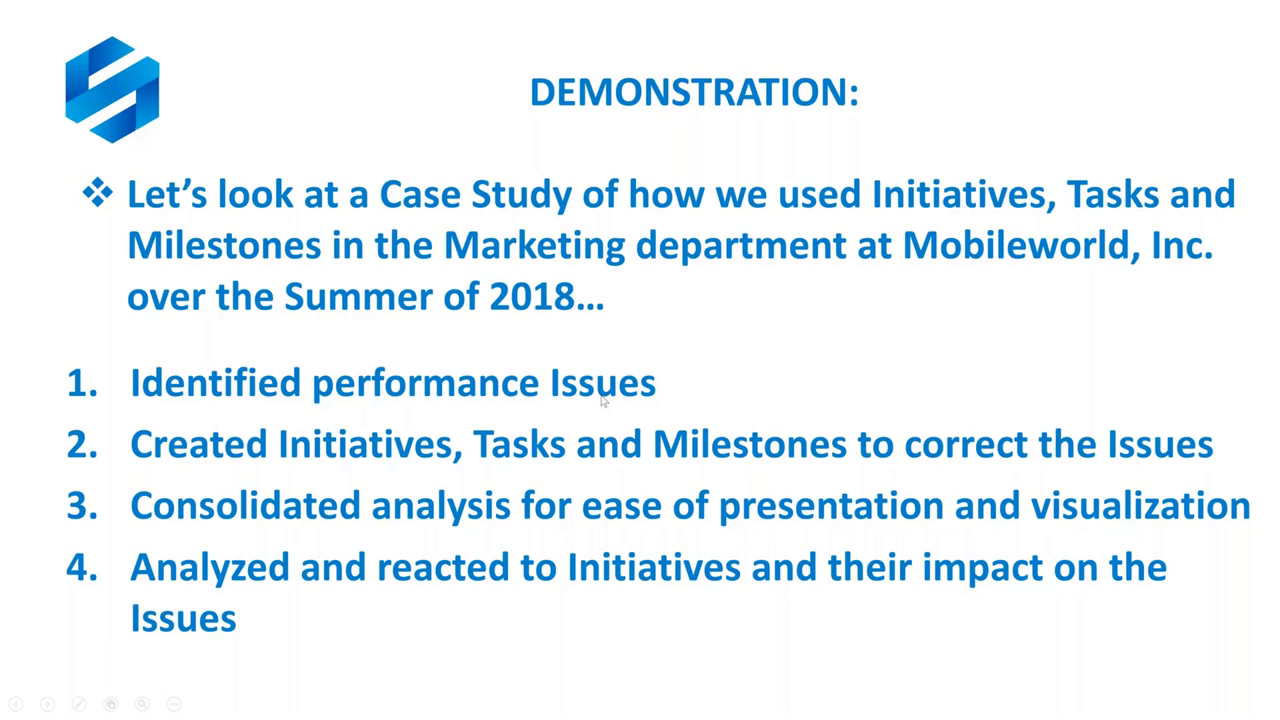
End the slide show, switch to Scoreboard in Chrome and view the Marketing scorecard and the list of organizations
key("Escape")
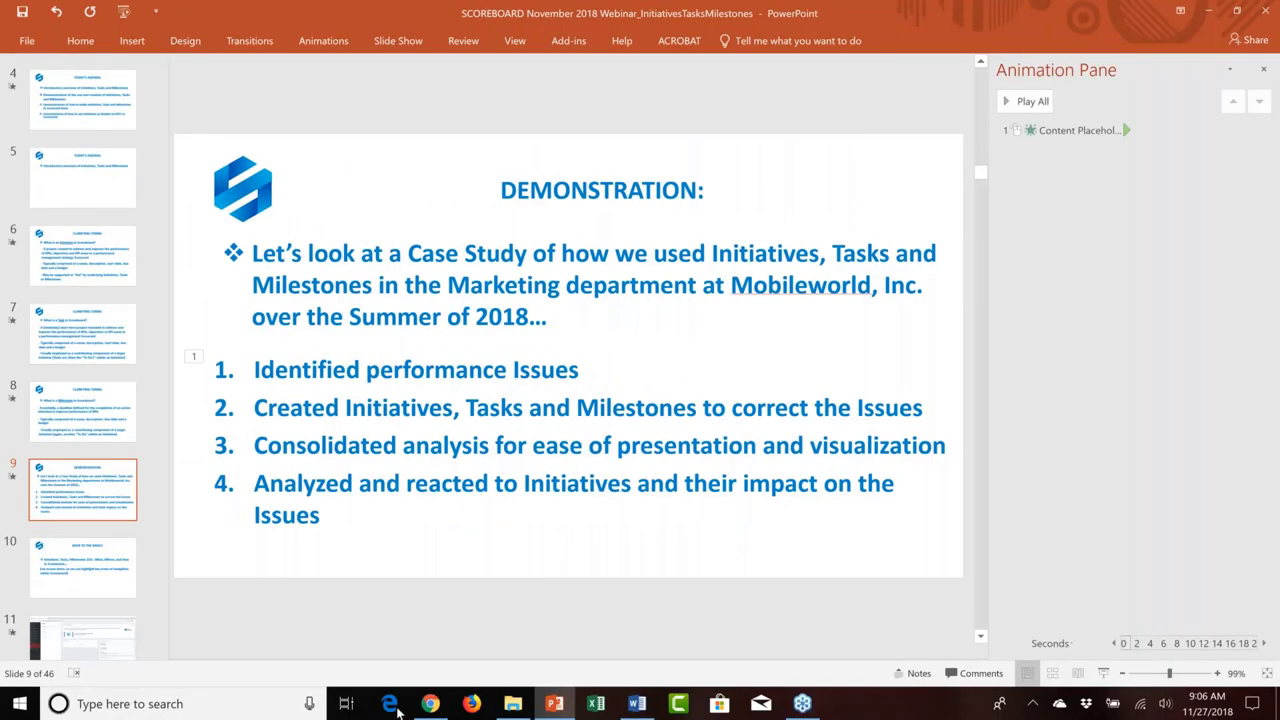
left_click(431, 705)
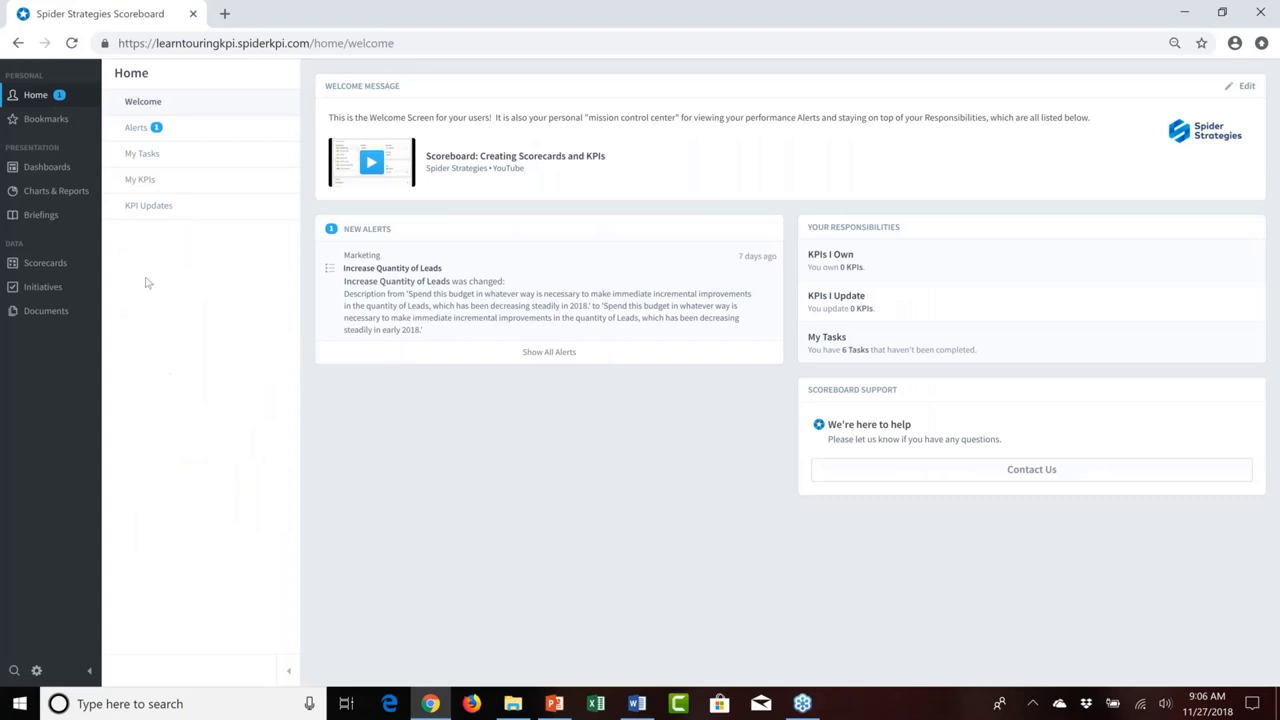
left_click(51, 270)
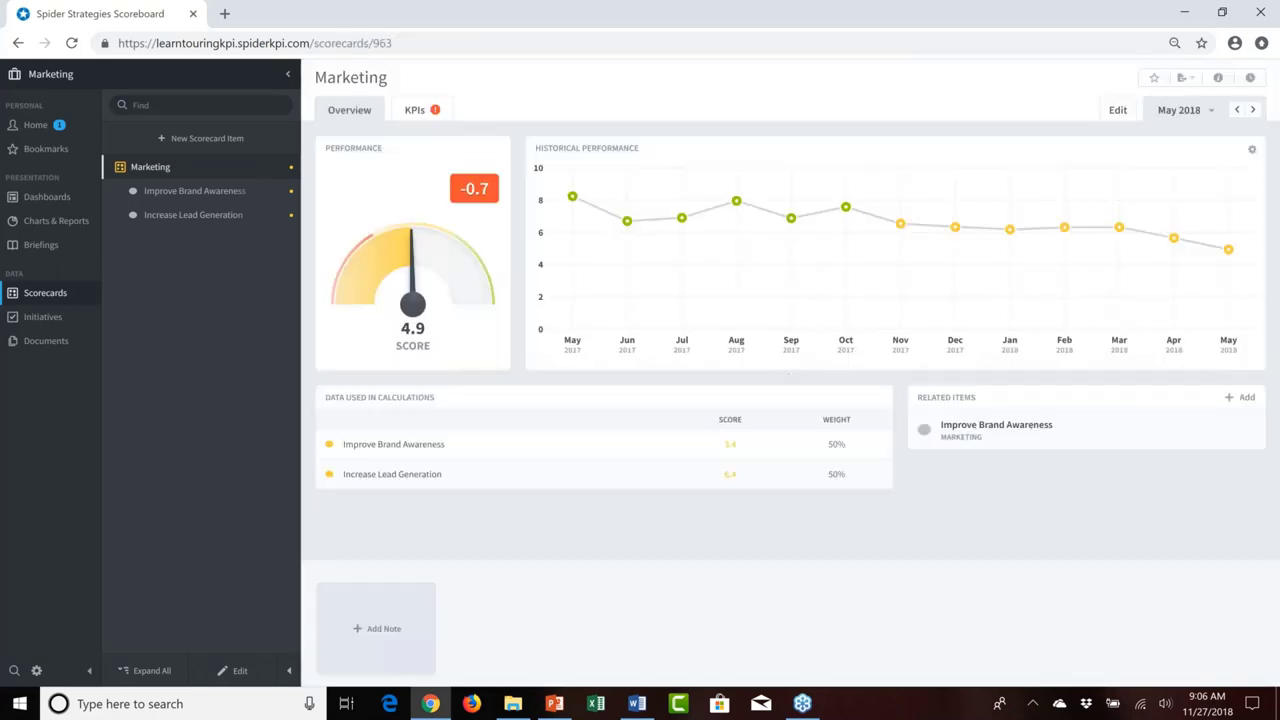
left_click(68, 78)
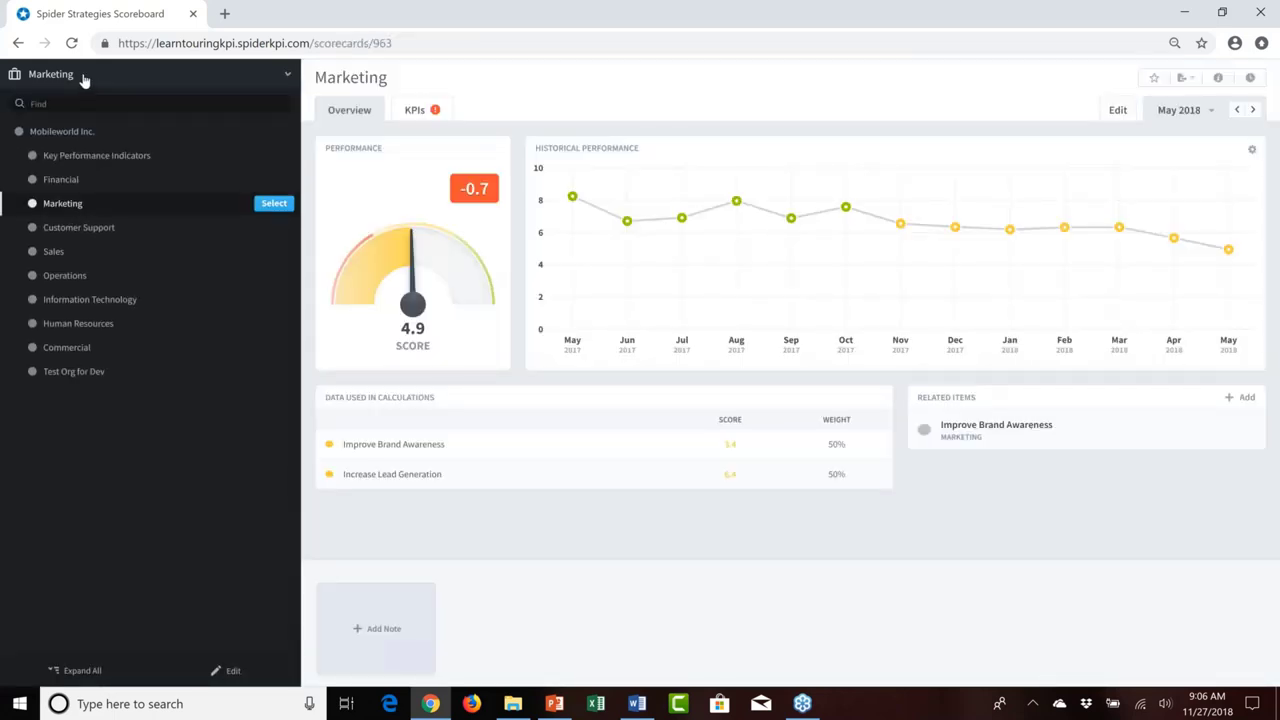
left_click(87, 78)
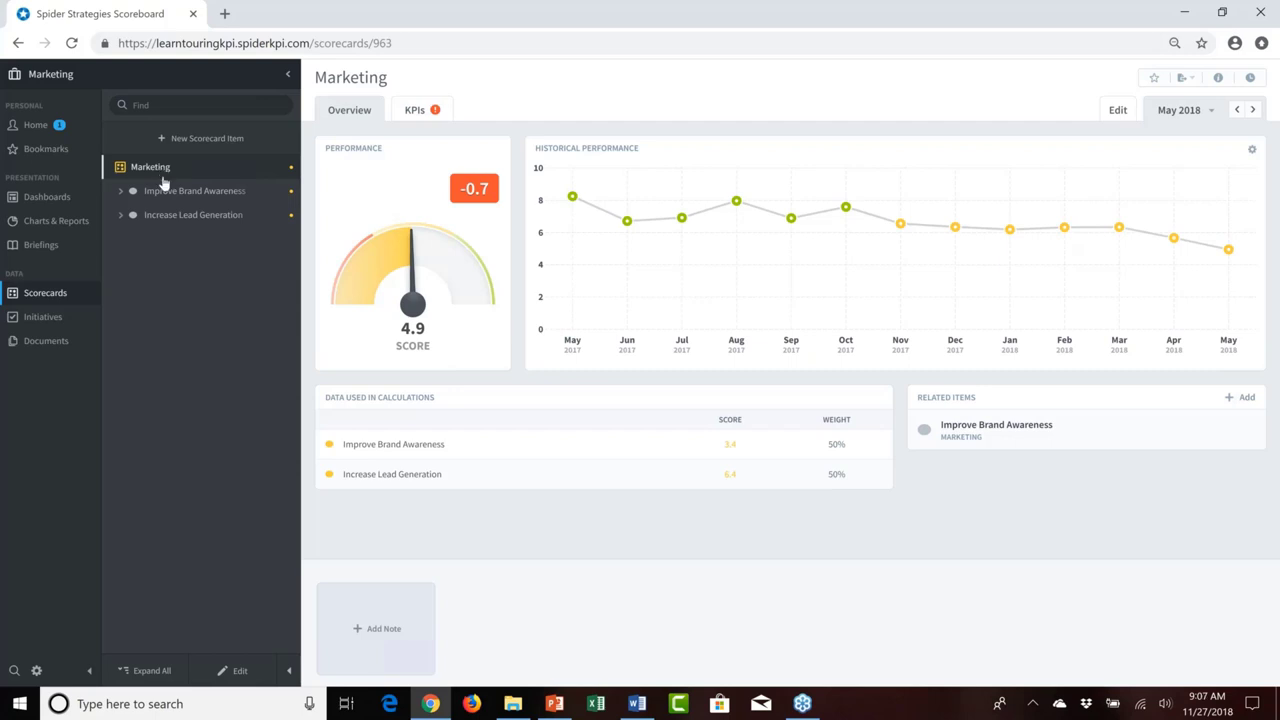
Examine the KPIs under Improve Brand Awareness and Increase Lead Generation, leaving only Increase Lead Generation expanded
left_click(122, 193)
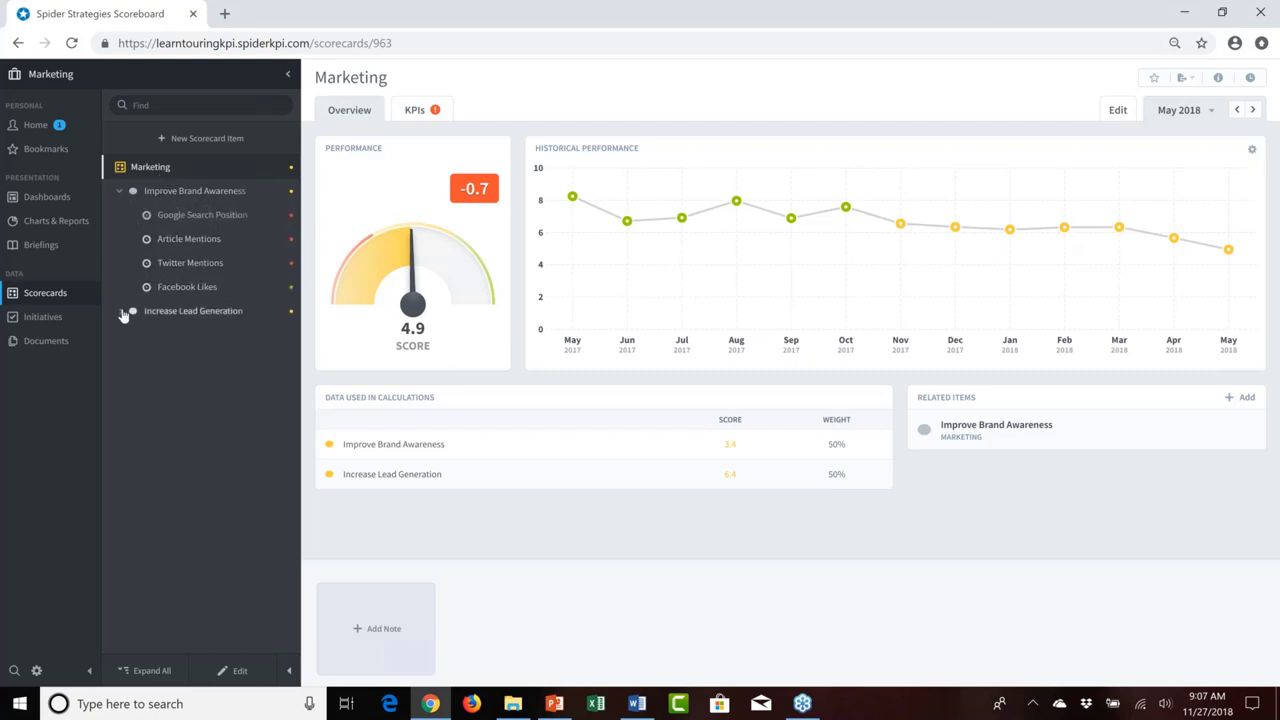
left_click(122, 313)
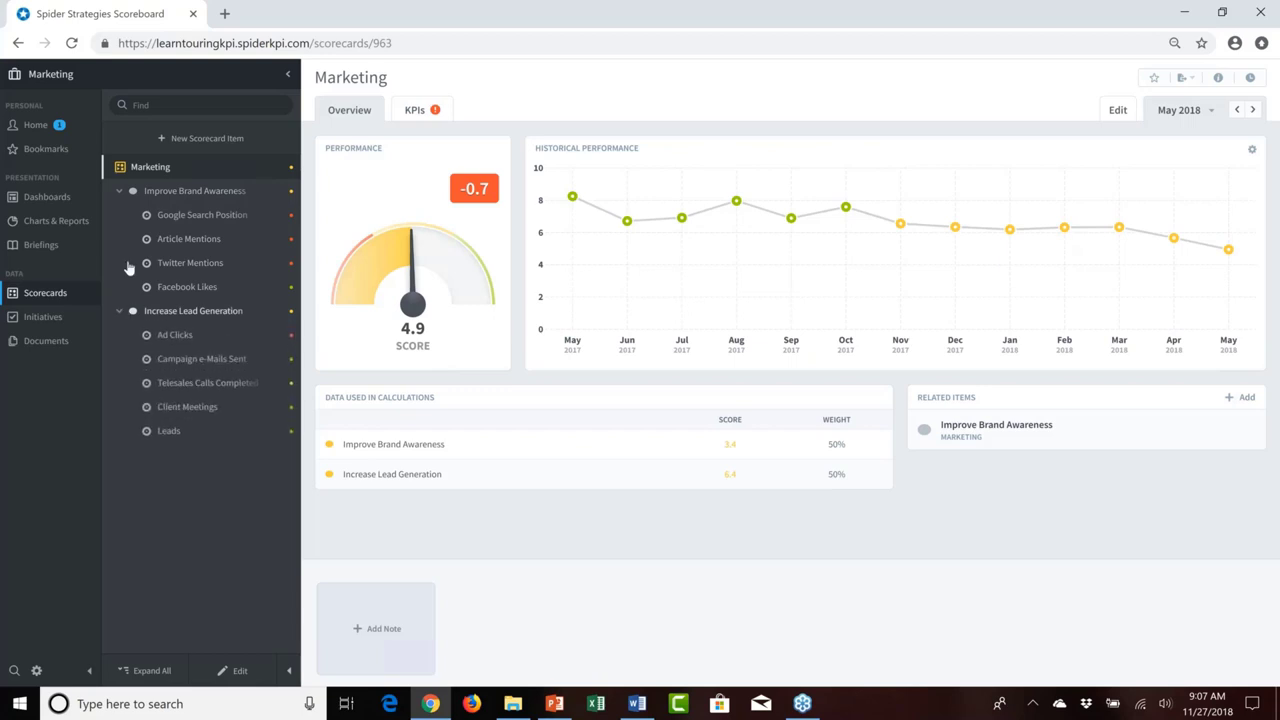
left_click(121, 193)
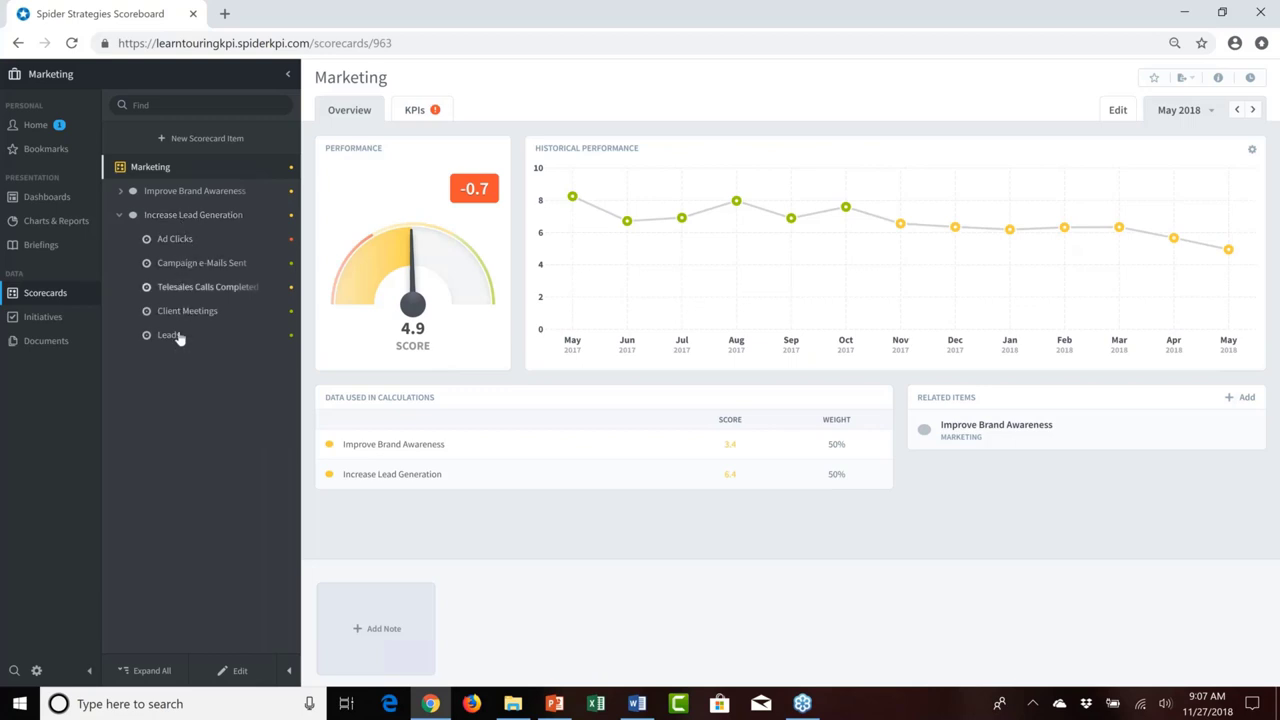
Review the performance overviews of Increase Lead Generation and its Ad Clicks and Campaign e-Mails Sent KPIs
left_click(187, 217)
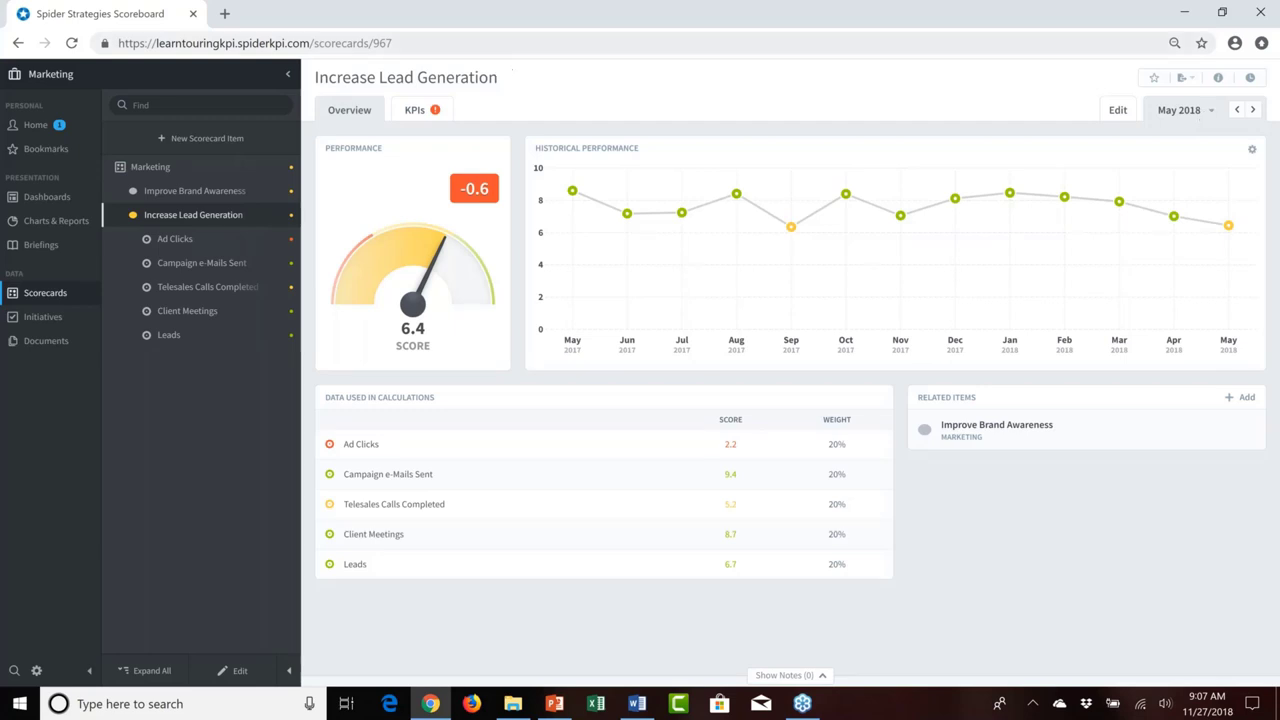
left_click(184, 247)
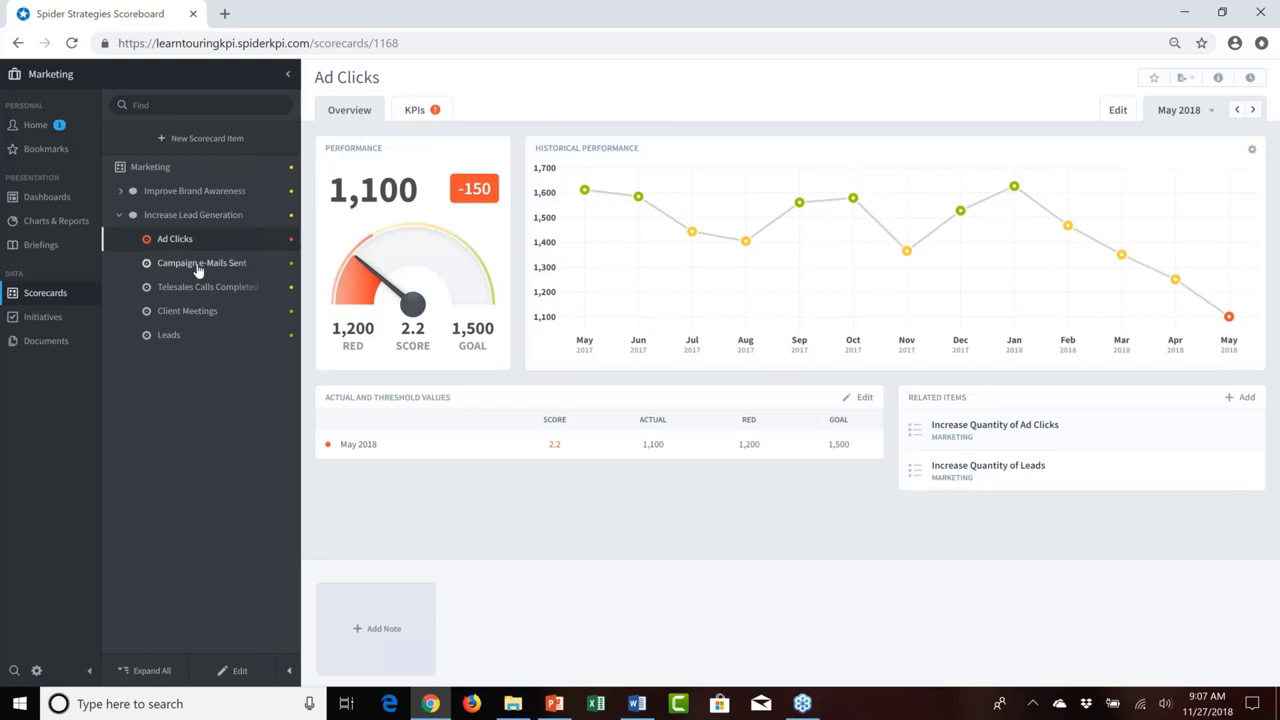
left_click(198, 268)
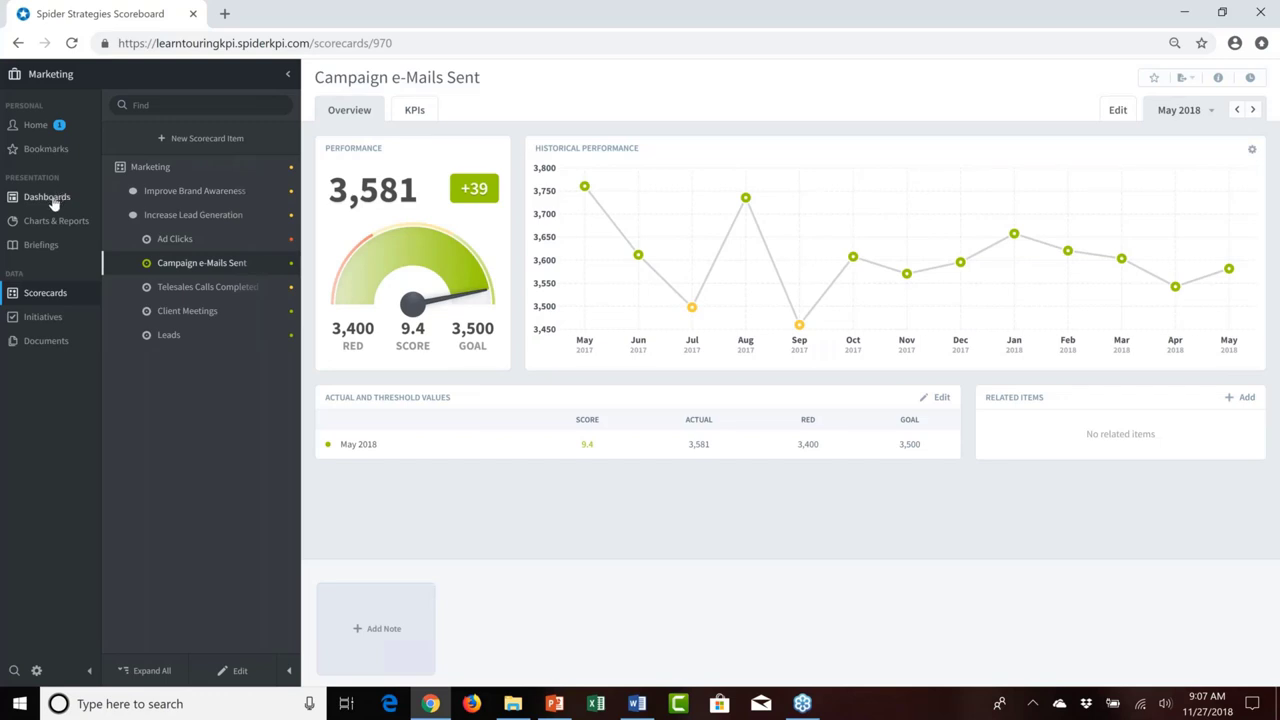
Open the Increase Lead Generation OVERVIEW Dashboard, inspect the Client Meetings history for April and May 2018, and return to the dashboard
left_click(50, 198)
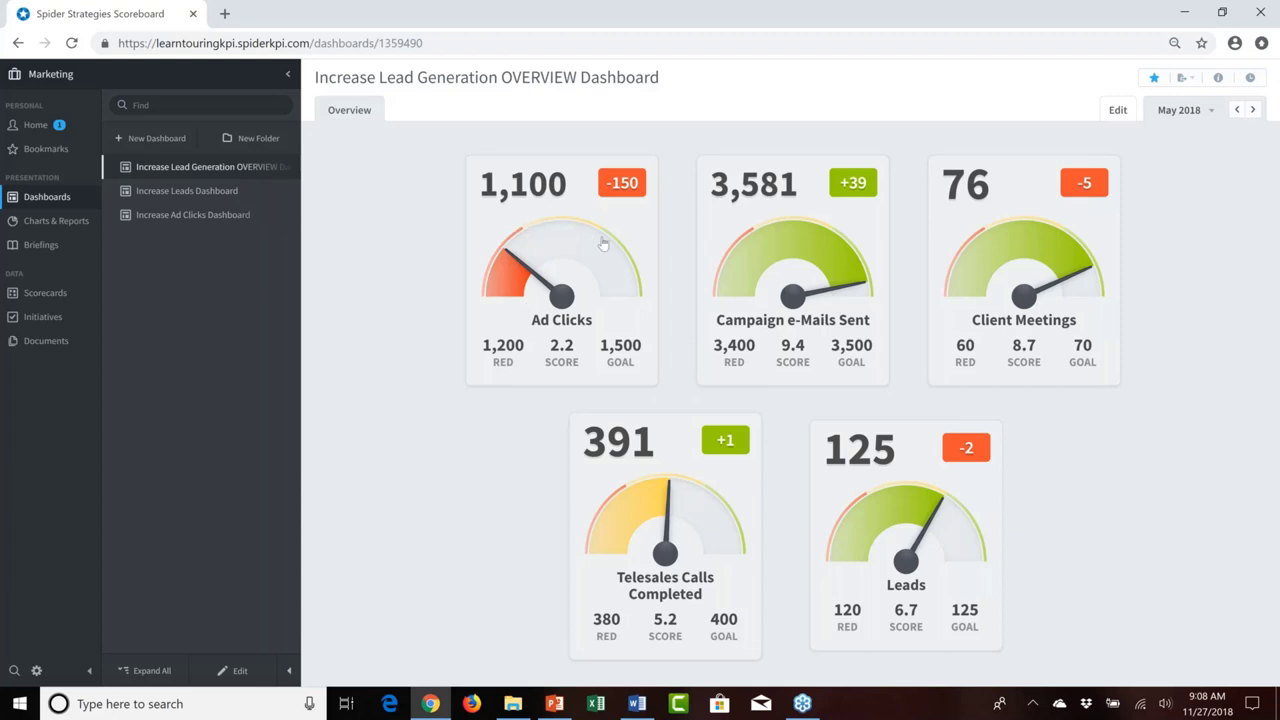
left_click(1029, 272)
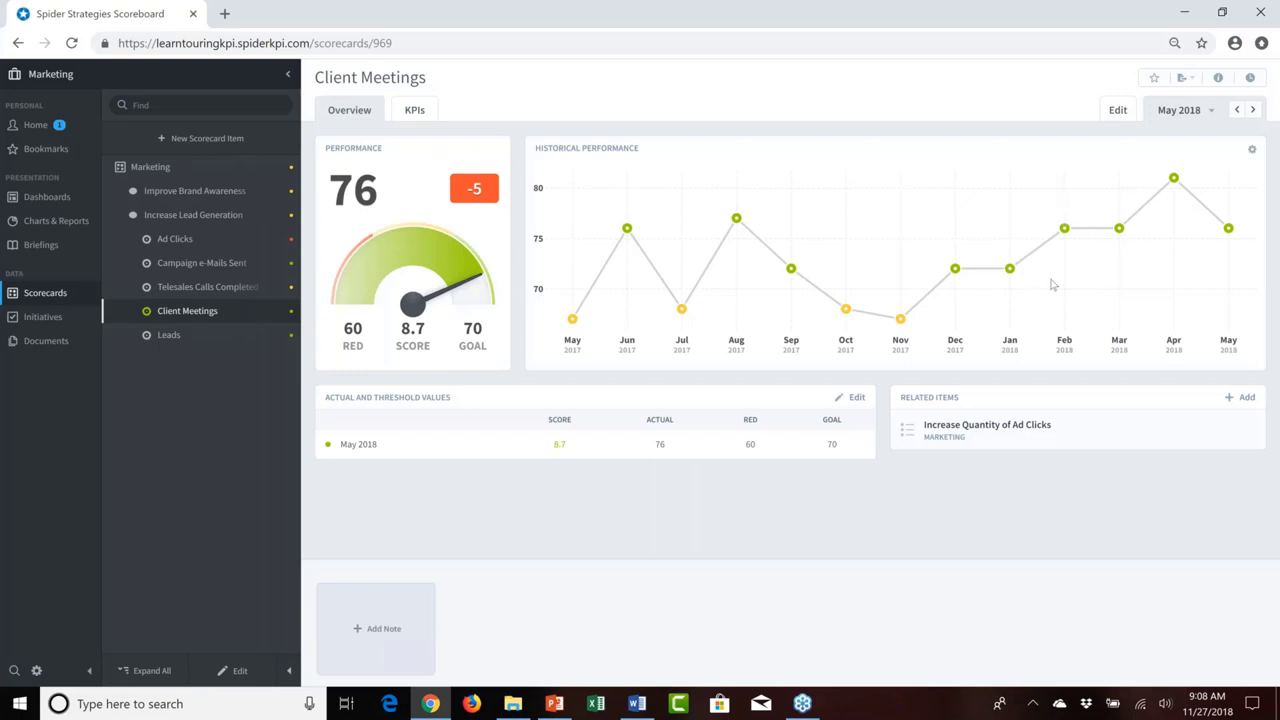
mouse_move(1174, 179)
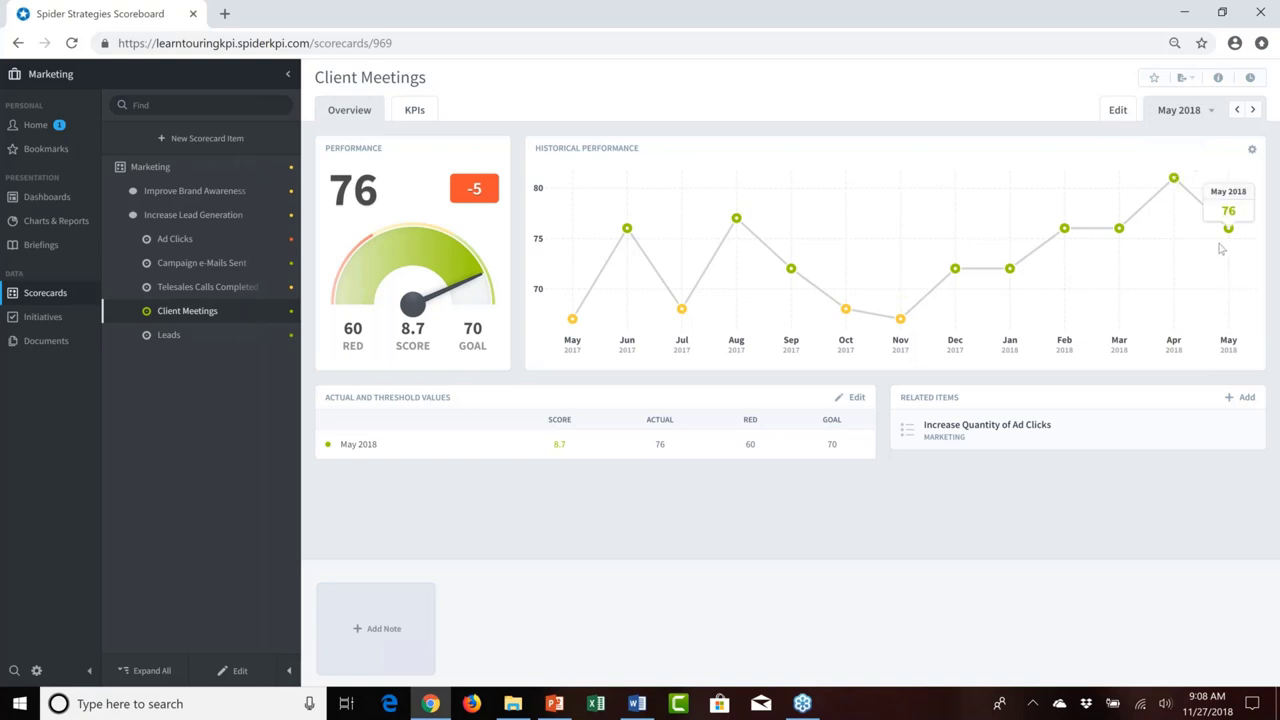
left_click(18, 43)
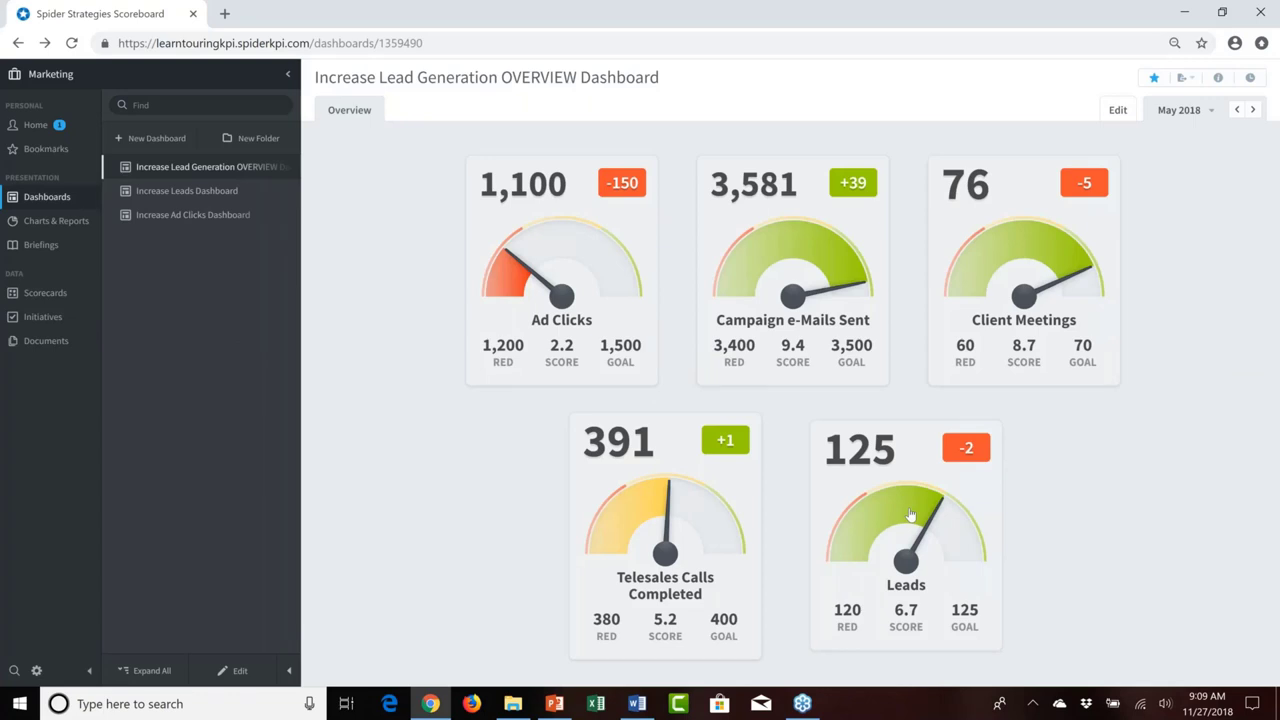
Drill into Leads from the dashboard, examine its monthly trend from November 2017 to April 2018, and return to the dashboard
left_click(910, 515)
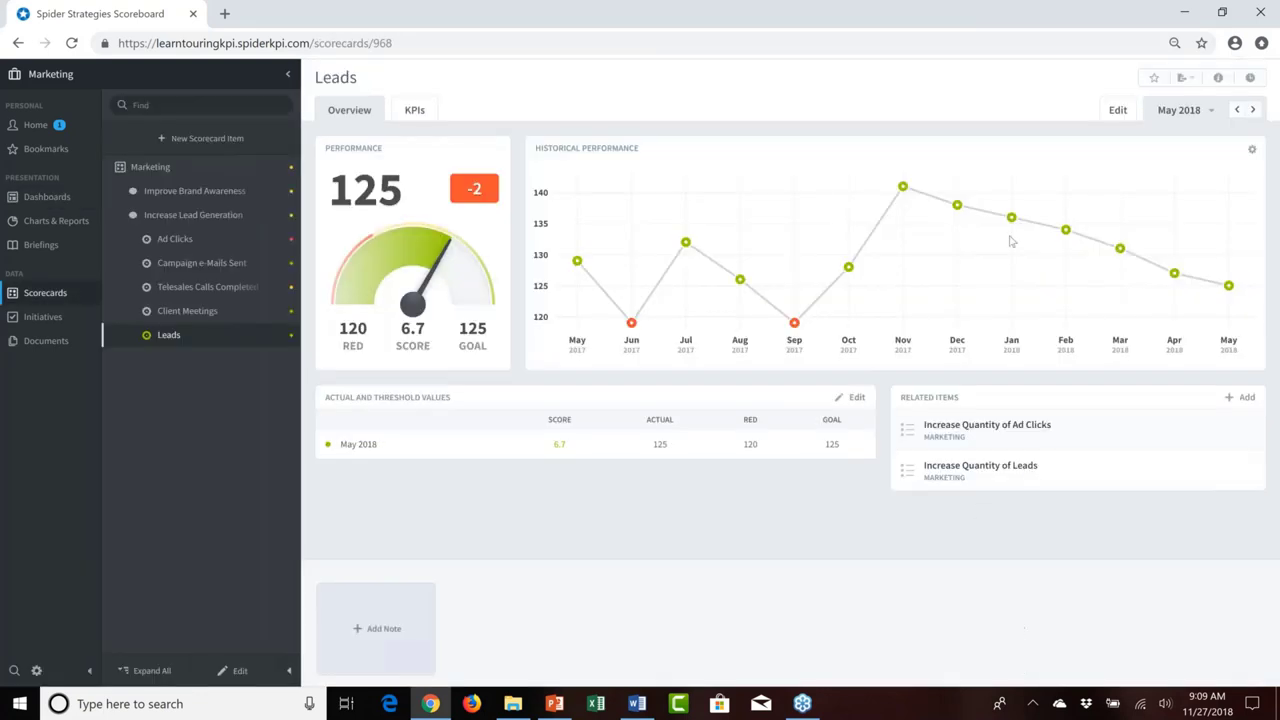
mouse_move(909, 220)
mouse_move(898, 248)
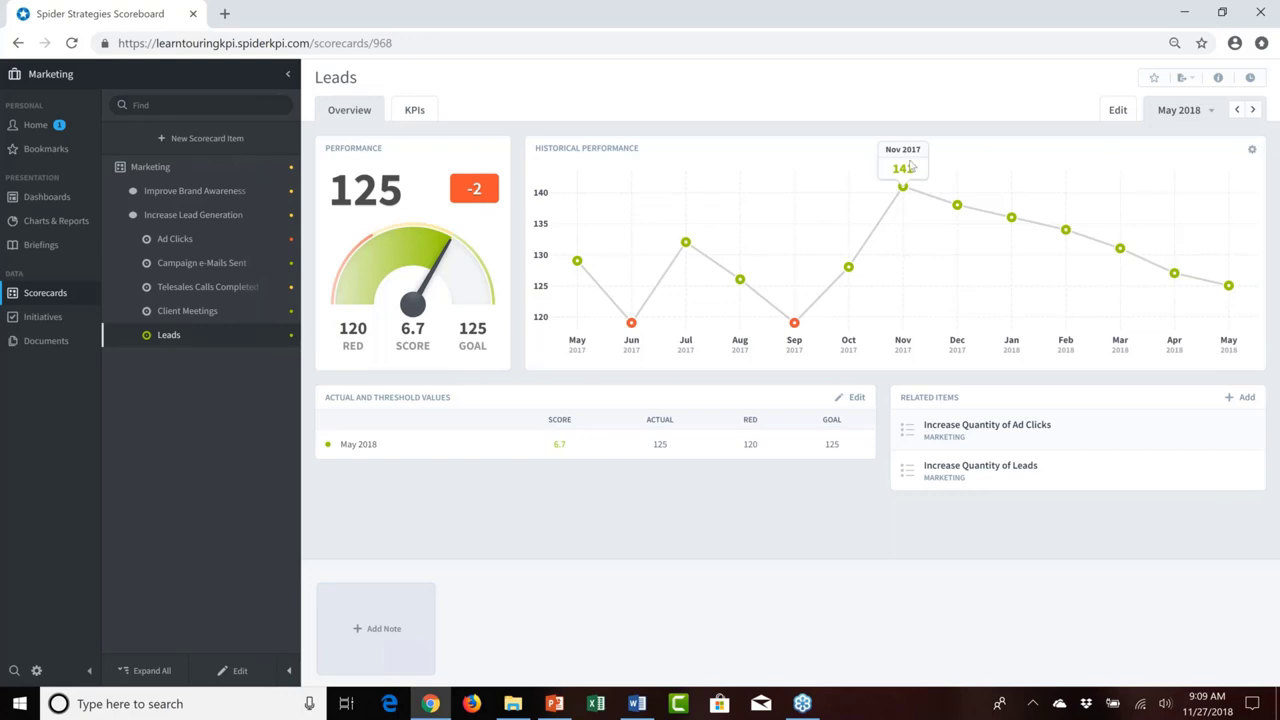
mouse_move(996, 220)
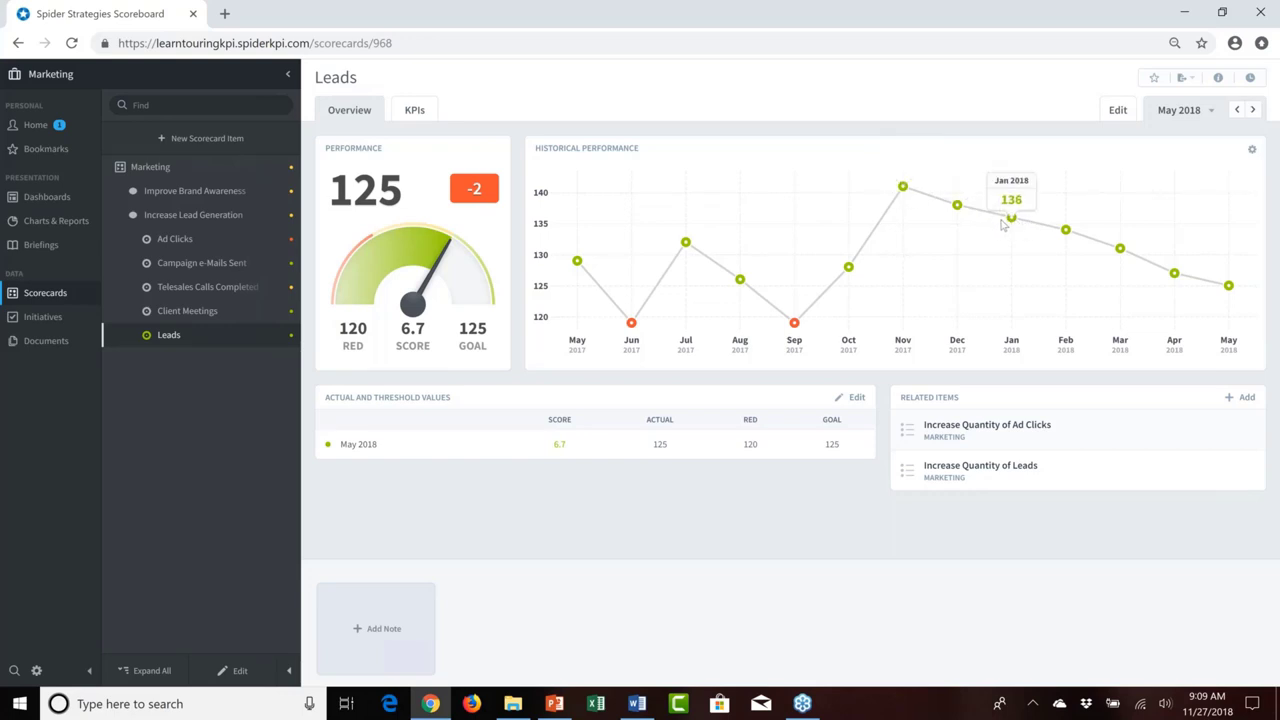
mouse_move(1062, 236)
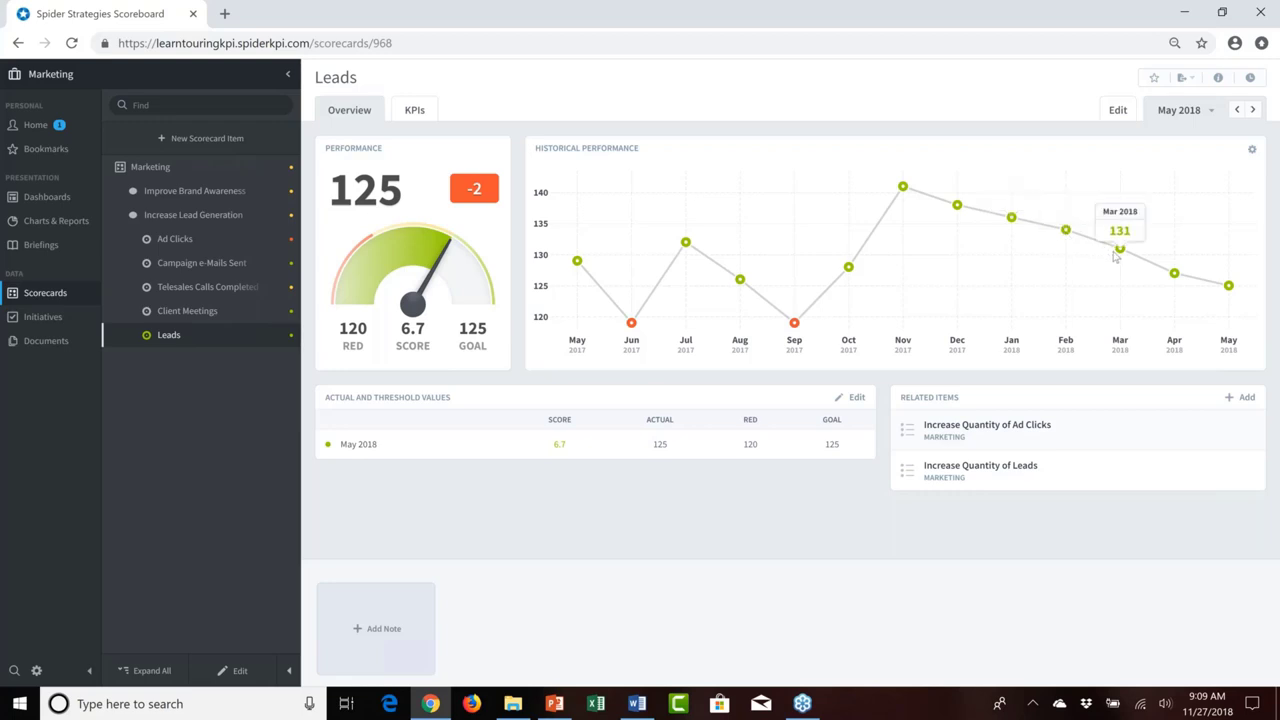
mouse_move(1172, 280)
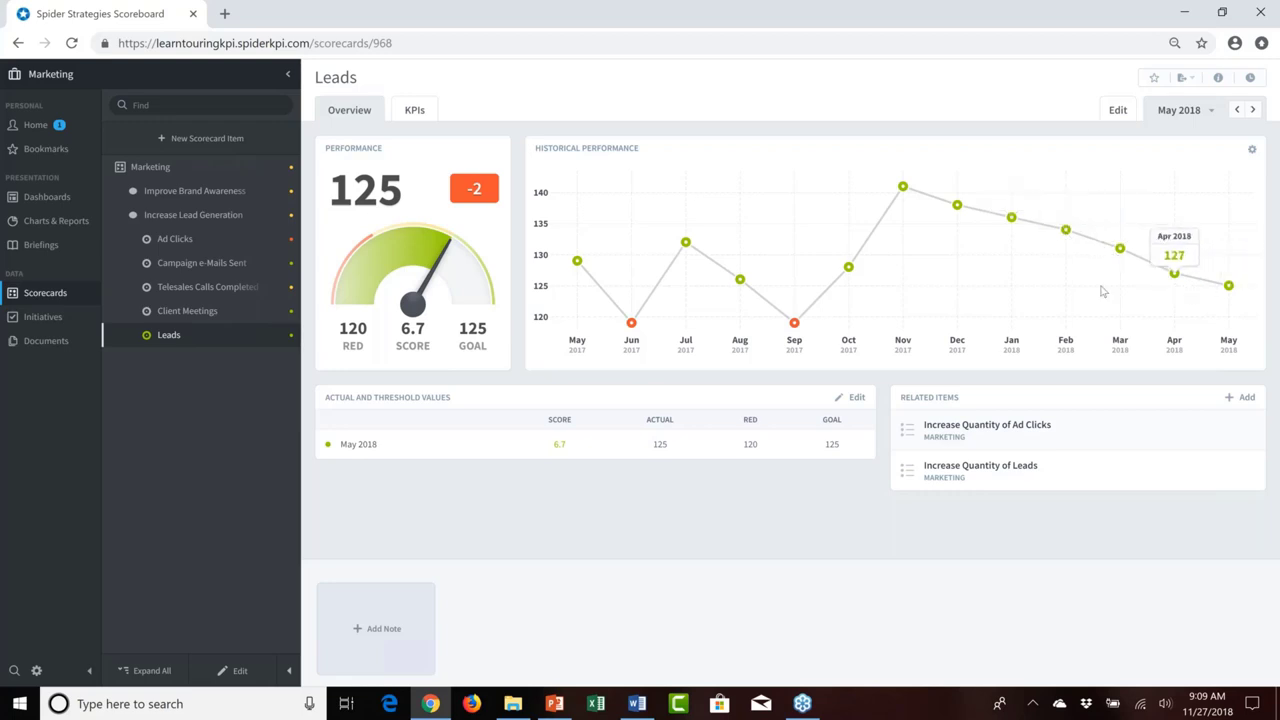
mouse_move(725, 283)
left_click(18, 44)
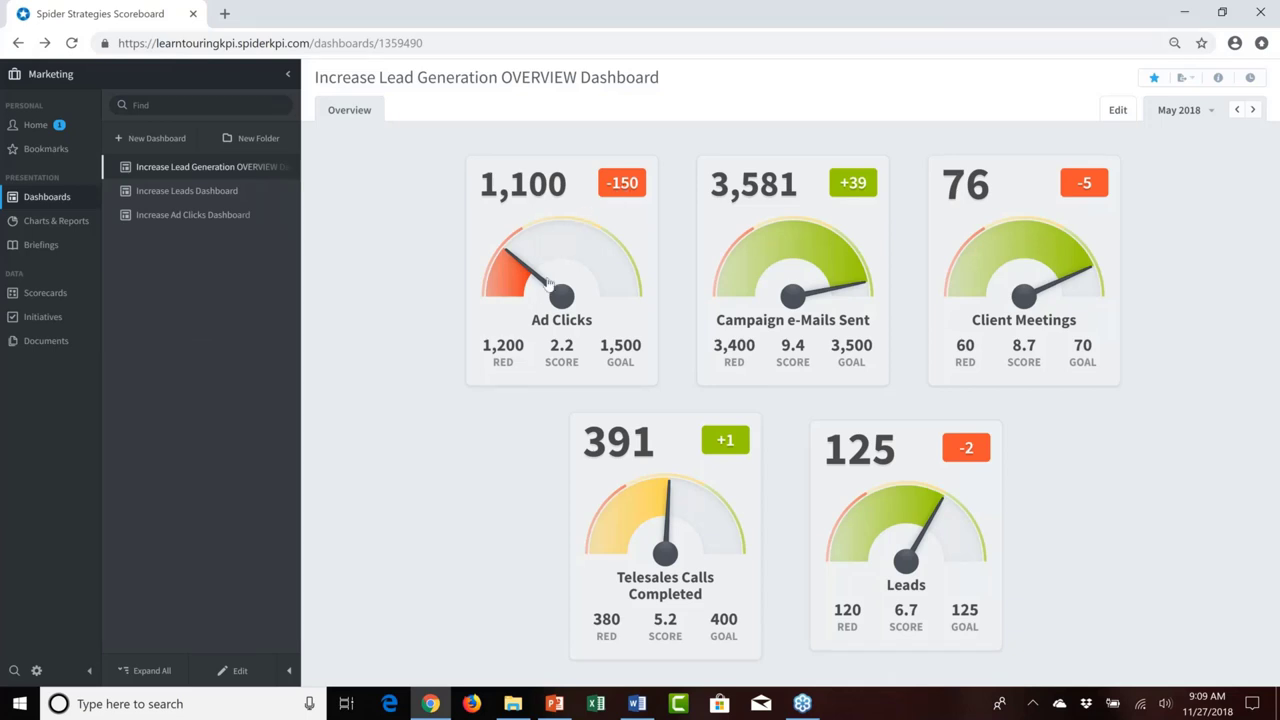
Drill into Ad Clicks from the dashboard, examine its monthly trend from January to May 2018, and return to the dashboard
left_click(555, 276)
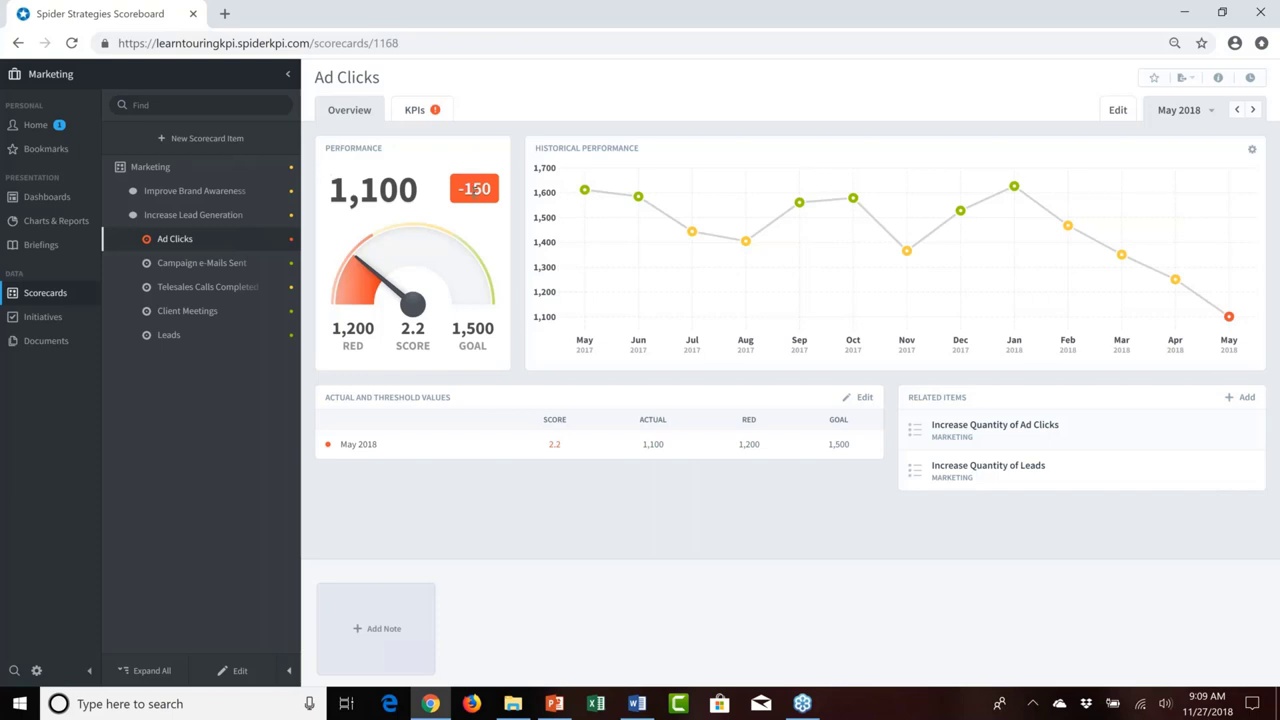
mouse_move(1016, 192)
mouse_move(1177, 294)
mouse_move(1229, 318)
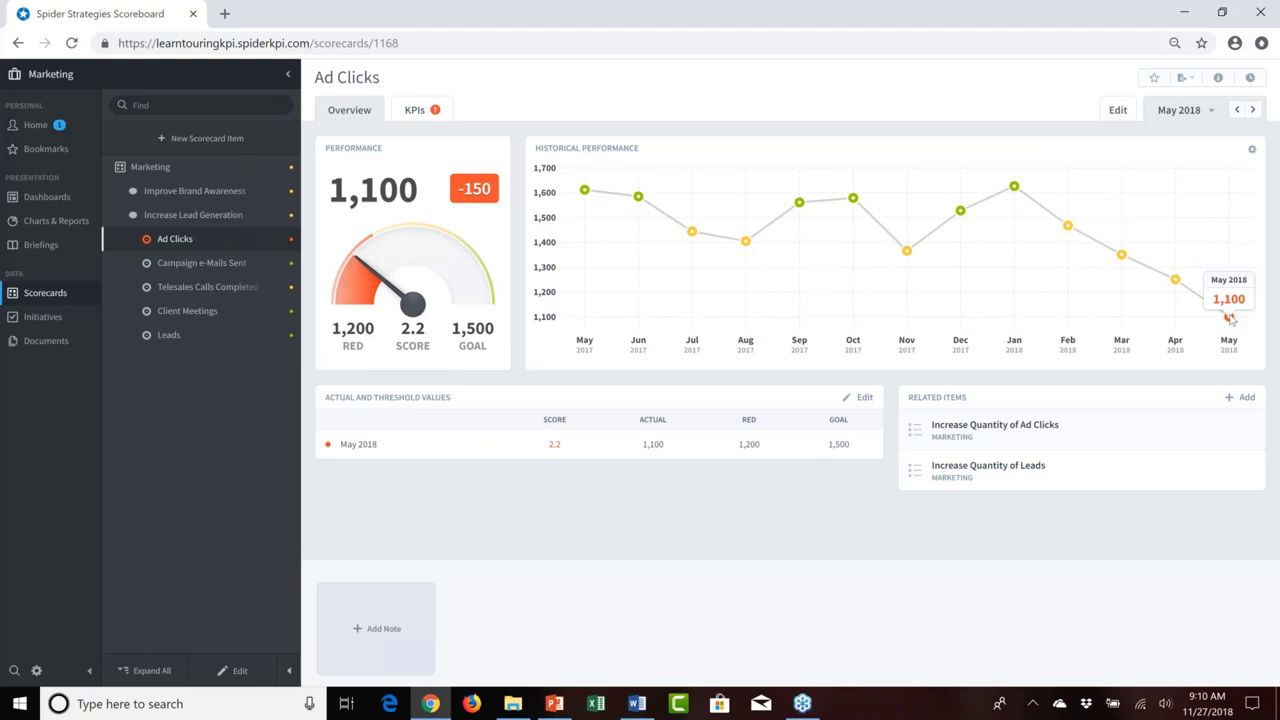
mouse_move(1137, 287)
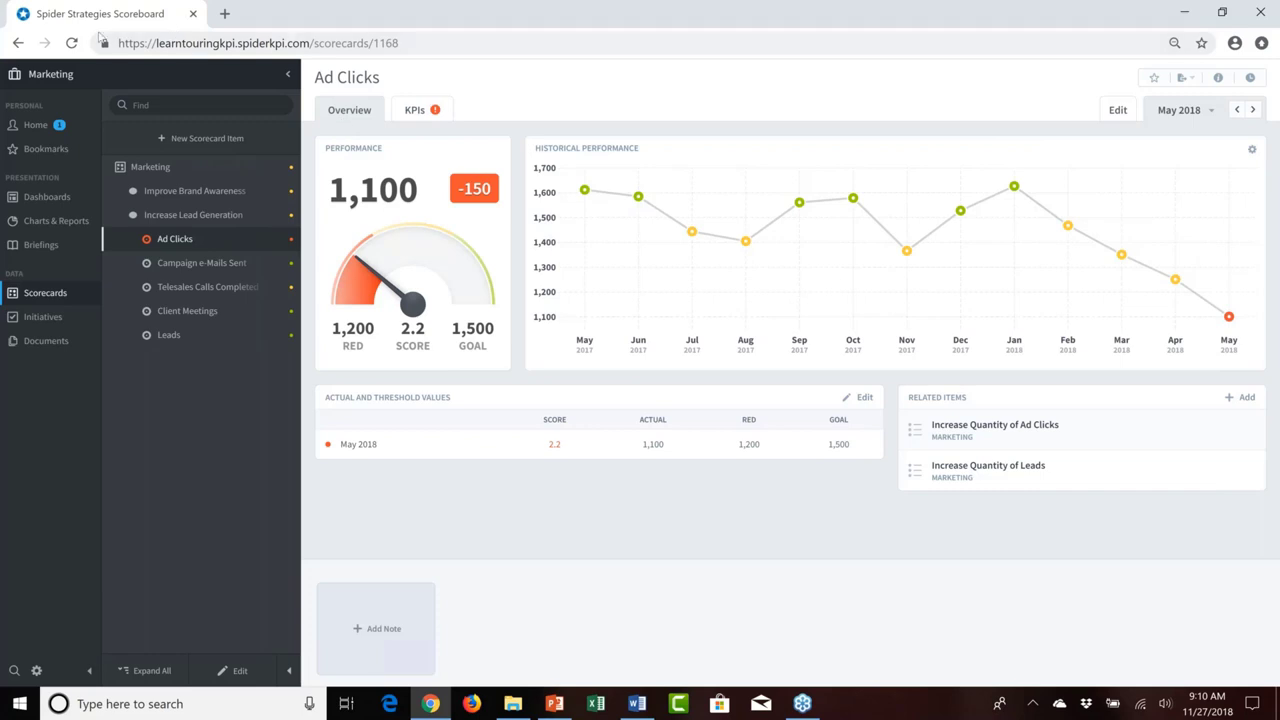
left_click(18, 44)
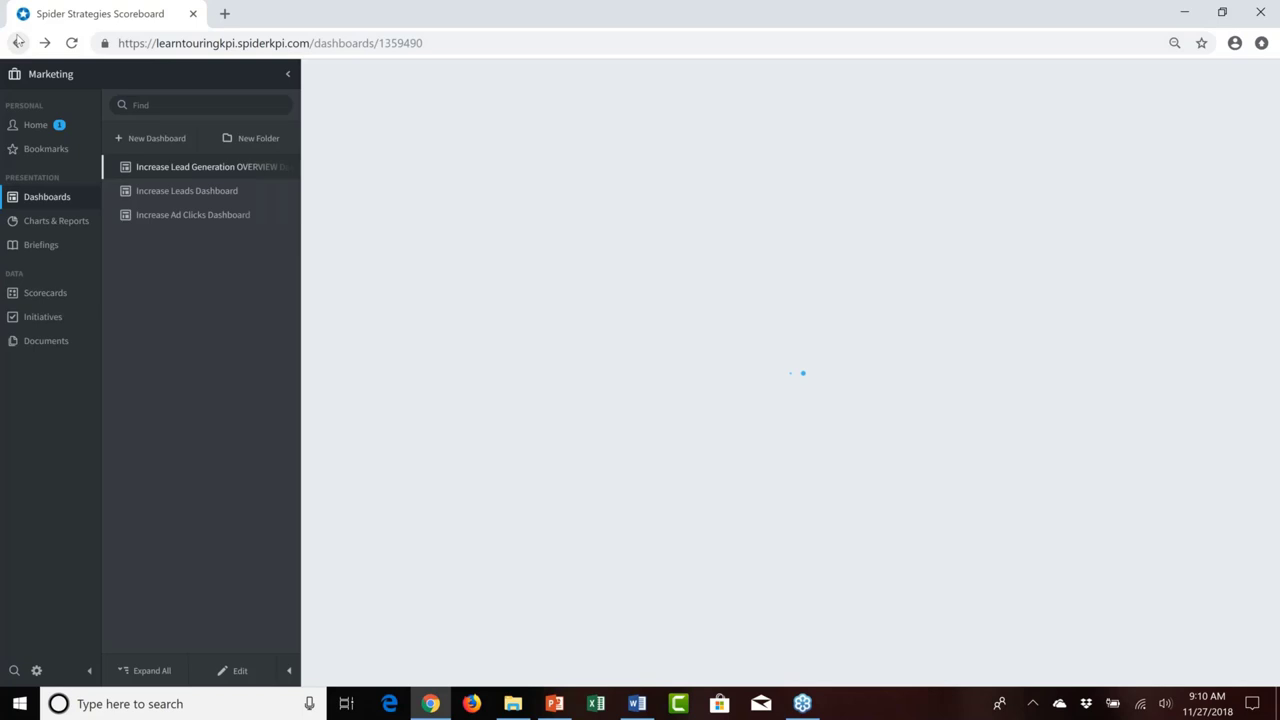
Open the Increase Quantity of Leads initiative in edit mode and review its name and description
left_click(44, 317)
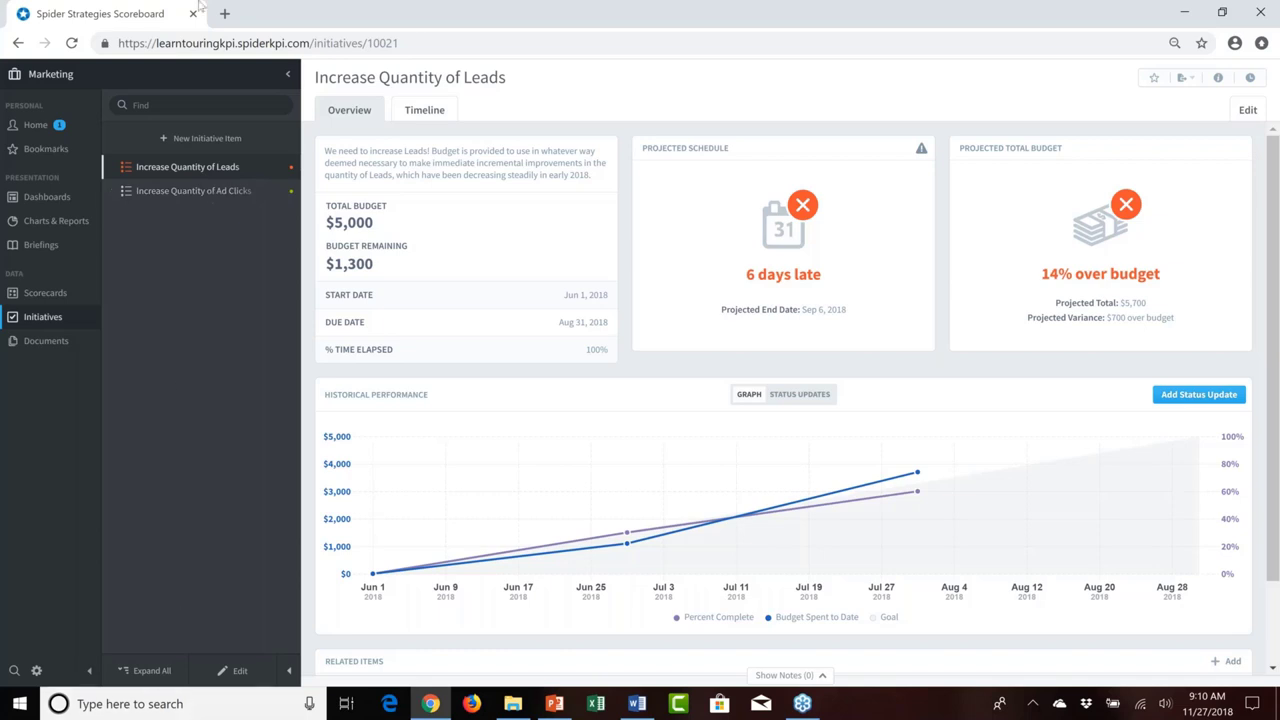
left_click(236, 671)
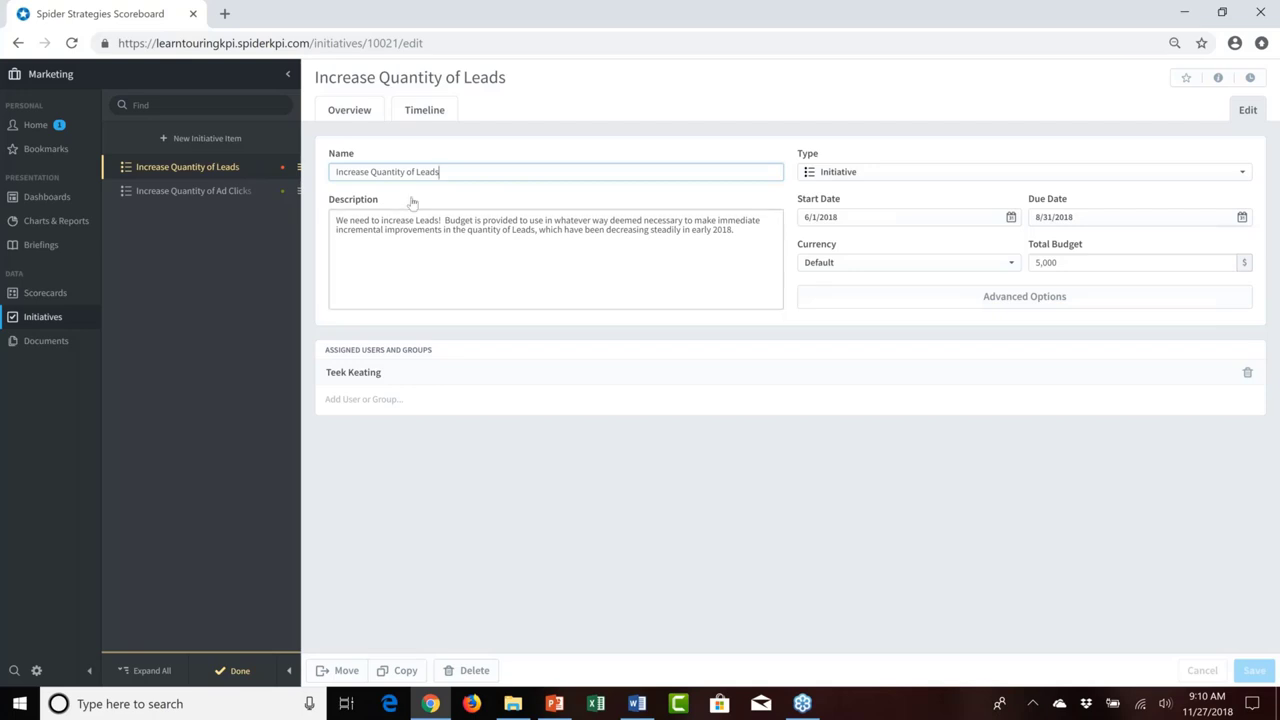
left_click(440, 172)
left_click_drag(440, 172, 338, 172)
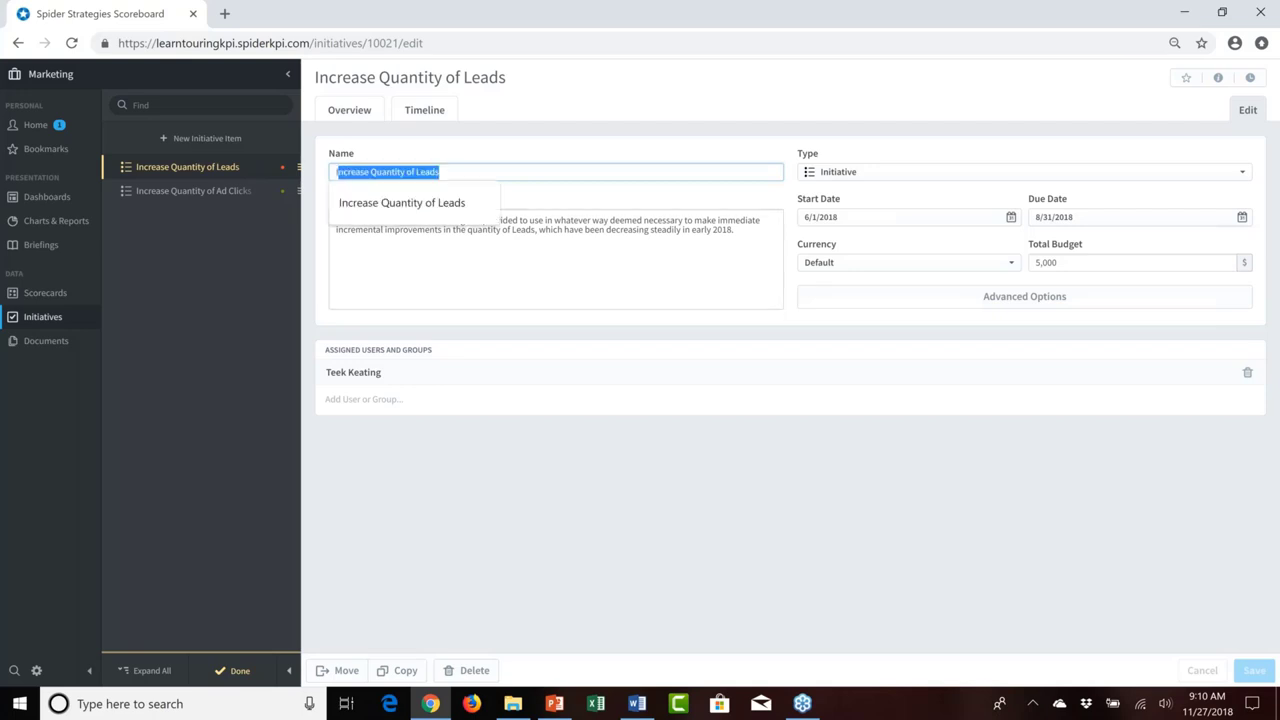
left_click(446, 229)
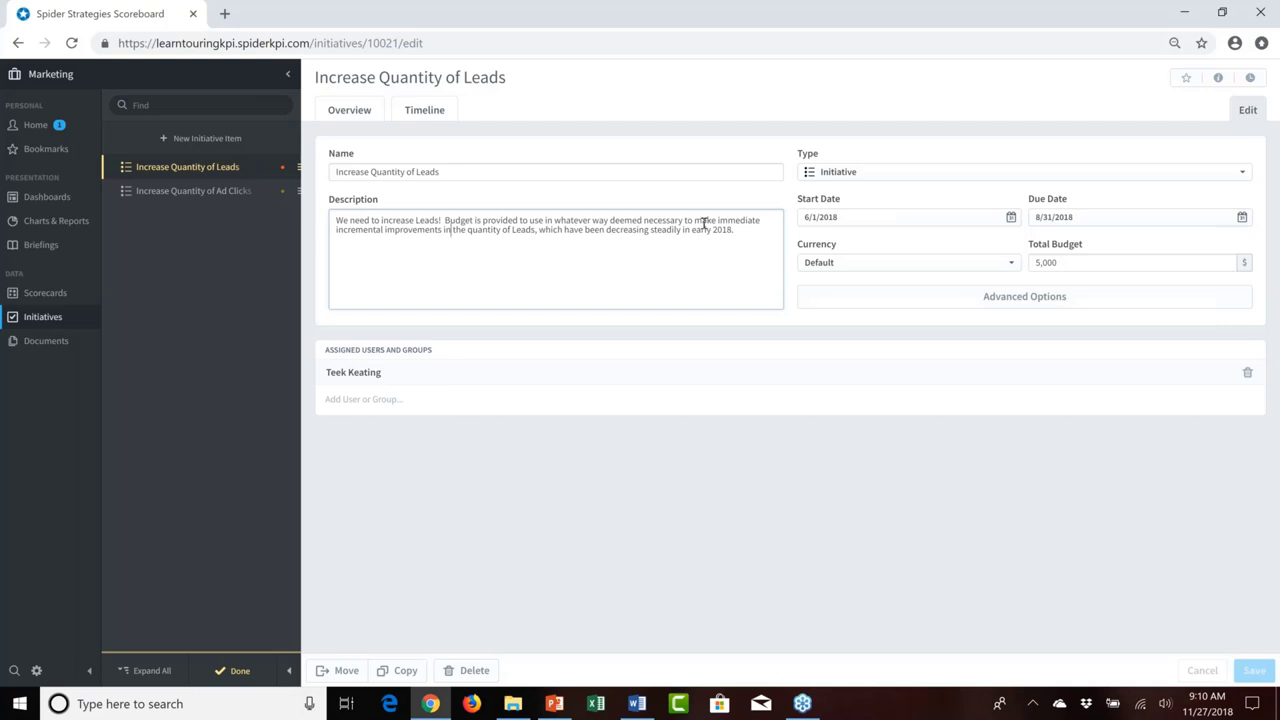
Review the Leads initiative's type, due date, total budget and assigned user in its edit form
left_click(891, 179)
left_click(880, 192)
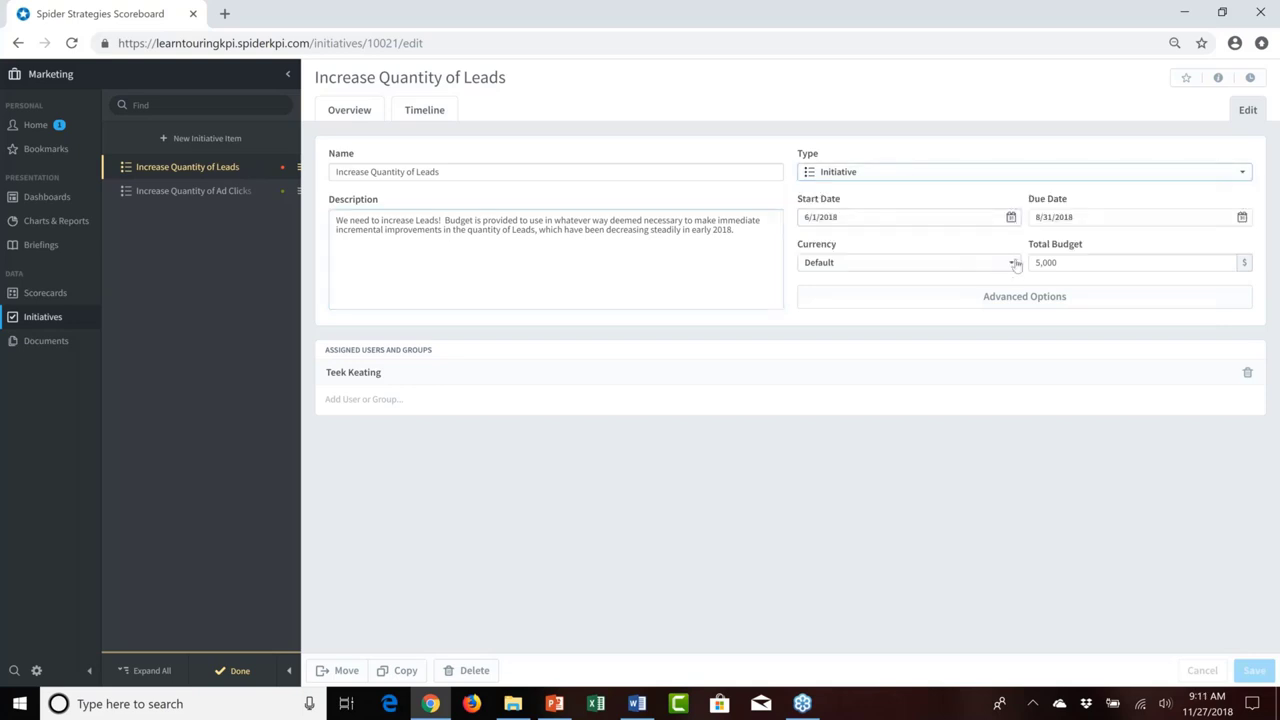
left_click(1099, 226)
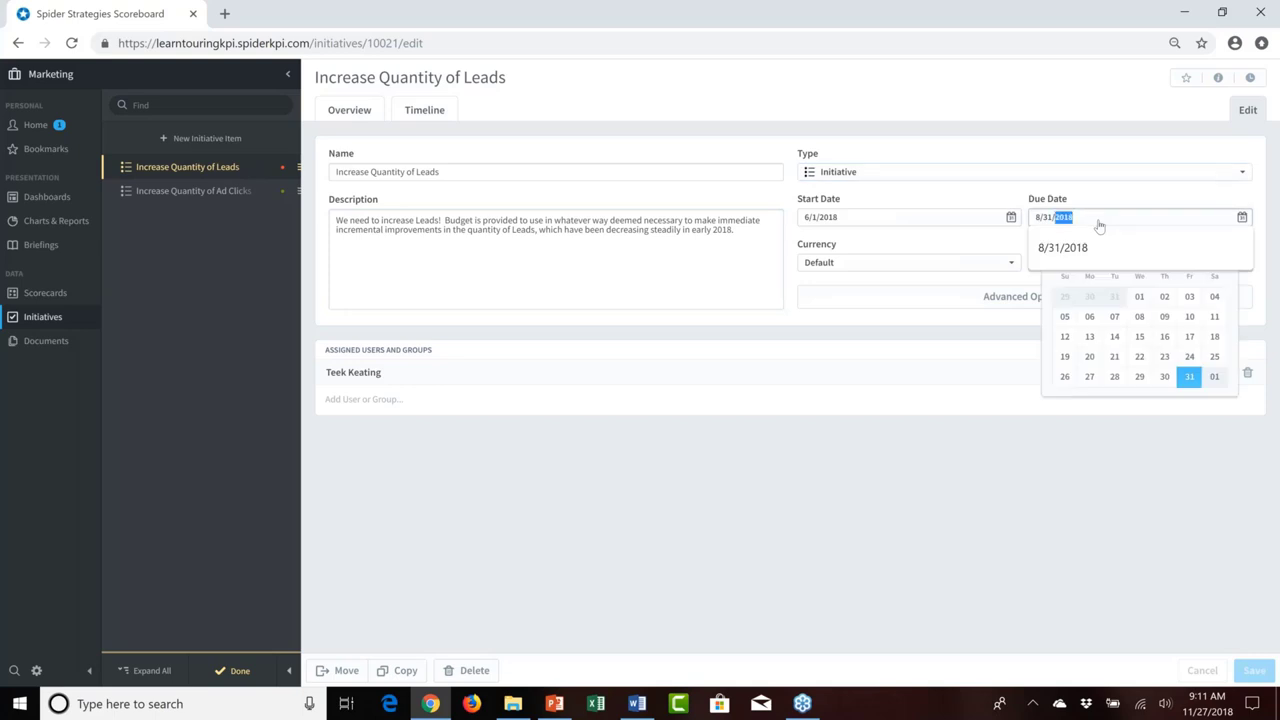
left_click(1000, 258)
left_click(1037, 262)
double_click(1035, 262)
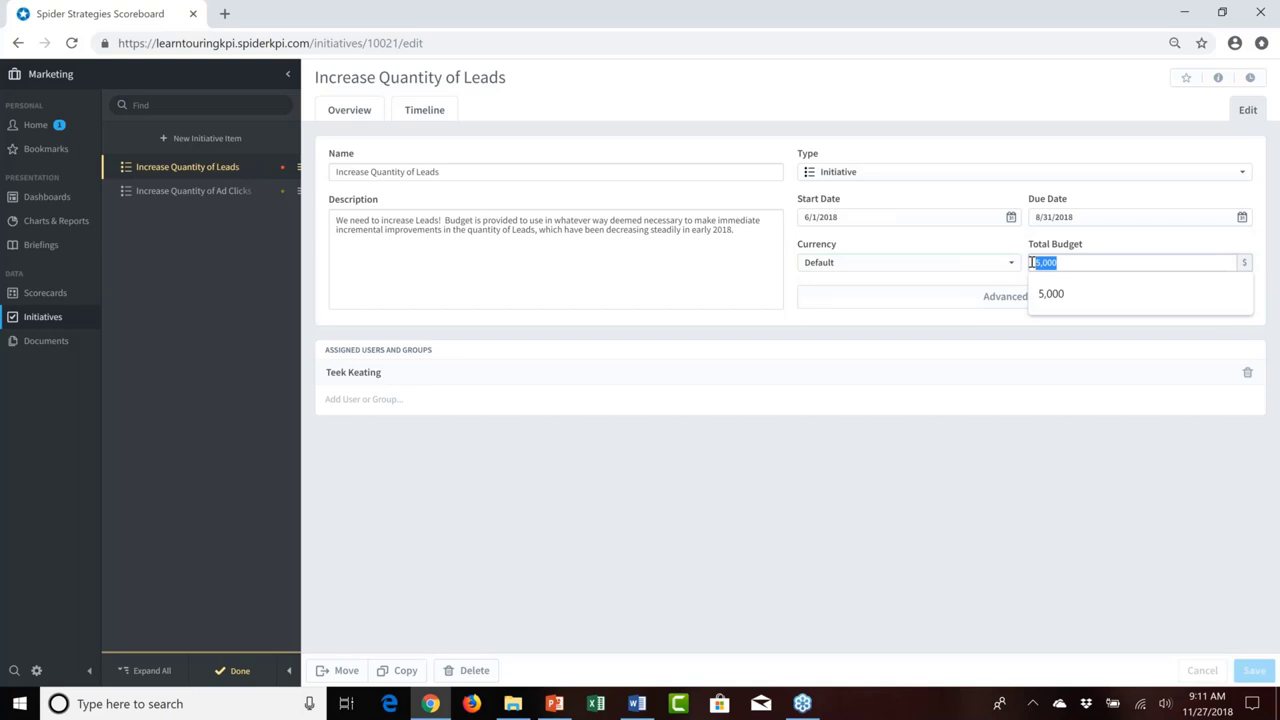
left_click(393, 378)
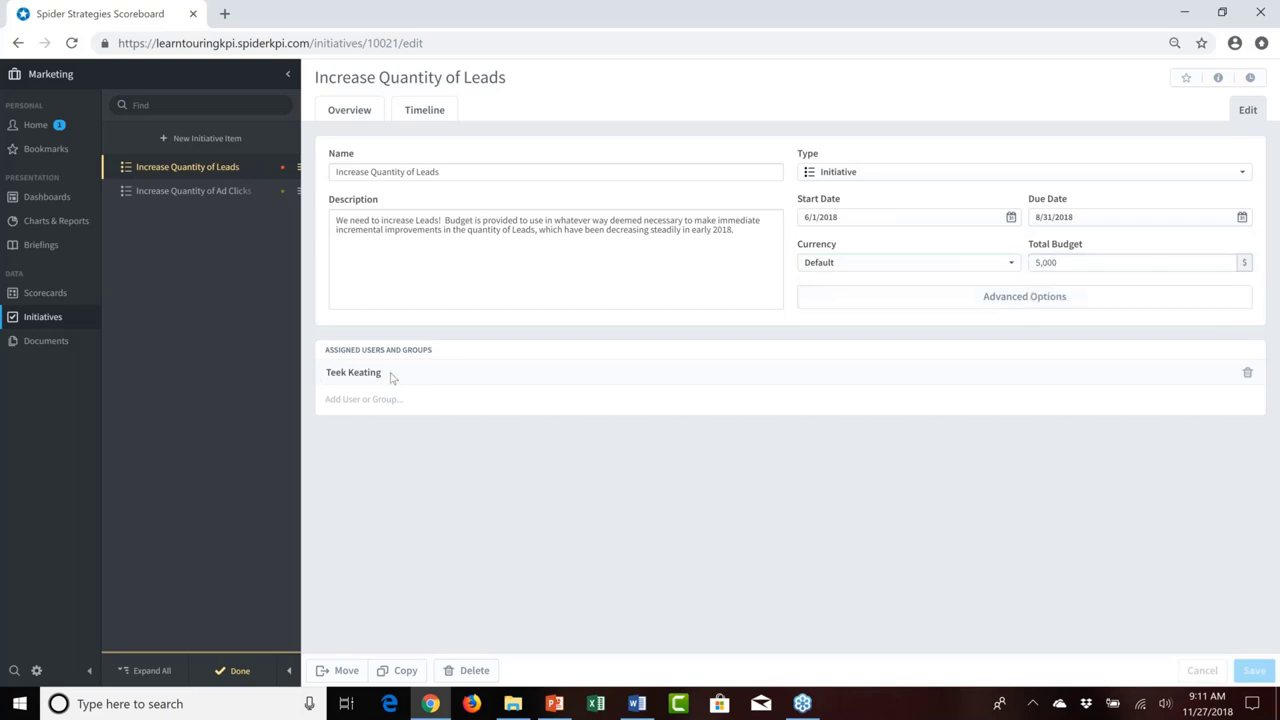
left_click_drag(382, 376, 327, 390)
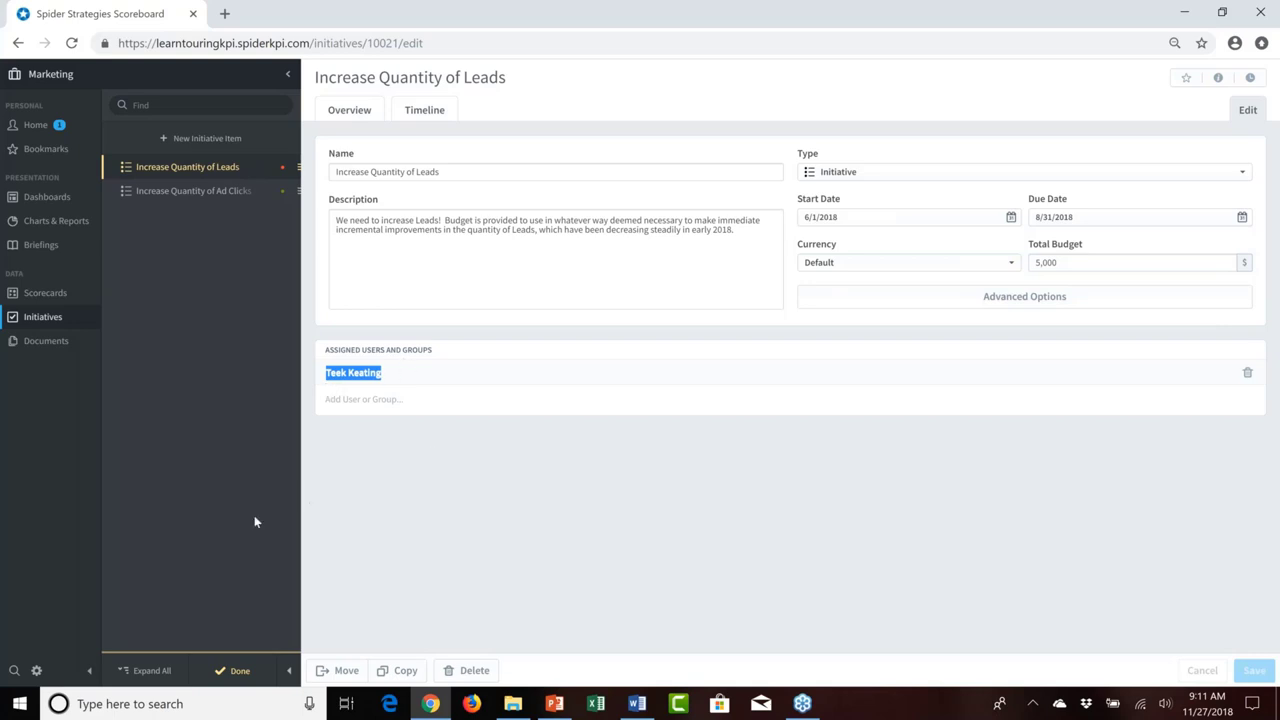
Show the edit form of the Increase Quantity of Ad Clicks initiative
left_click(181, 192)
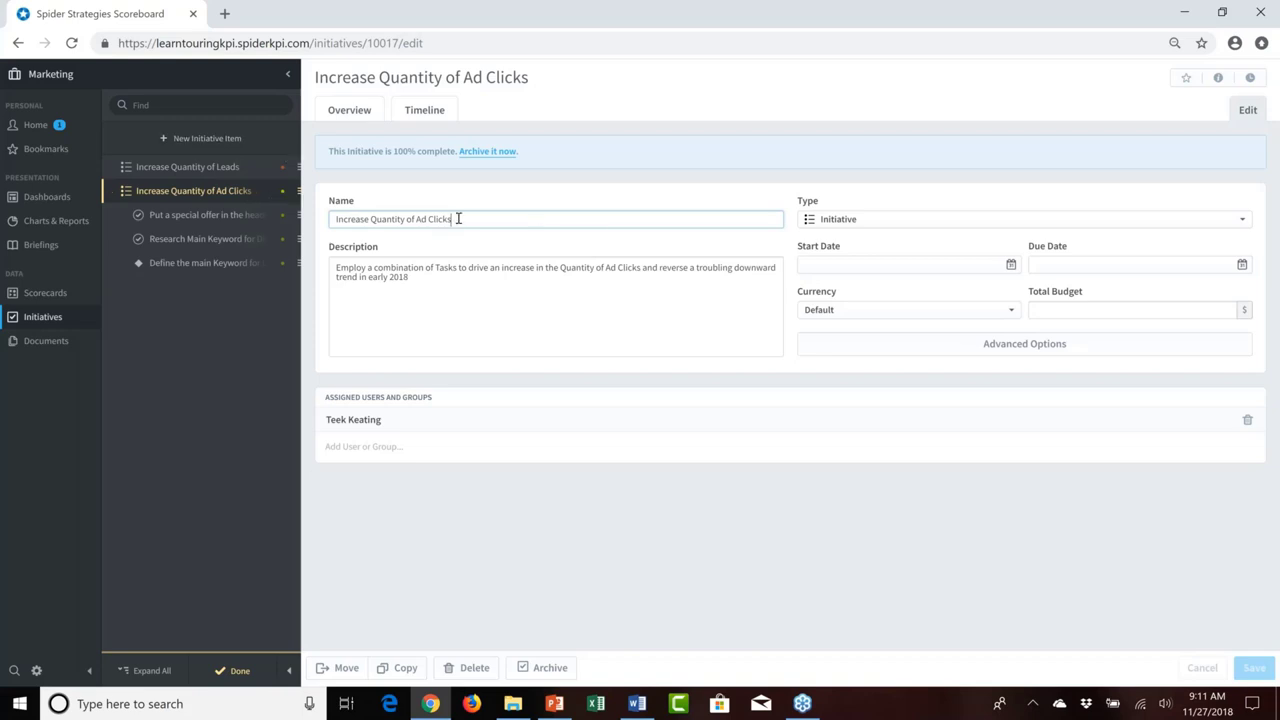
Review the Ad Clicks initiative's name, description, type and assigned user in its edit form
left_click_drag(471, 217, 330, 224)
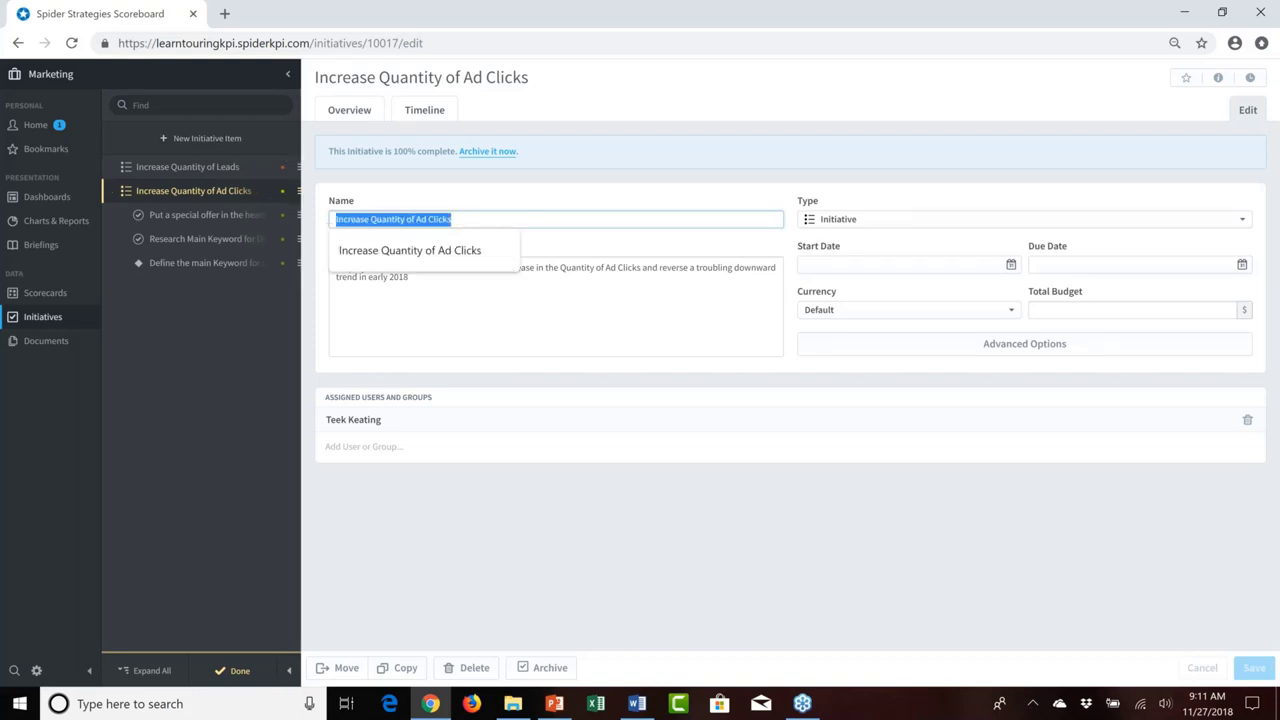
left_click(508, 220)
left_click(483, 294)
left_click_drag(420, 277, 334, 267)
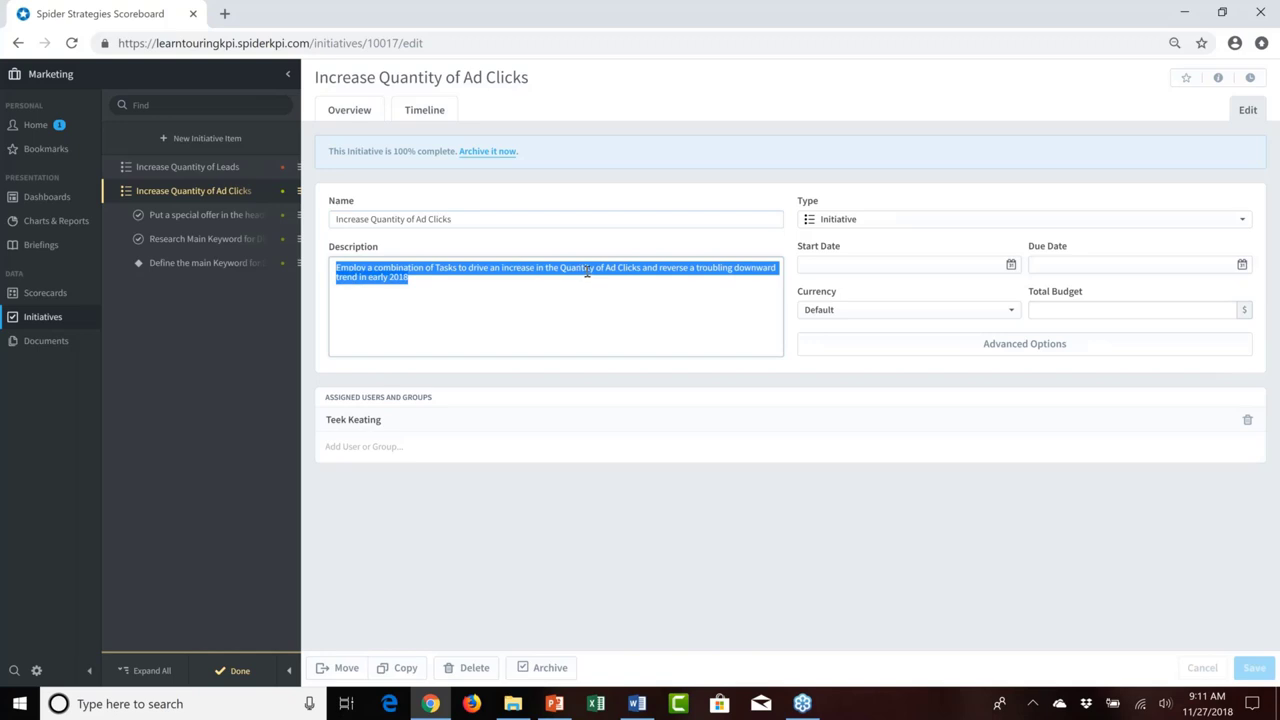
left_click(891, 226)
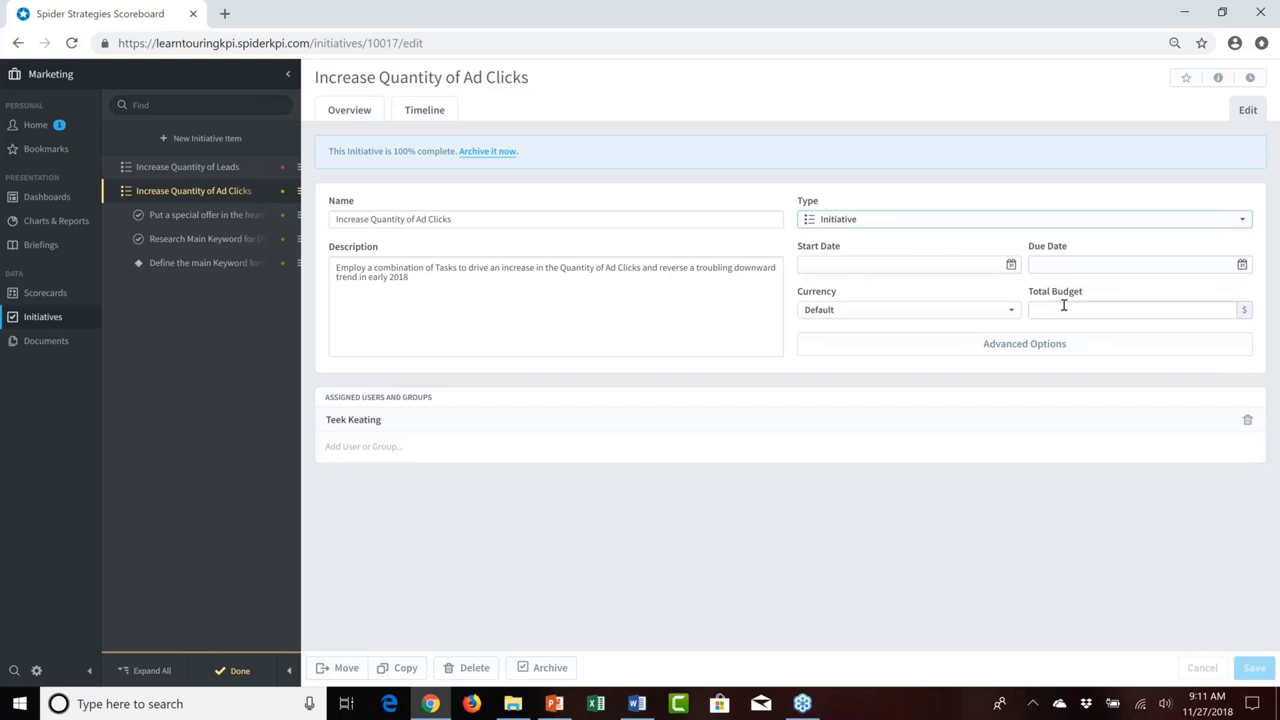
left_click(394, 428)
left_click_drag(393, 428, 316, 434)
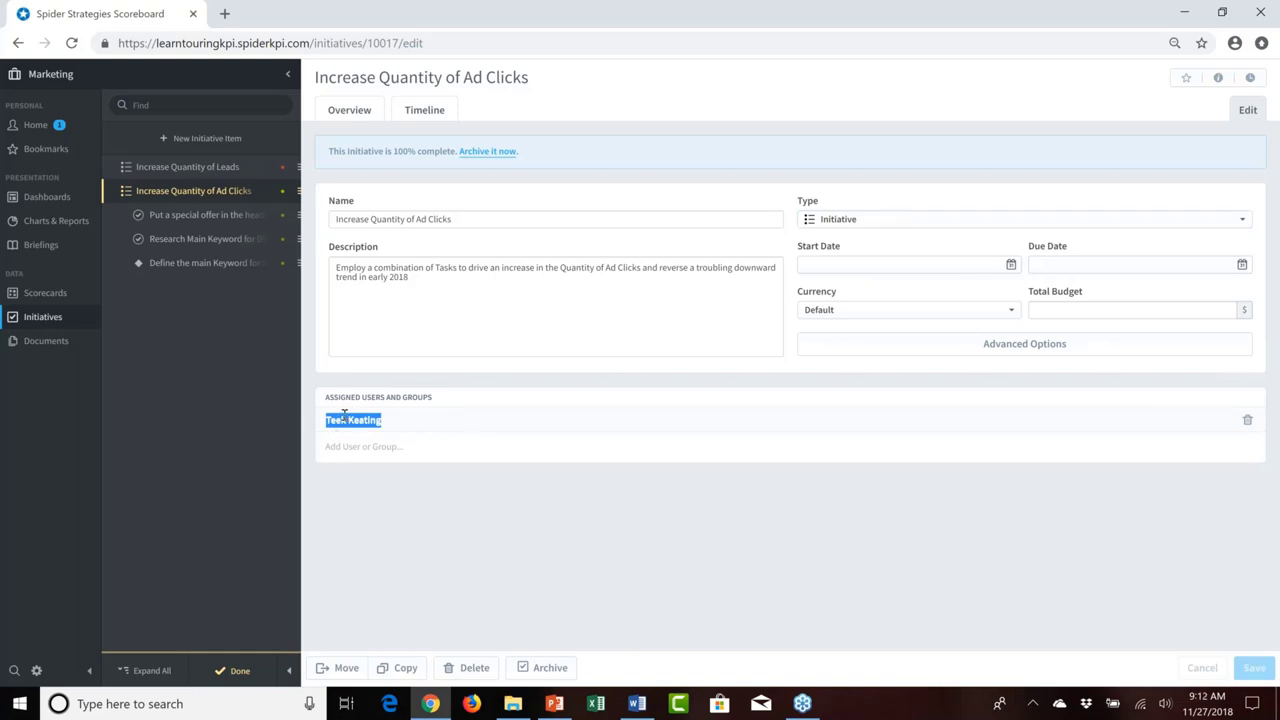
Open the "Put a special offer in the headline" task for editing and review its description, type, total budget and assigned user
left_click(204, 217)
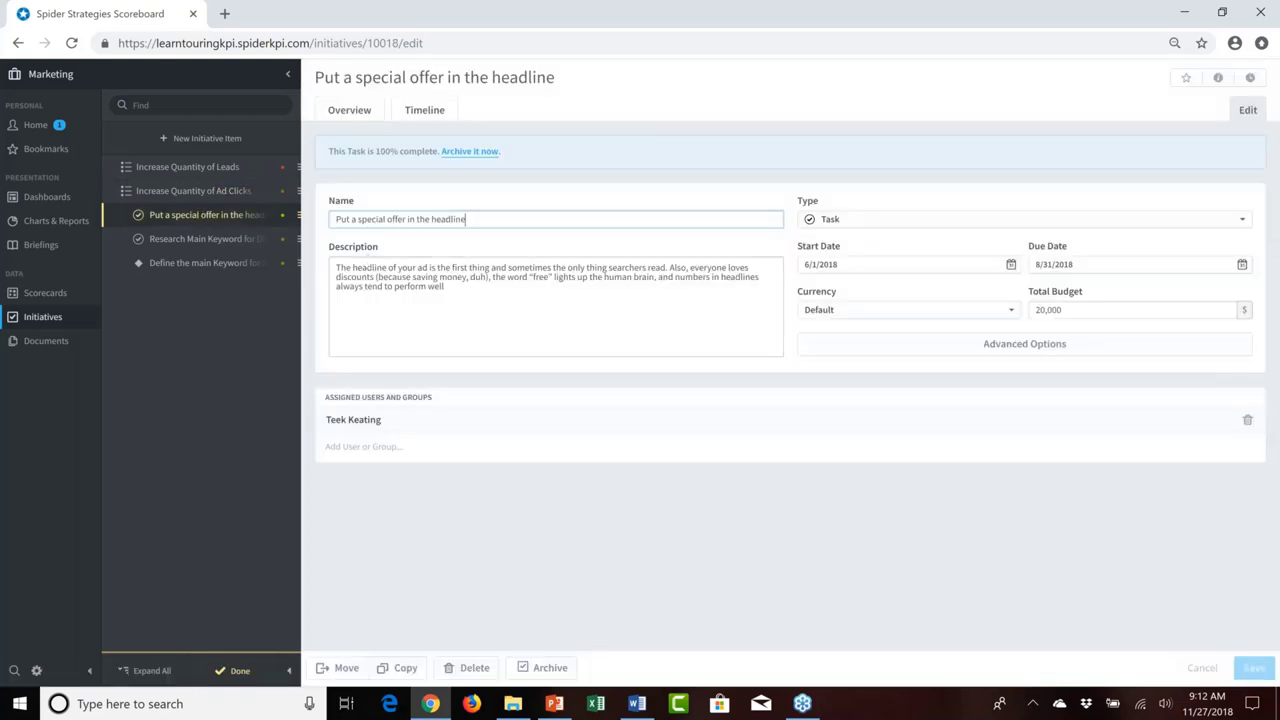
left_click(466, 303)
left_click_drag(446, 288, 326, 277)
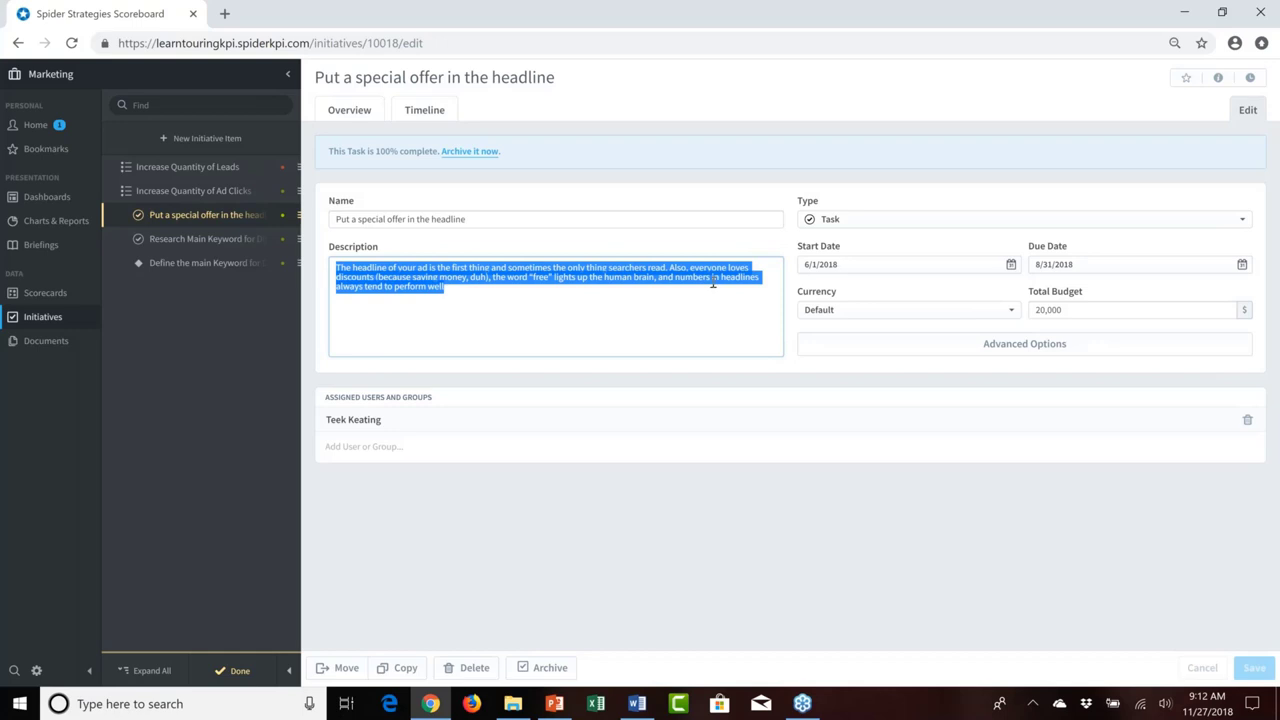
left_click(879, 223)
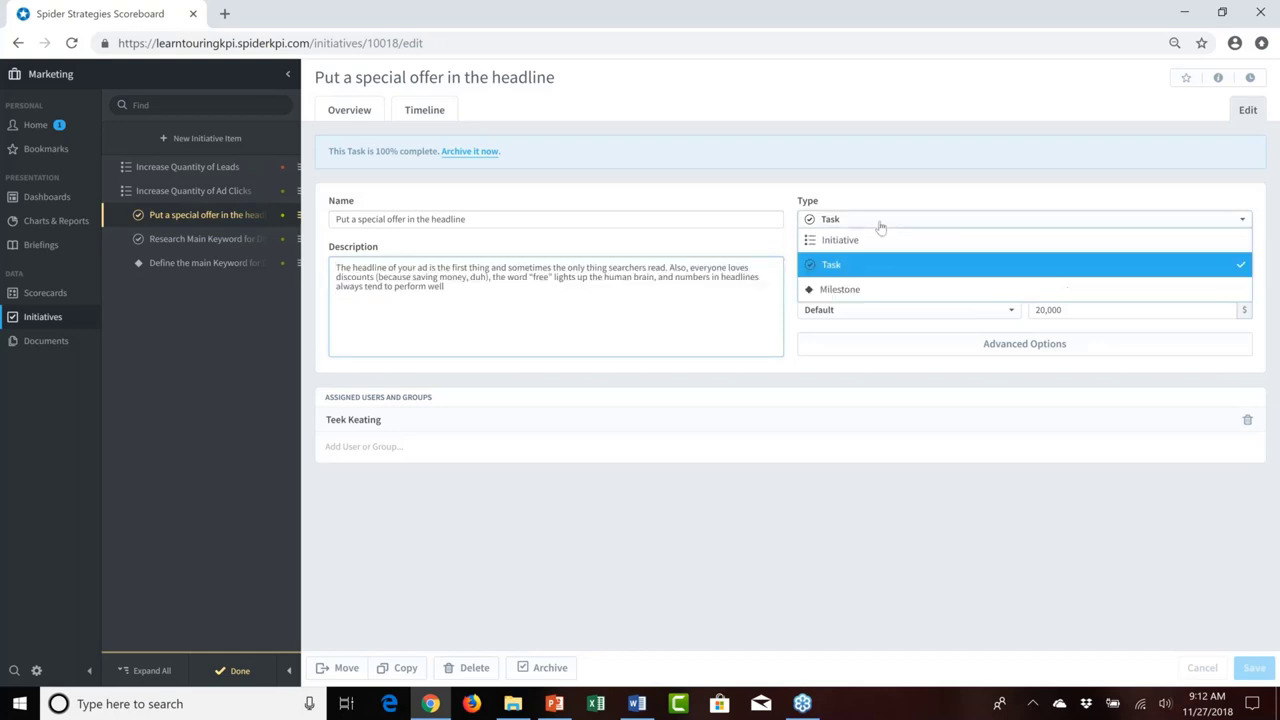
left_click(881, 225)
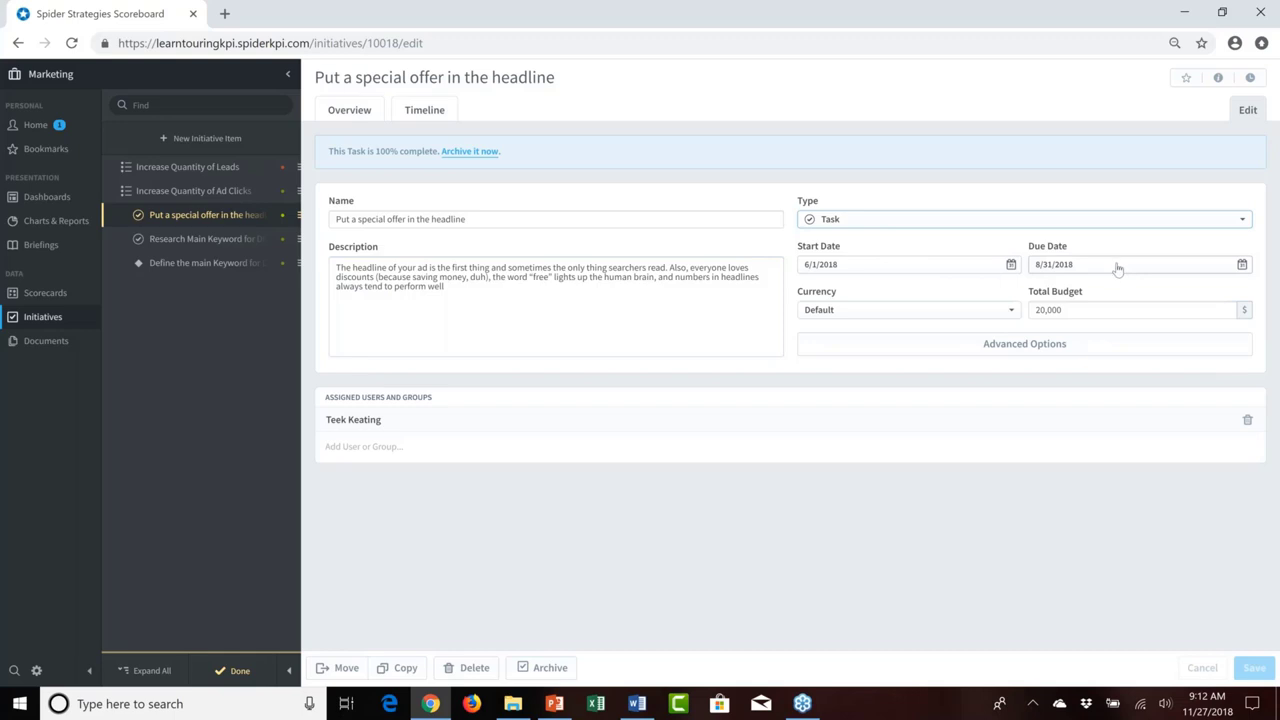
left_click(1049, 310)
double_click(1049, 310)
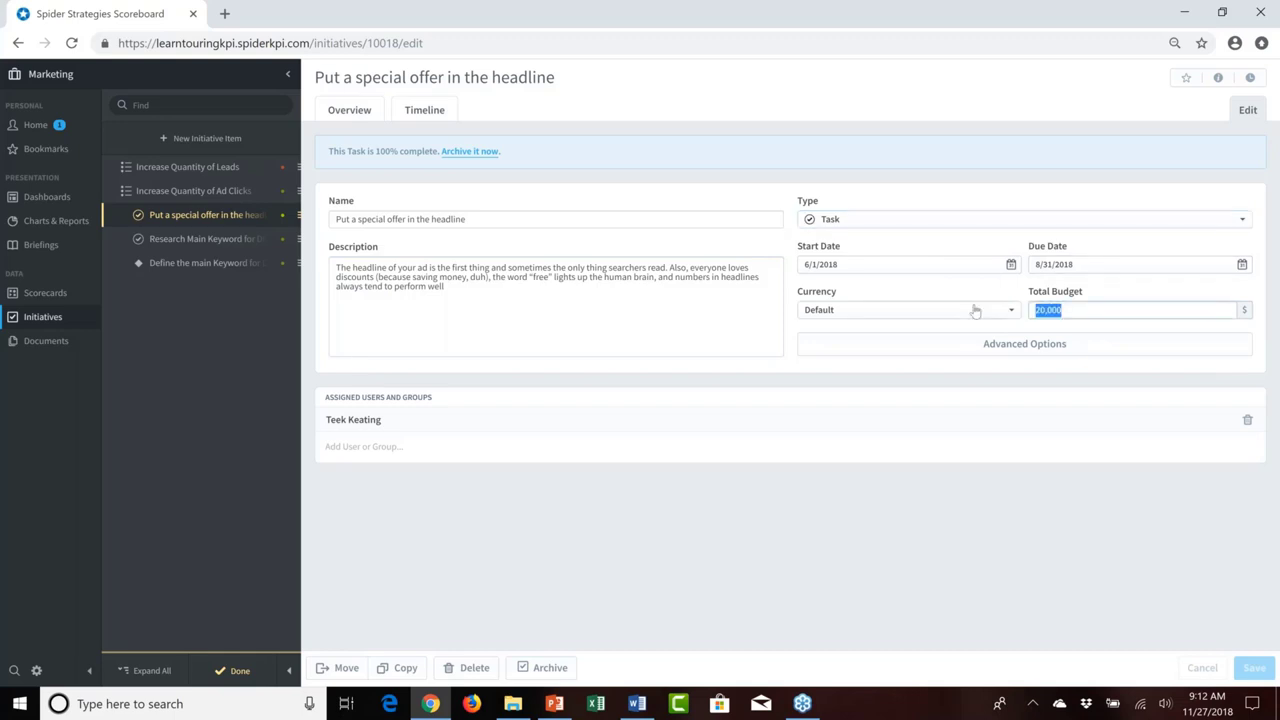
left_click_drag(395, 424, 318, 432)
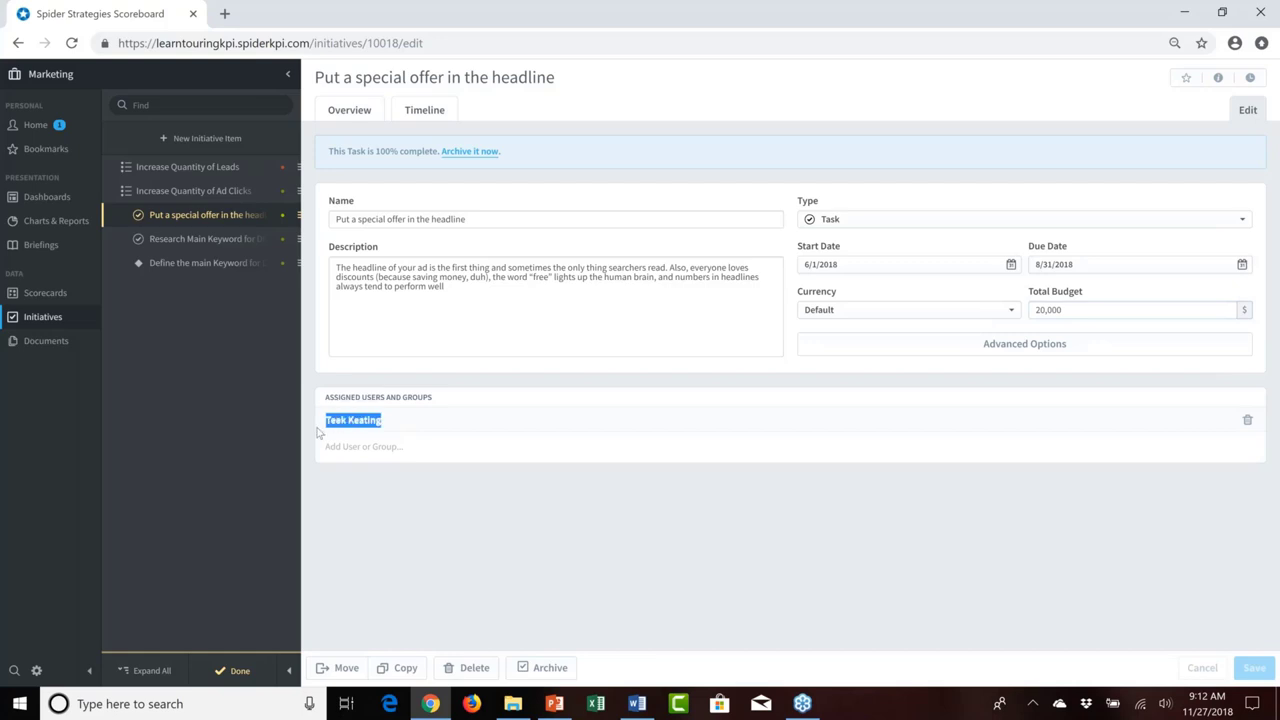
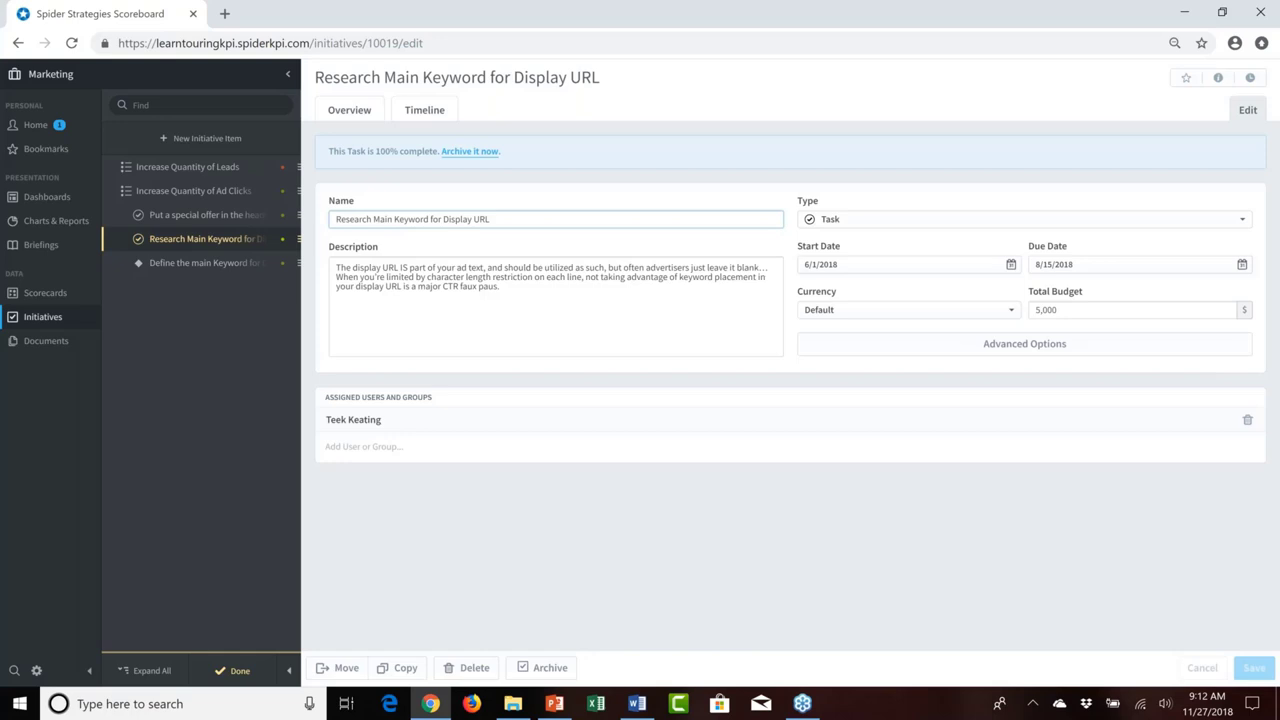
Review the description of the "Research Main Keyword for Display URL" task in its edit form
left_click(525, 291)
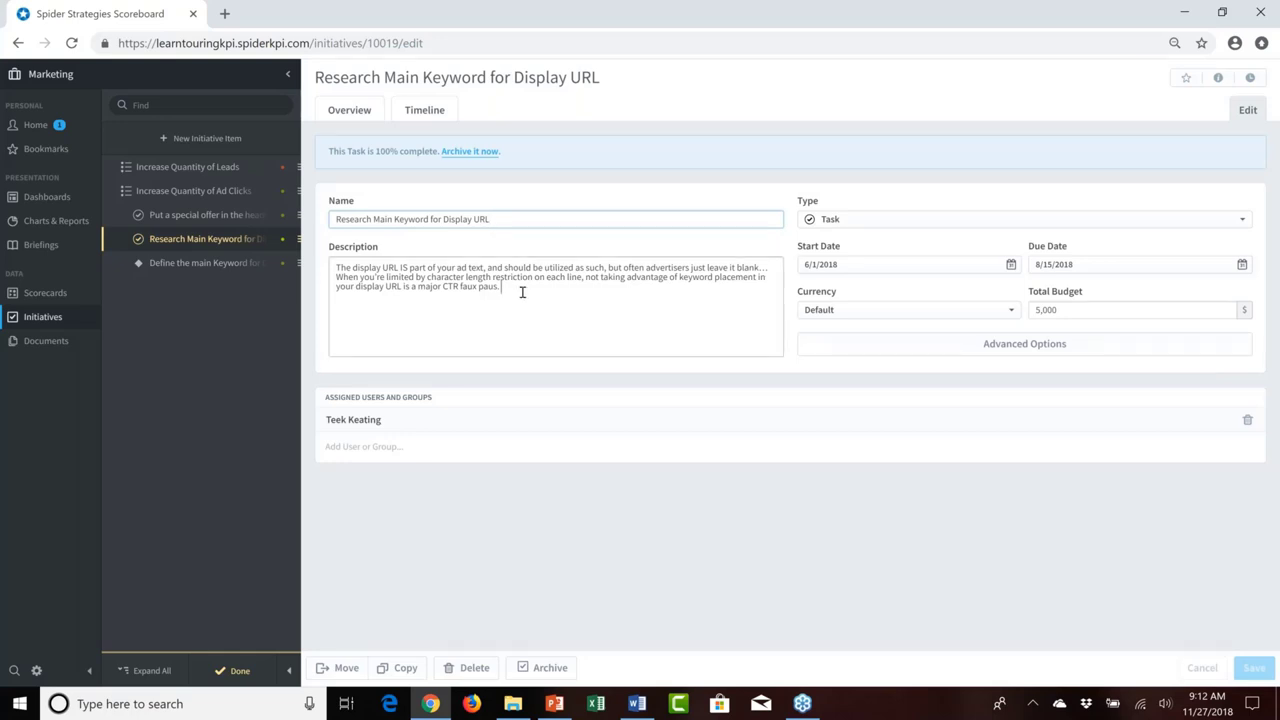
left_click_drag(500, 288, 331, 268)
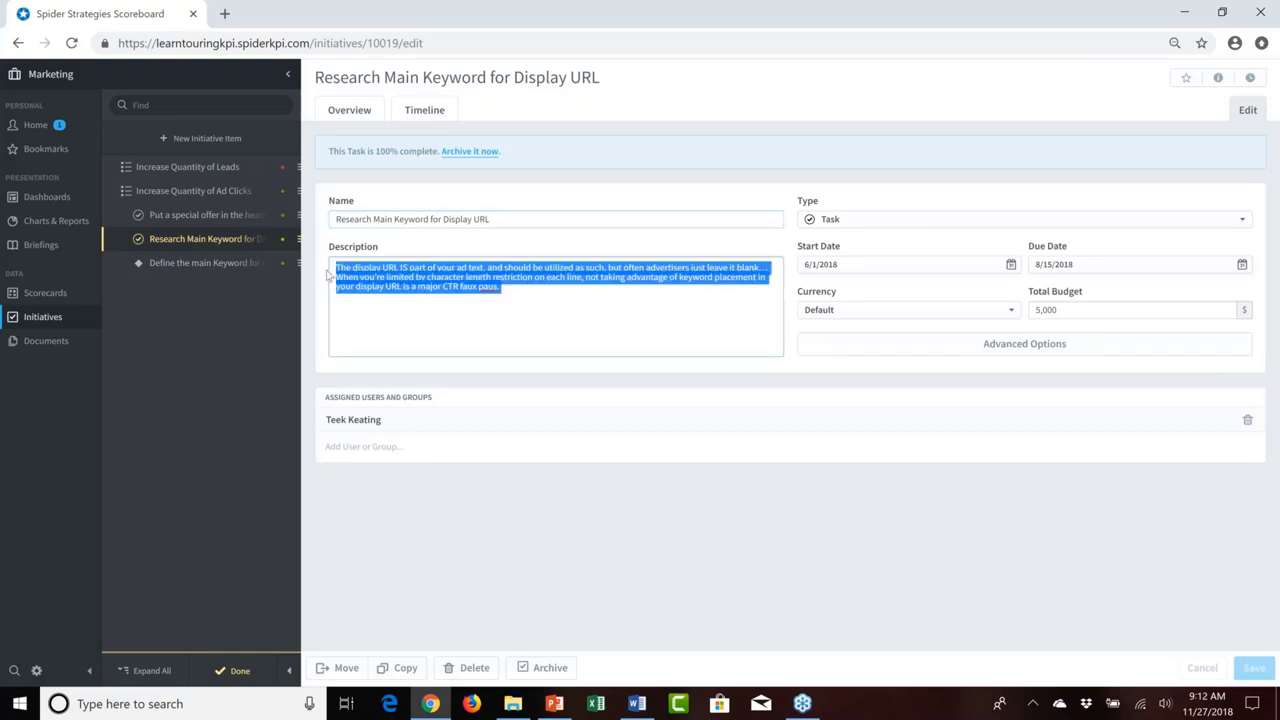
left_click(518, 304)
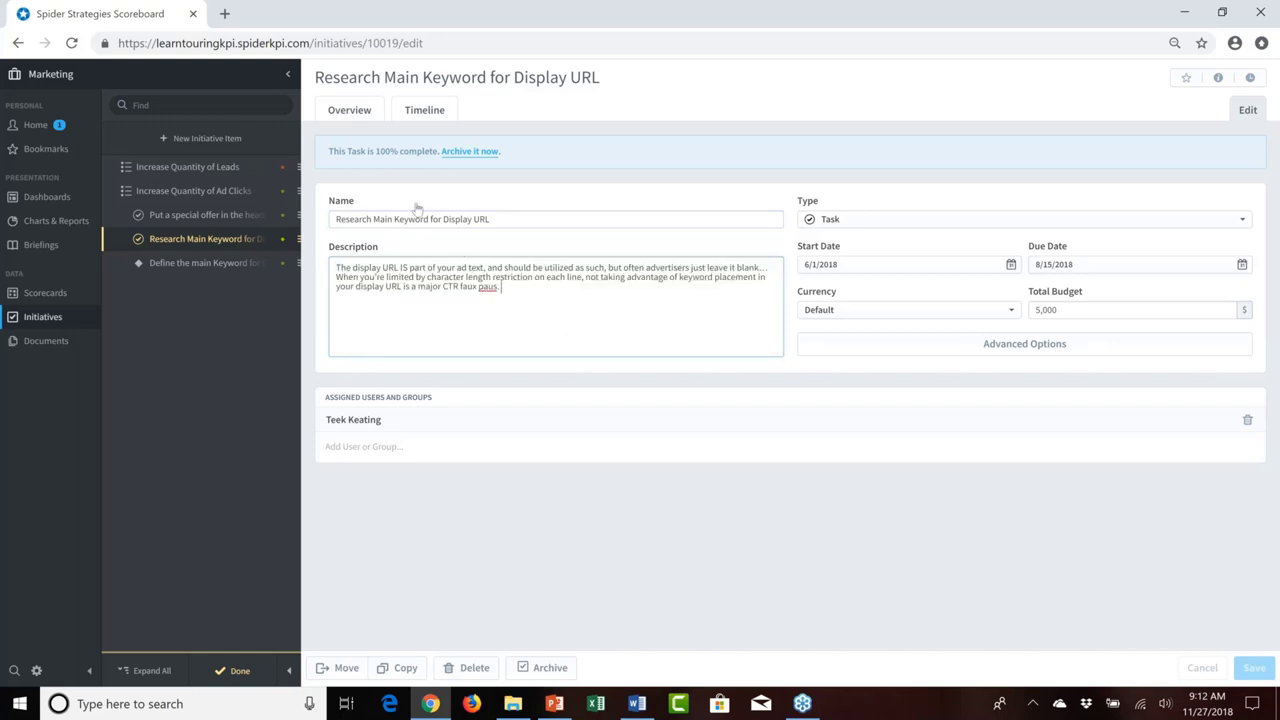
Check the keyword research task's start date, due date, total budget and assigned user
double_click(898, 272)
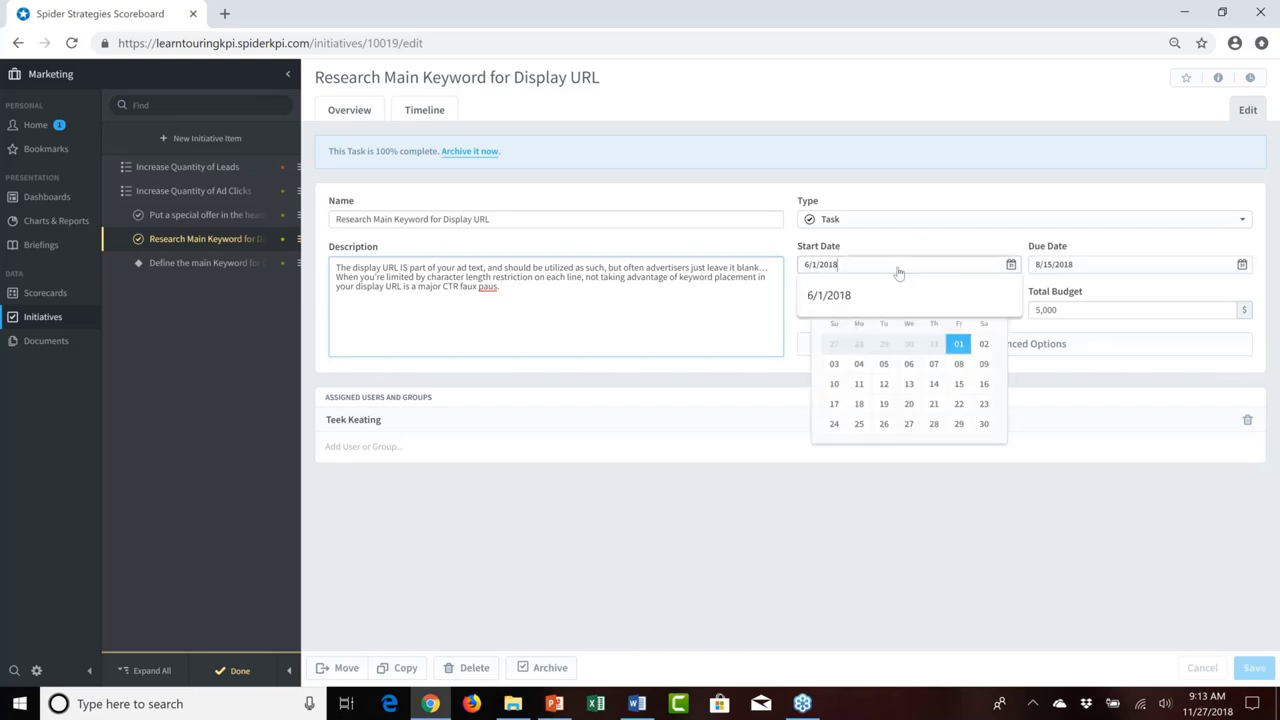
left_click(1095, 270)
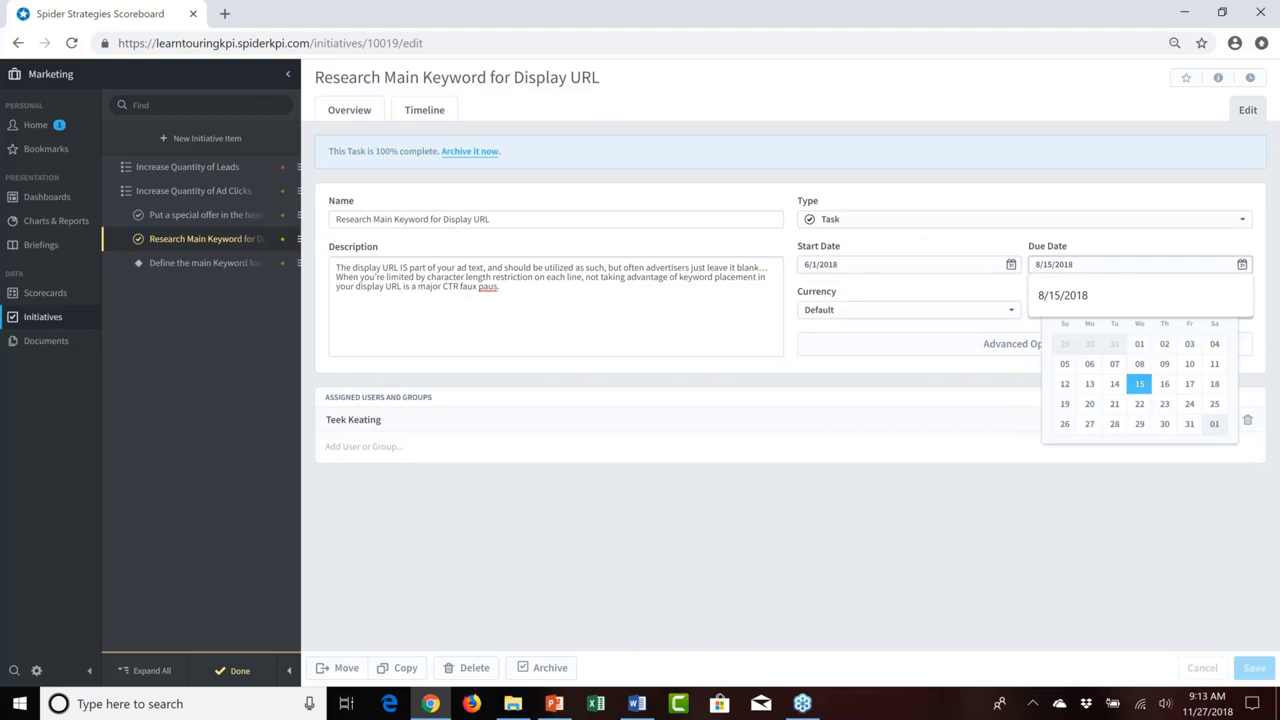
left_click(615, 386)
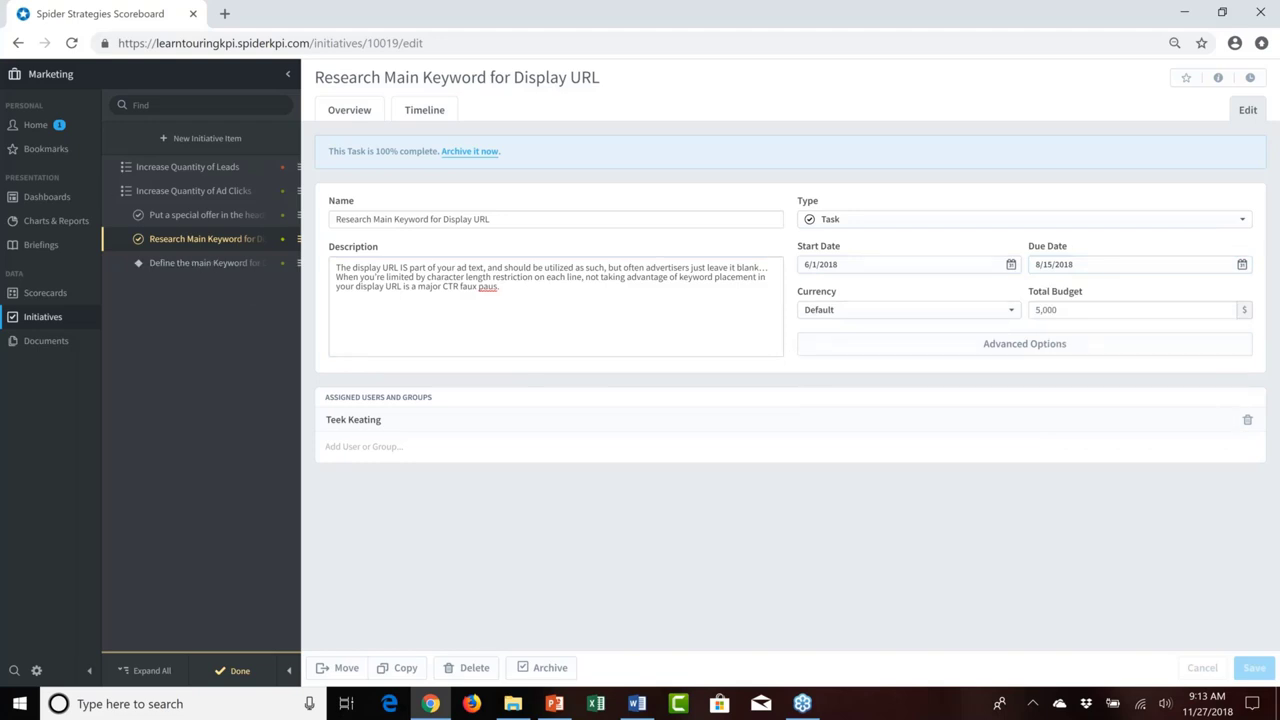
left_click(1033, 310)
double_click(1030, 311)
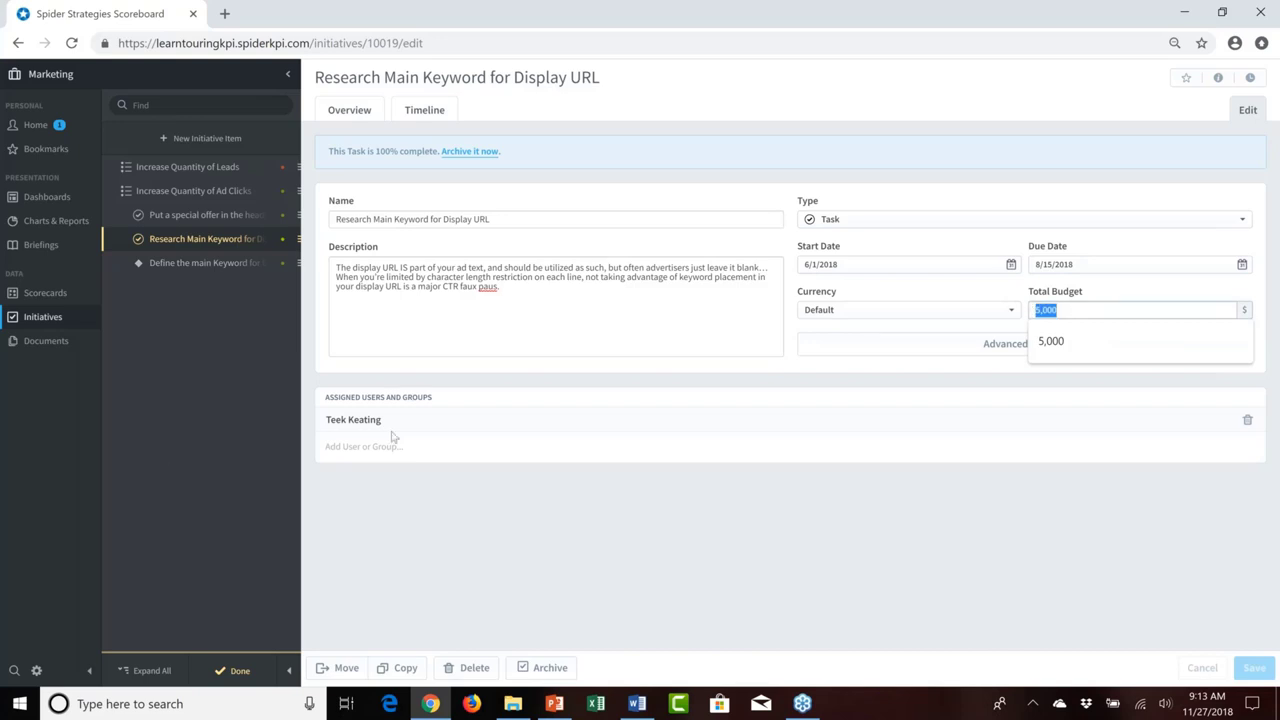
left_click_drag(383, 420, 326, 421)
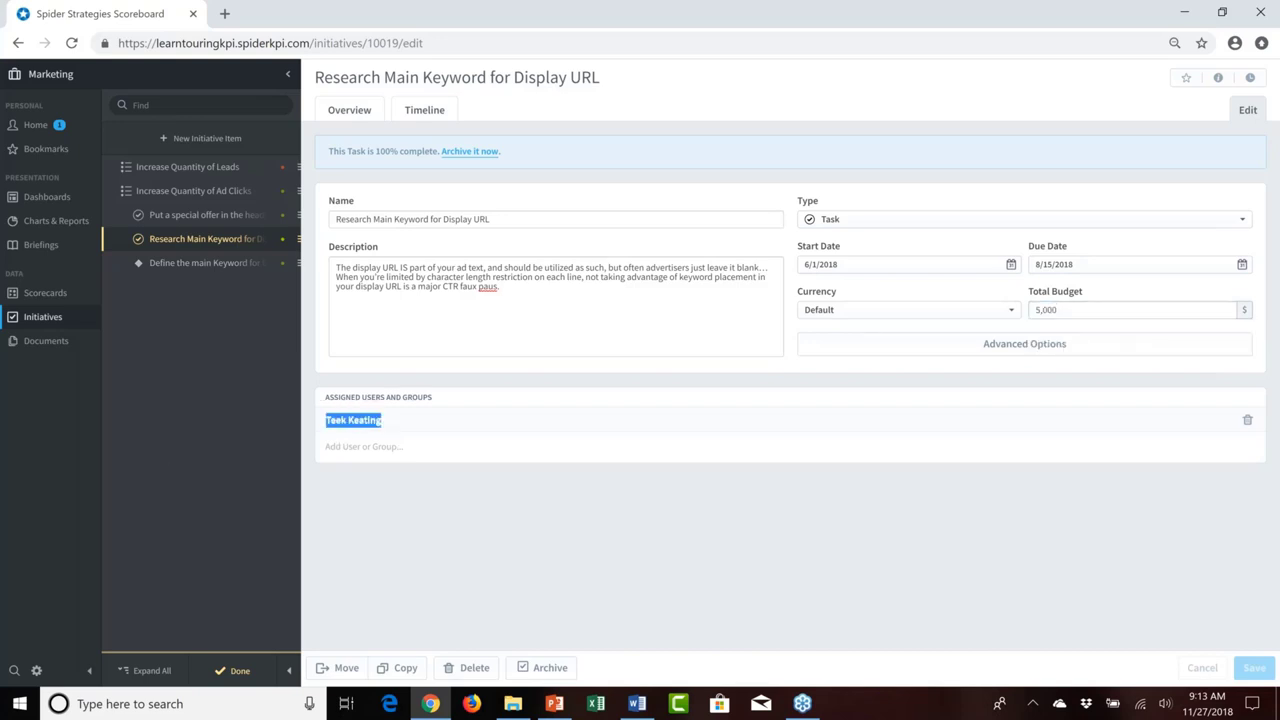
key("ctrl+a")
Open the "Define the main Keyword for Display URL" milestone for editing and review its type, total budget and assigned user
left_click(188, 263)
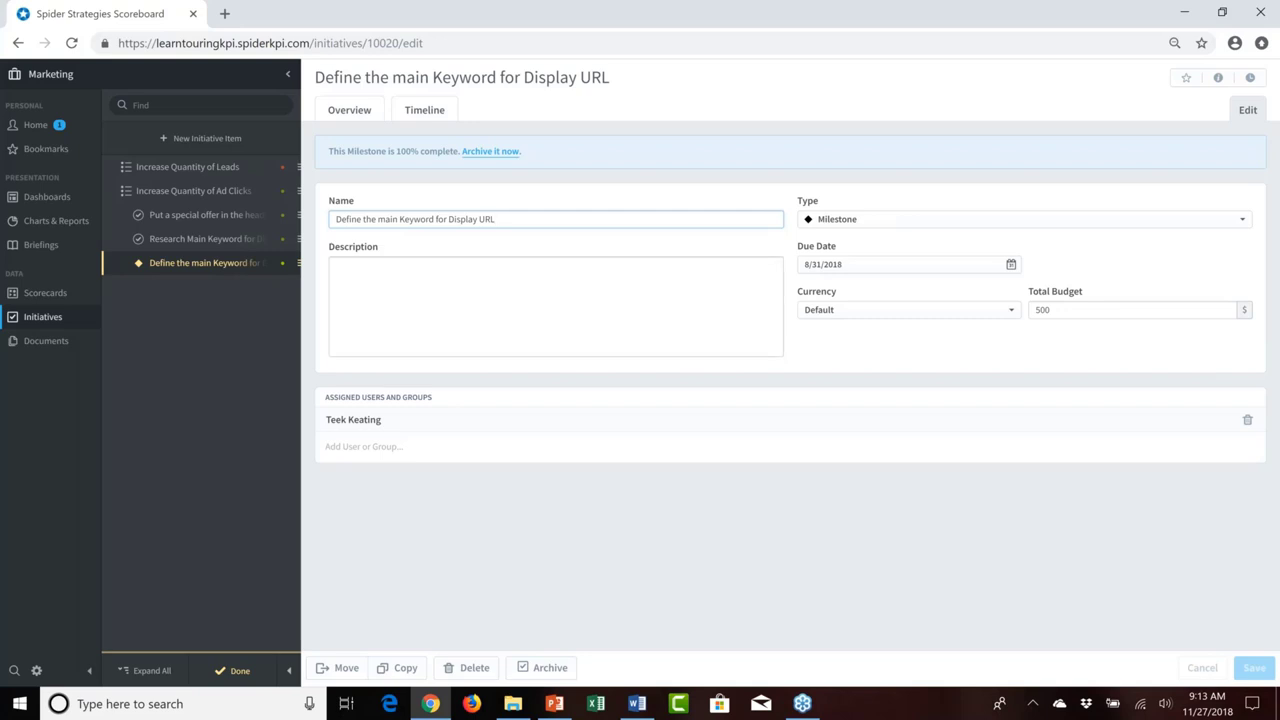
left_click(889, 218)
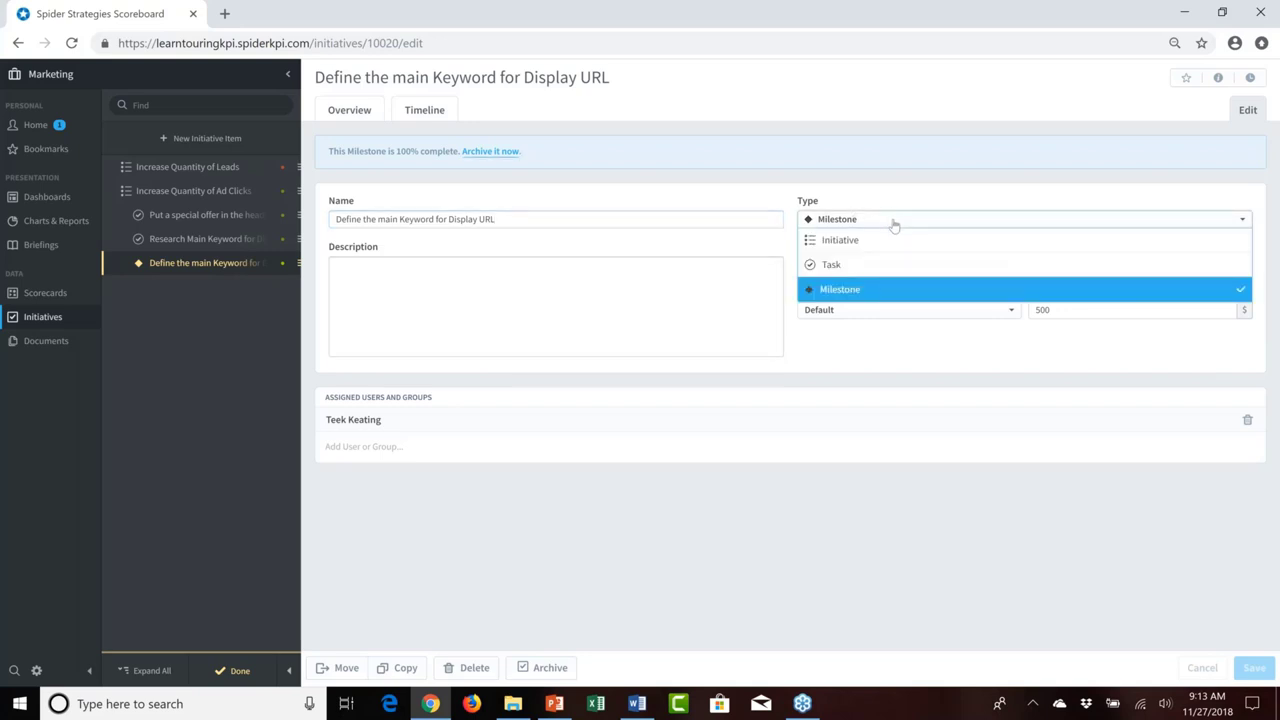
left_click(893, 222)
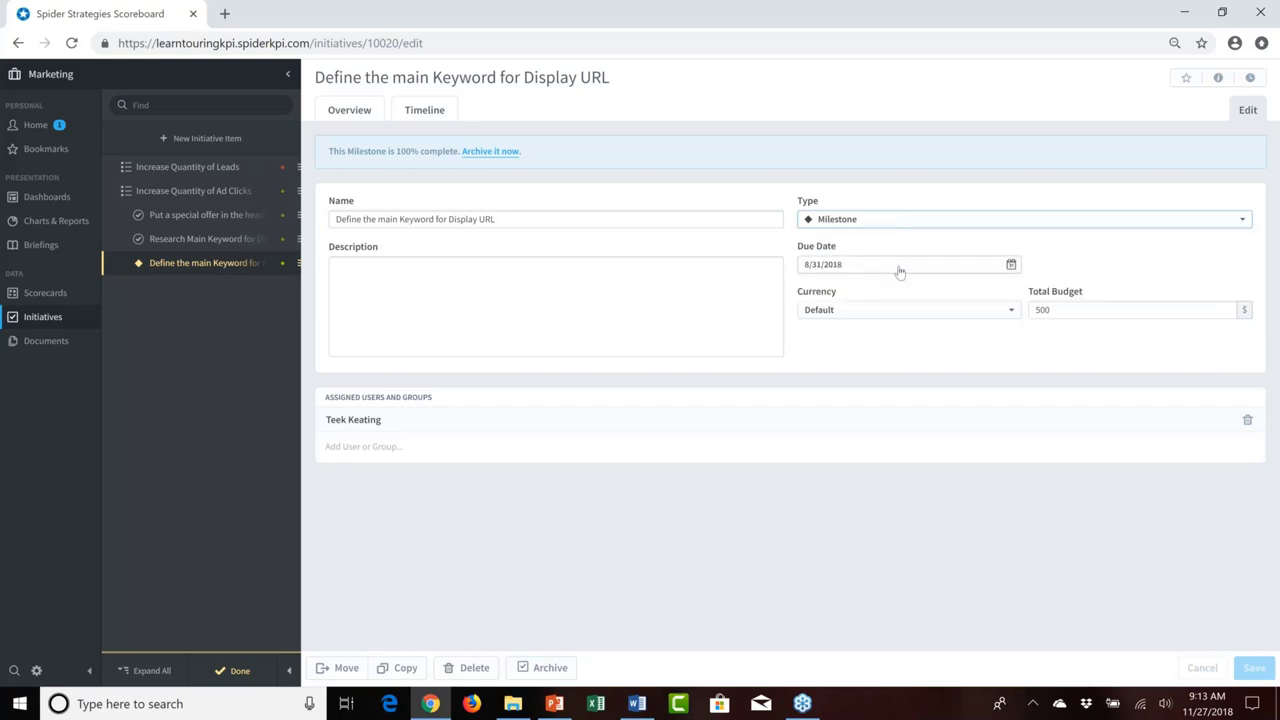
left_click_drag(1071, 311, 1032, 313)
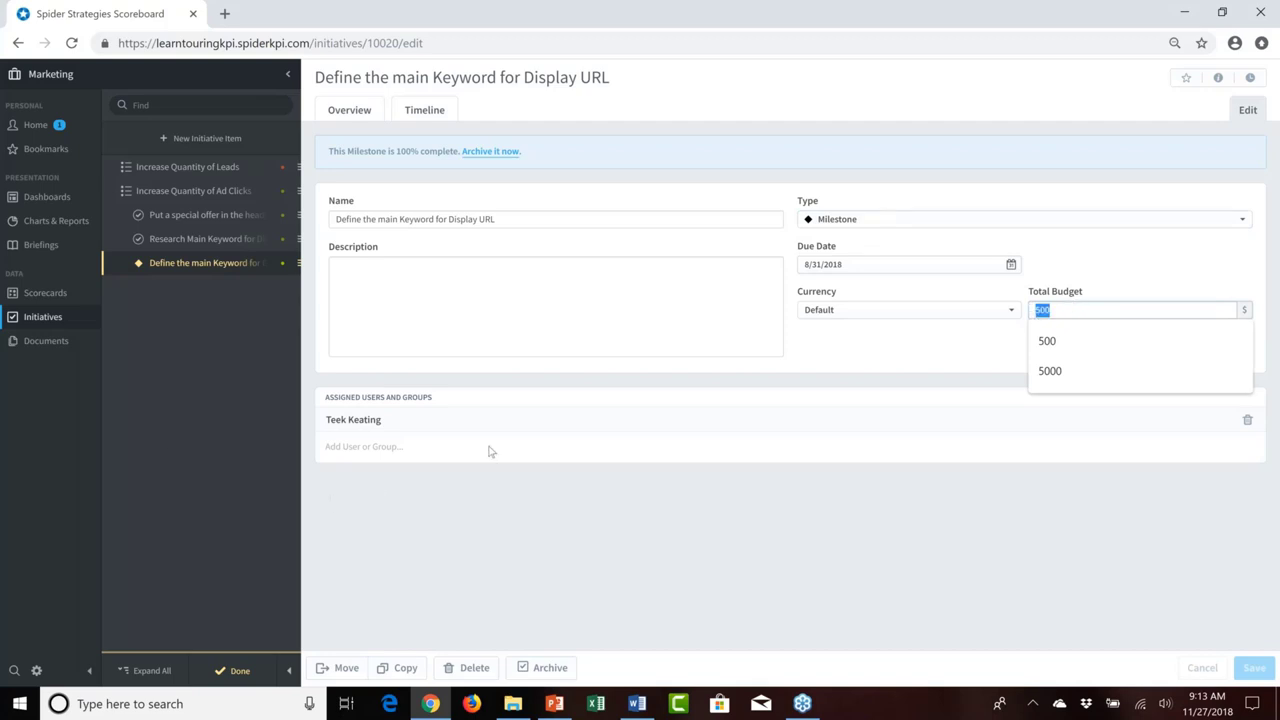
left_click_drag(388, 424, 328, 427)
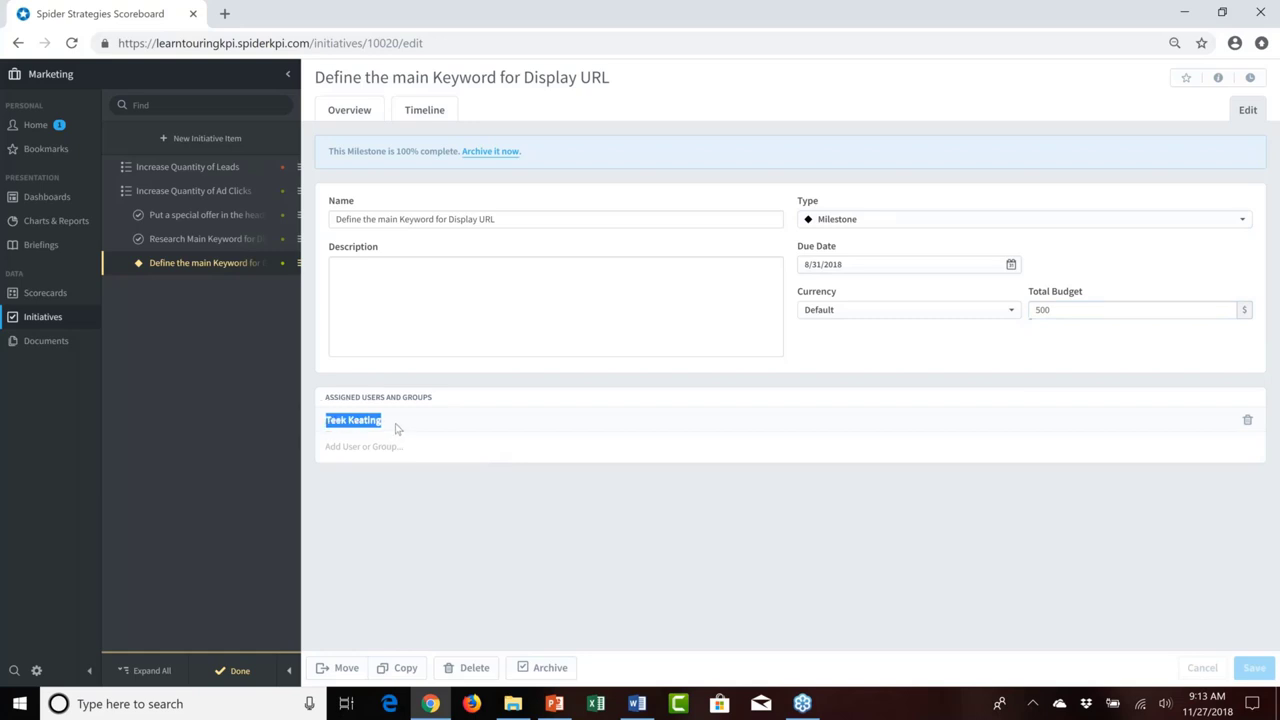
Leave edit mode and examine the Increase Quantity of Ad Clicks overview, including its budget, schedule and historical performance
left_click(240, 671)
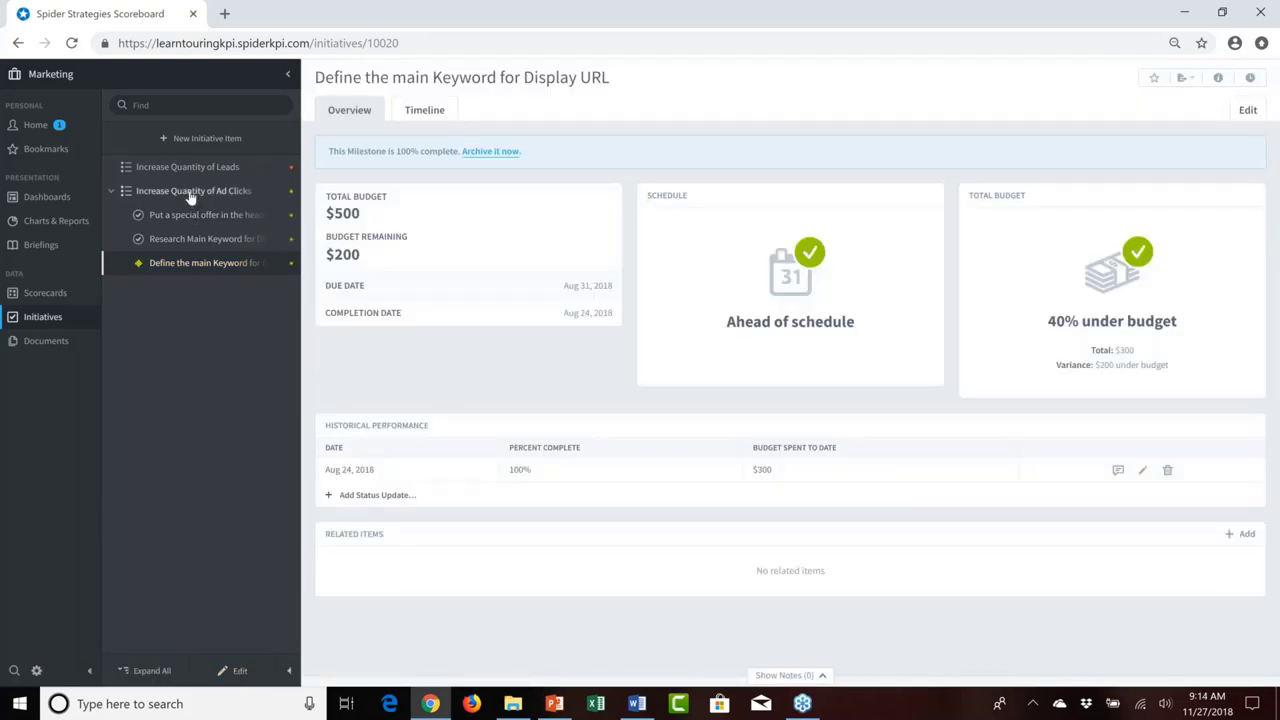
left_click(190, 191)
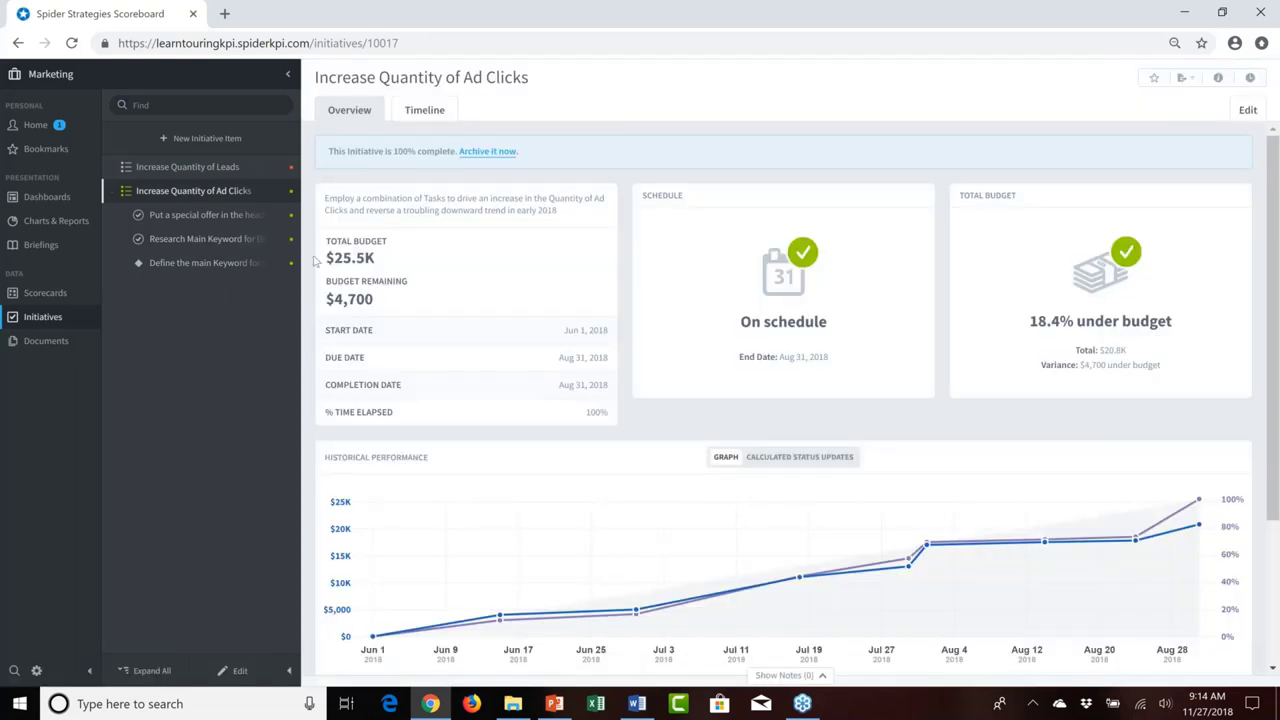
left_click_drag(318, 262, 1183, 78)
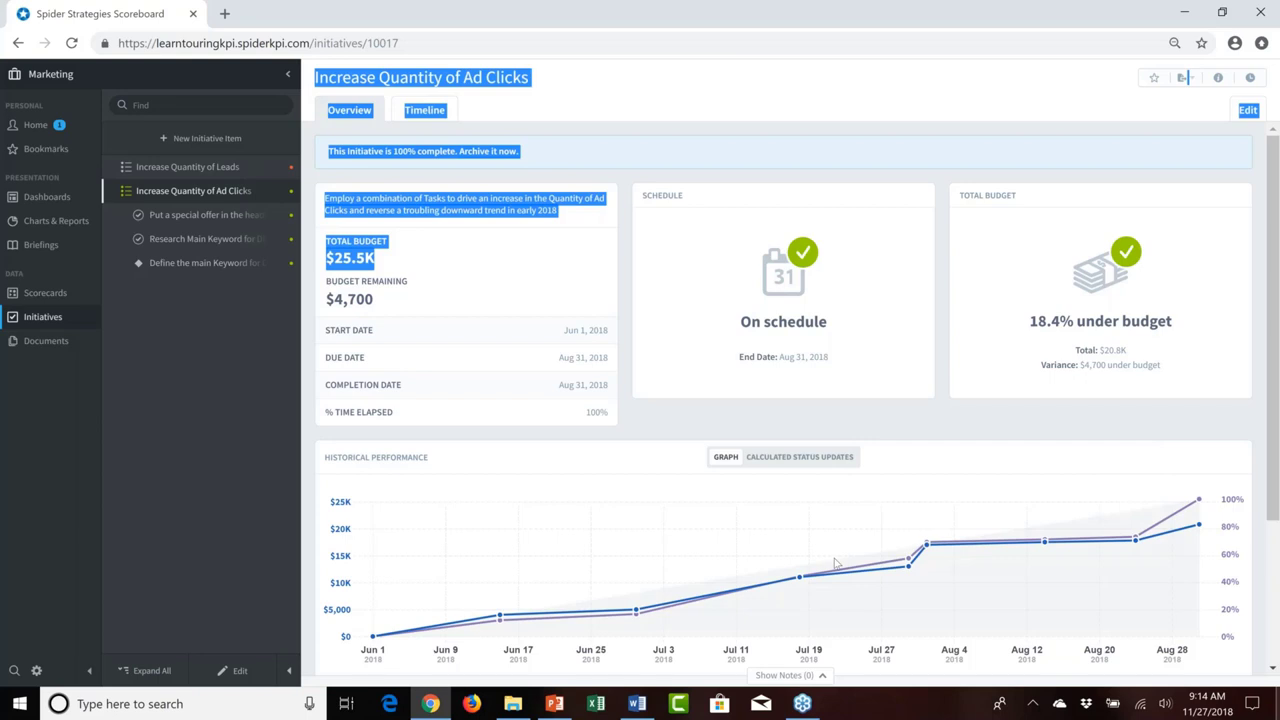
left_click(612, 465)
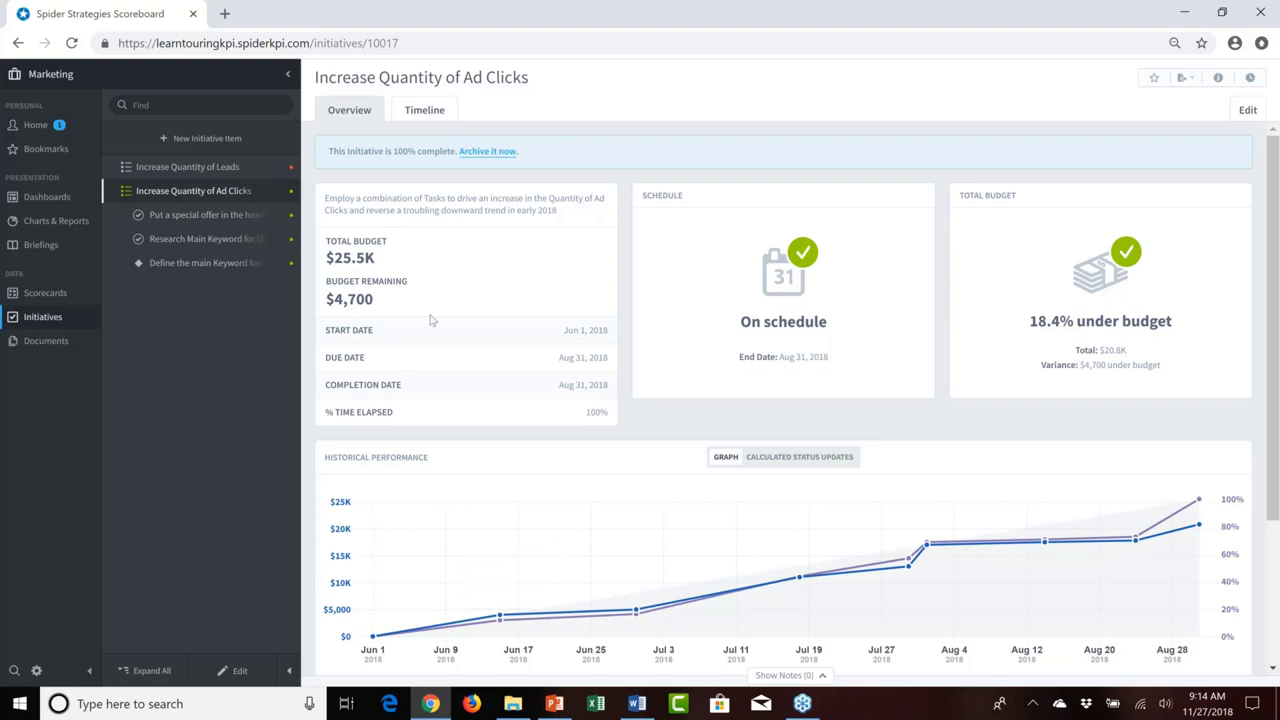
scroll(432, 320, "down", 1)
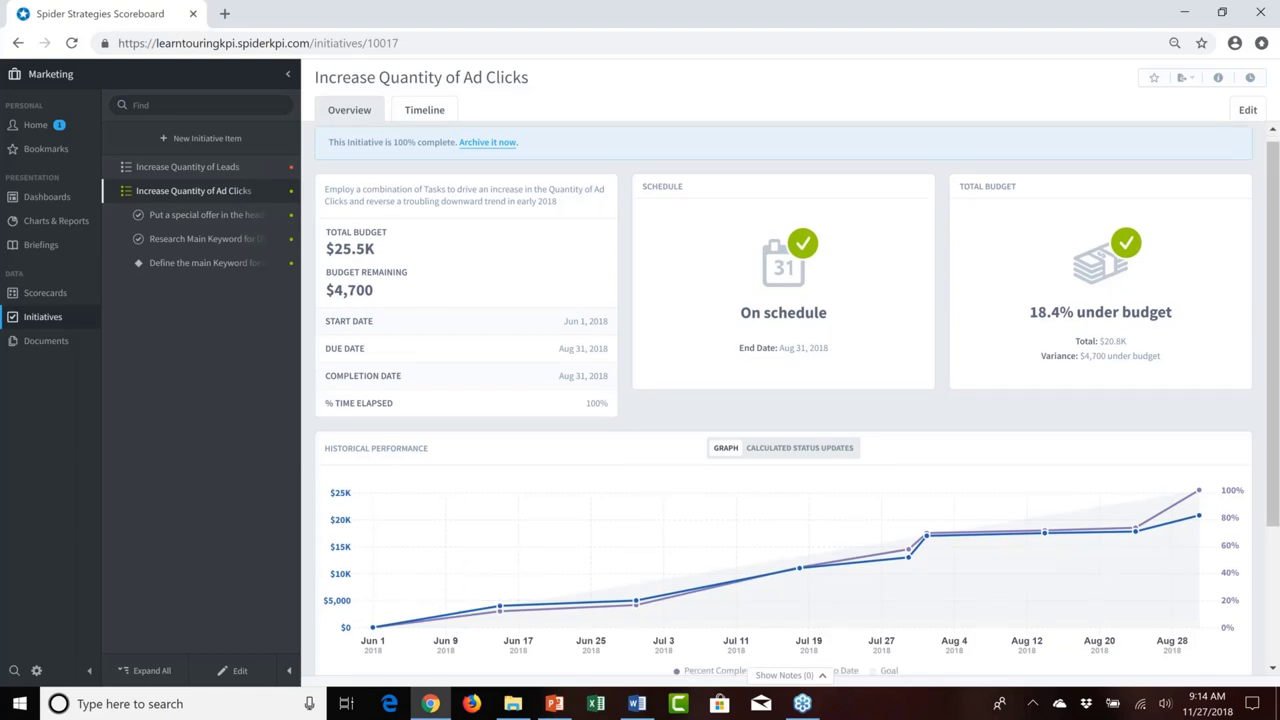
scroll(783, 400, "down", 1)
Examine the Increase Quantity of Leads overview, from projected schedule and budget through historical performance to its related items
left_click(202, 172)
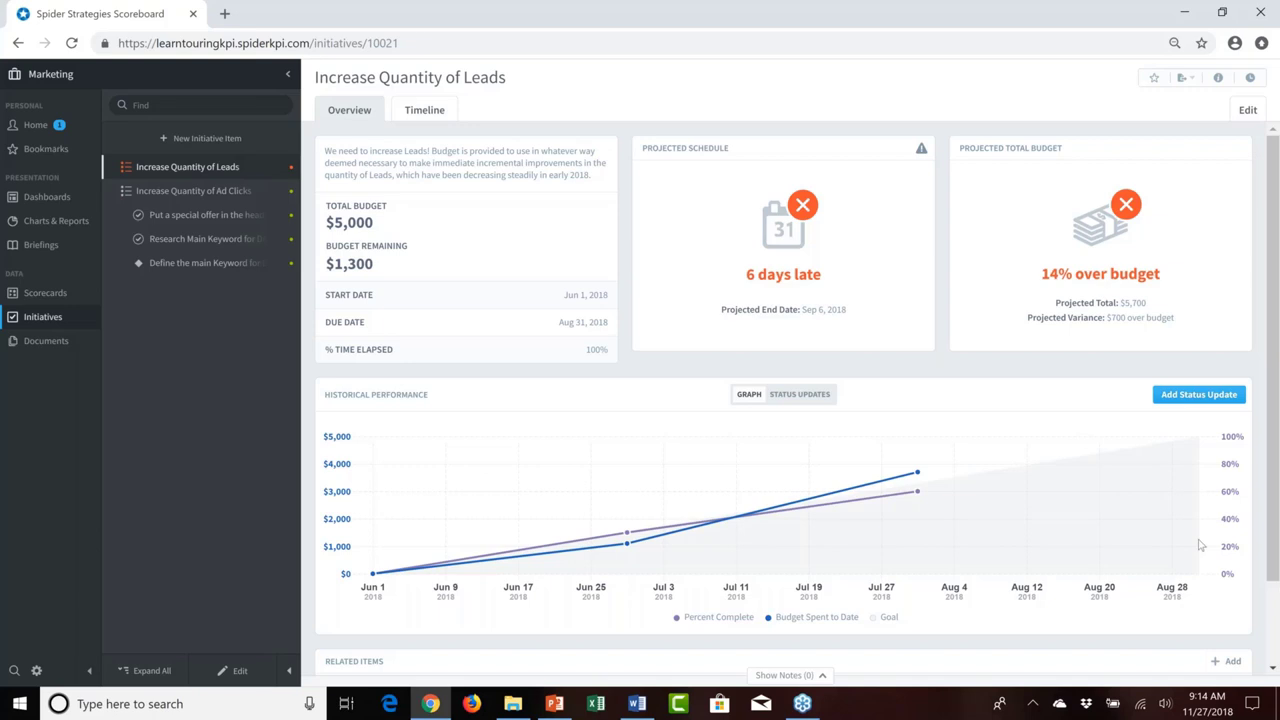
left_click(1272, 668)
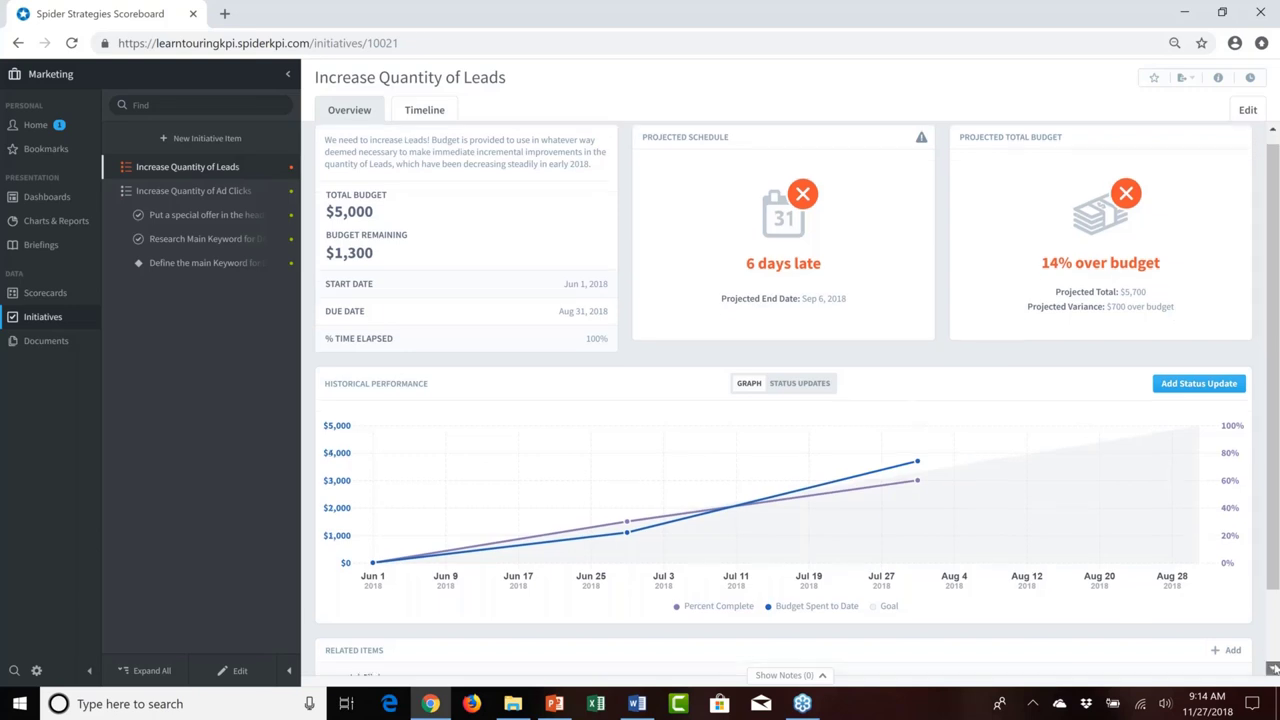
left_click(1272, 668)
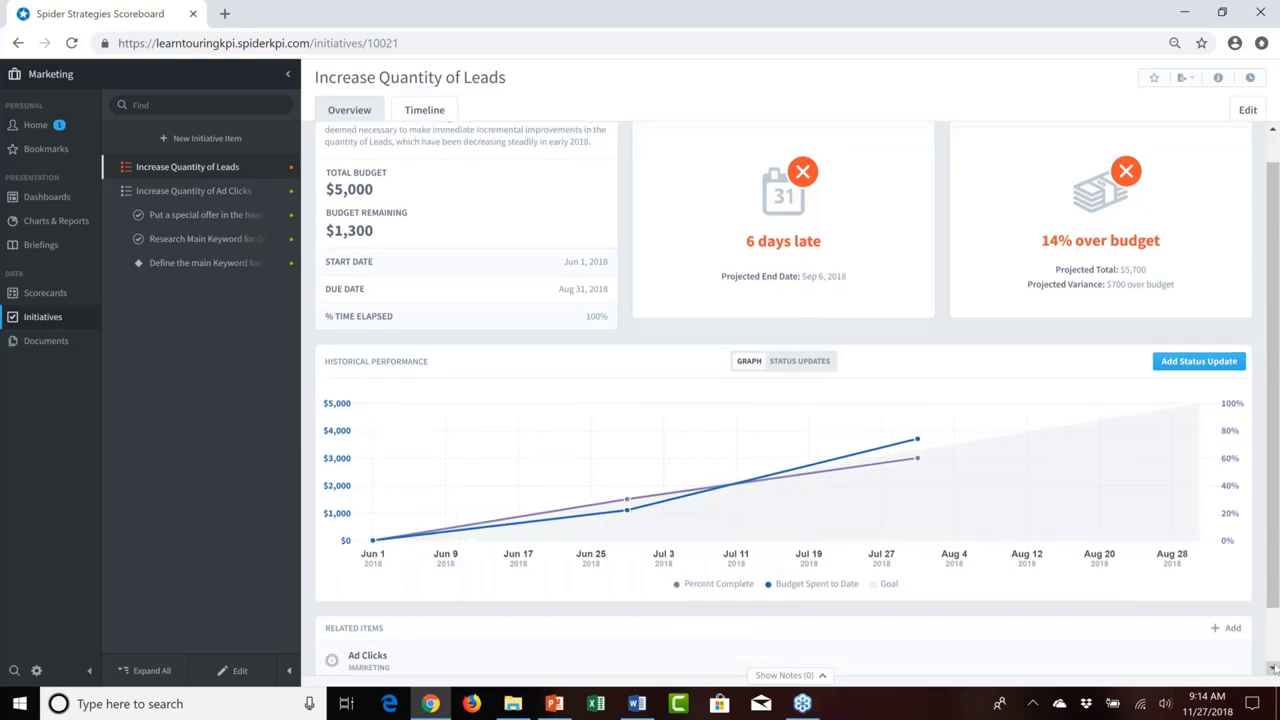
left_click(1272, 668)
left_click(1272, 668)
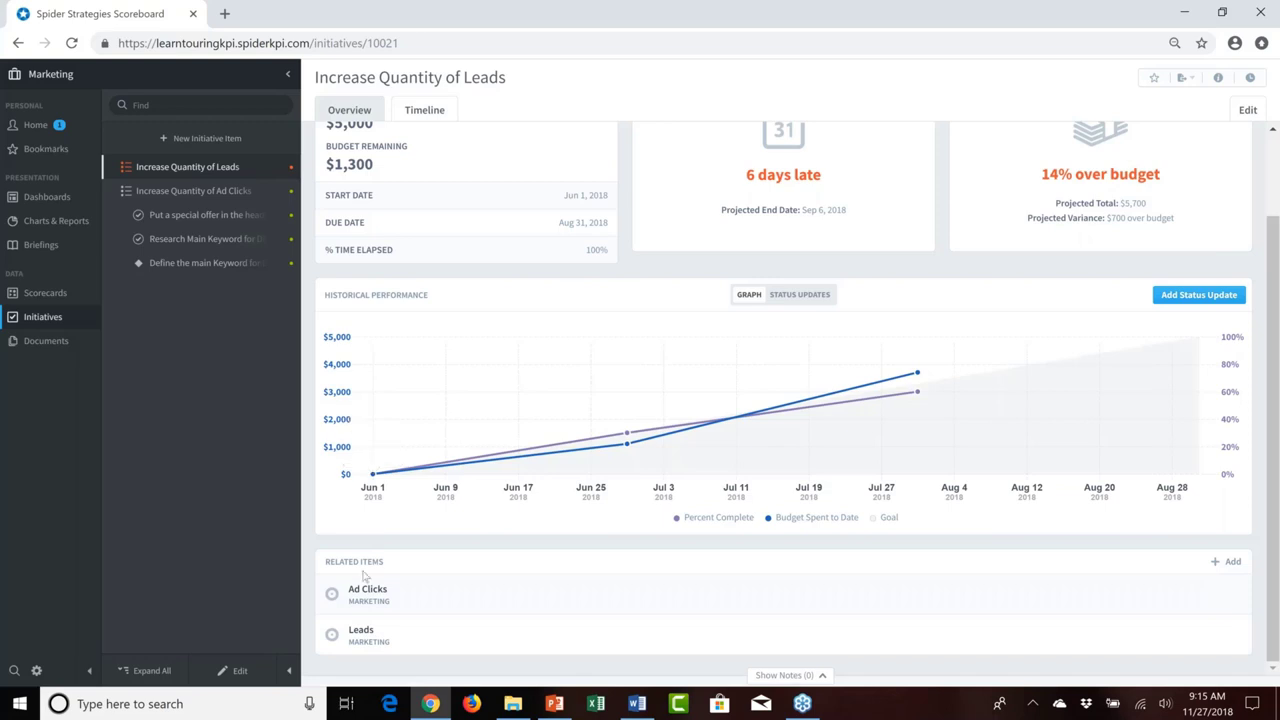
Open the related Leads KPI, examine its May 2018 performance, and return to the Increase Quantity of Leads initiative's related items
left_click(361, 631)
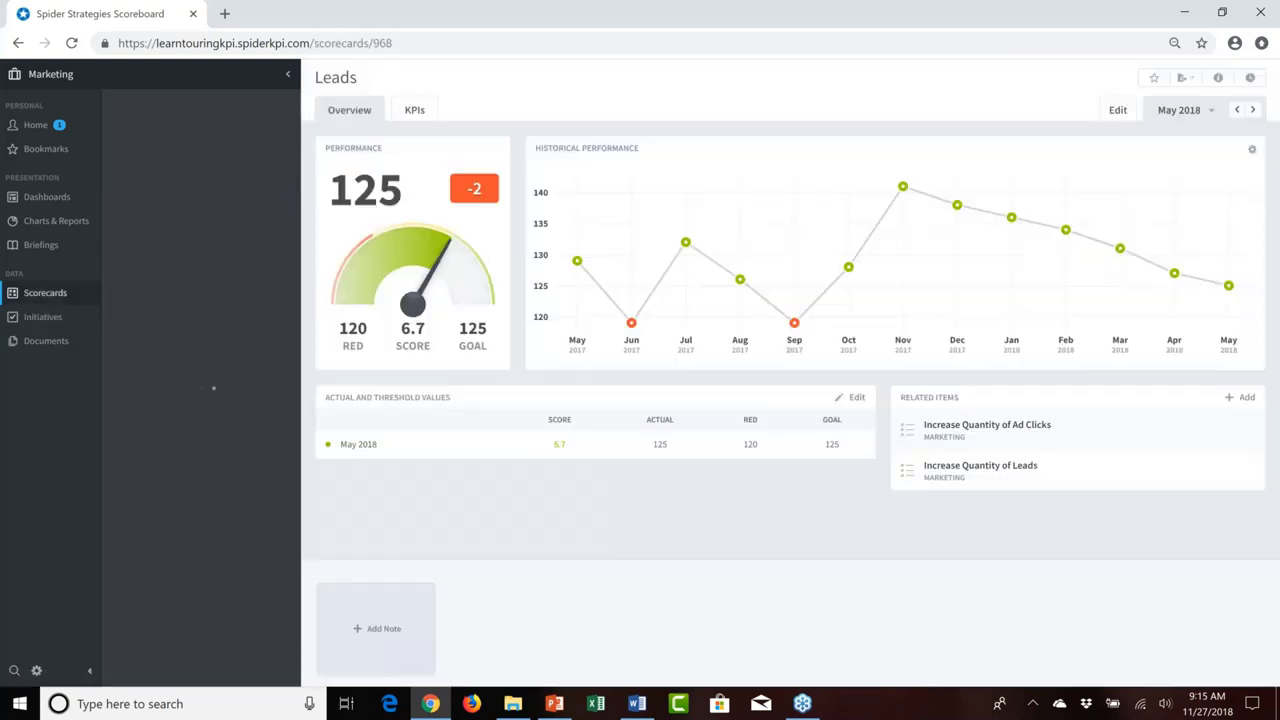
mouse_move(1237, 297)
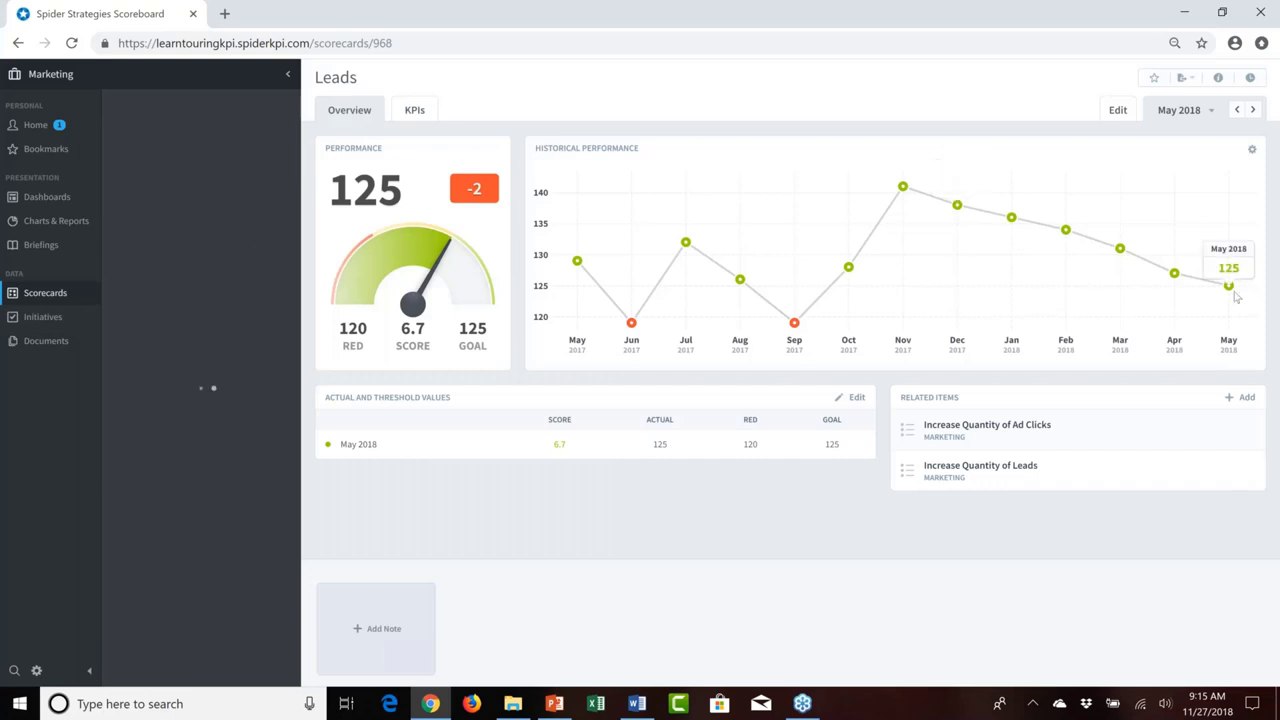
left_click(19, 43)
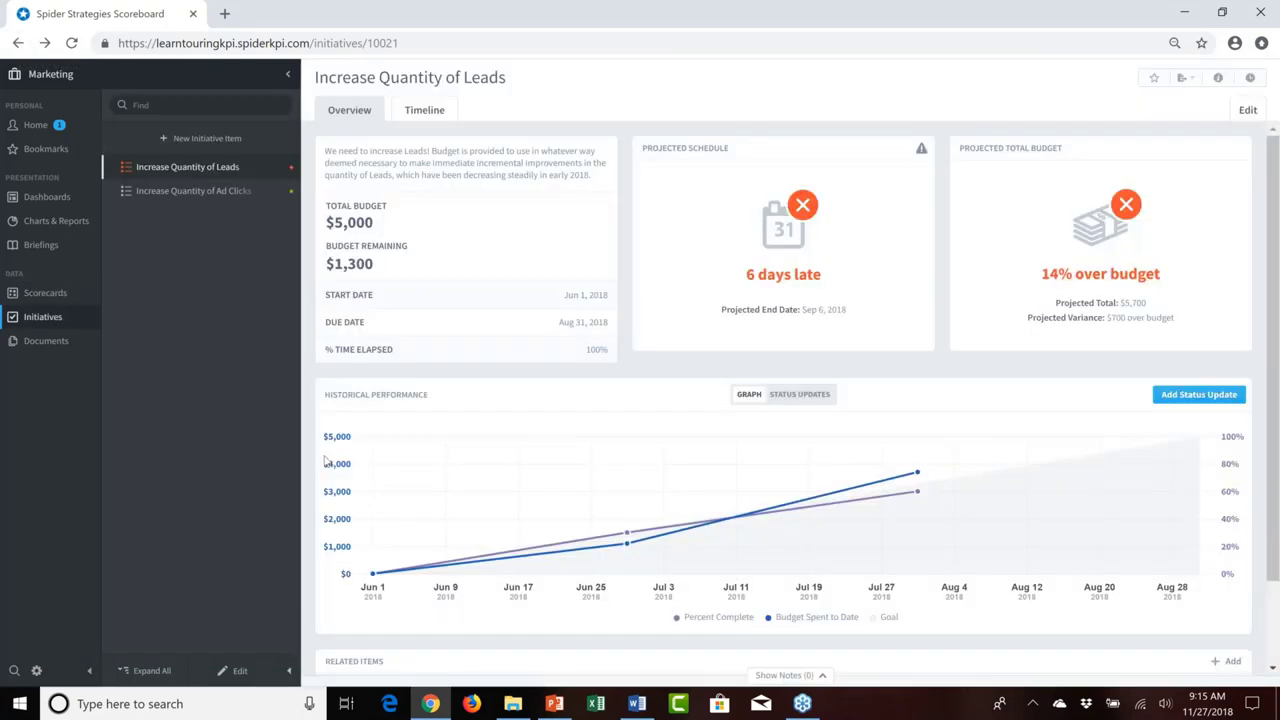
scroll(370, 556, "down", 1)
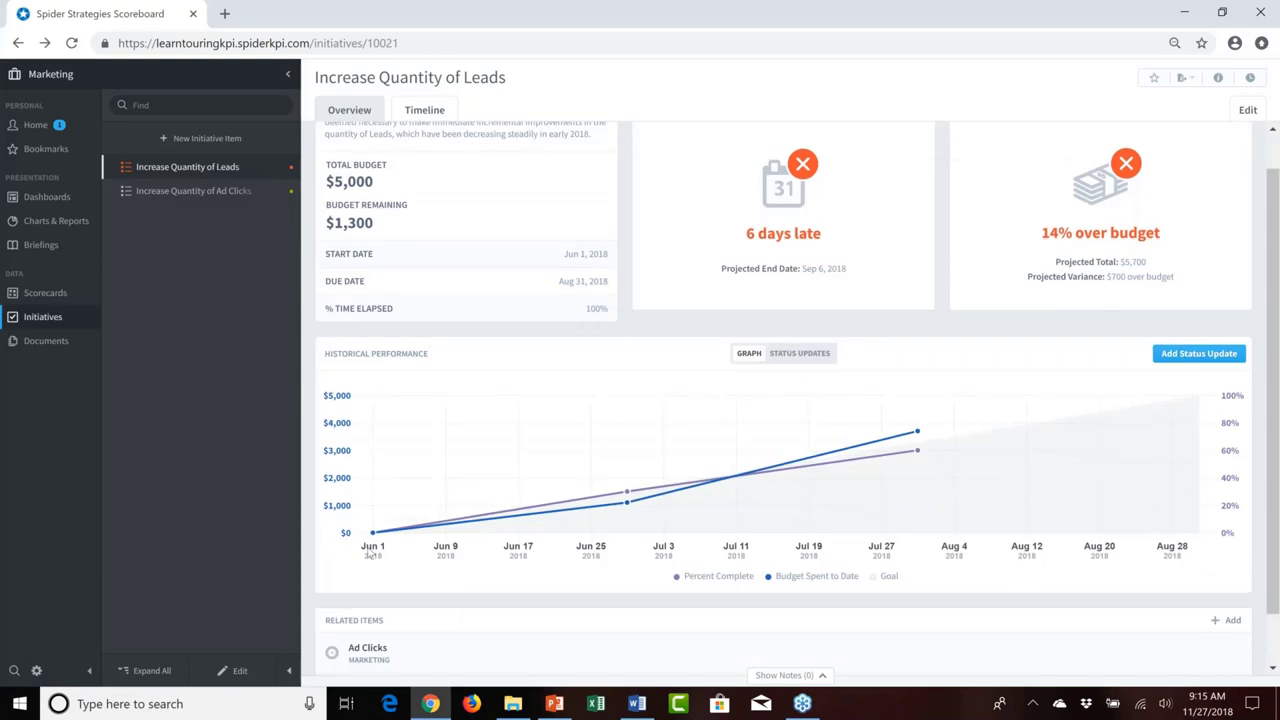
scroll(370, 556, "down", 1)
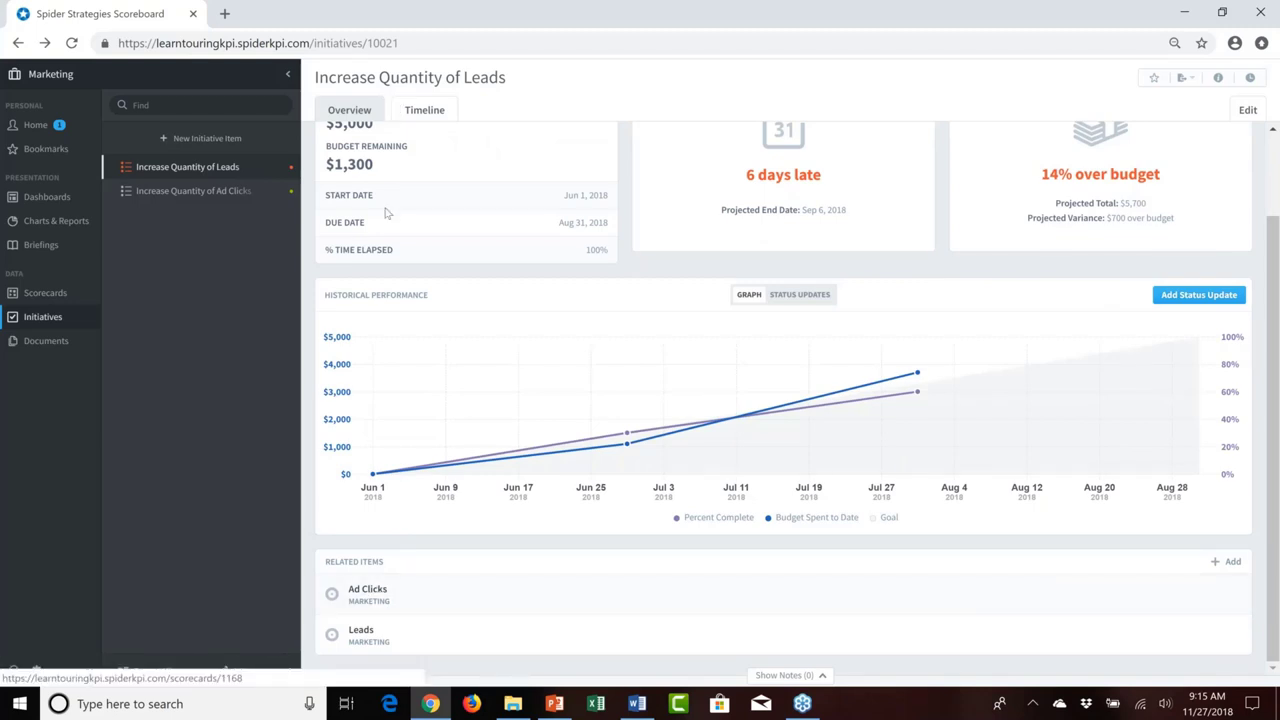
Review the Increase Quantity of Ad Clicks initiative and its related Client Meetings KPI, returning to the initiative through the KPI's related items
left_click(197, 192)
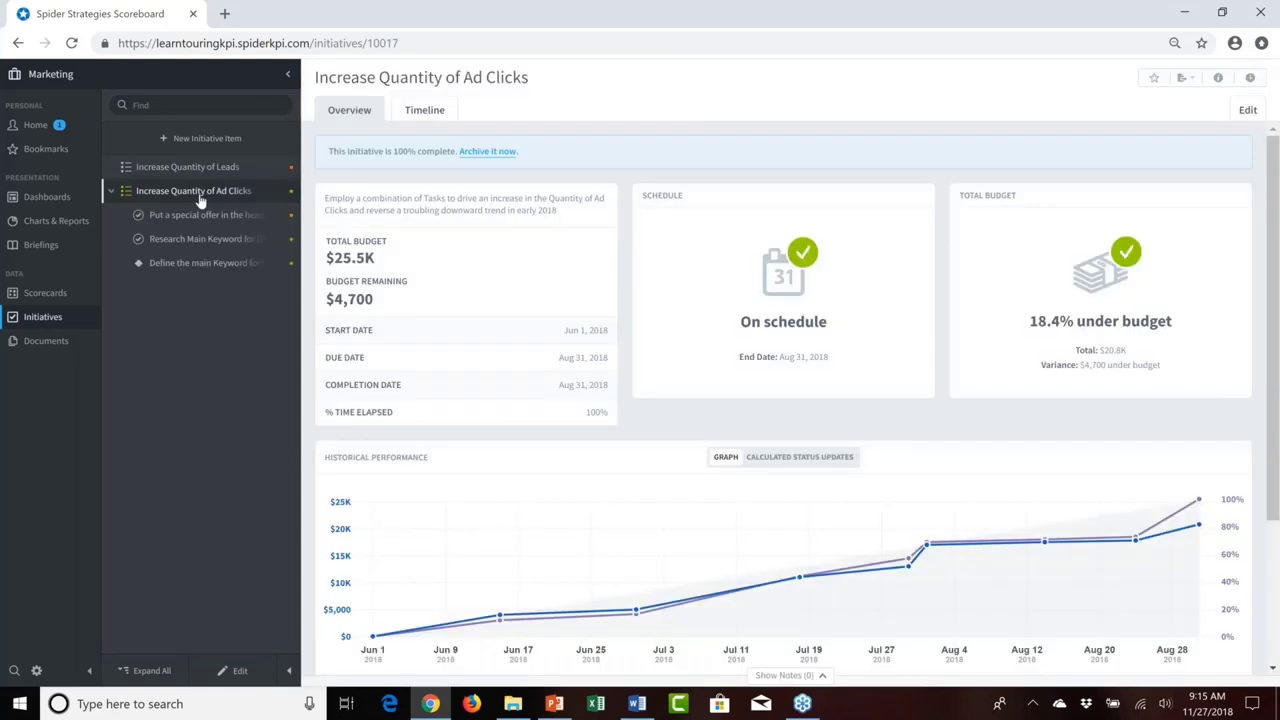
scroll(431, 523, "down", 2)
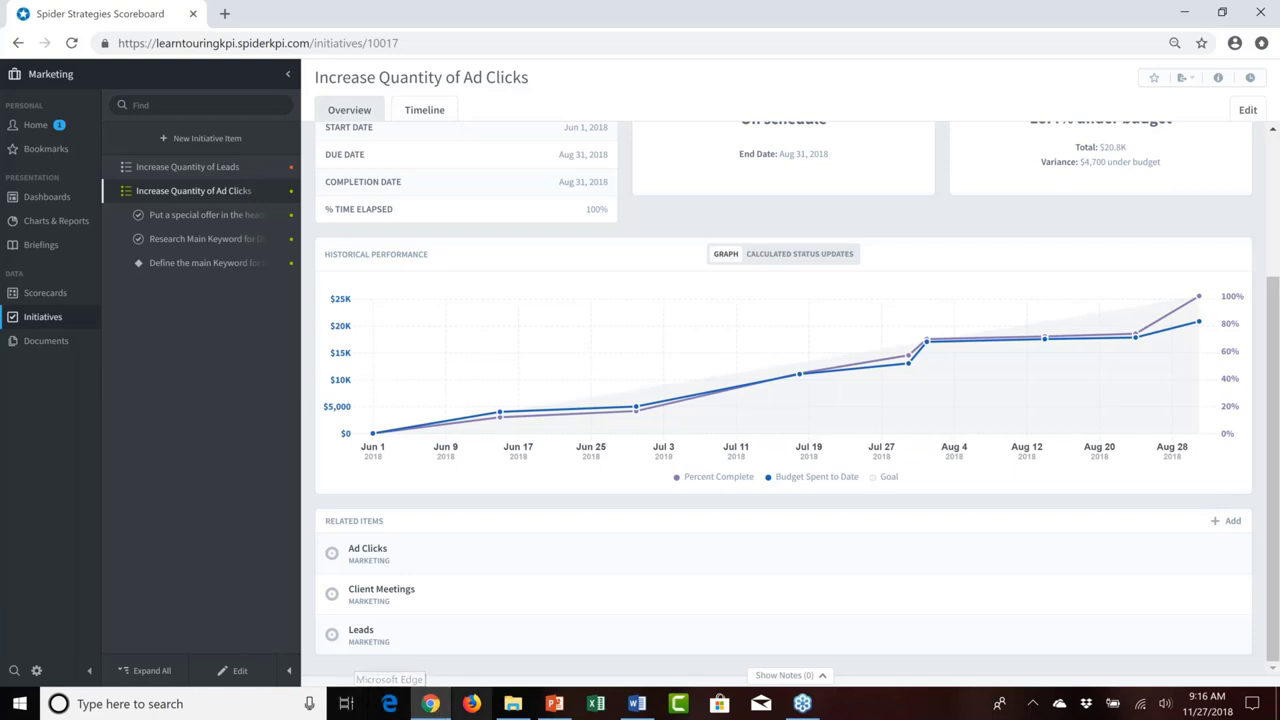
left_click(373, 598)
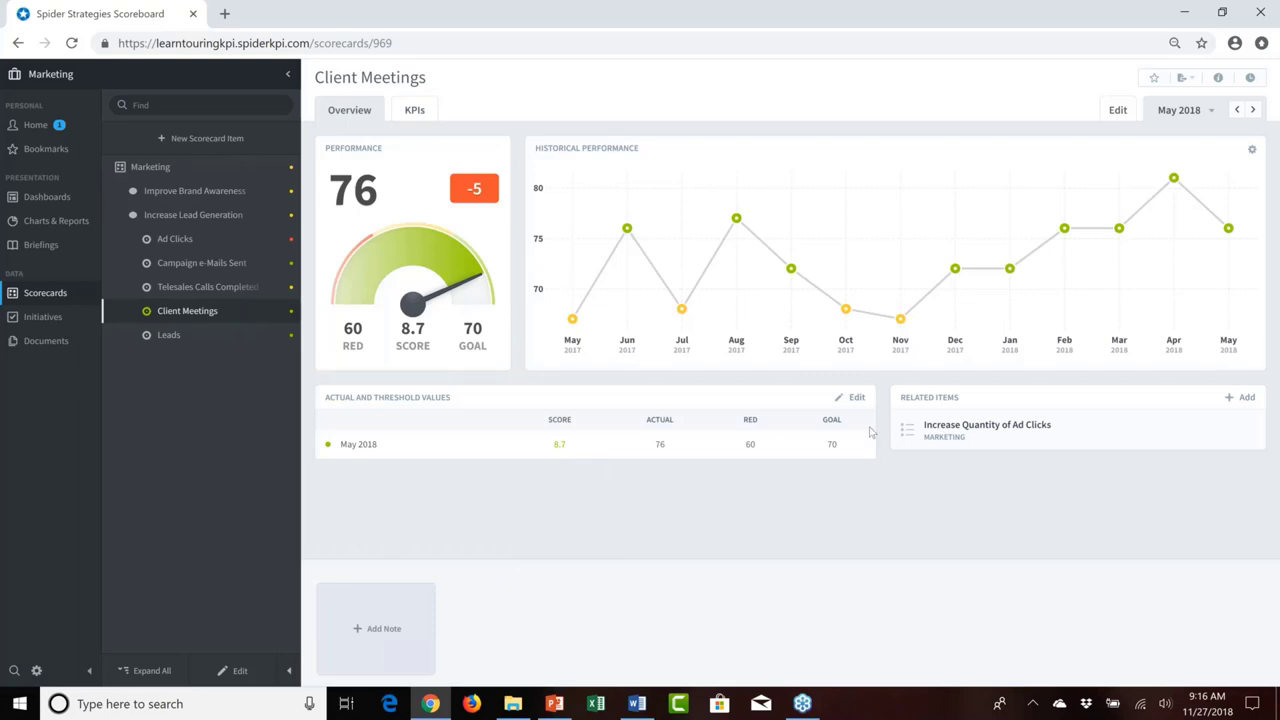
left_click(980, 429)
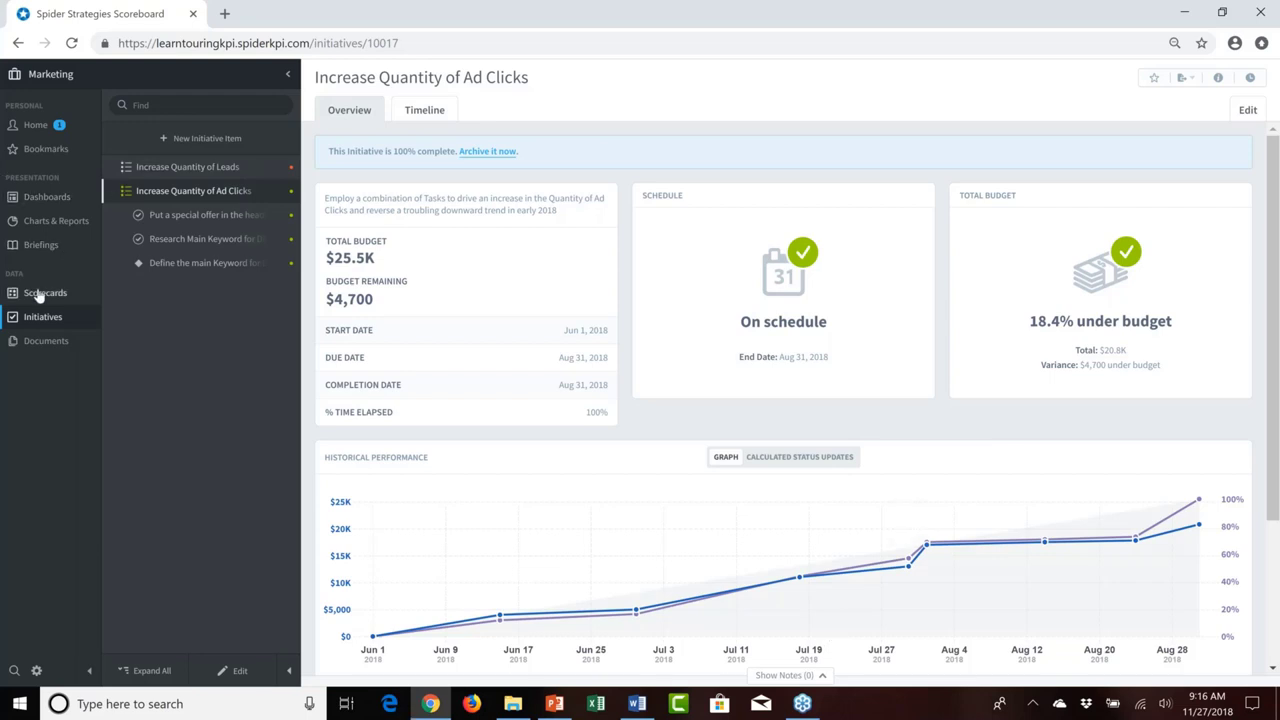
Show the Increase Lead Generation OVERVIEW Dashboard for June 2018, examine the Leads KPI's history, and return to the dashboard
left_click(41, 206)
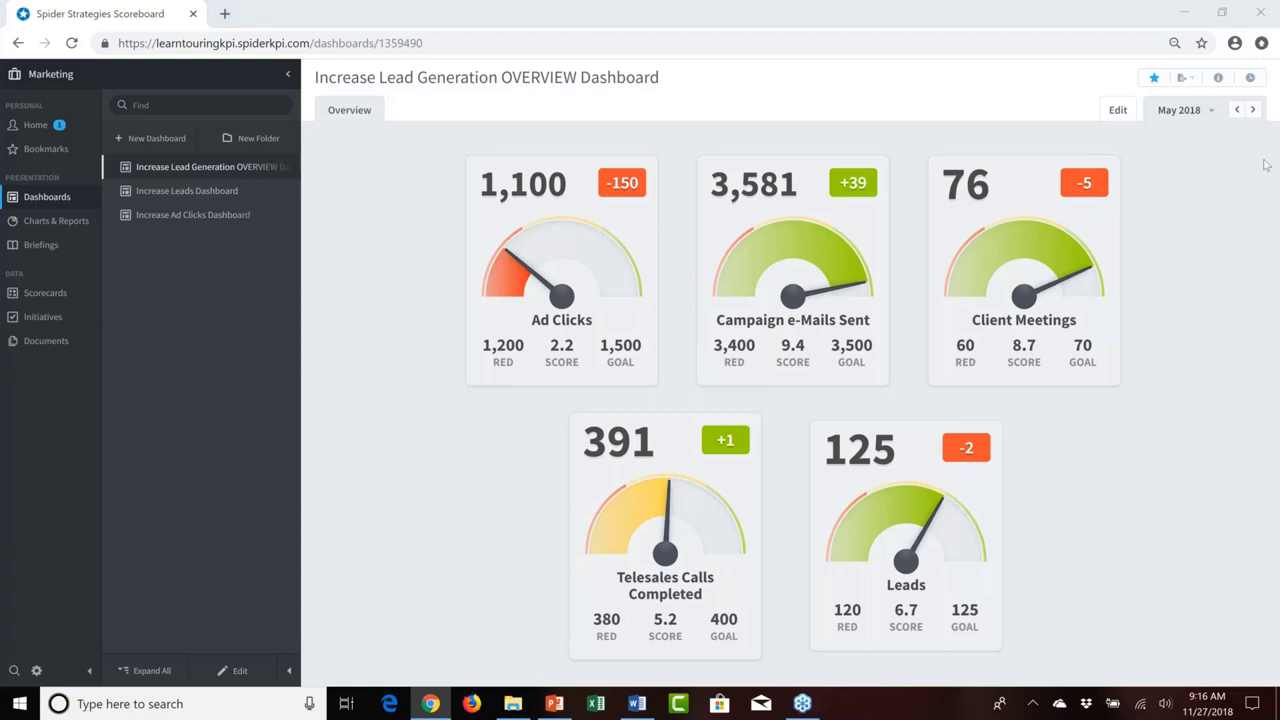
left_click(1252, 110)
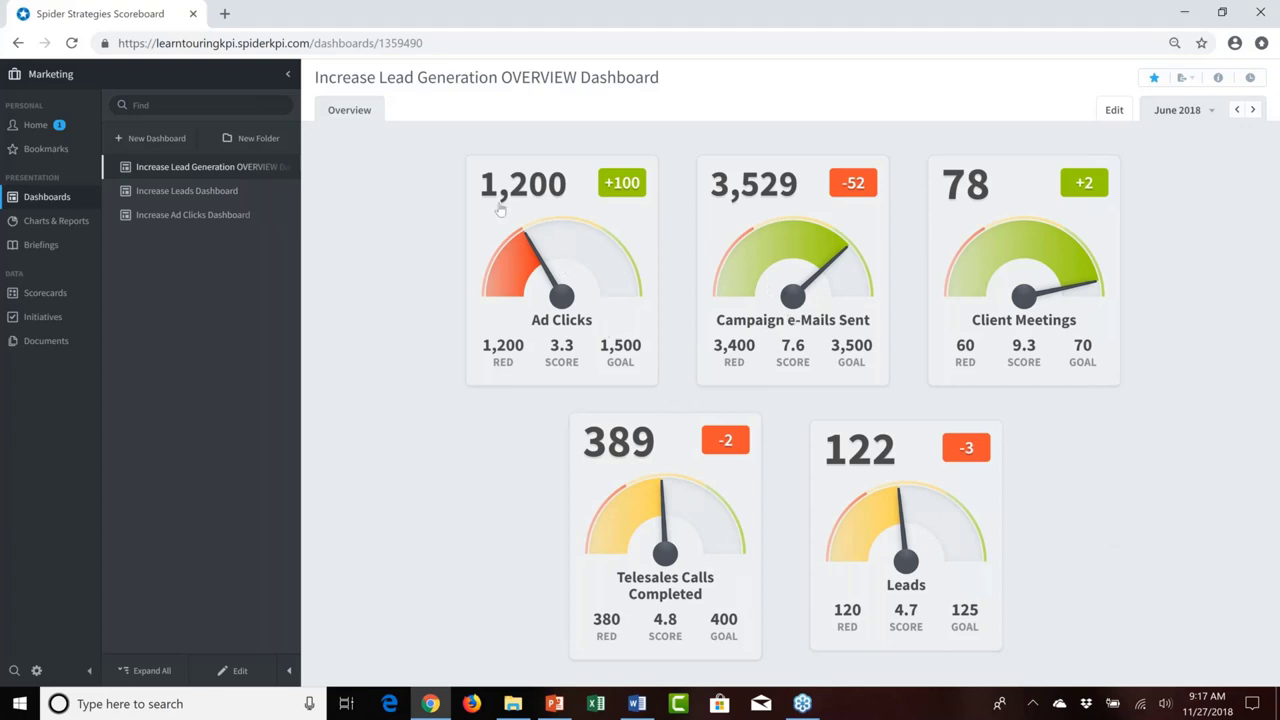
left_click(907, 558)
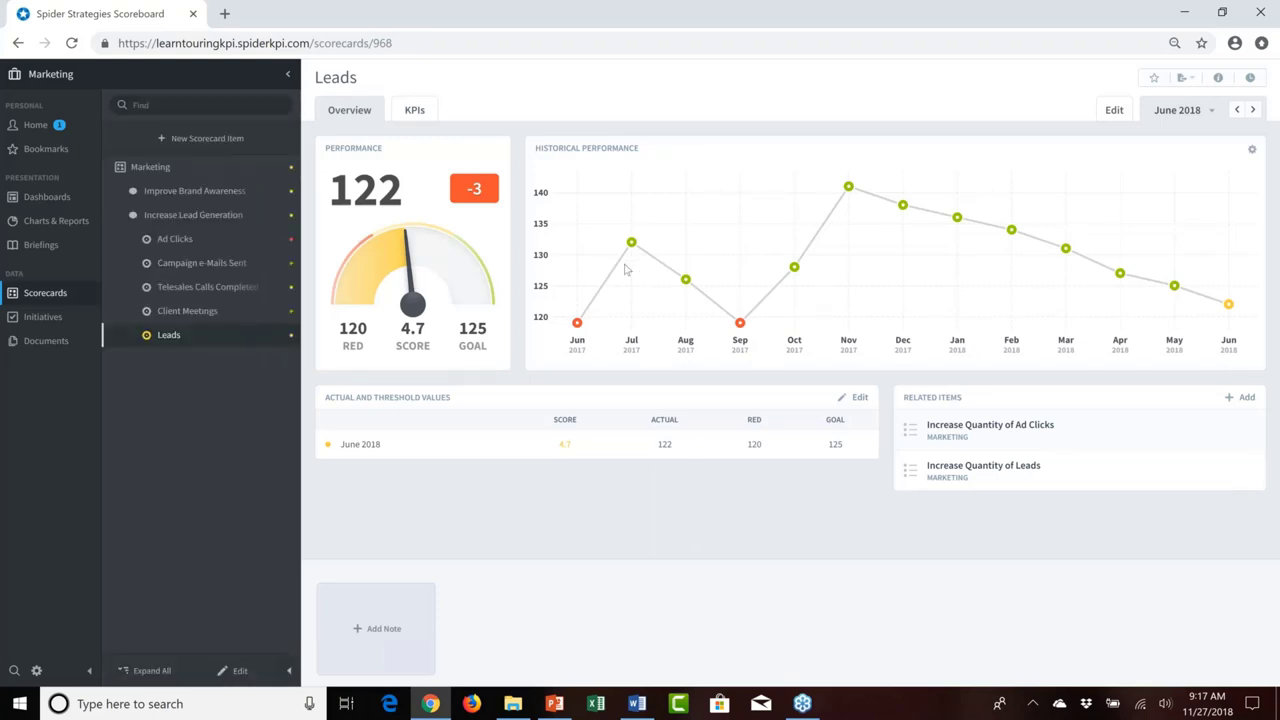
mouse_move(1160, 275)
left_click(17, 44)
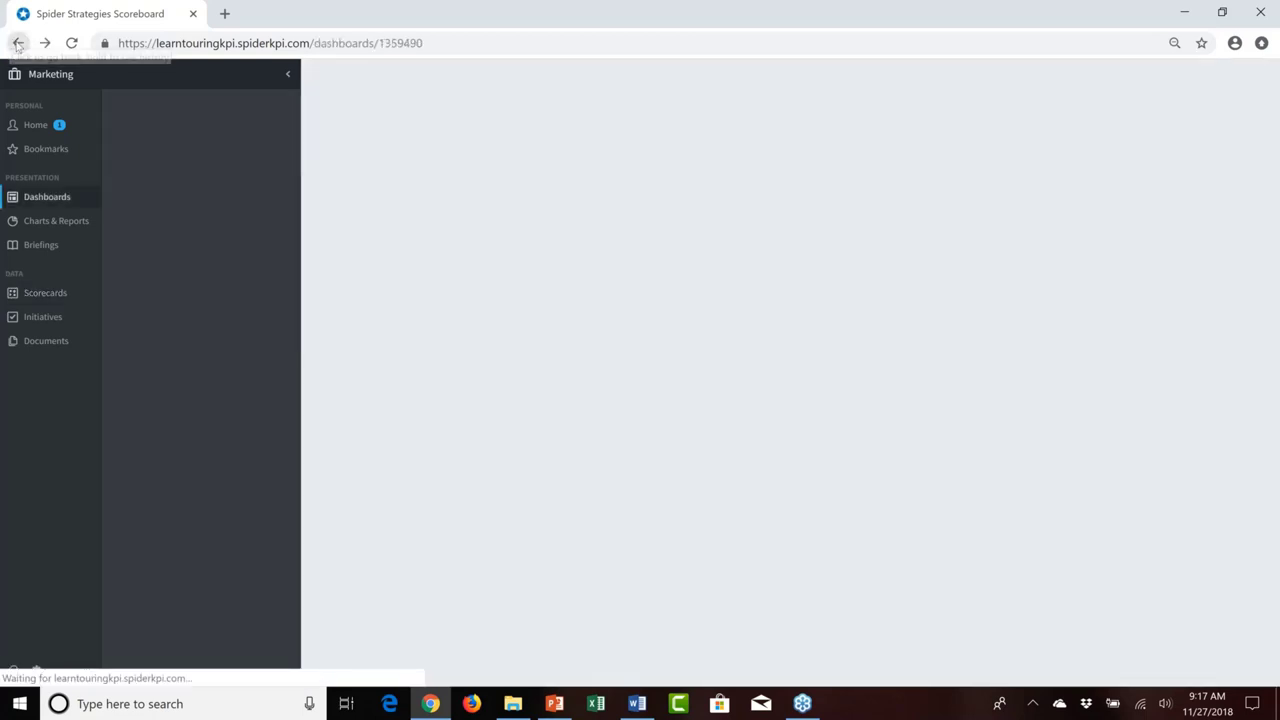
Open the Ad Clicks KPI from the overview dashboard, compare its May and June 2018 results, and return to the dashboard
left_click(903, 536)
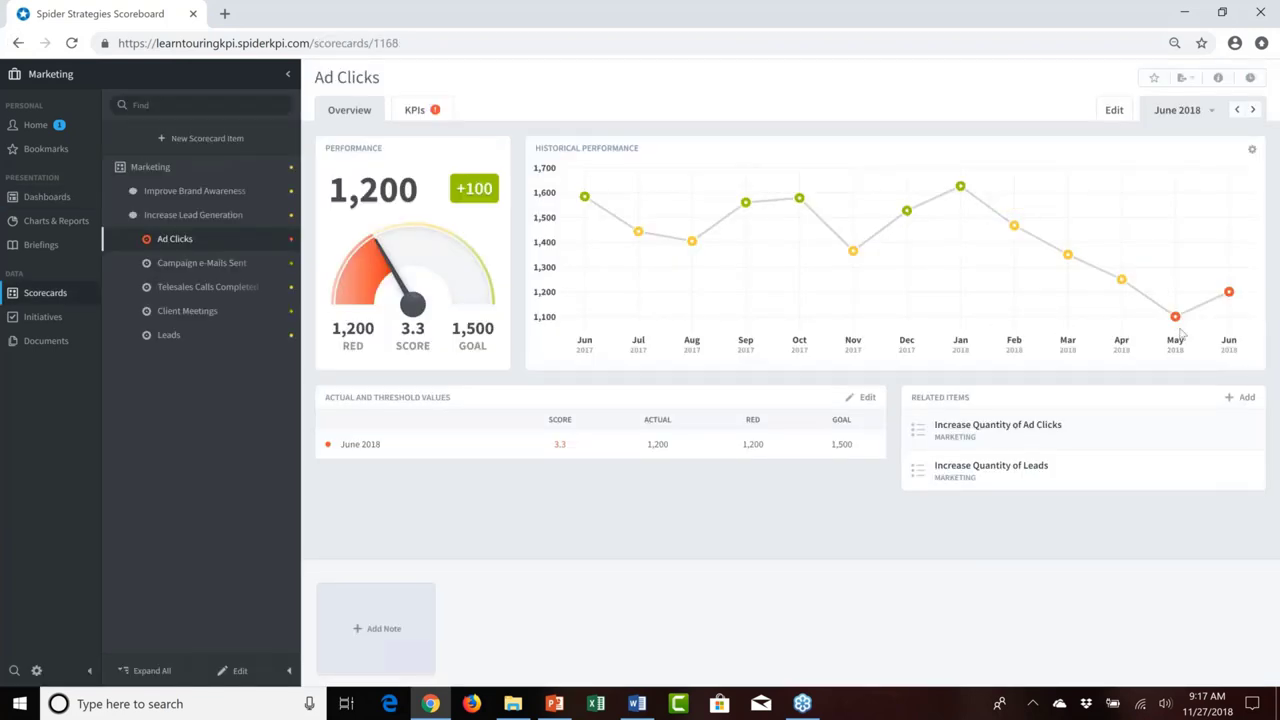
mouse_move(1230, 297)
left_click(18, 43)
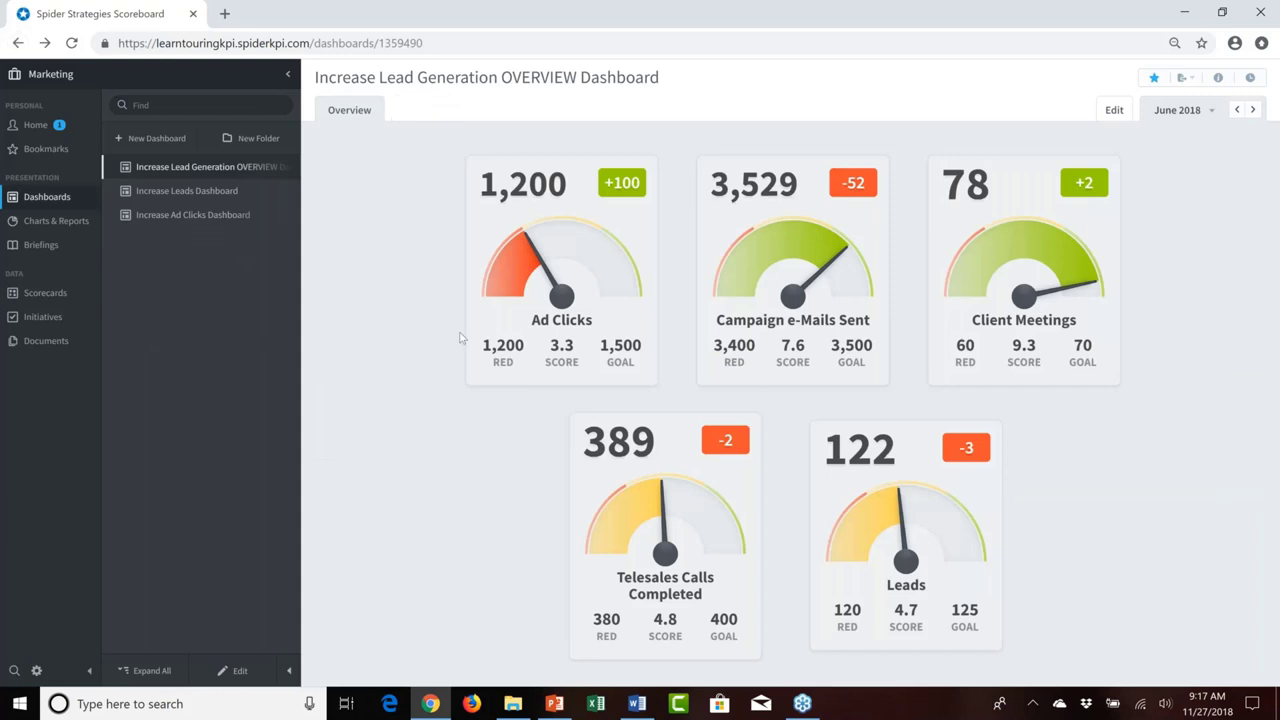
Examine the Increase Leads Dashboard for June 2018, including the initiative's late-June progress point and its timeline bar's schedule and budget details
left_click(205, 193)
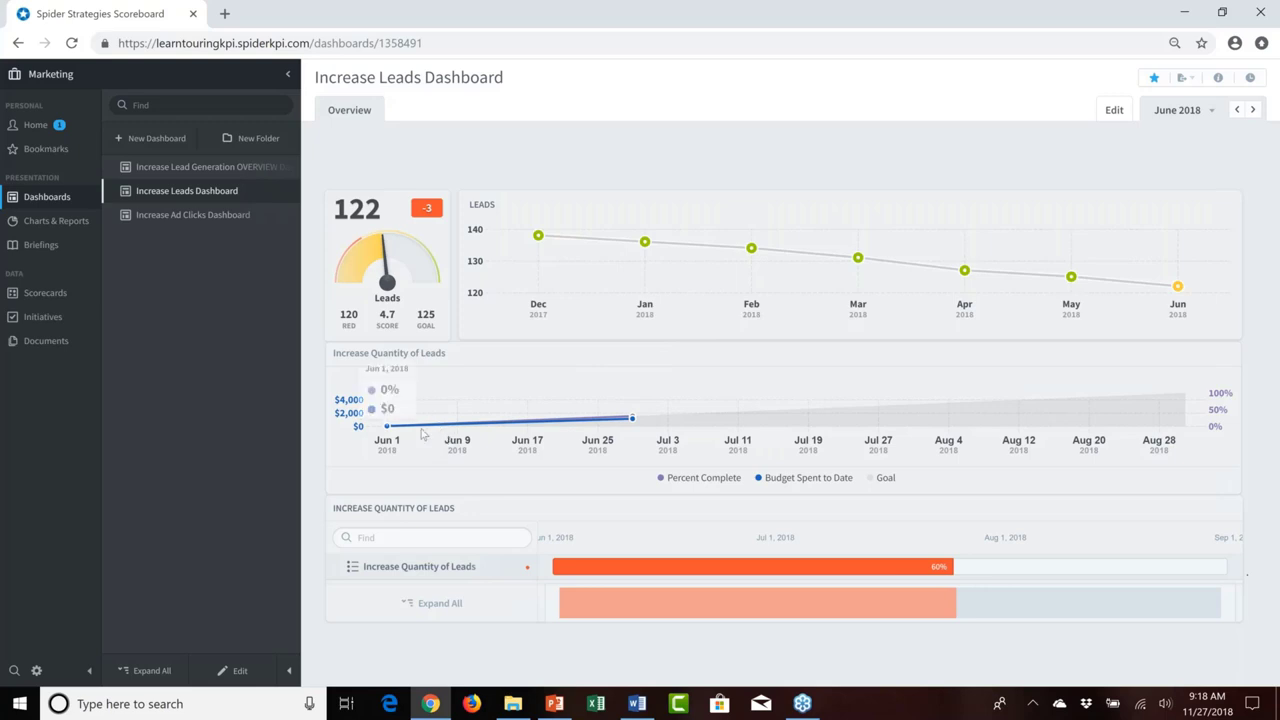
mouse_move(632, 419)
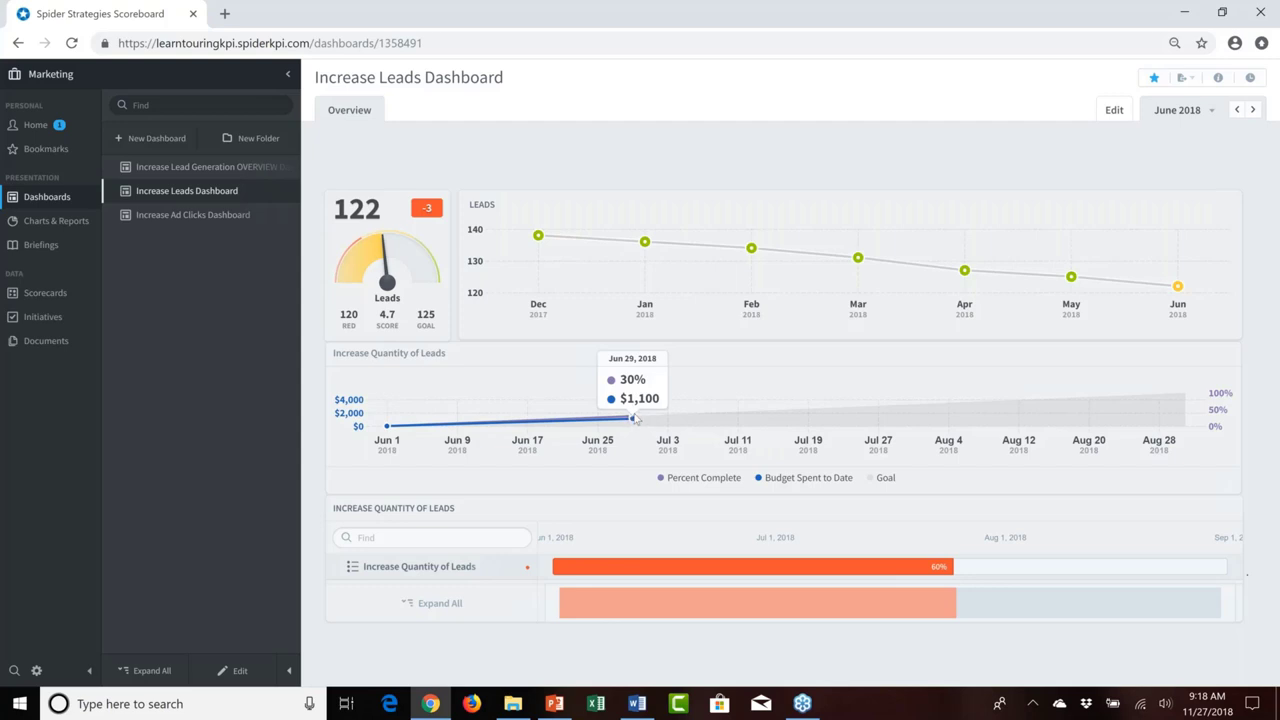
left_click(640, 569)
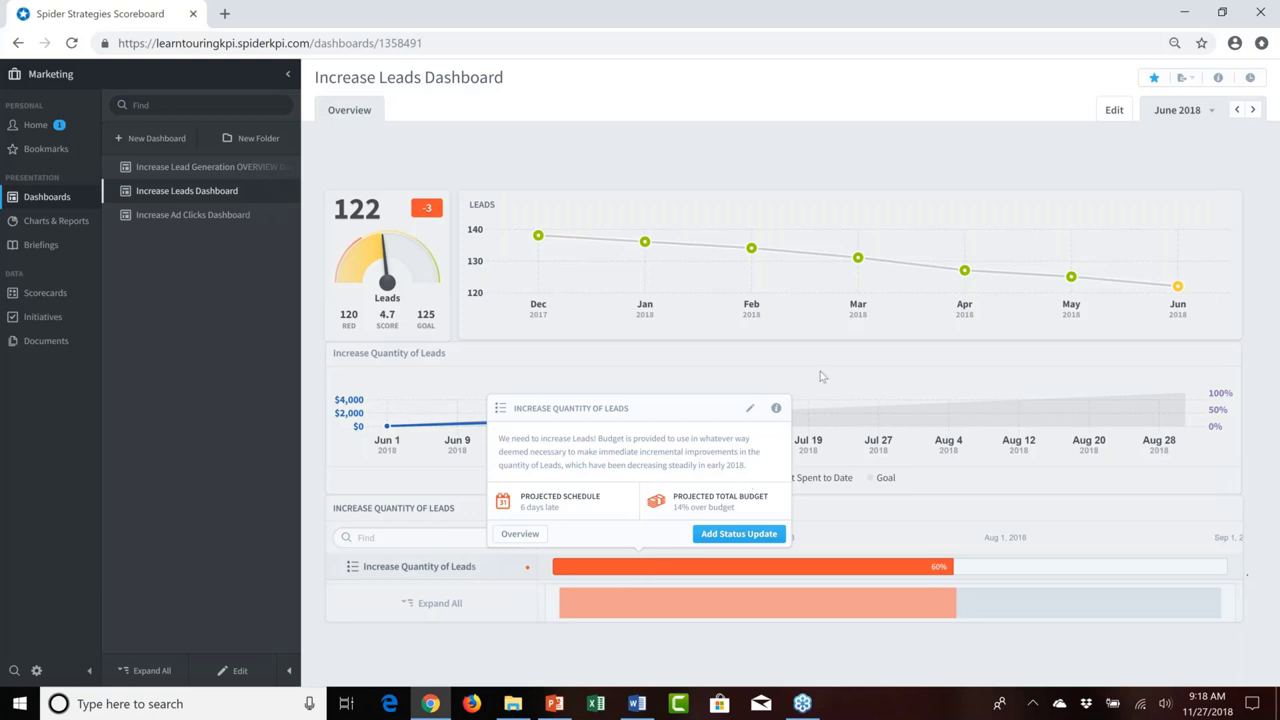
left_click(381, 173)
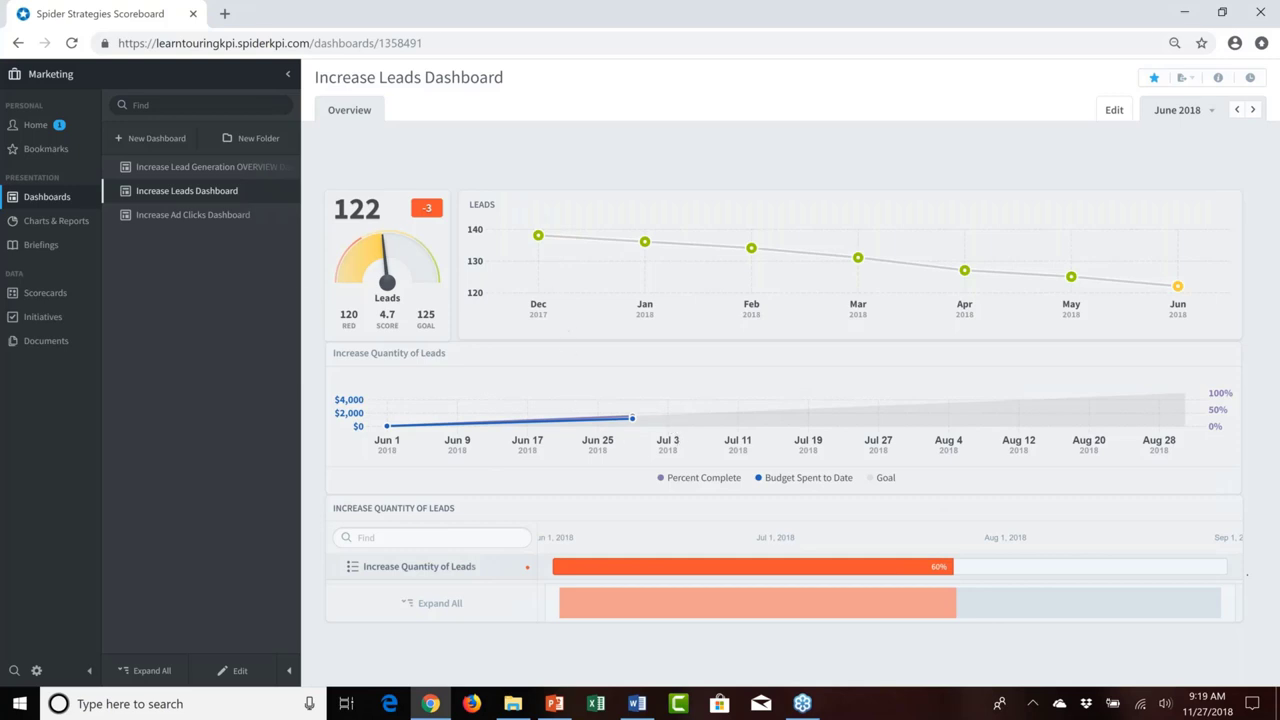
Examine the Increase Ad Clicks Dashboard for June 2018, including the special offer and keyword research task charts
left_click(189, 217)
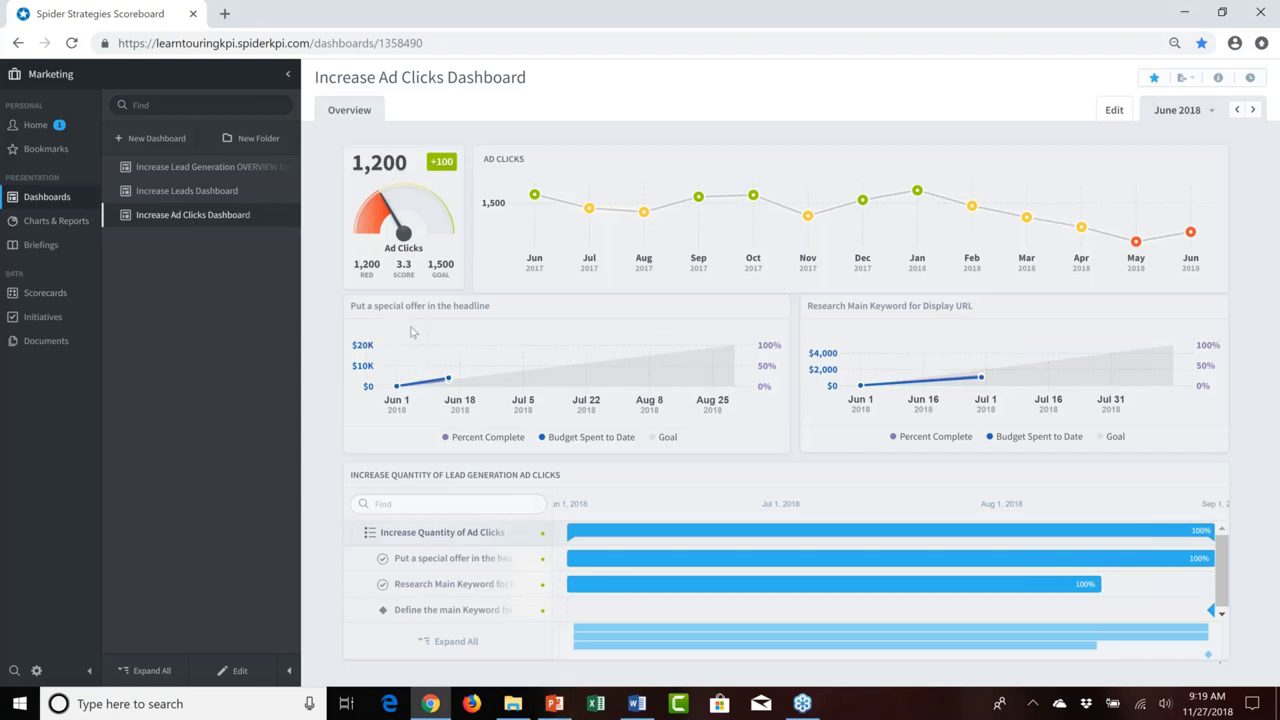
mouse_move(876, 374)
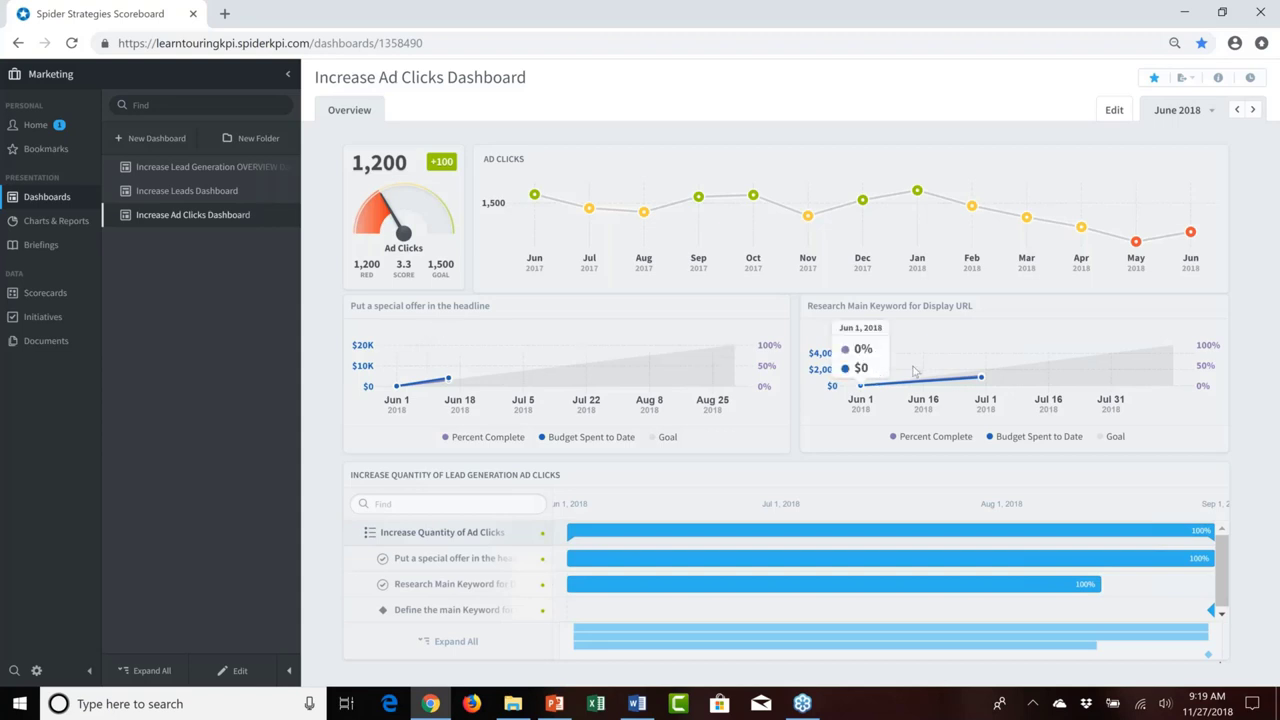
mouse_move(942, 374)
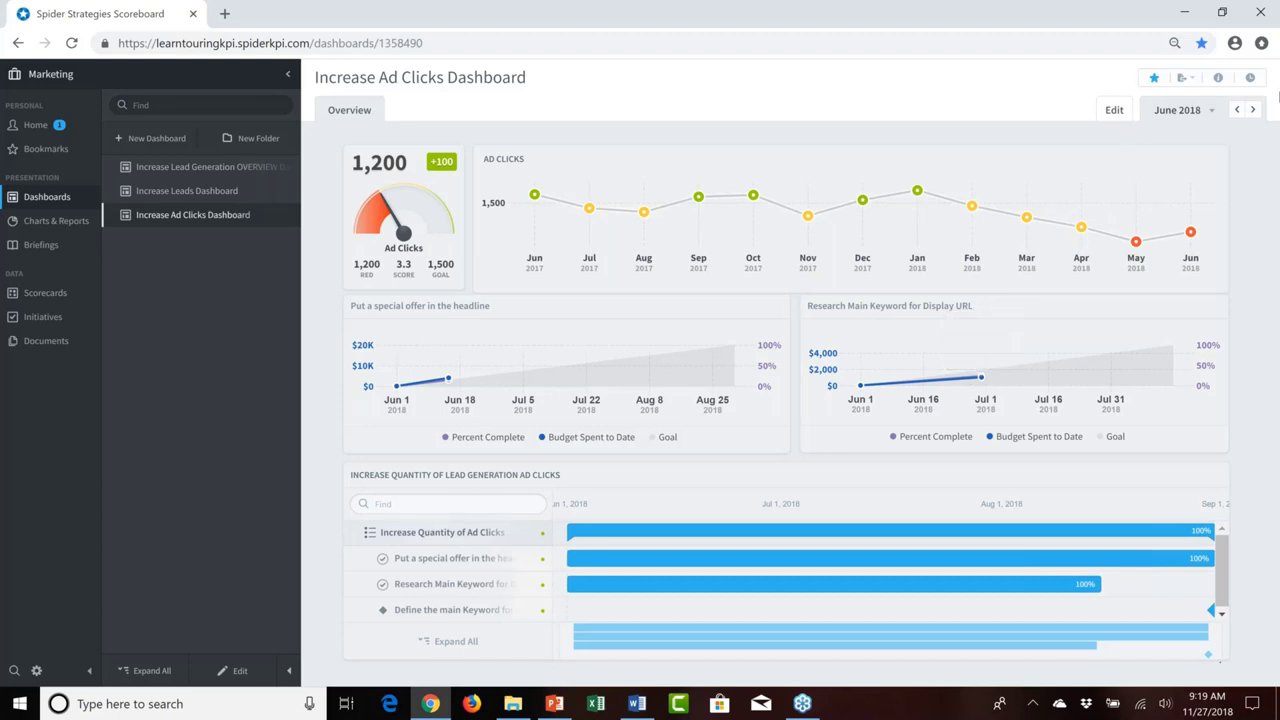
Advance the reporting period to July 2018 and examine the Increase Leads Dashboard's KPI trend, initiative progress and timeline details
left_click(1253, 111)
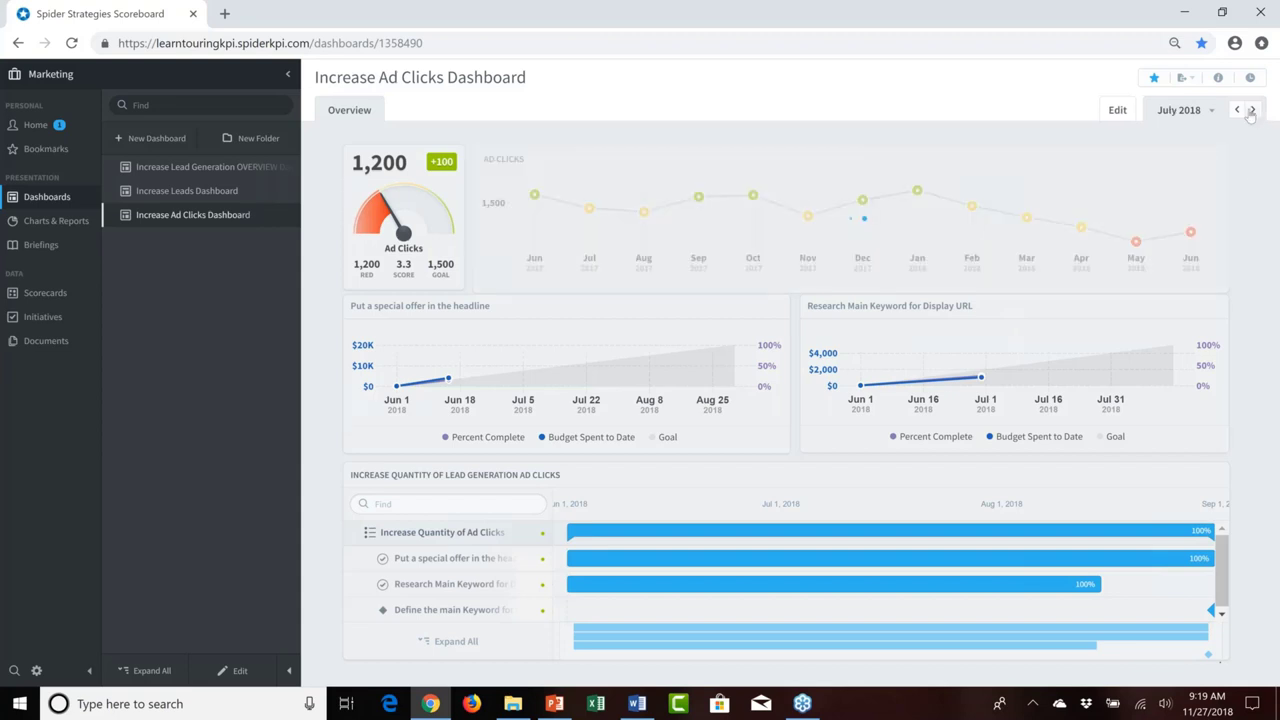
left_click(169, 192)
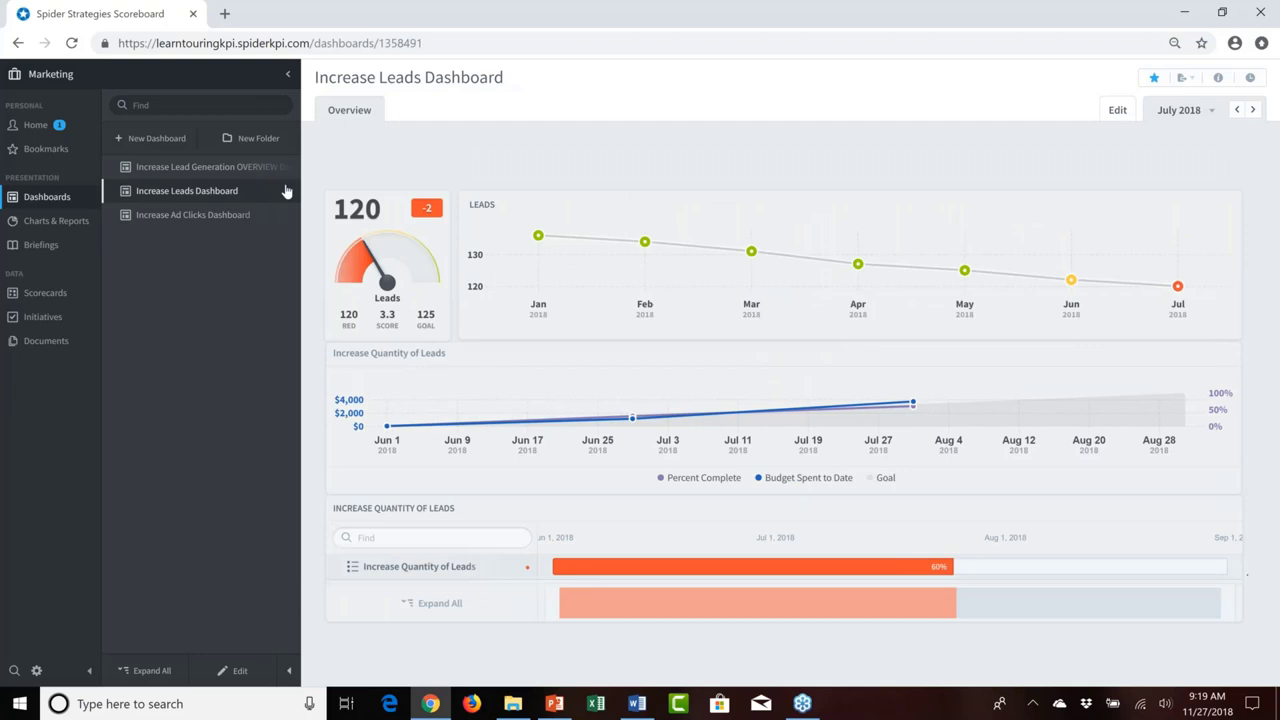
mouse_move(604, 264)
mouse_move(912, 402)
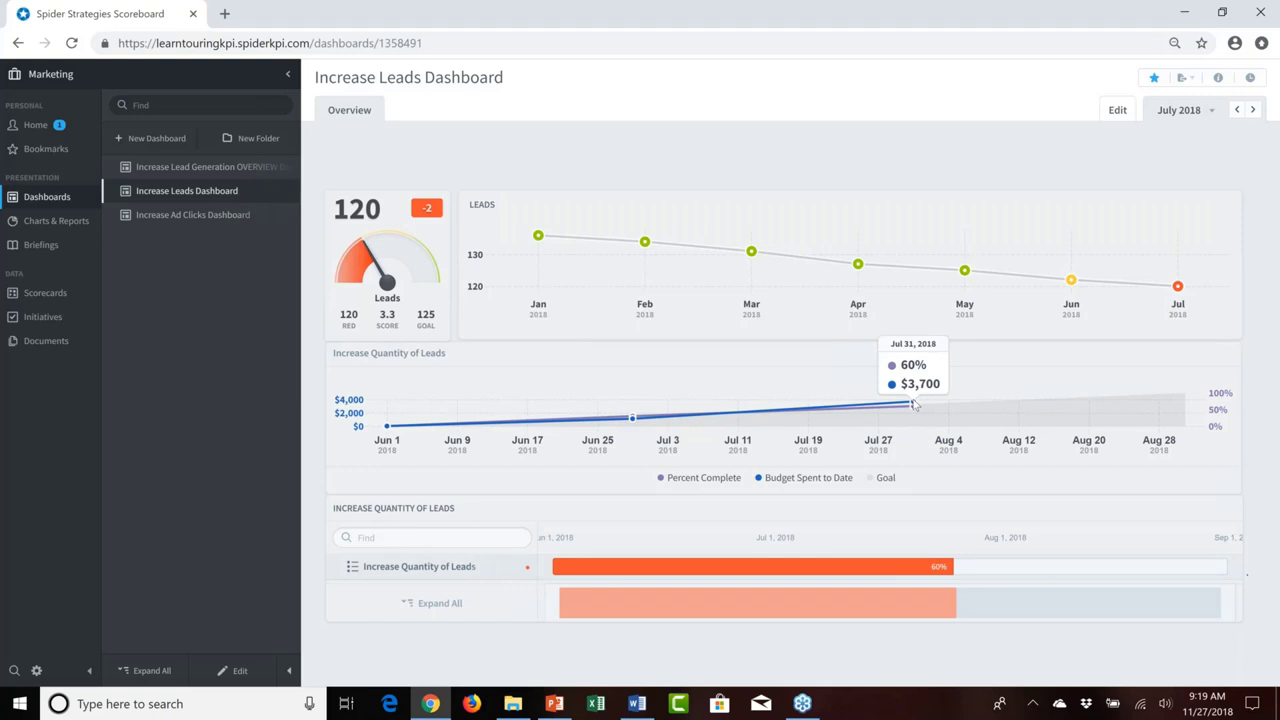
left_click(841, 575)
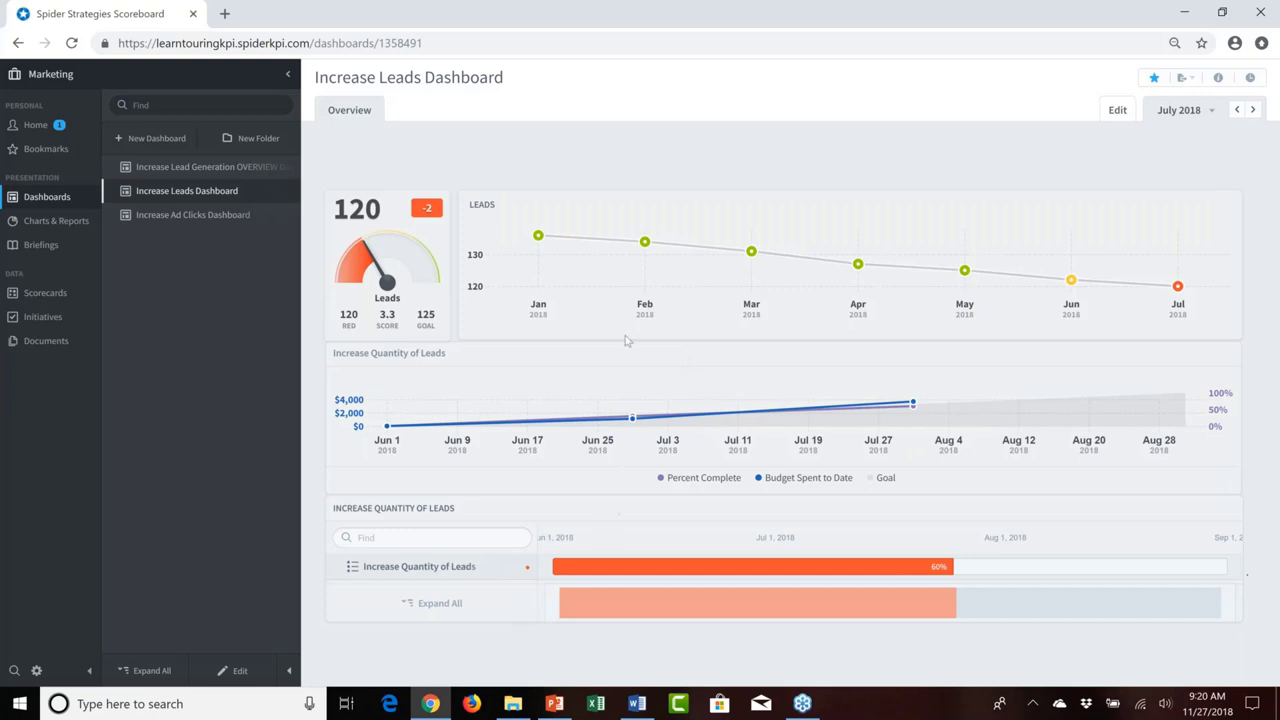
Examine the Increase Ad Clicks Dashboard for July 2018, from the June and July KPI values to task progress and the initiative's timeline details
left_click(194, 221)
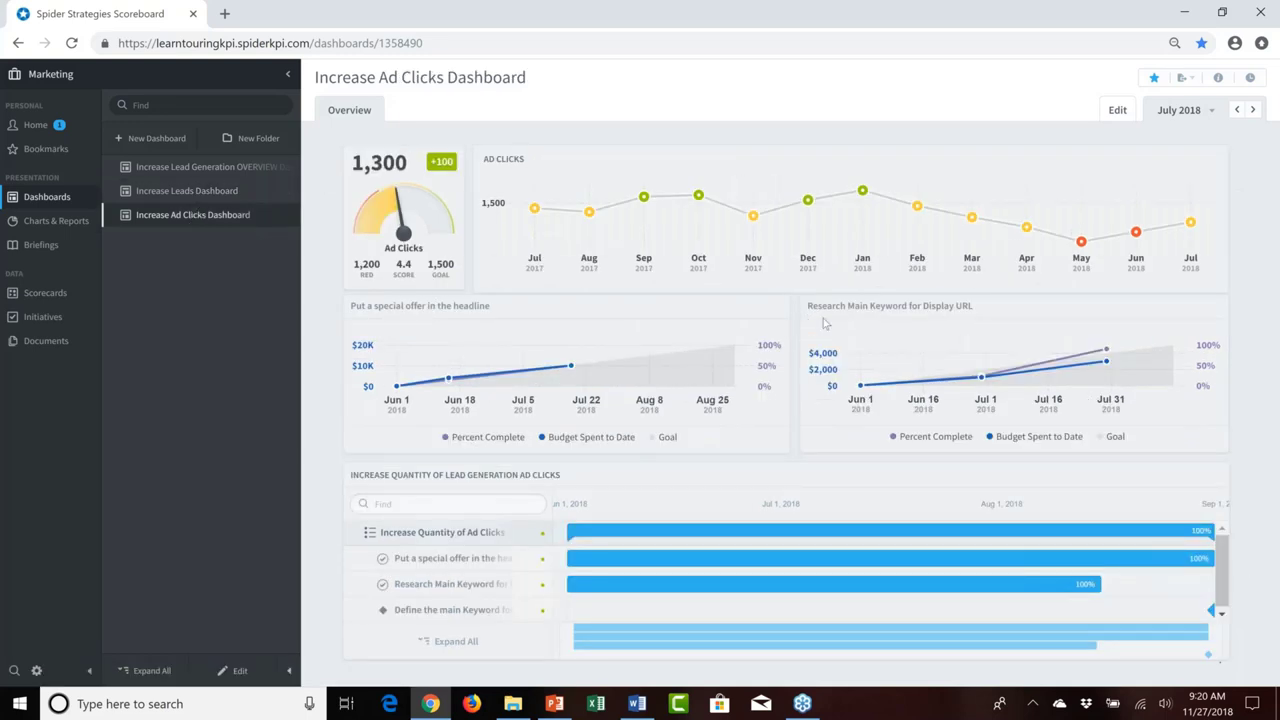
mouse_move(1150, 226)
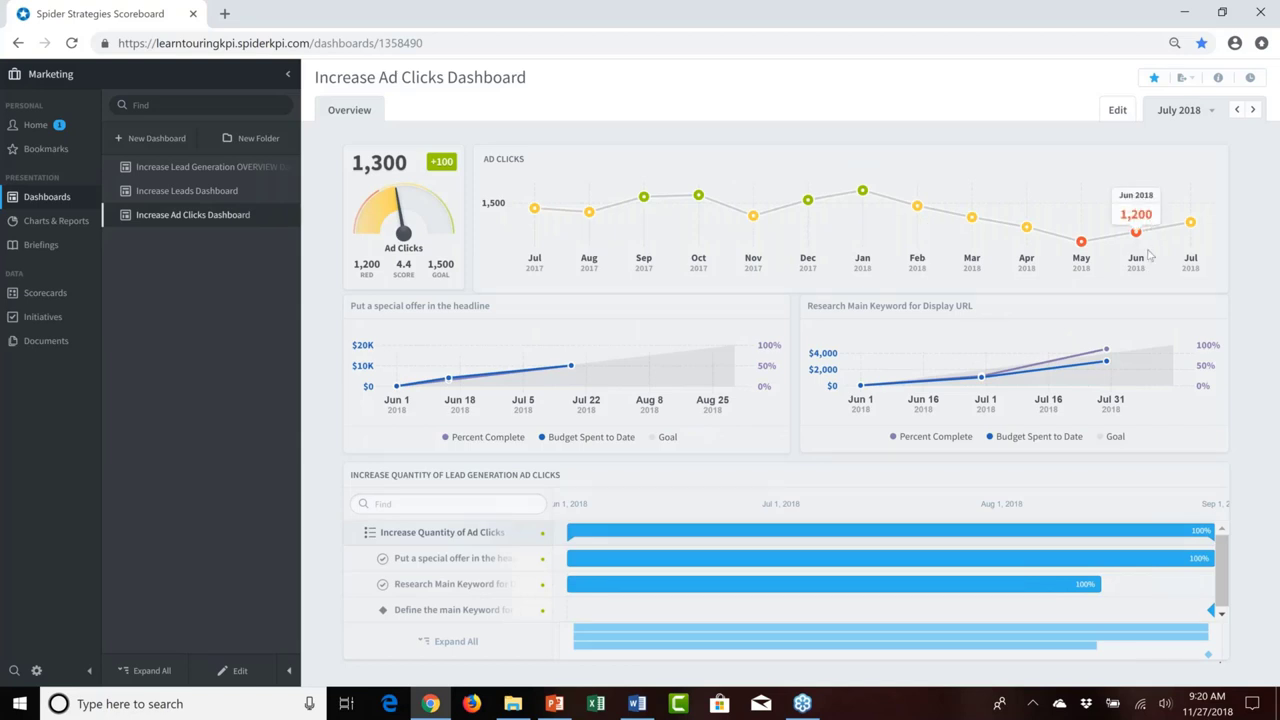
mouse_move(1190, 224)
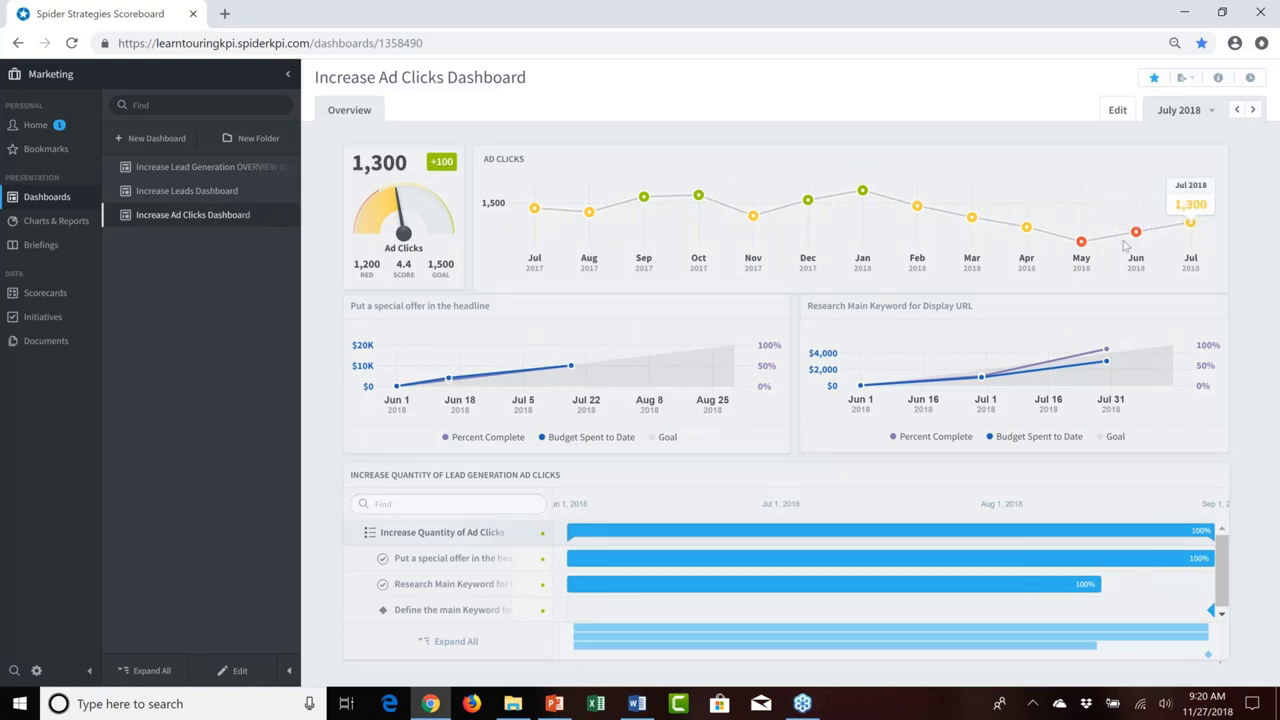
mouse_move(1088, 382)
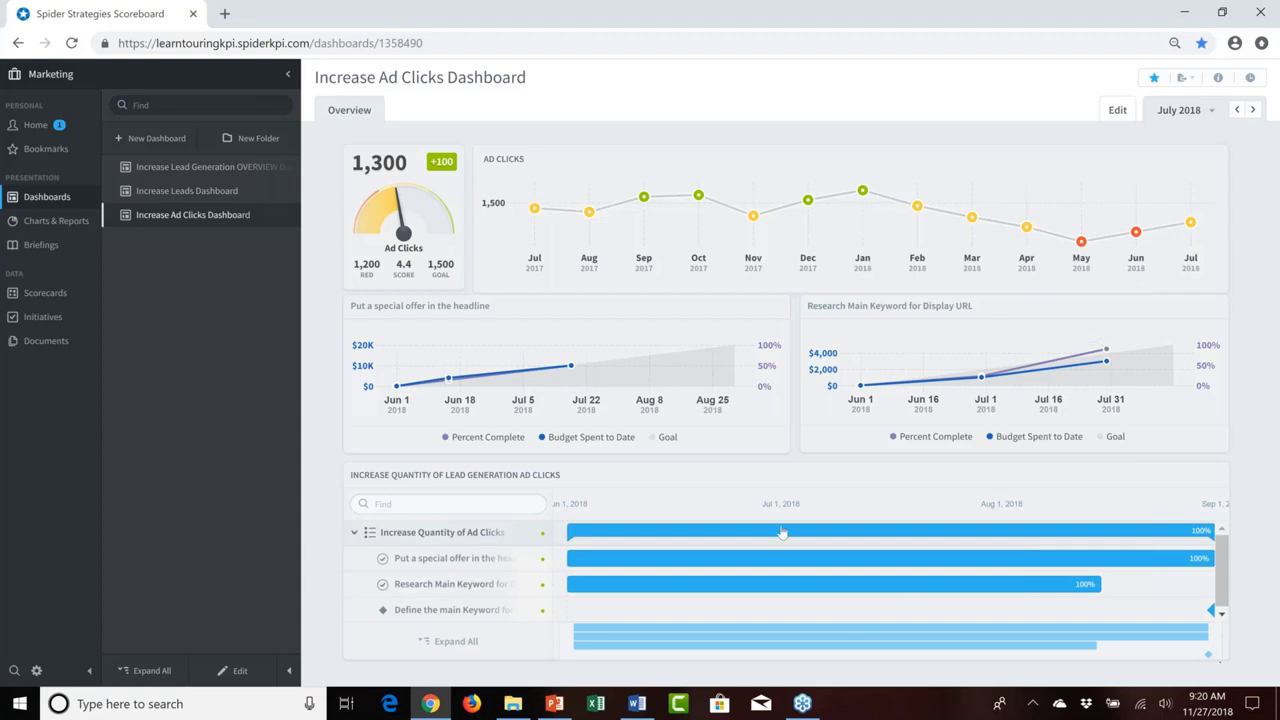
mouse_move(782, 532)
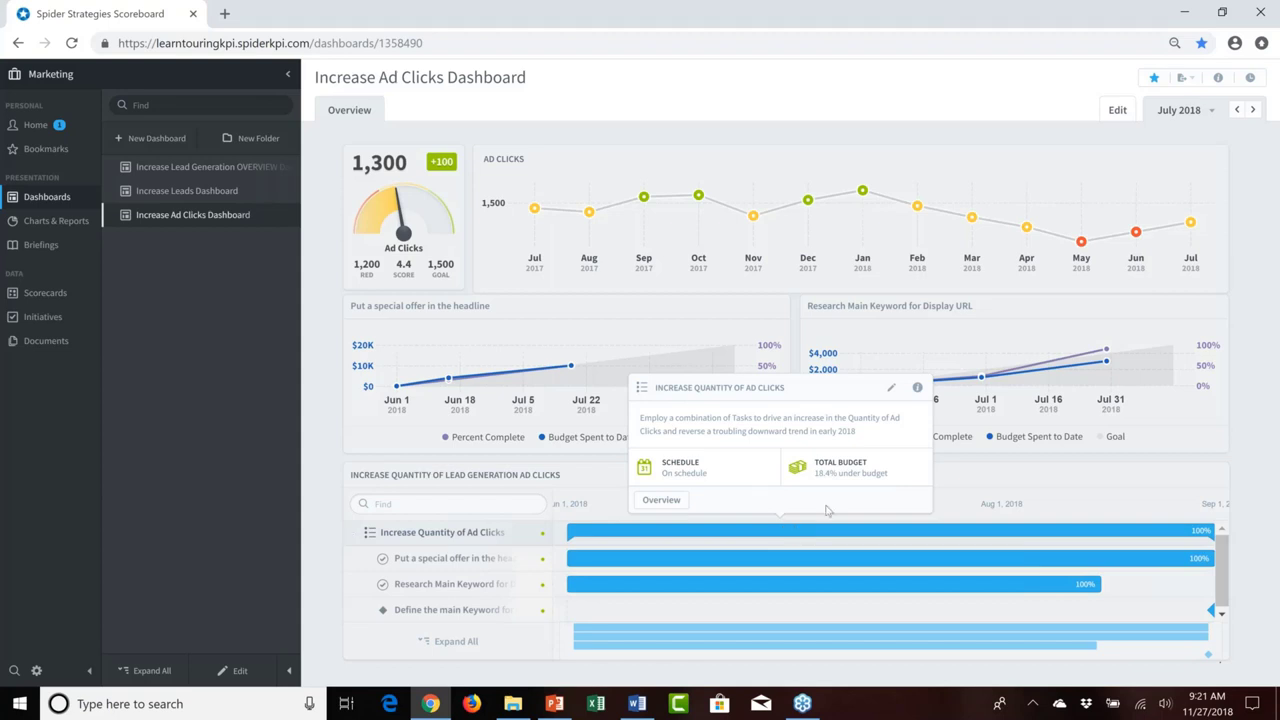
mouse_move(1026, 222)
Step the Increase Ad Clicks Dashboard through August to September 2018 to review its progress, and switch to the PowerPoint webinar presentation
left_click(1249, 110)
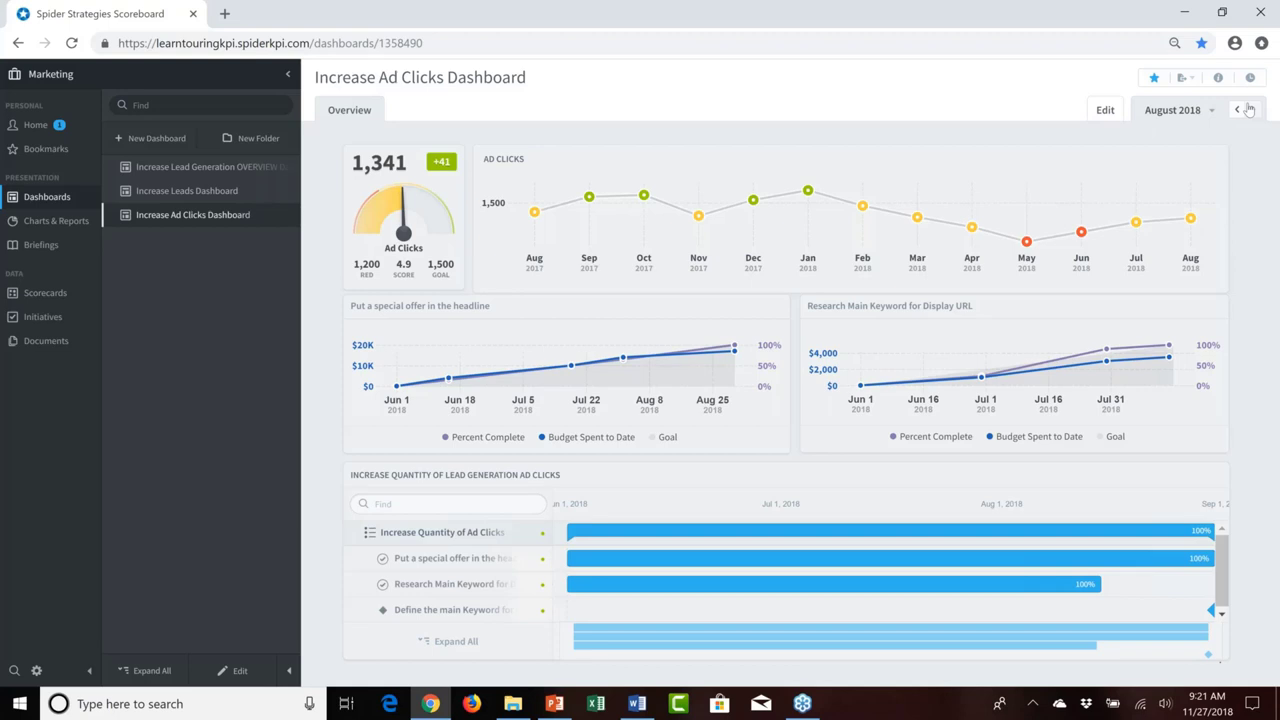
left_click(1249, 110)
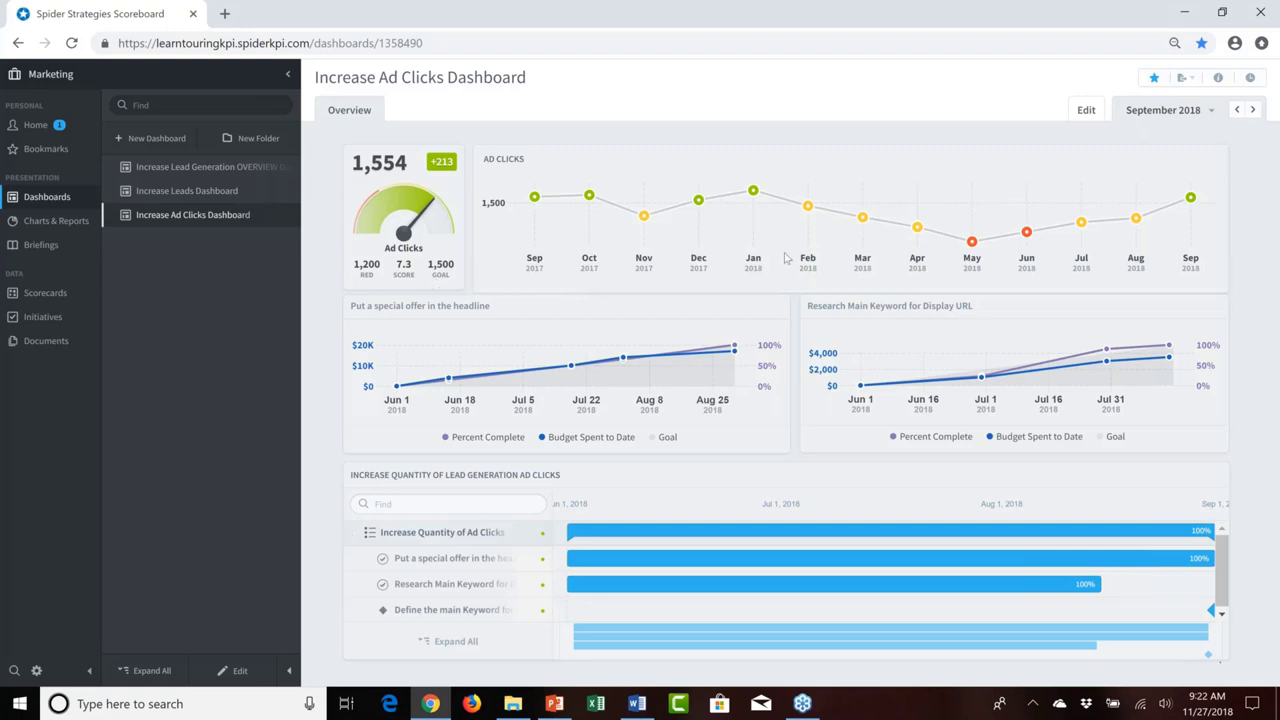
left_click(553, 704)
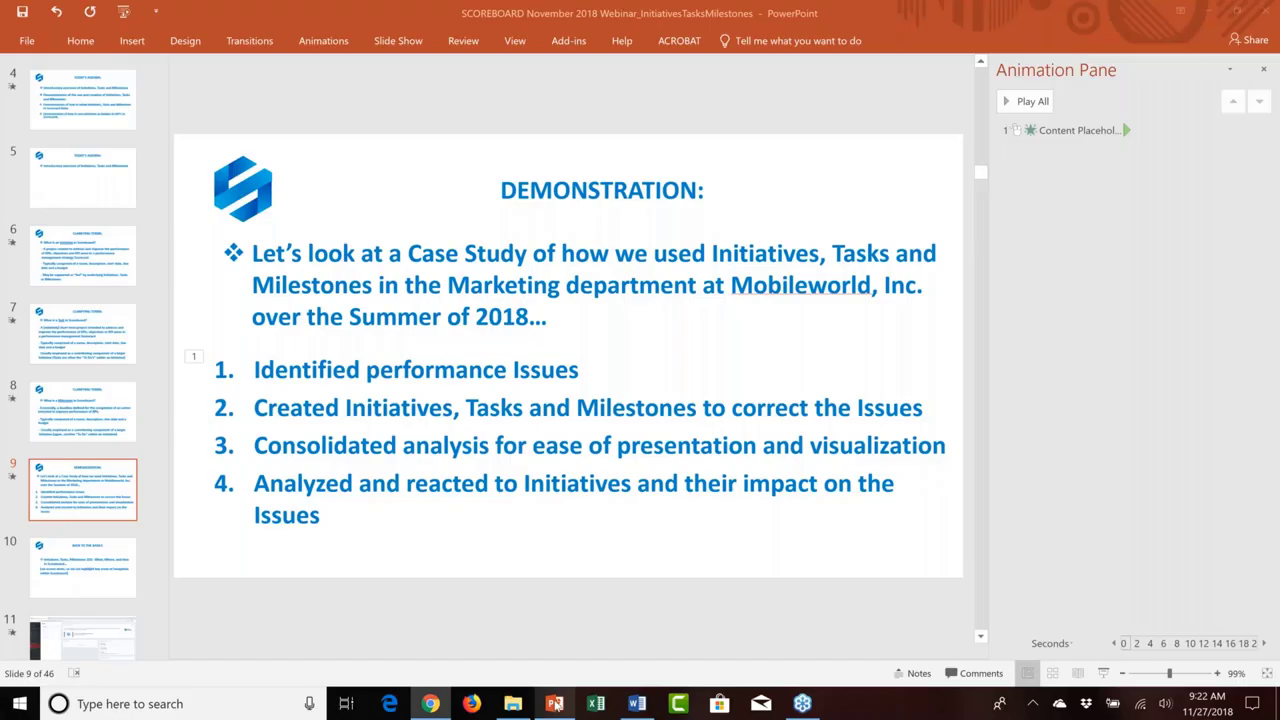
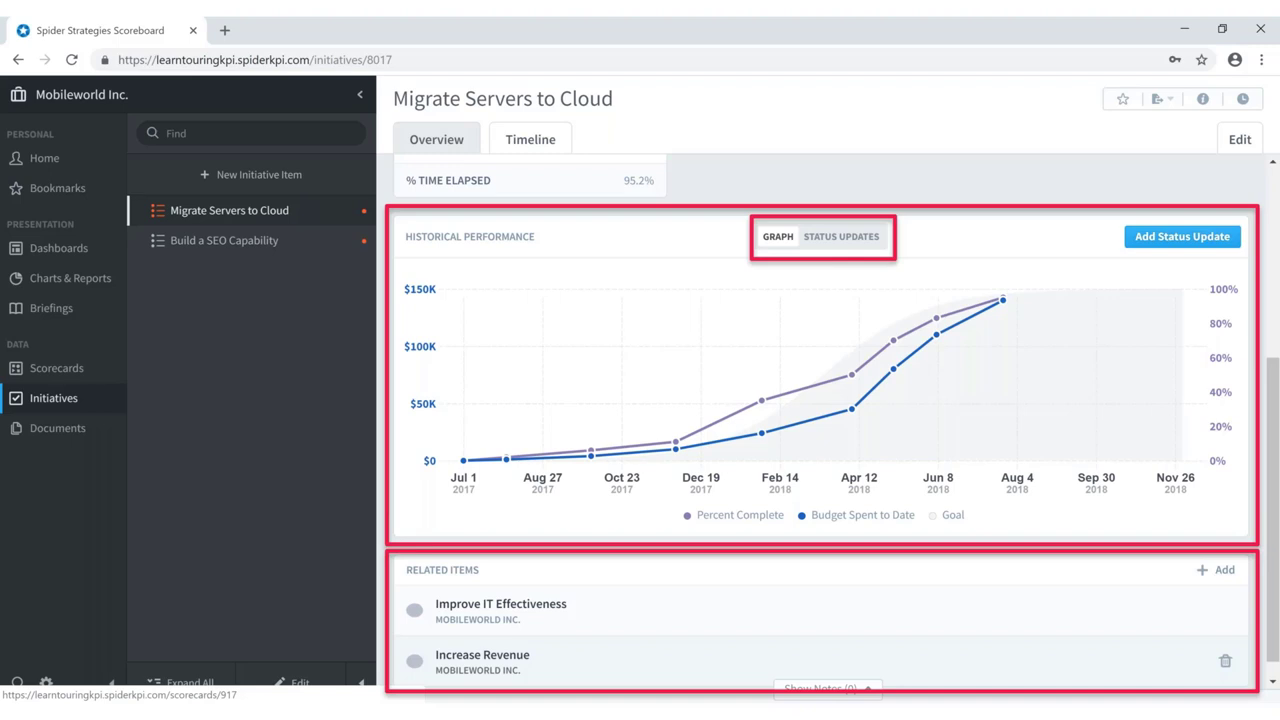
left_click(841, 236)
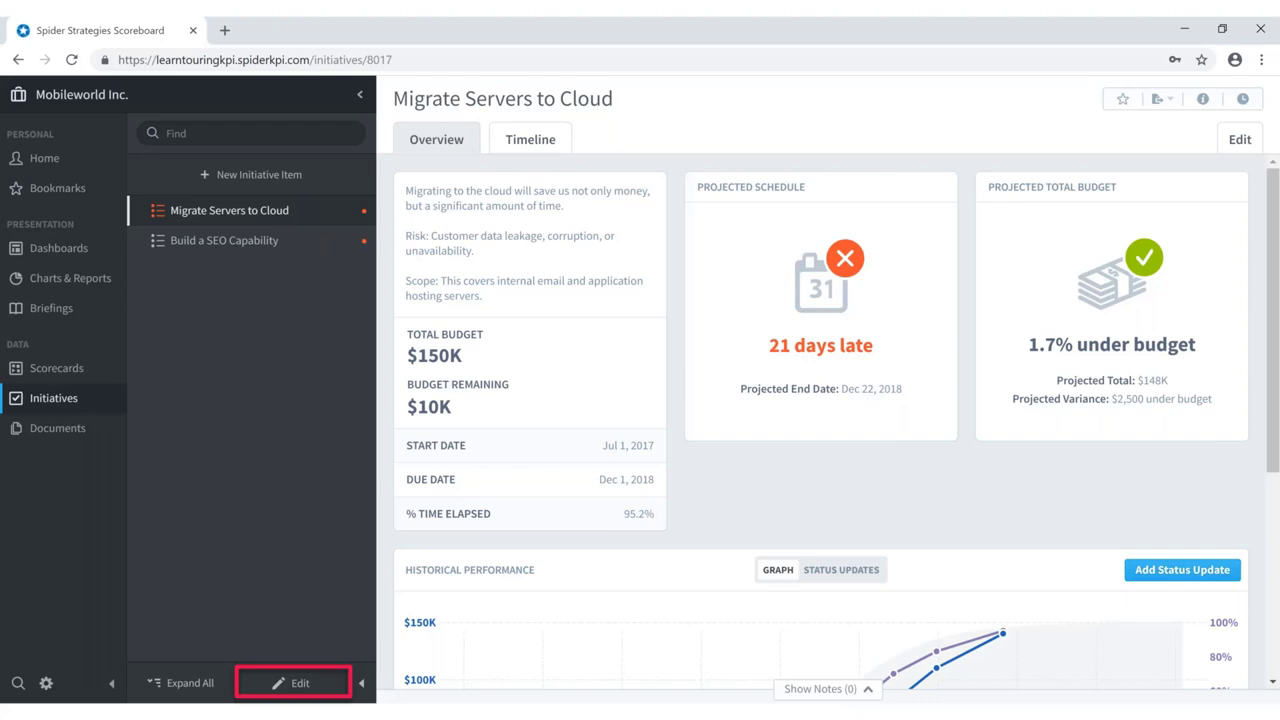
left_click(293, 683)
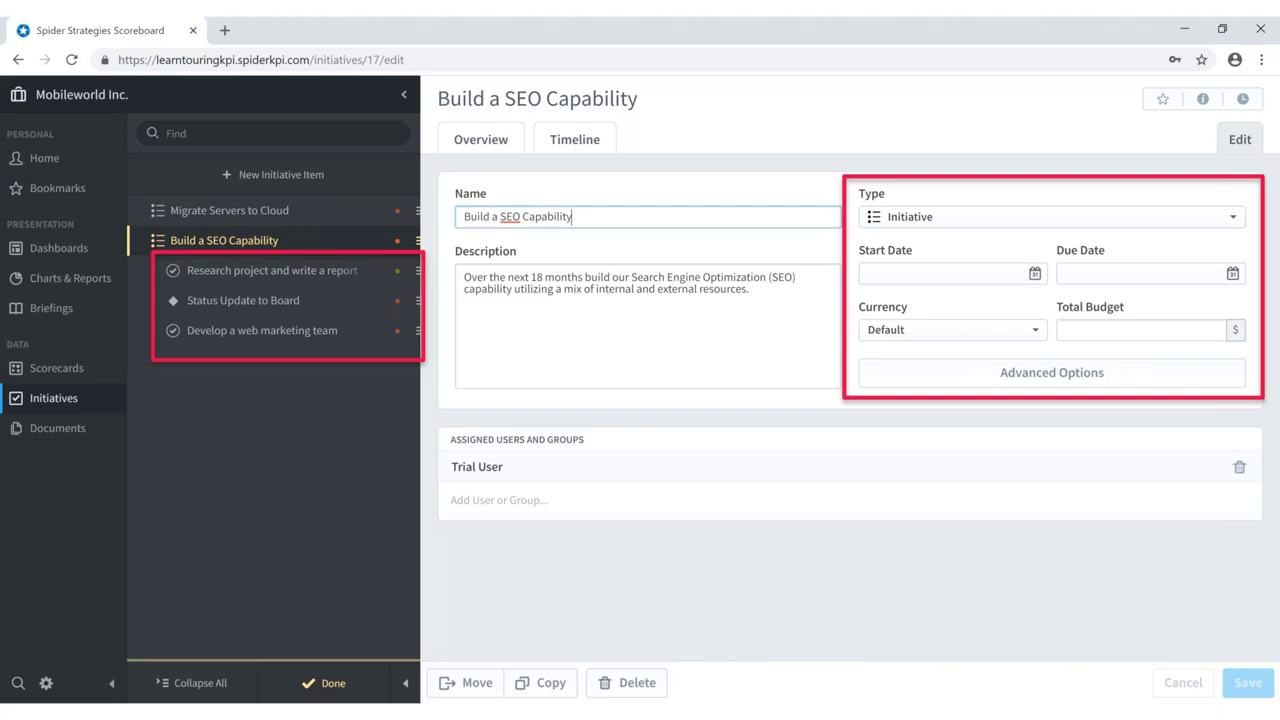
left_click(271, 270)
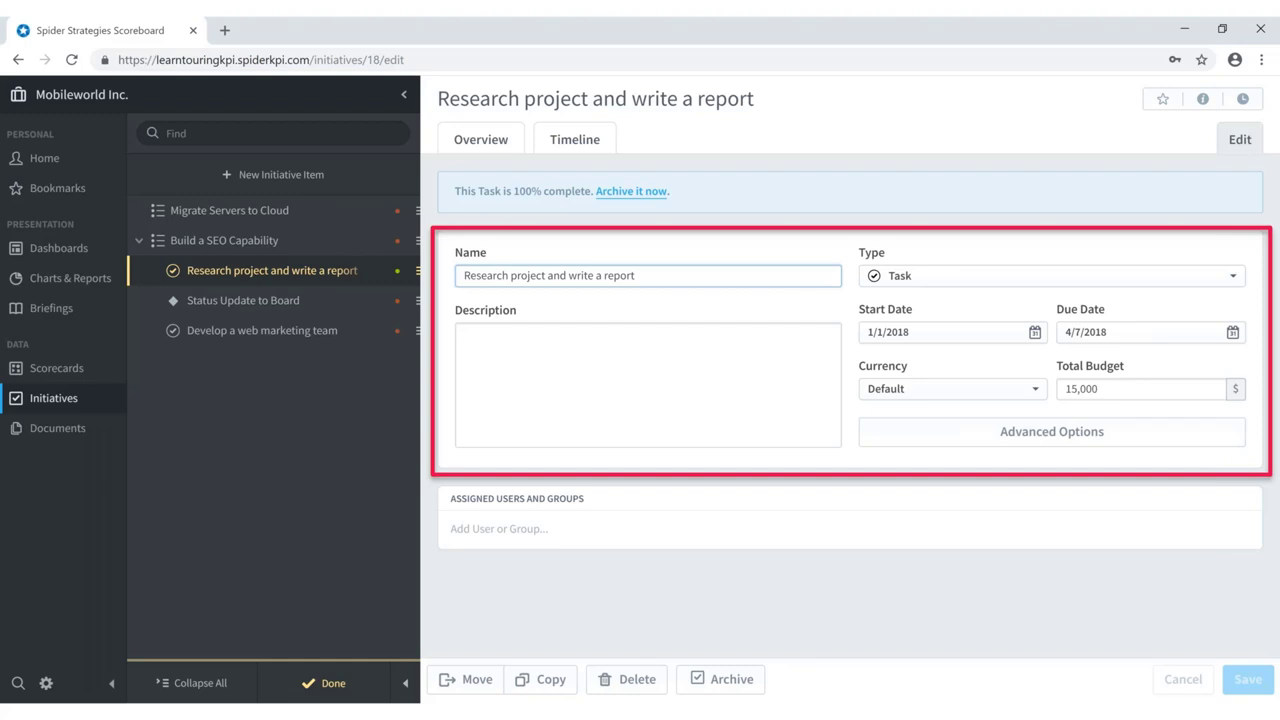
left_click(243, 300)
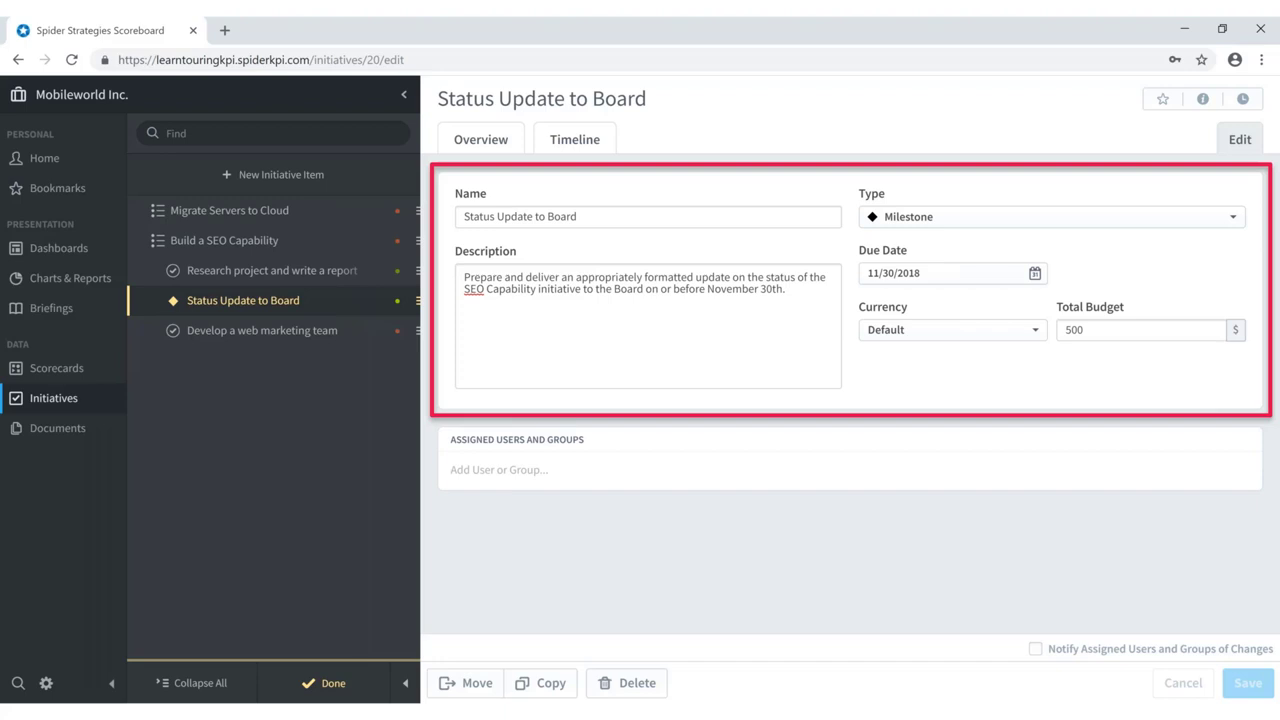
left_click(262, 330)
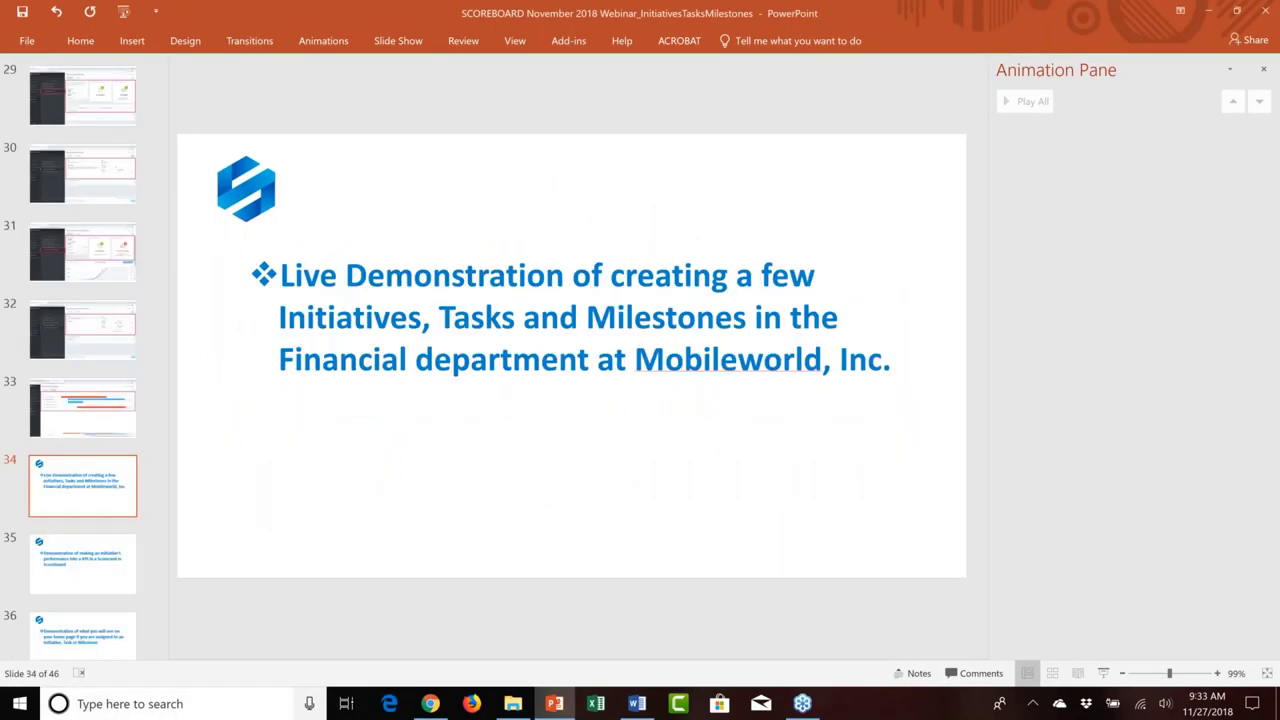
Switch to Spider Strategies Scoreboard in the browser and change the organization to Financial
left_click(430, 704)
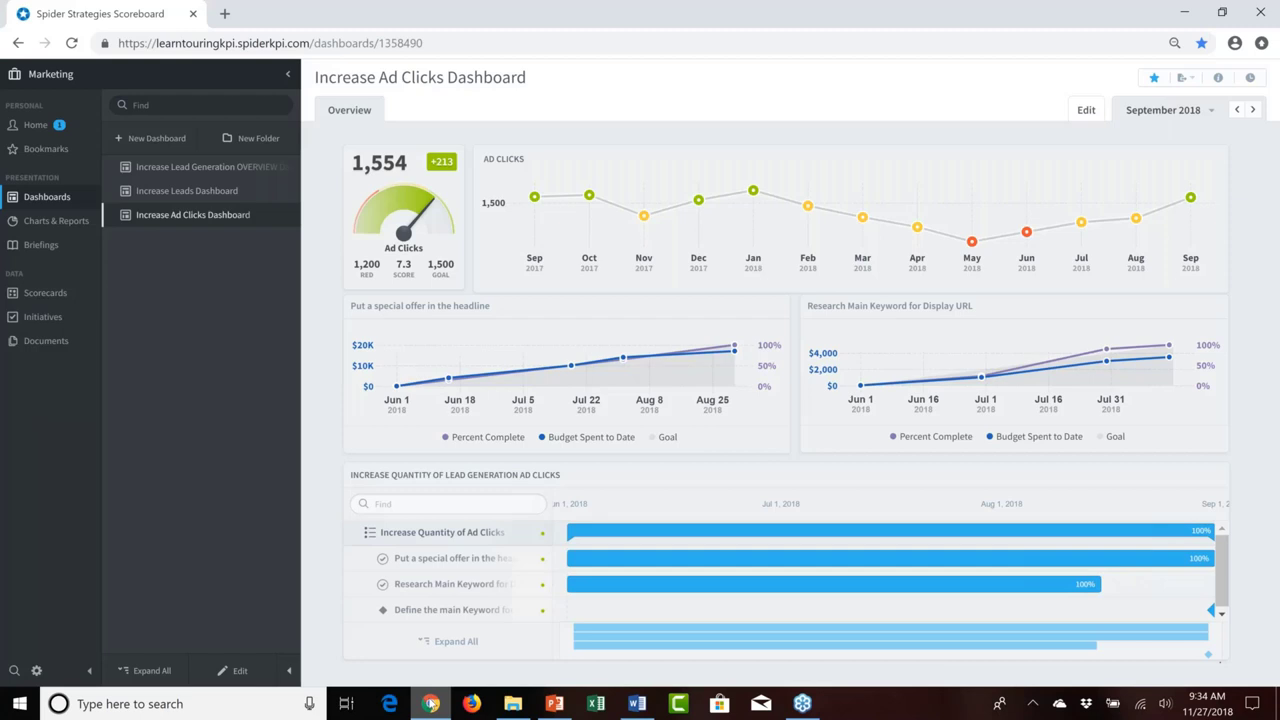
left_click(95, 77)
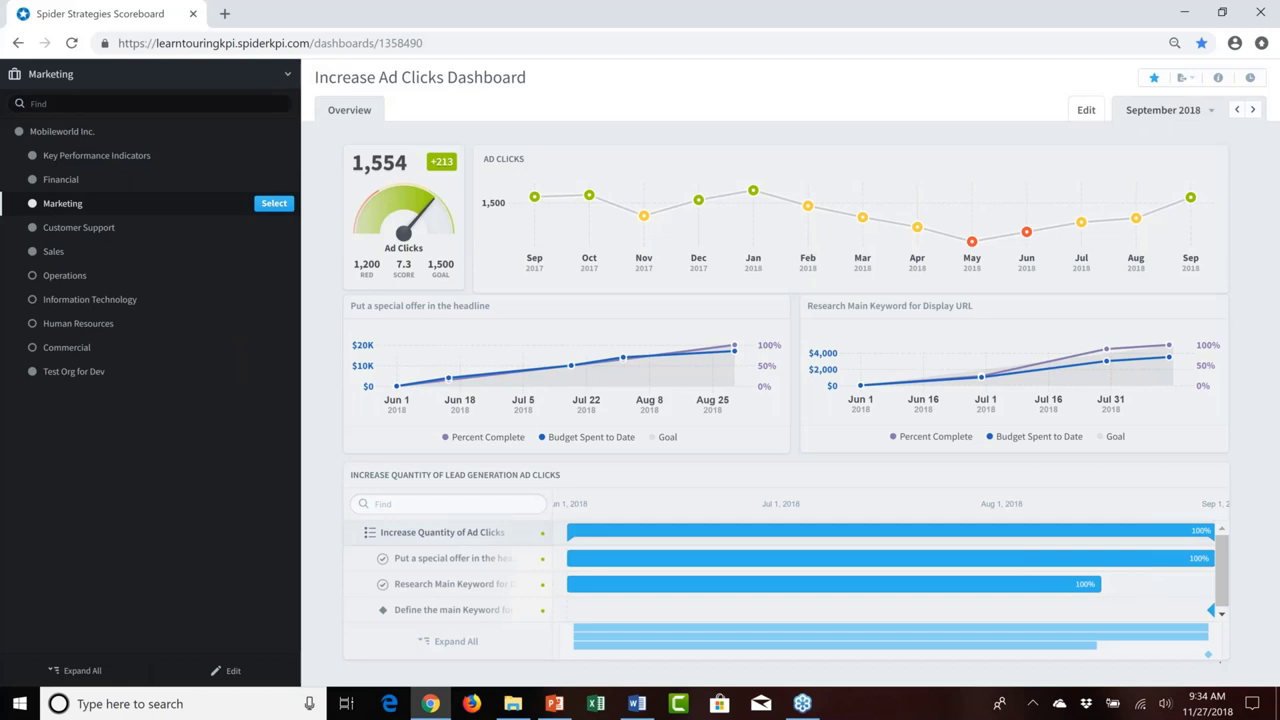
left_click(70, 181)
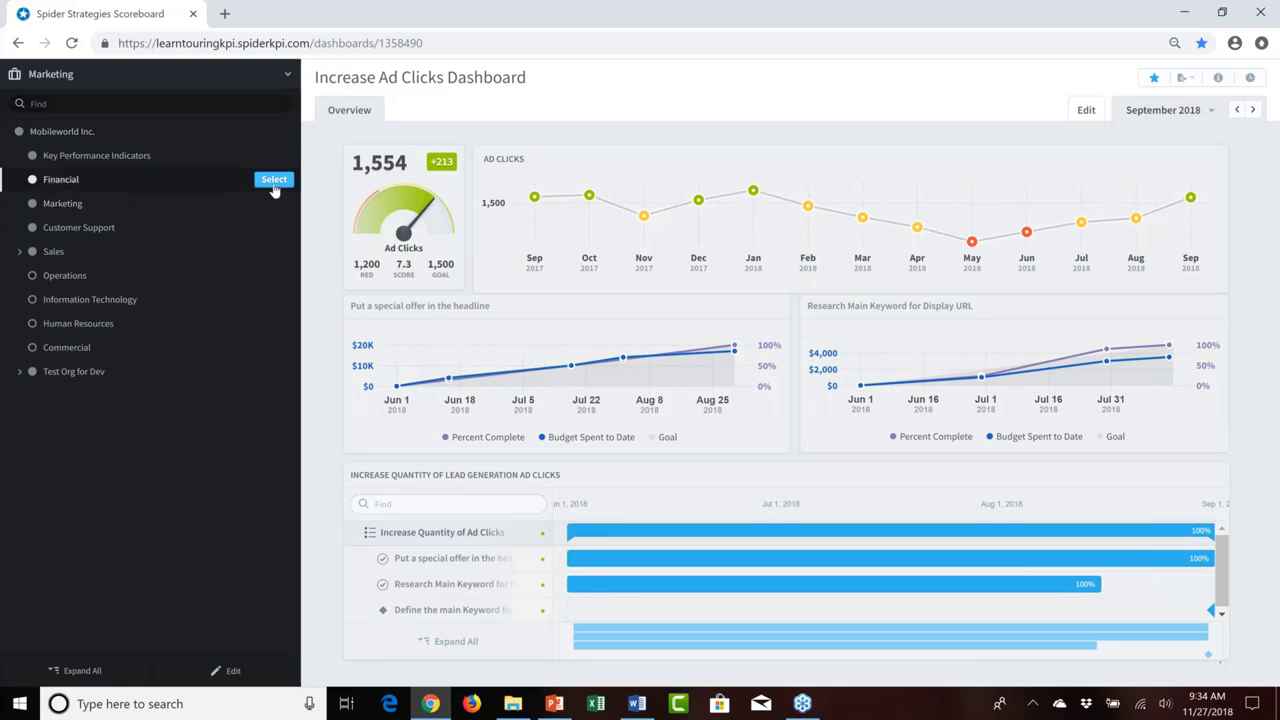
left_click(274, 181)
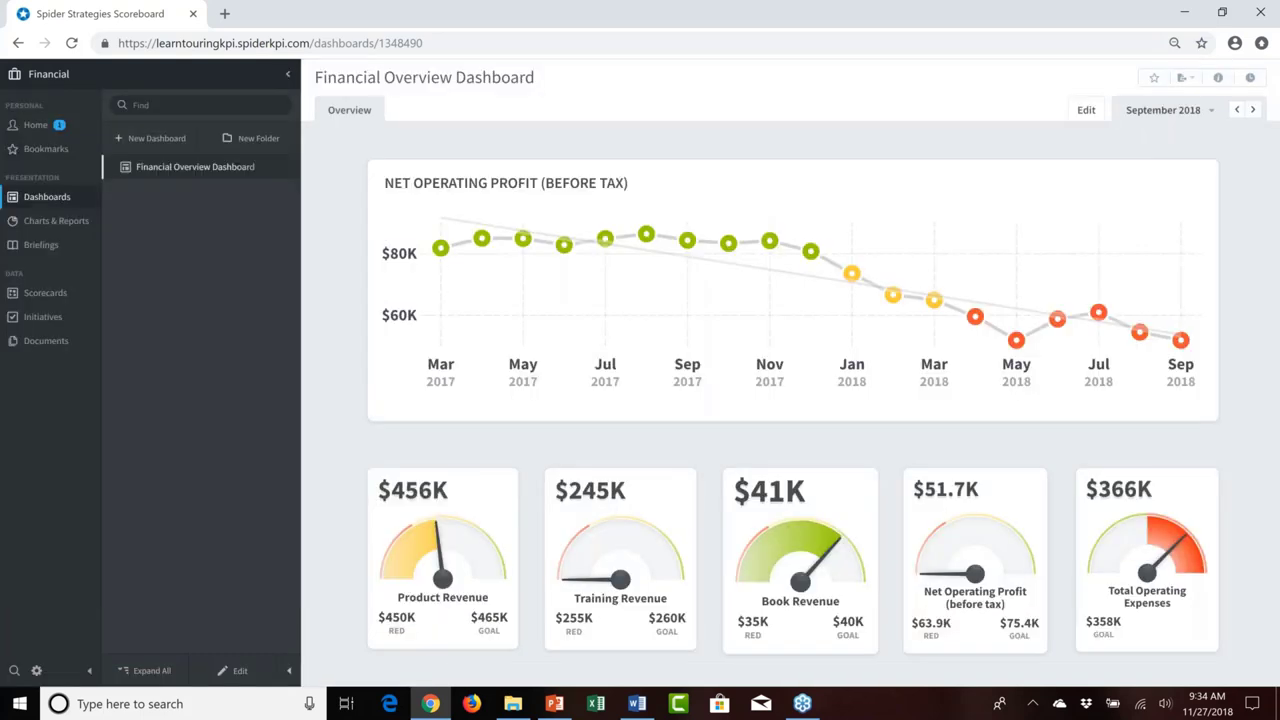
Examine the Training Revenue KPI under Revenue in the Financial Profit and Loss scorecard for September and October 2018
left_click(50, 293)
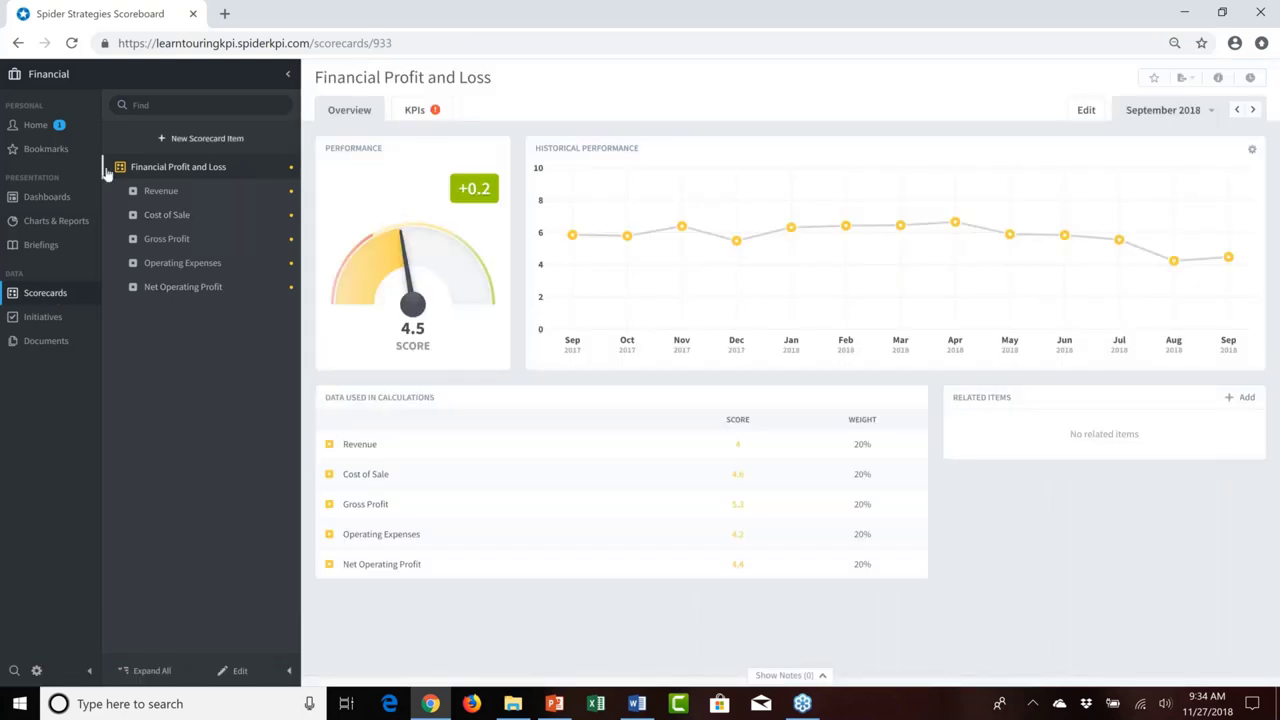
left_click(121, 191)
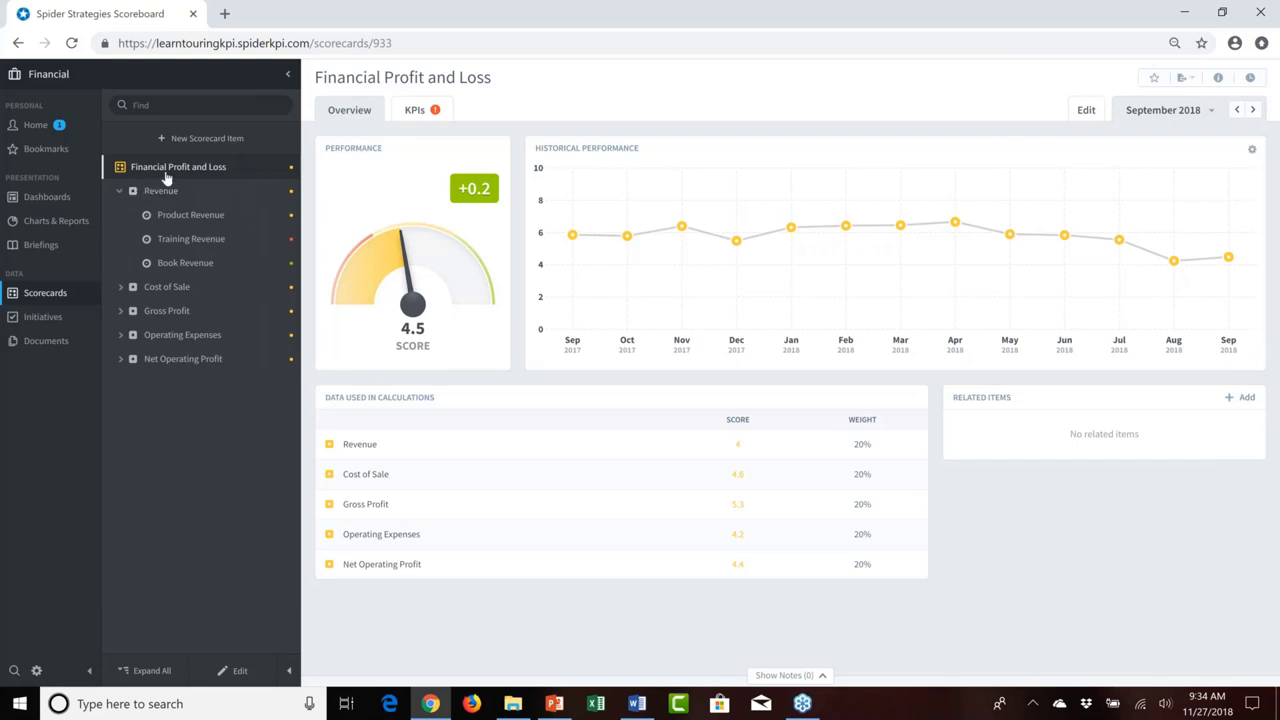
left_click(186, 239)
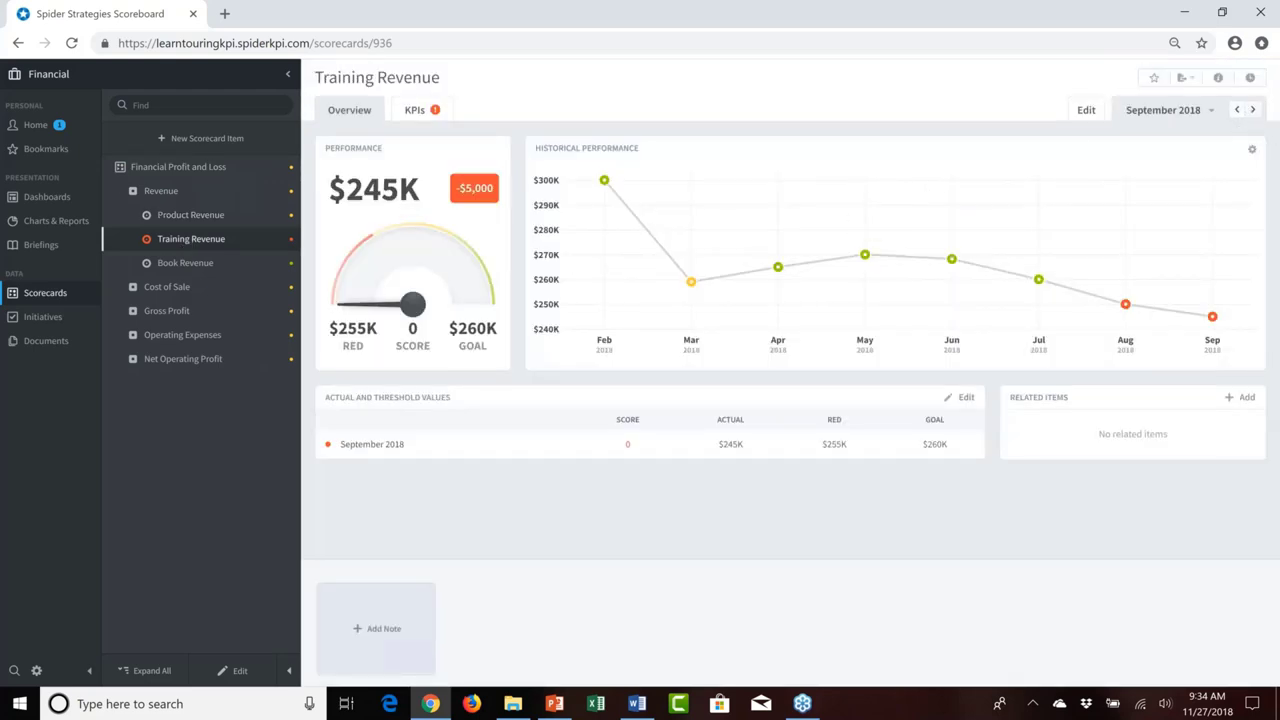
left_click(1253, 110)
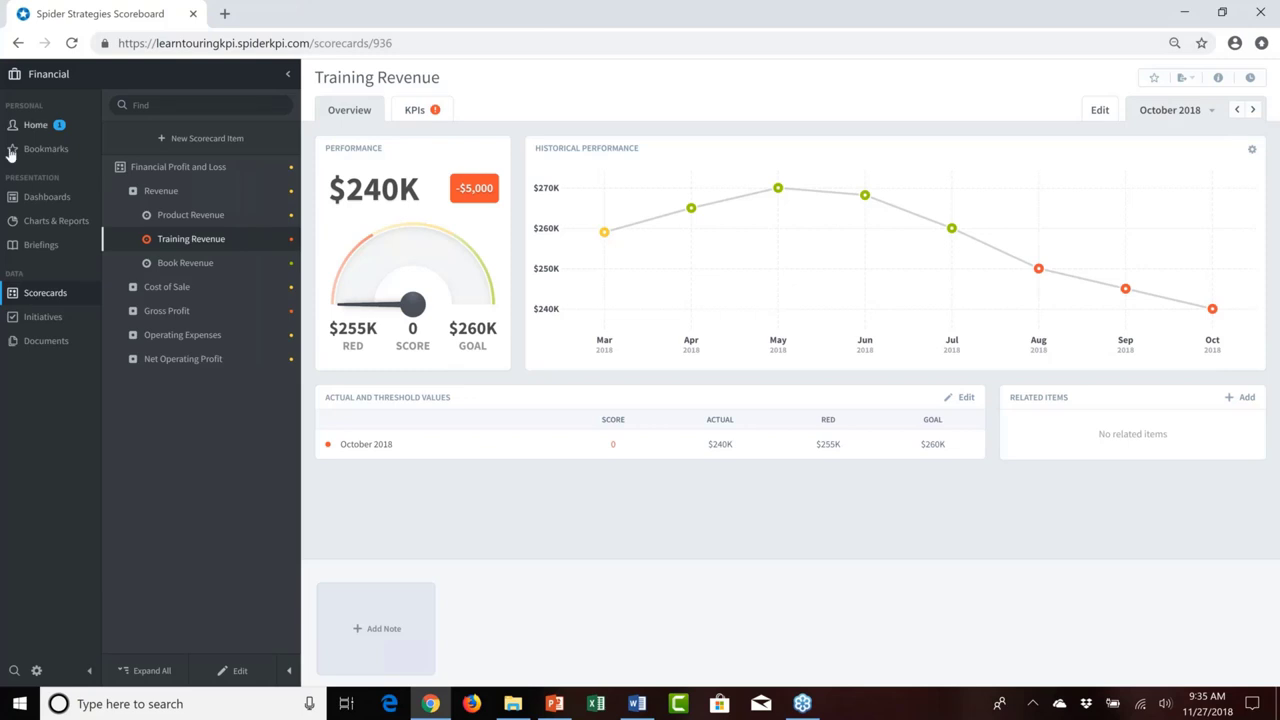
Start a new initiative for the Financial organization and name it "Develop Training Internally"
left_click(47, 318)
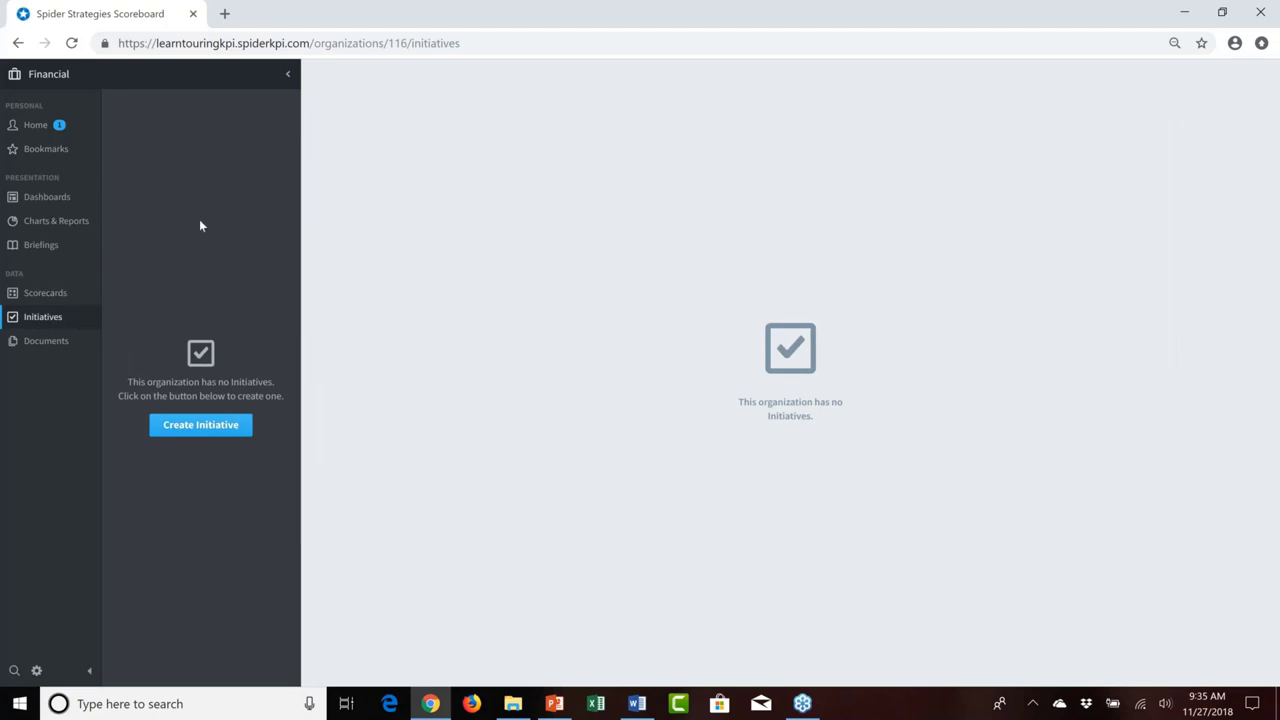
left_click(194, 428)
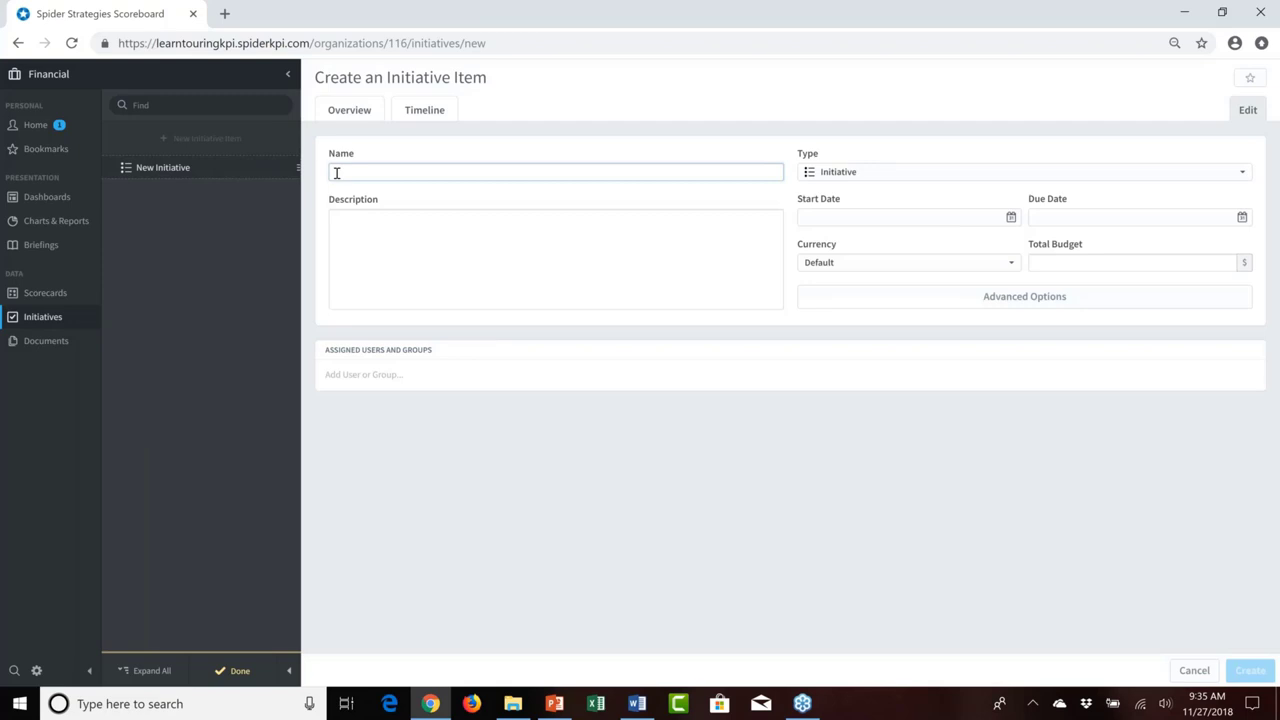
type("Developp")
key("BackSpace")
key("BackSpace")
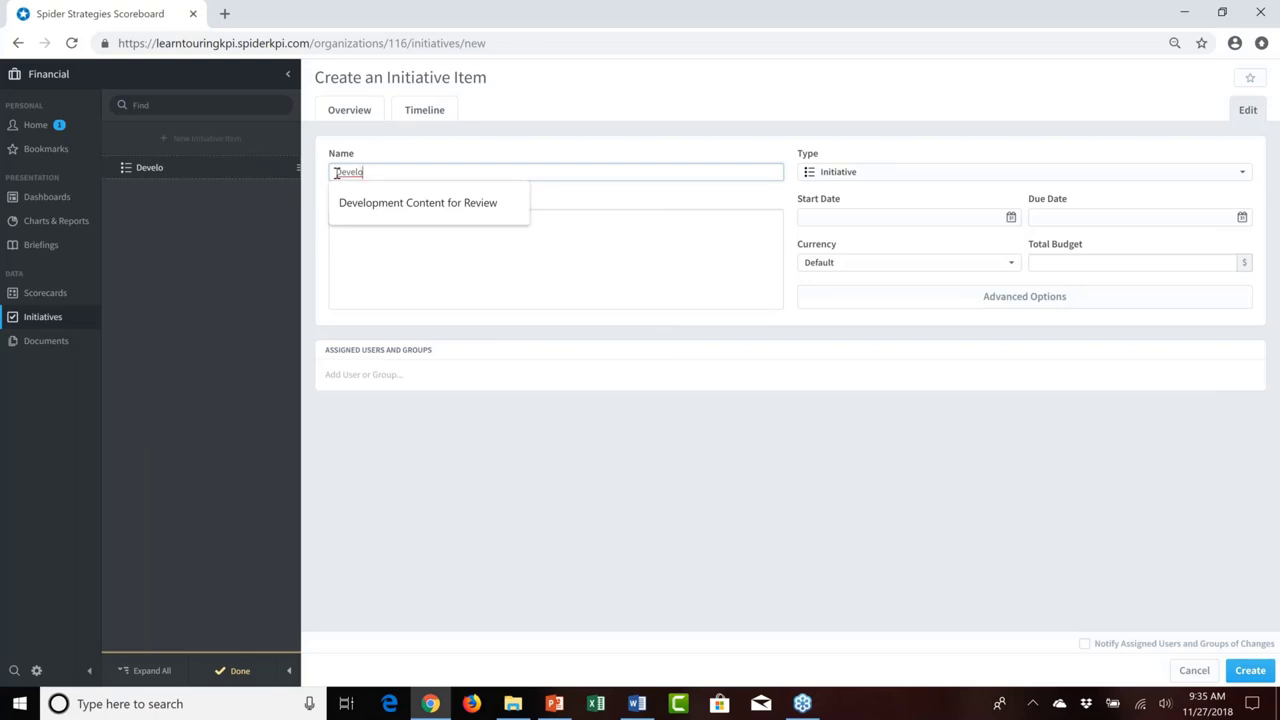
type("p Tr")
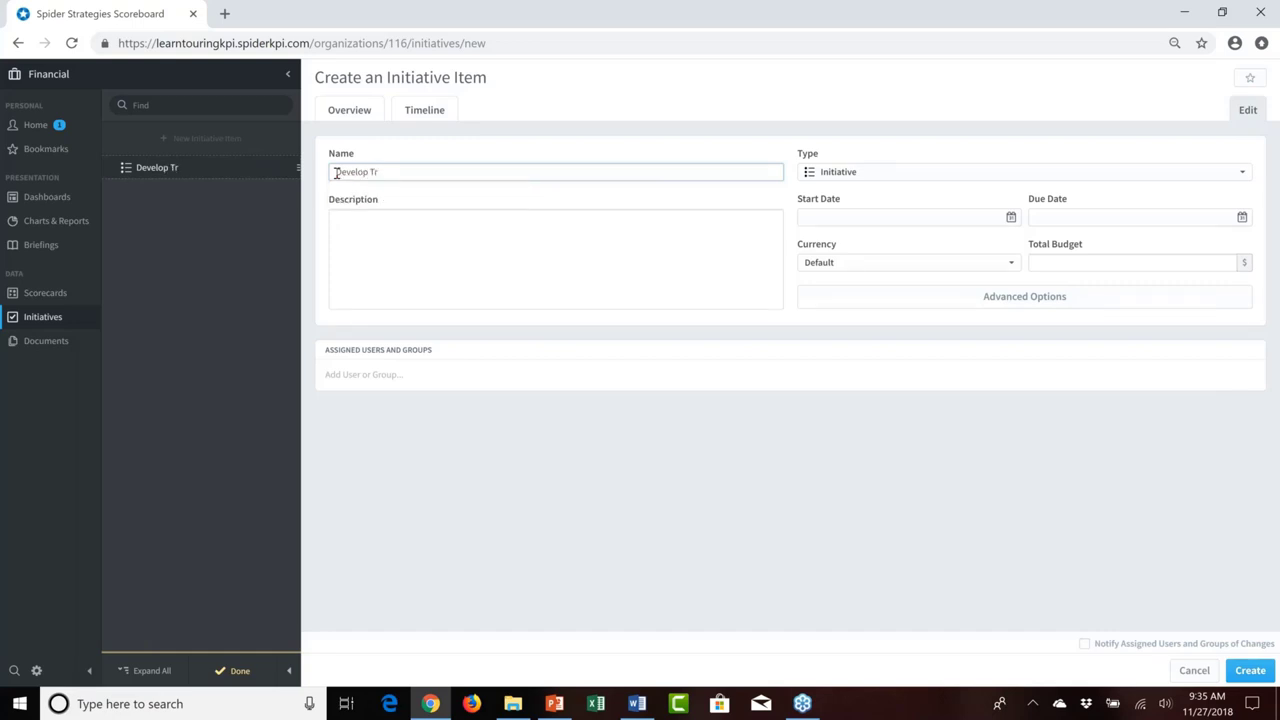
type("aining Internally")
left_click(843, 219)
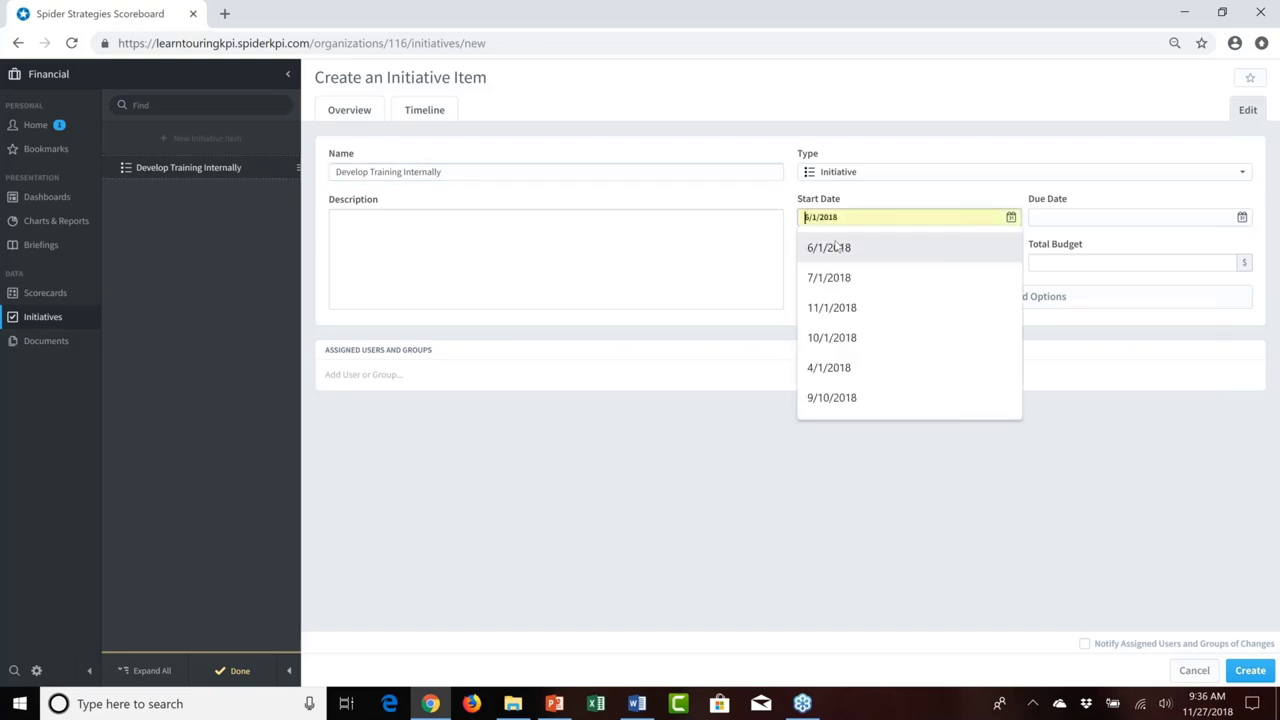
type("12")
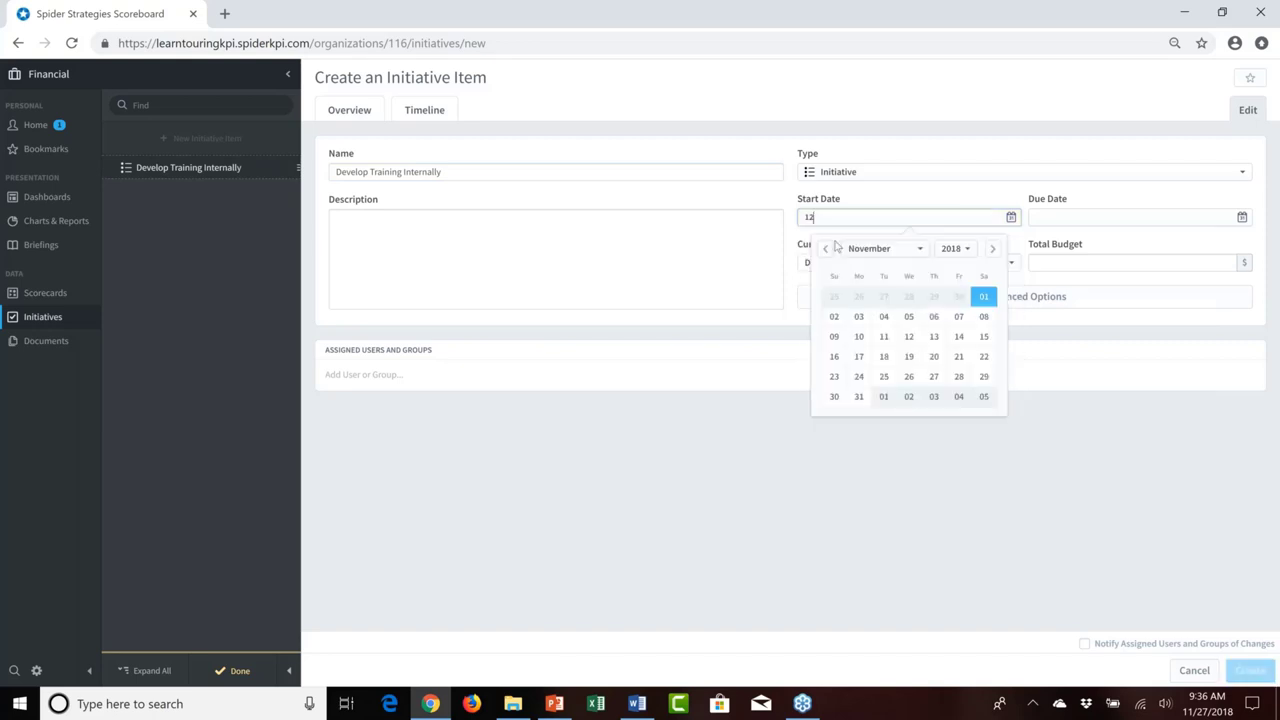
left_click(997, 250)
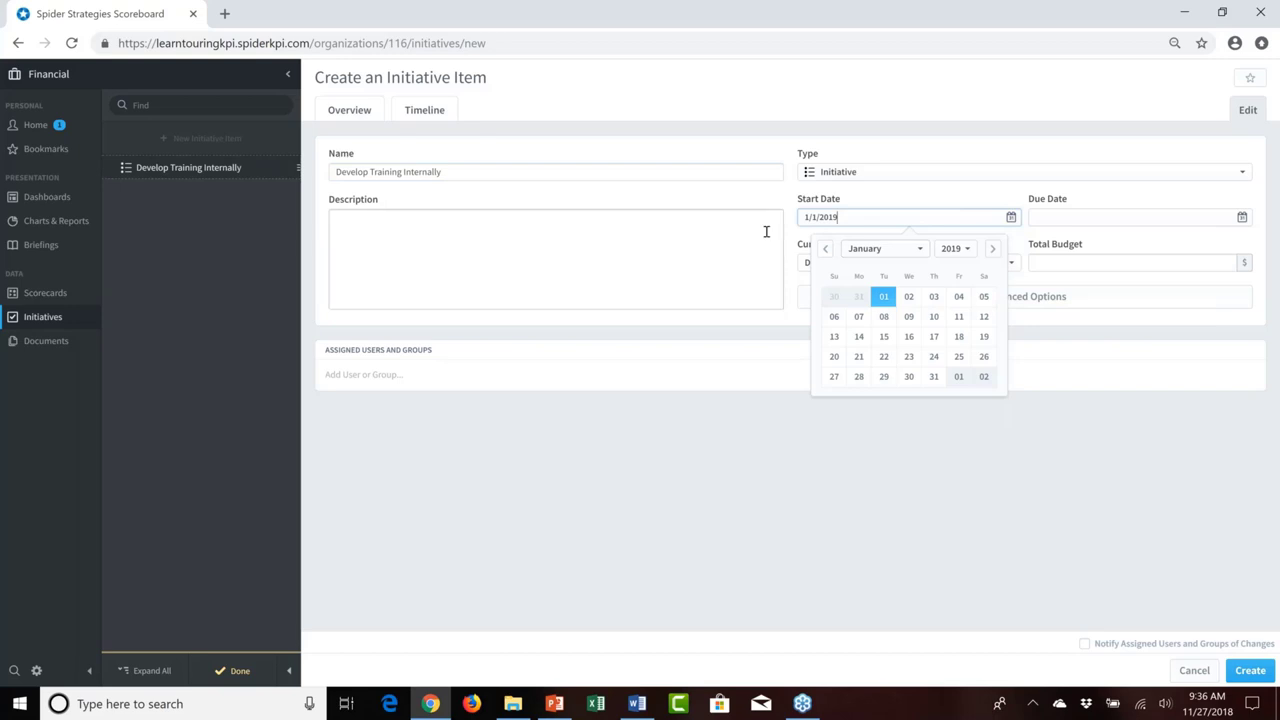
left_click(826, 250)
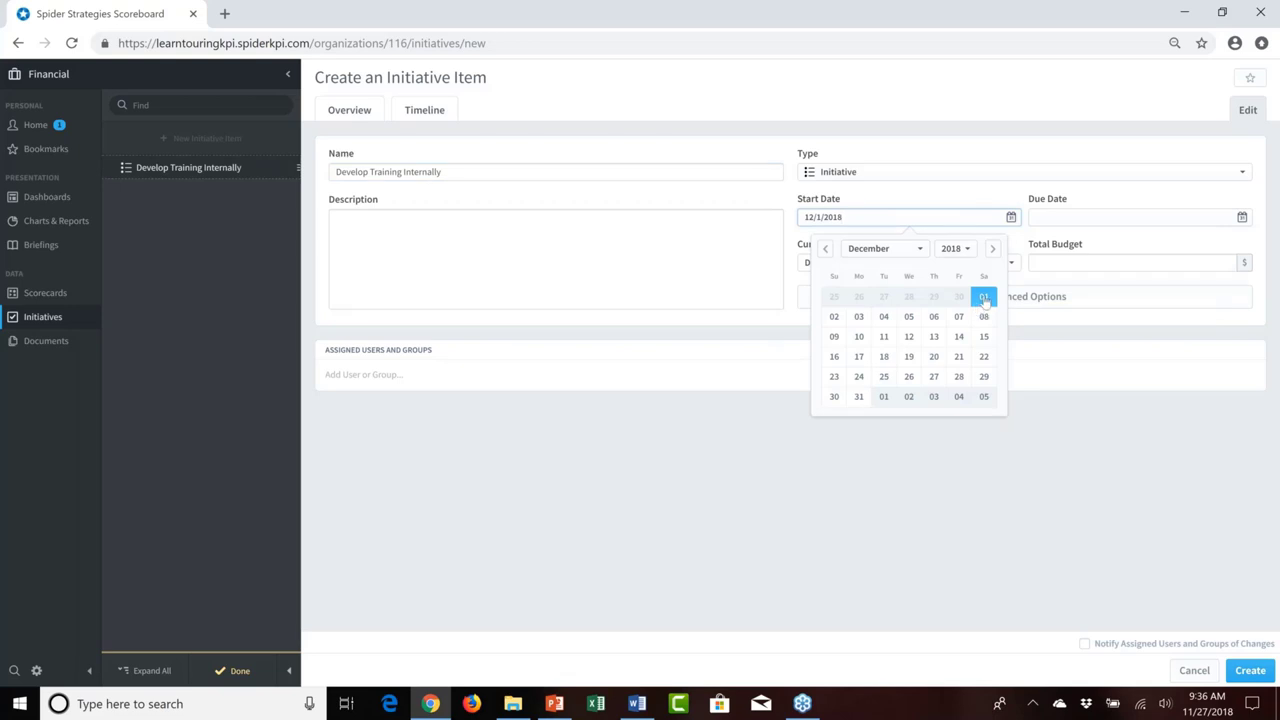
left_click(983, 299)
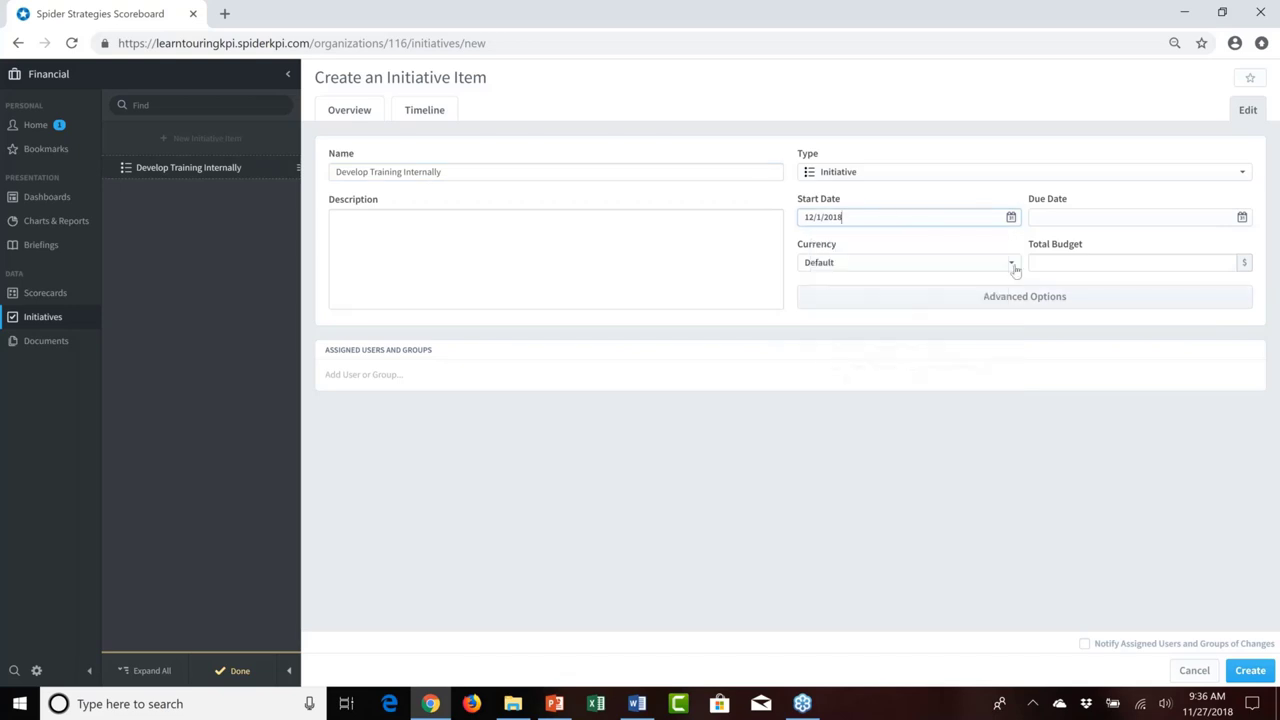
left_click(1054, 224)
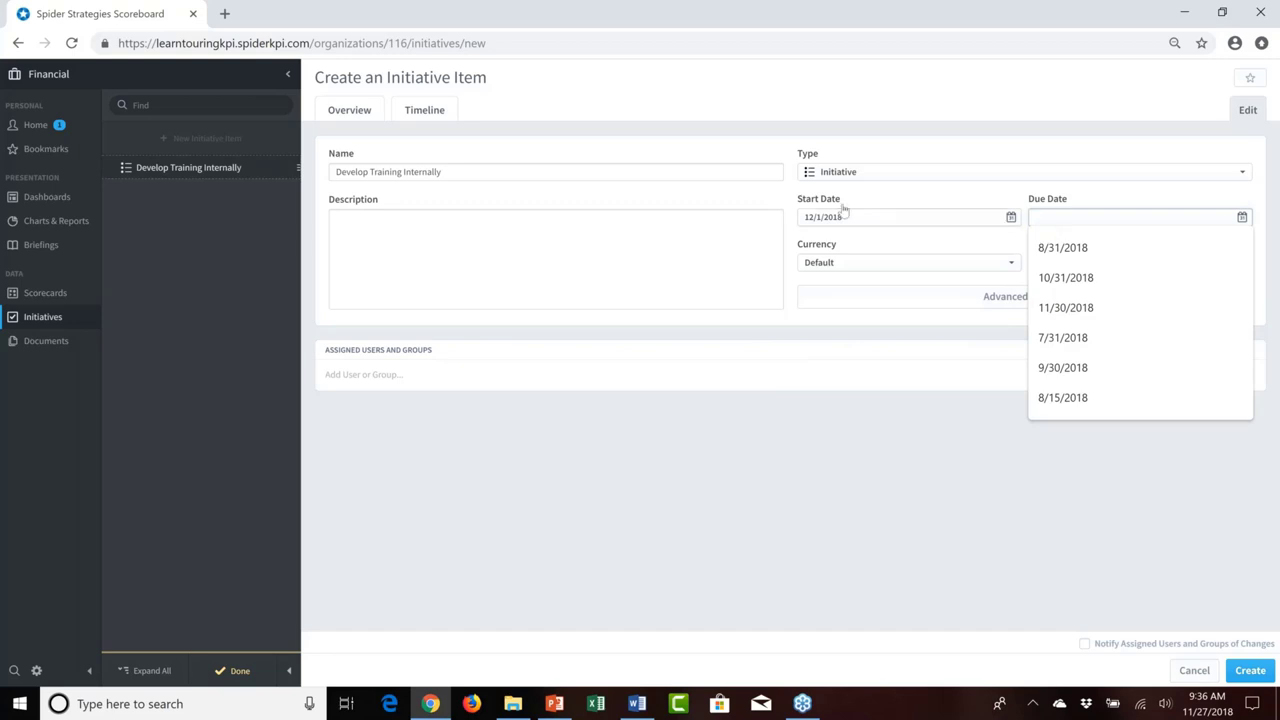
left_click(871, 219)
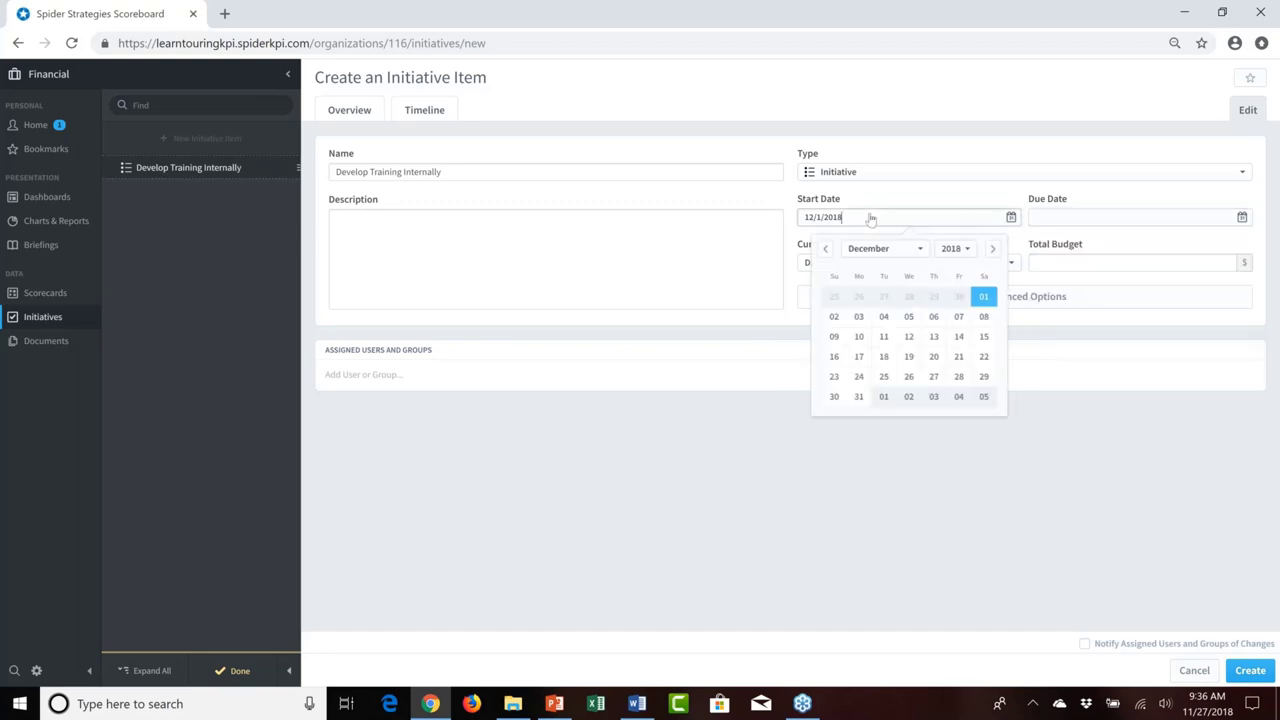
key("BackSpace")
key("BackSpace")
key("BackSpace")
key("BackSpace")
key("BackSpace")
key("BackSpace")
key("BackSpace")
key("BackSpace")
key("BackSpace")
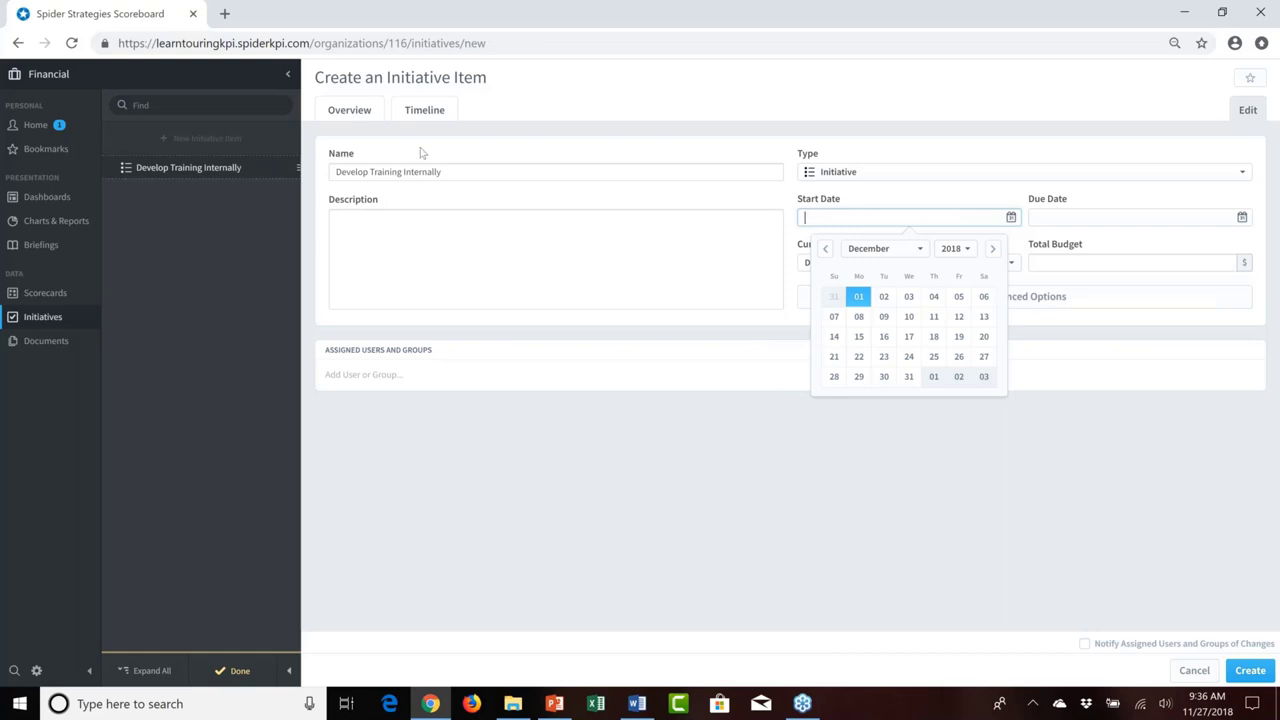
Create the Develop Training Internally initiative with the description, dates and budget left blank
left_click(520, 302)
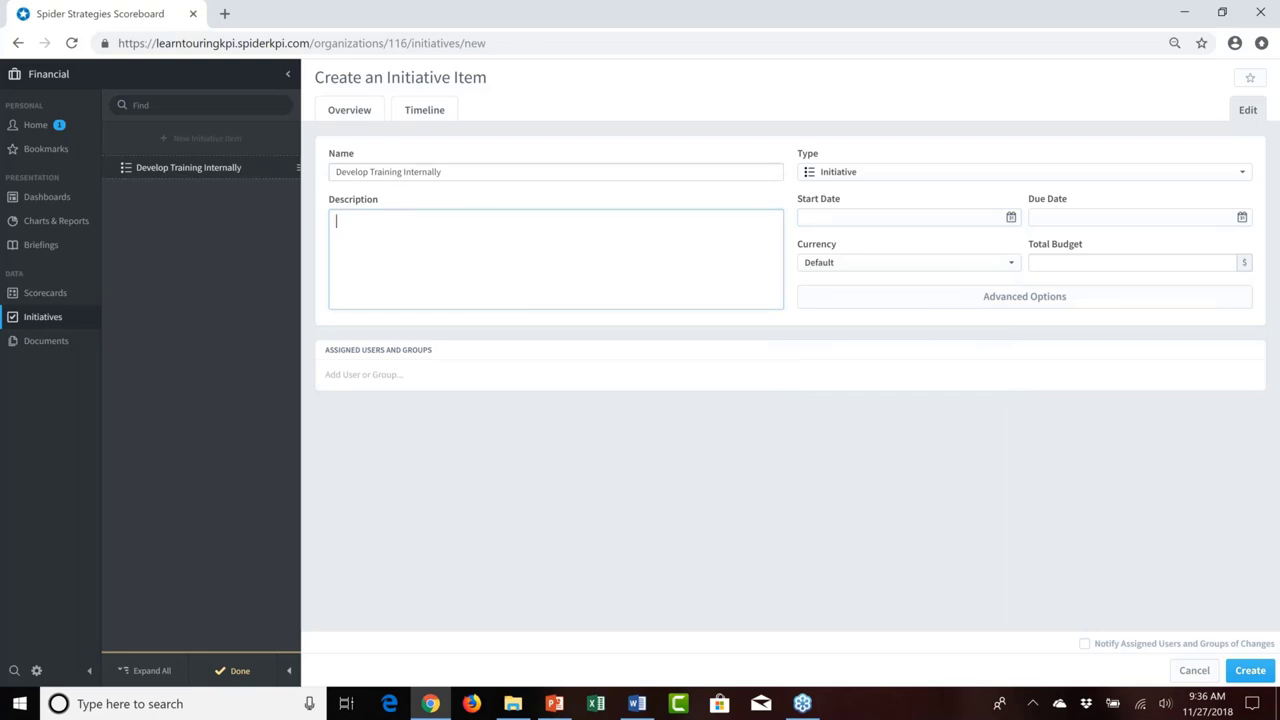
left_click(1250, 670)
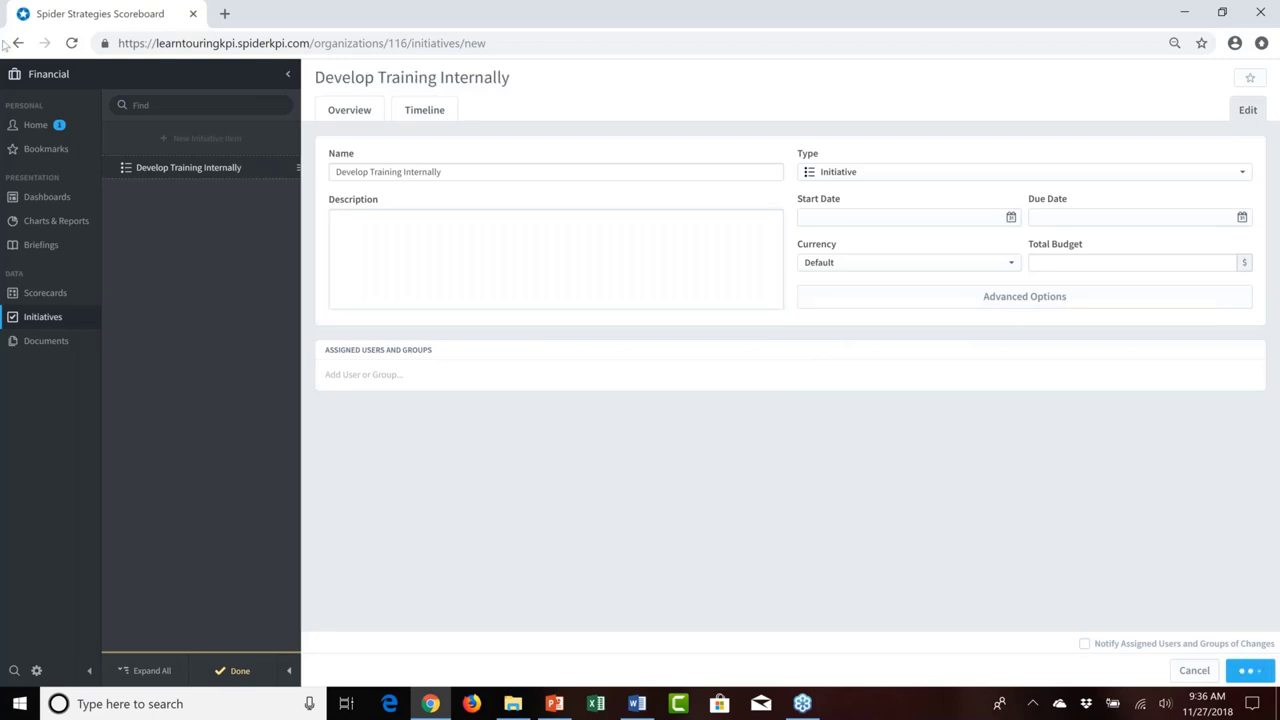
Add another initiative item and name it "Recruit training manager"
left_click(175, 139)
left_click(354, 175)
left_click(354, 175)
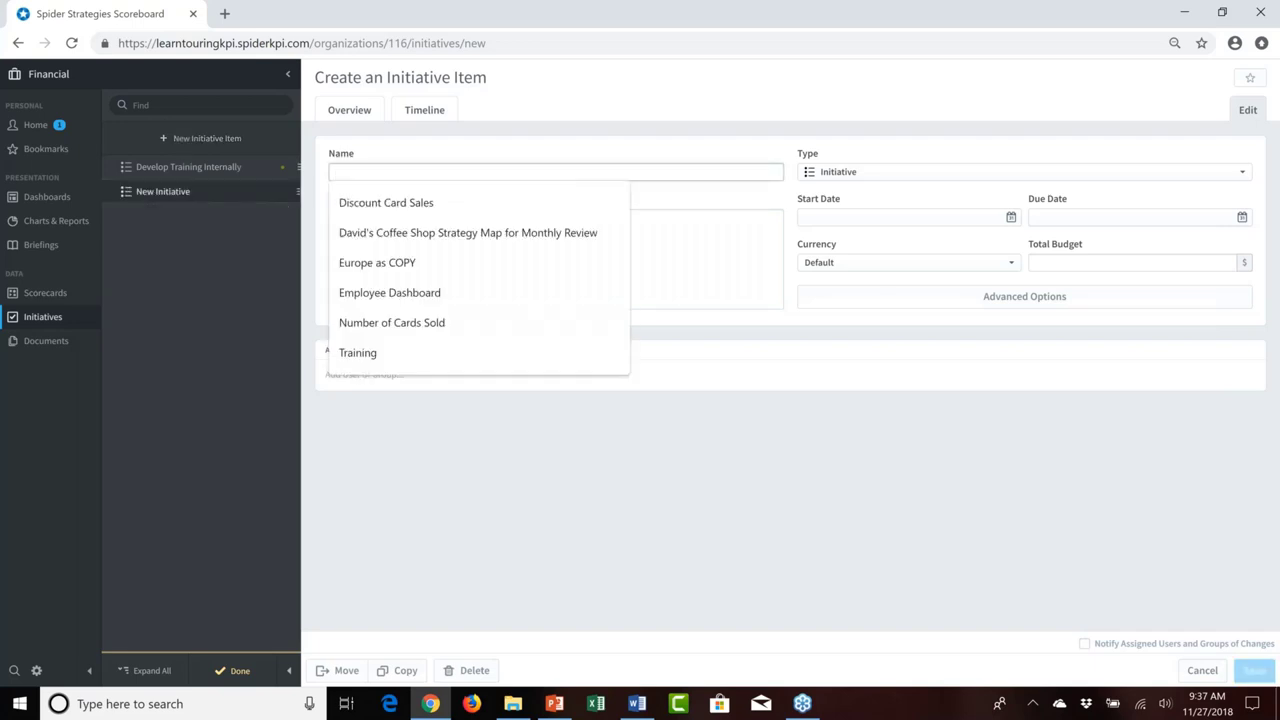
type("Recruit")
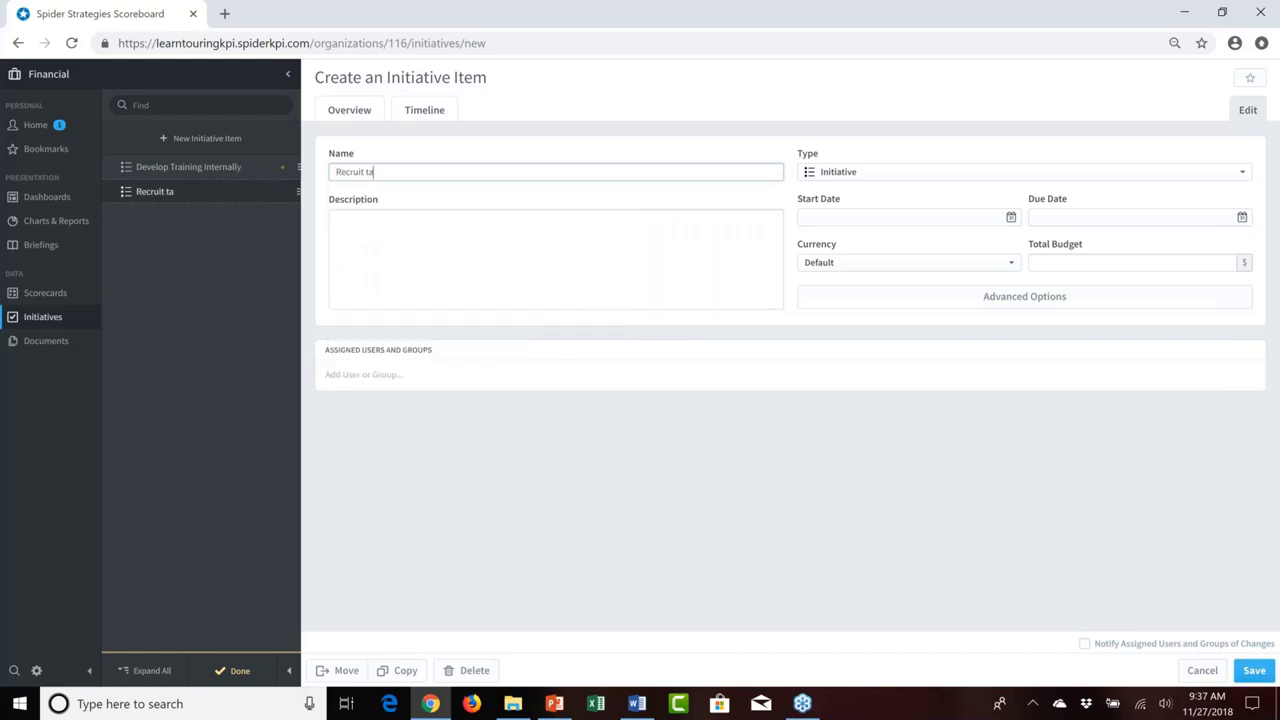
type(" trainig")
type(" staff")
key("BackSpace")
key("BackSpace")
key("BackSpace")
key("BackSpace")
key("BackSpace")
key("BackSpace")
type("ll")
key("BackSpace")
key("BackSpace")
key("BackSpace")
type("ng manager")
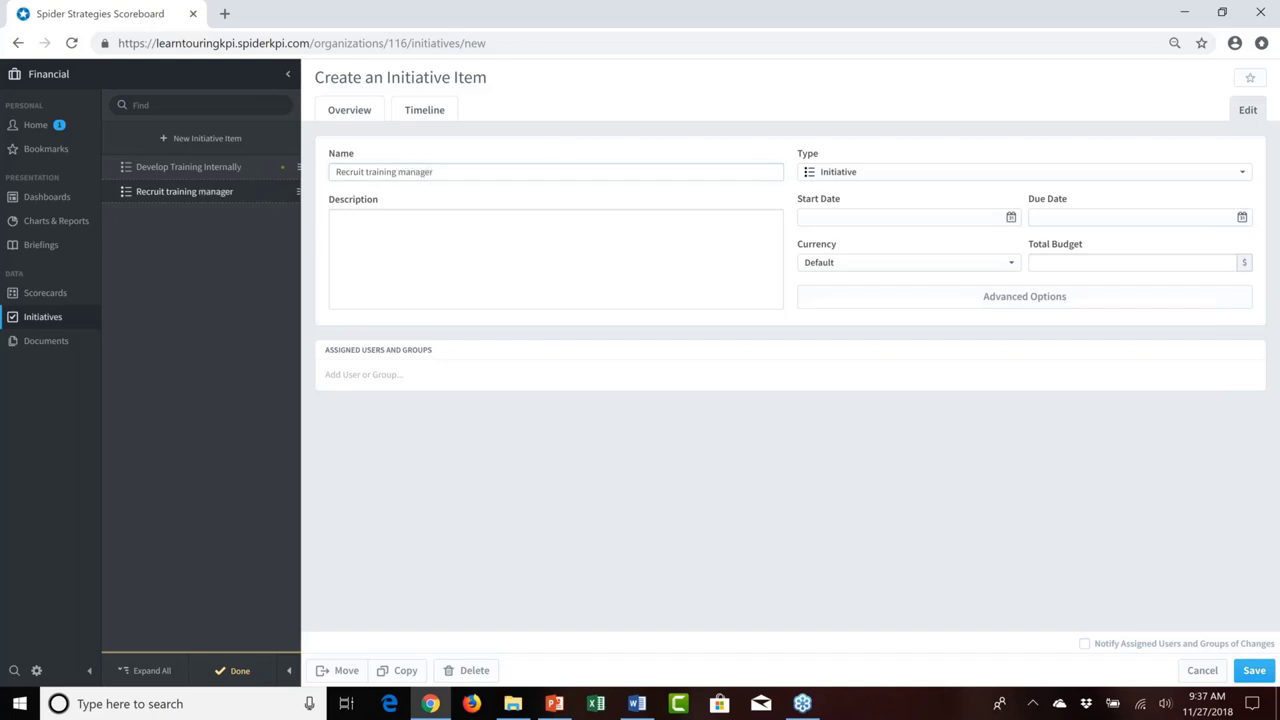
Set the Recruit training manager item's type to Task and its start date to 12/1/2018
left_click(900, 172)
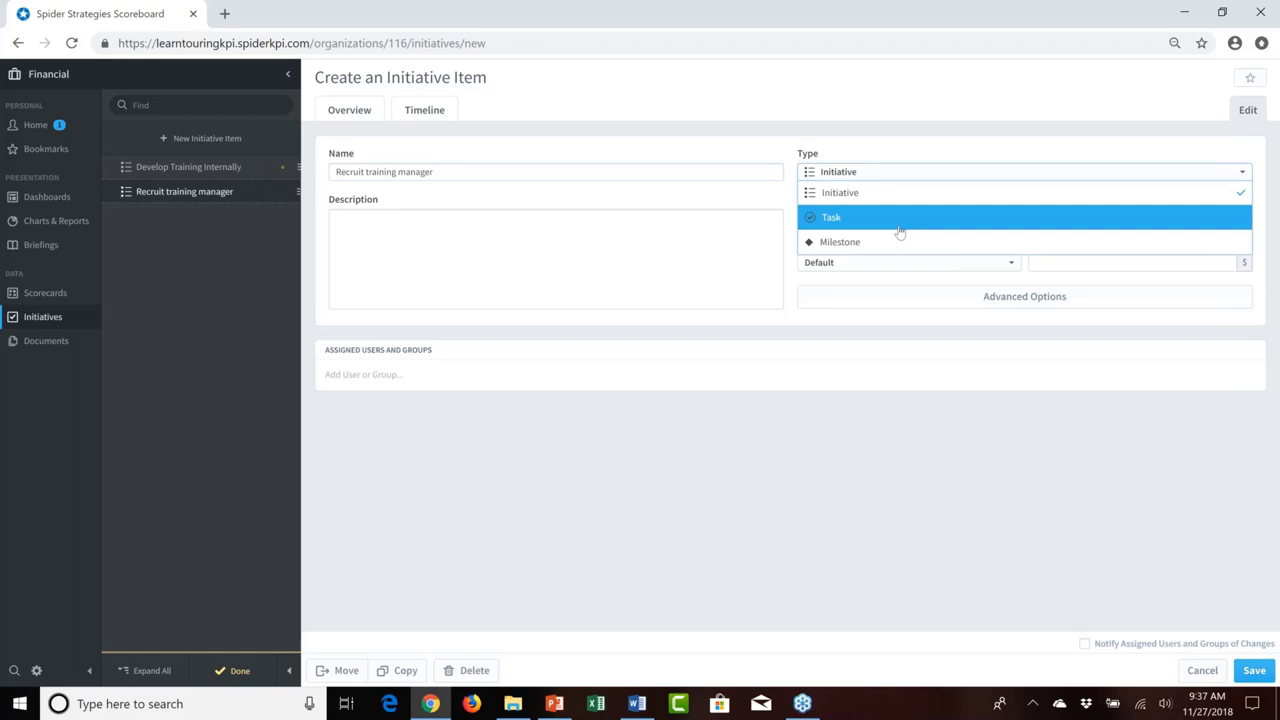
left_click(900, 230)
left_click(841, 220)
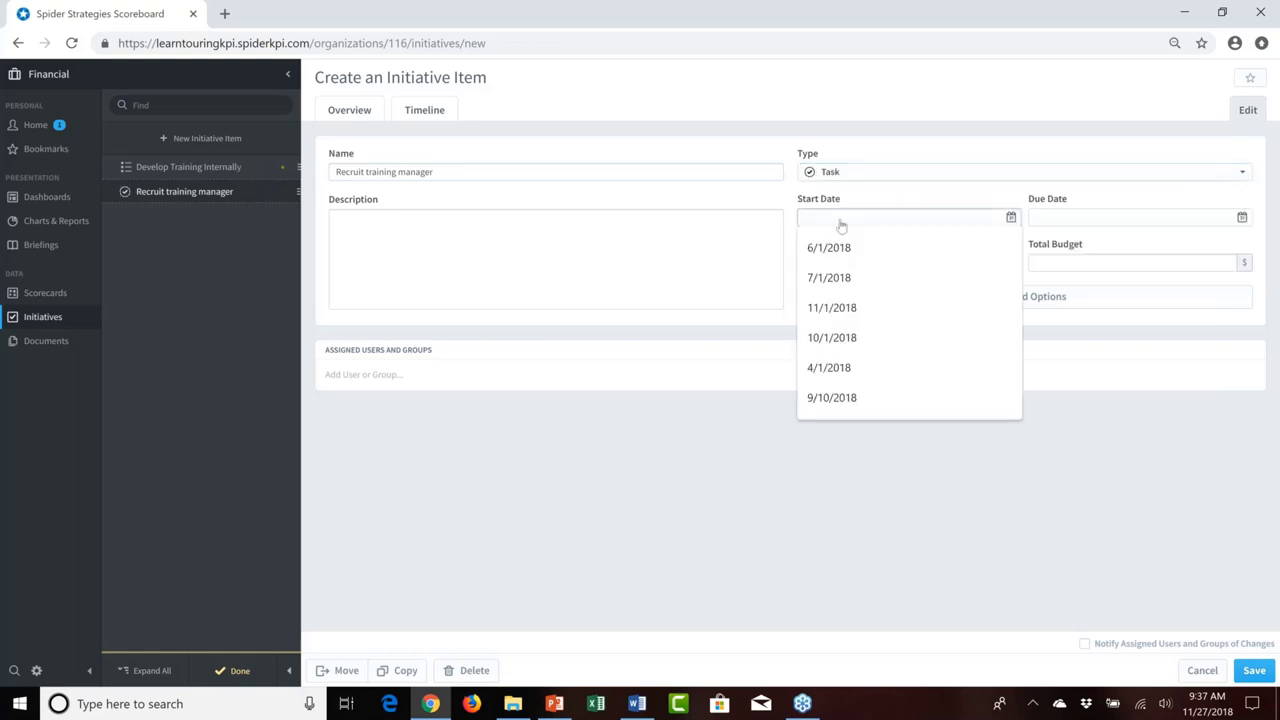
type("12")
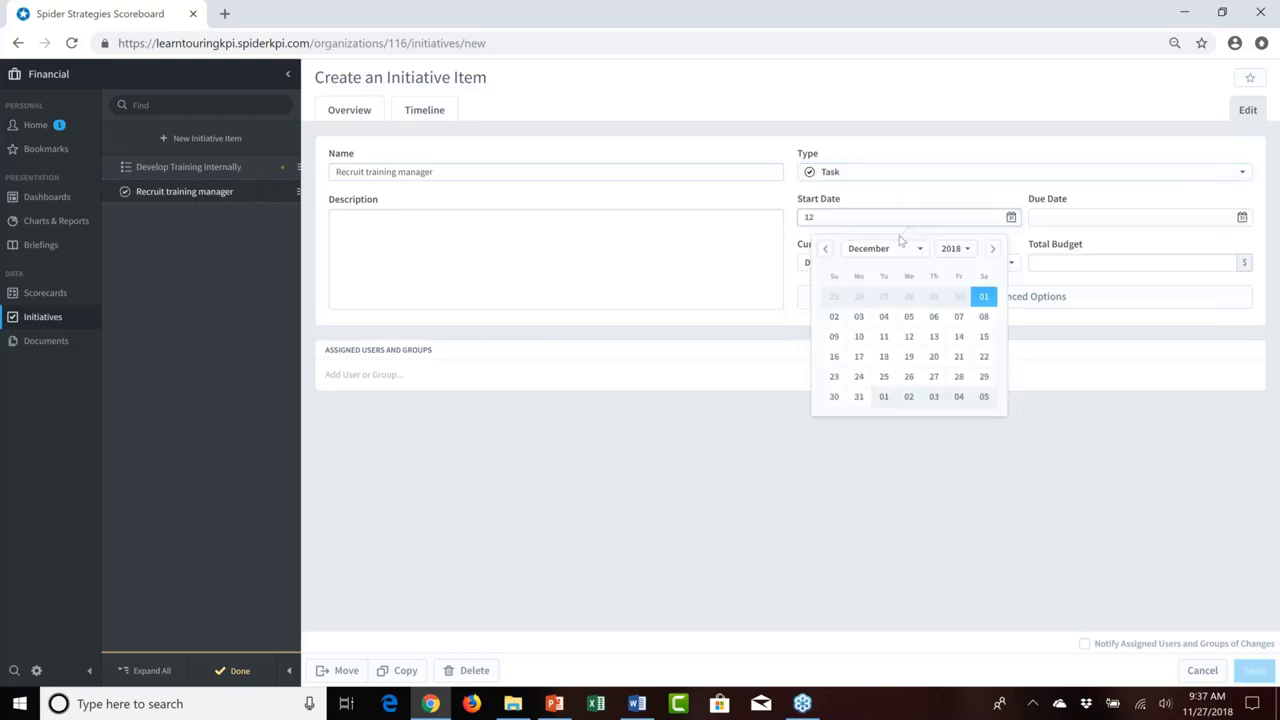
left_click(984, 296)
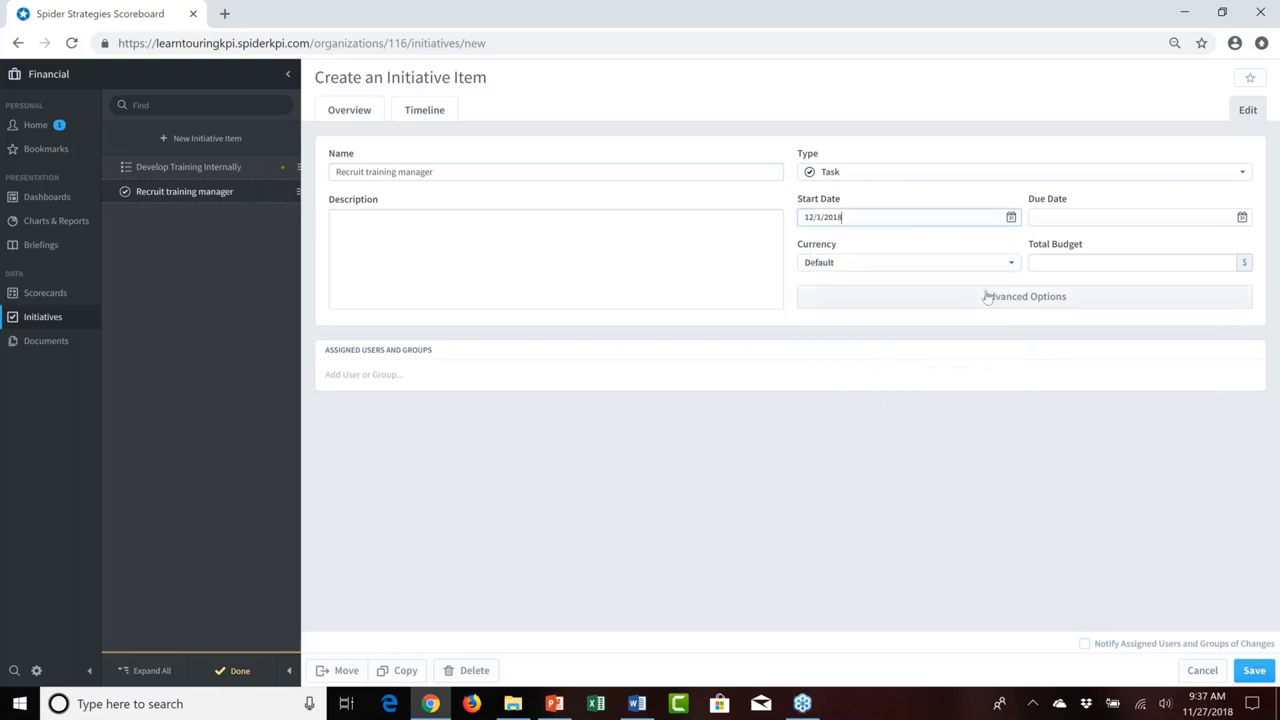
Set the Recruit training manager task's due date to 1/31/2019
left_click(1080, 220)
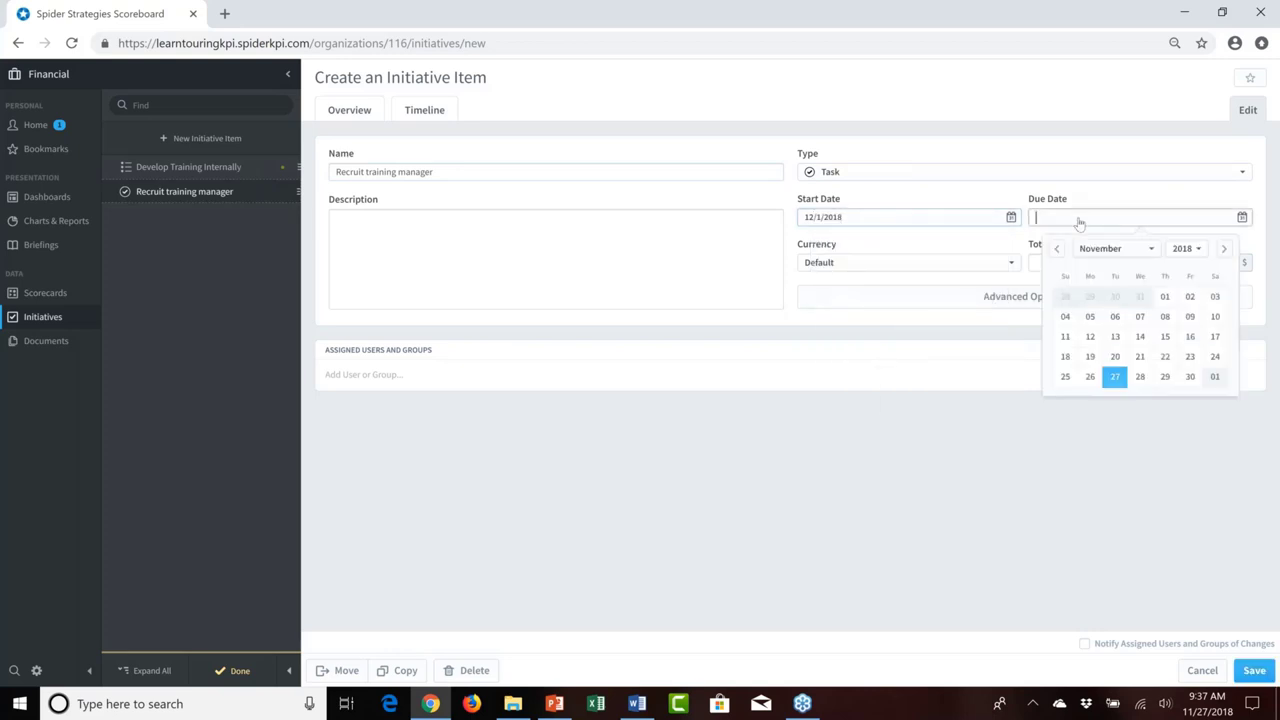
type("1")
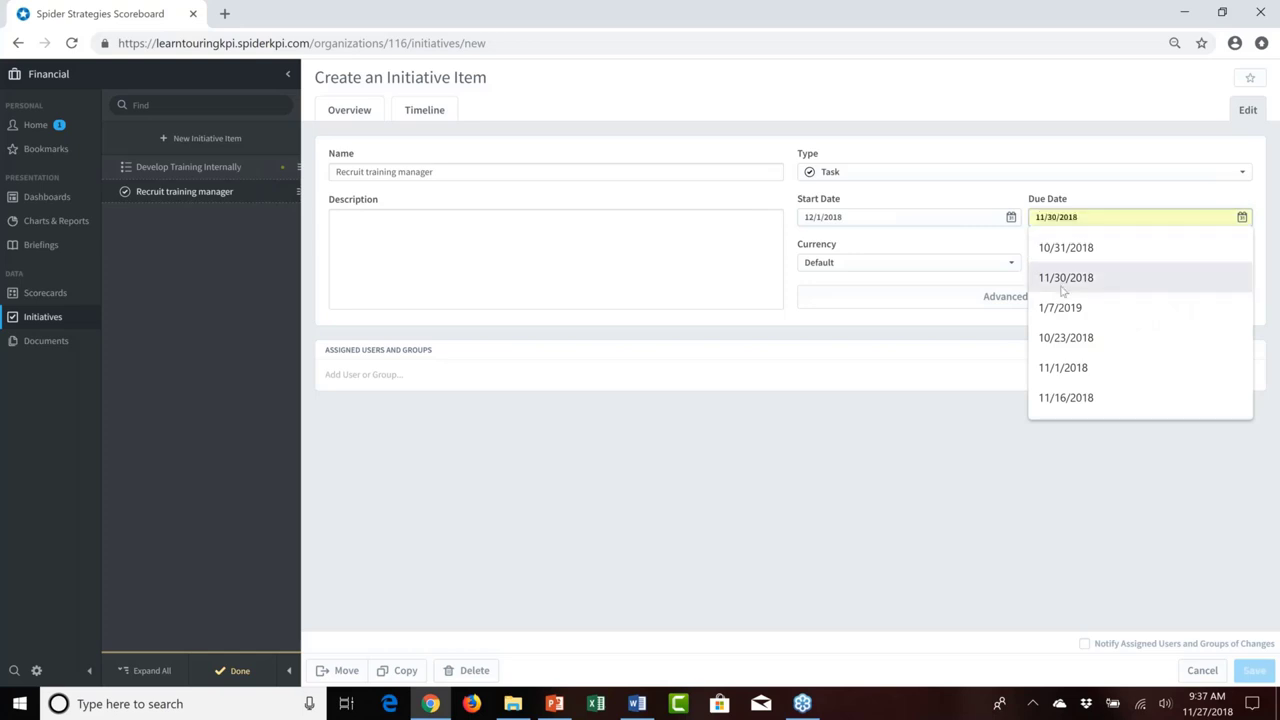
type("01")
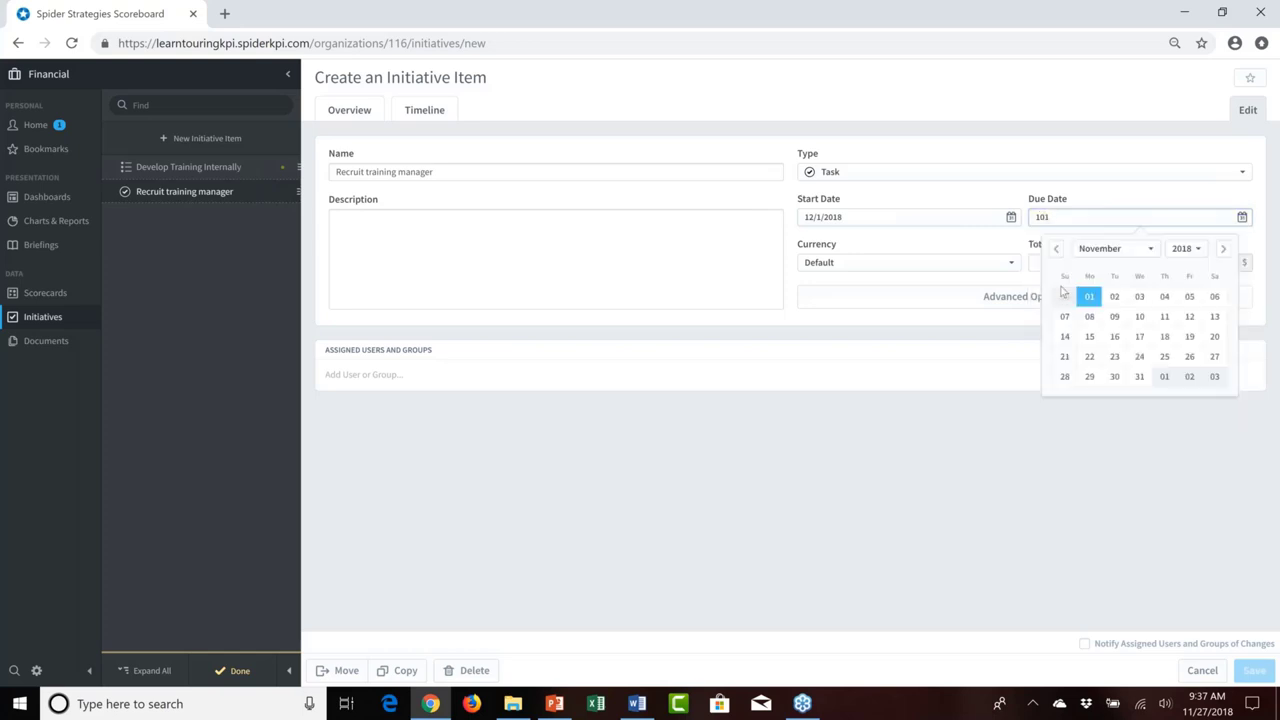
left_click(1152, 249)
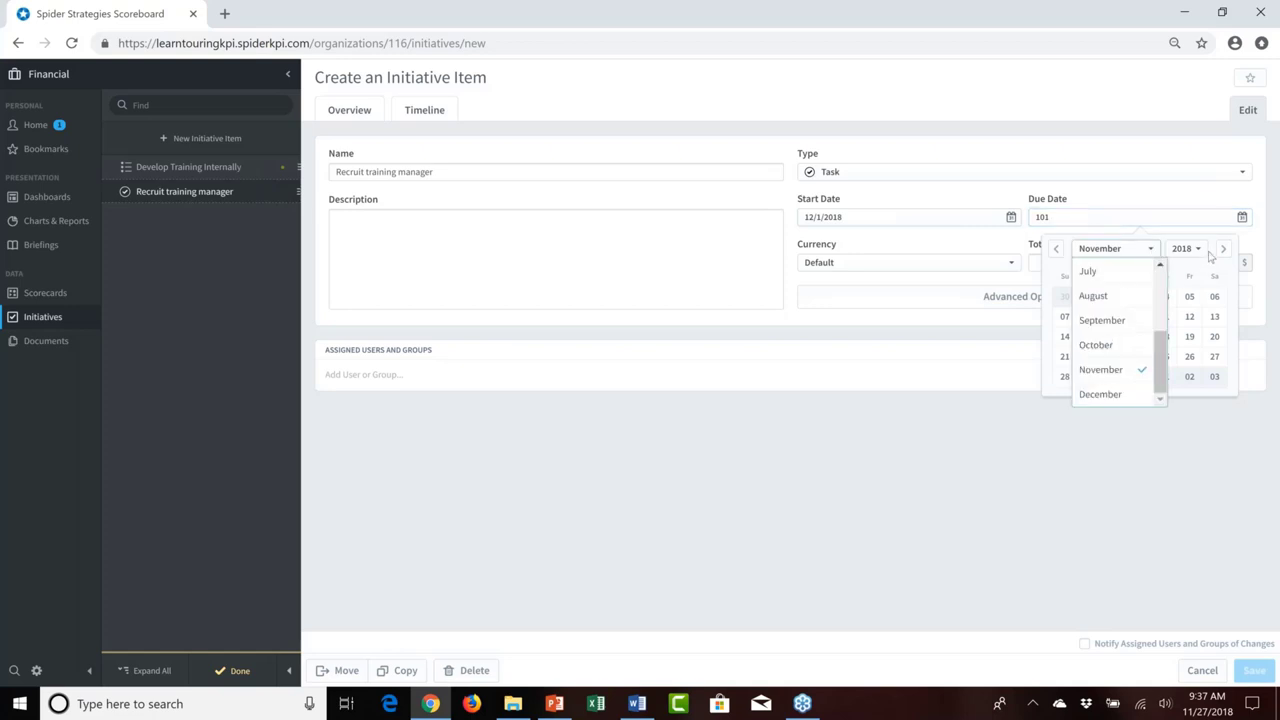
left_click(1223, 250)
left_click(1223, 251)
left_click(1223, 251)
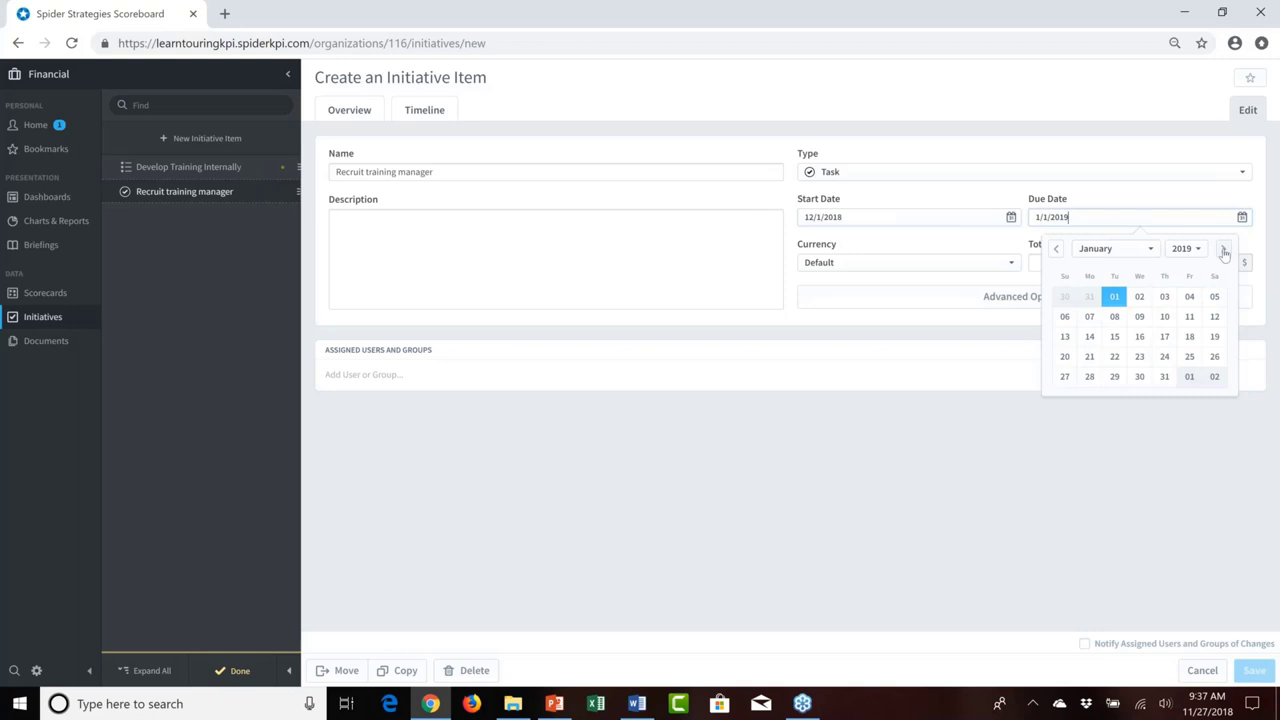
left_click(1164, 377)
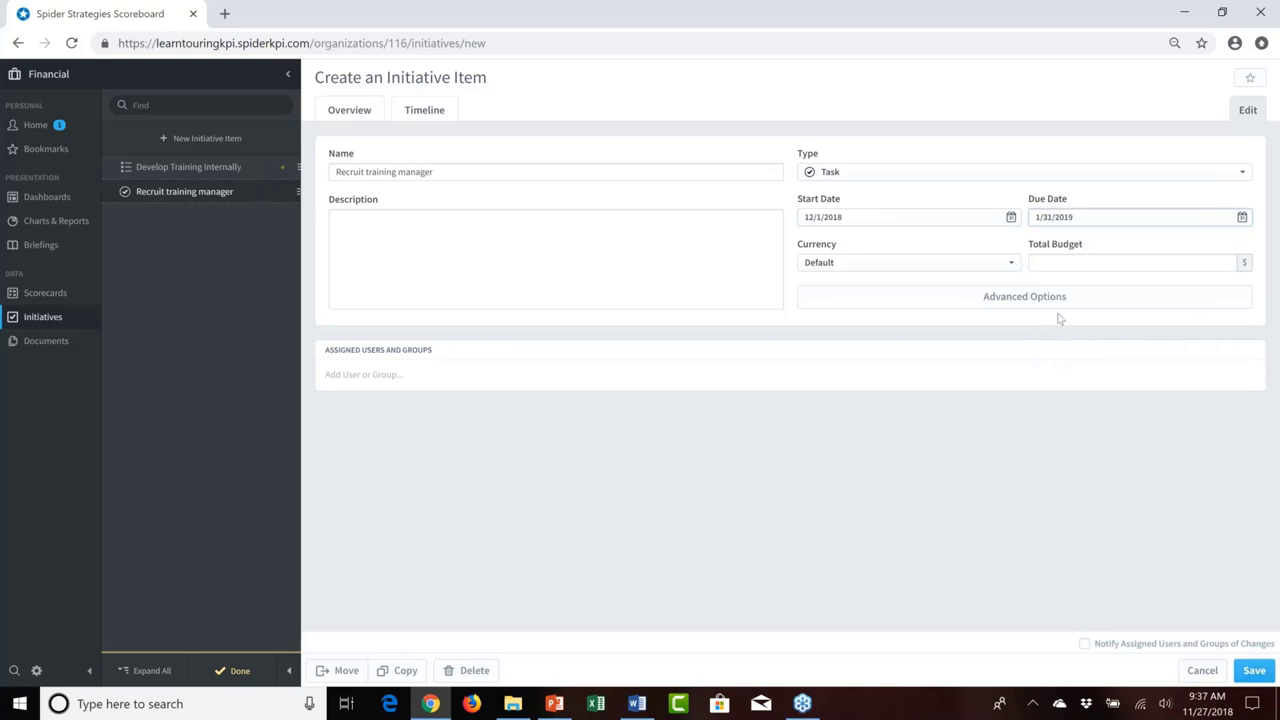
Save the Recruit training manager task with a total budget of 10000 and nest it under Develop Training Internally
left_click(1055, 263)
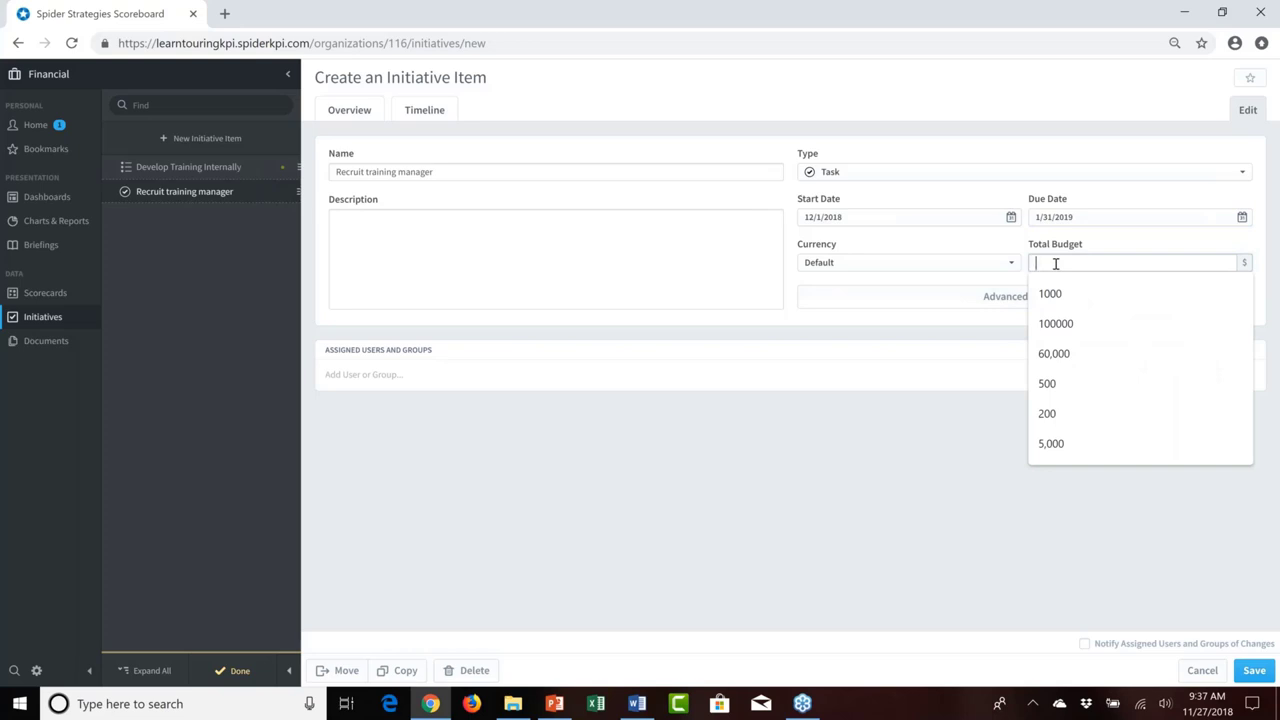
type("1000")
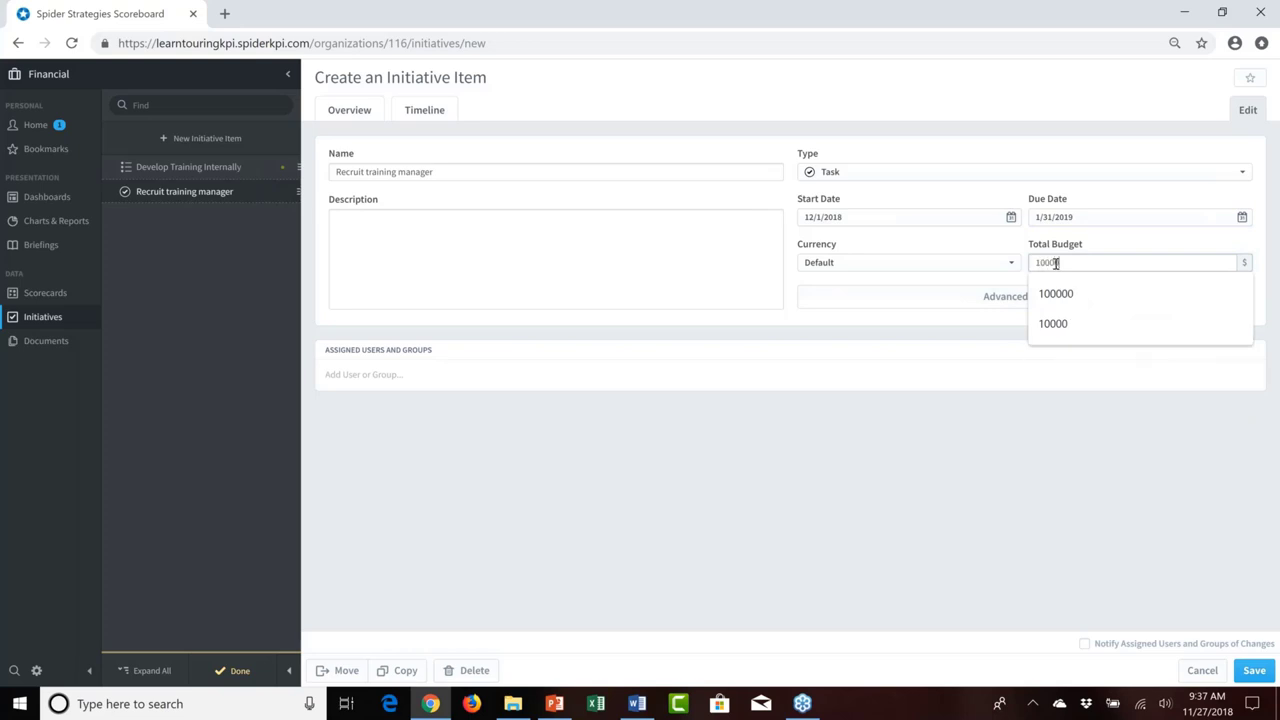
key("Return")
key("Return")
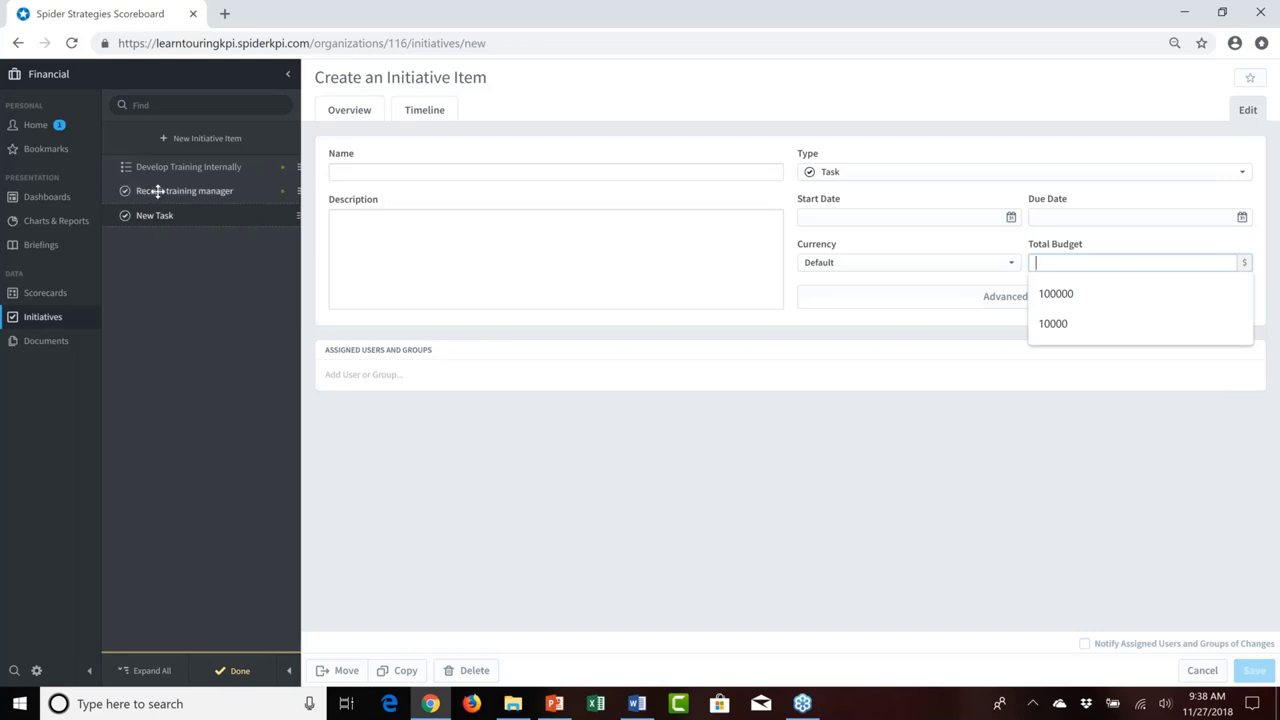
left_click_drag(157, 191, 187, 175)
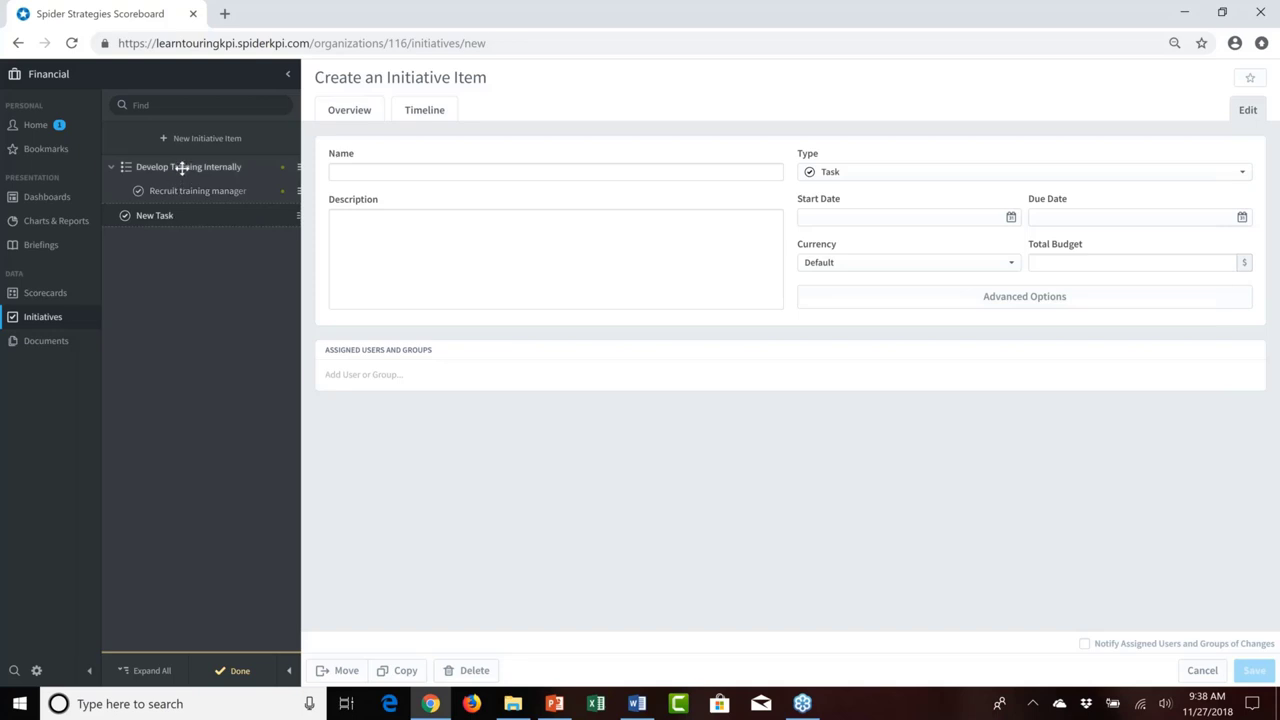
Add a new initiative item under Develop Training Internally and name it "Hire training manager"
left_click(182, 168)
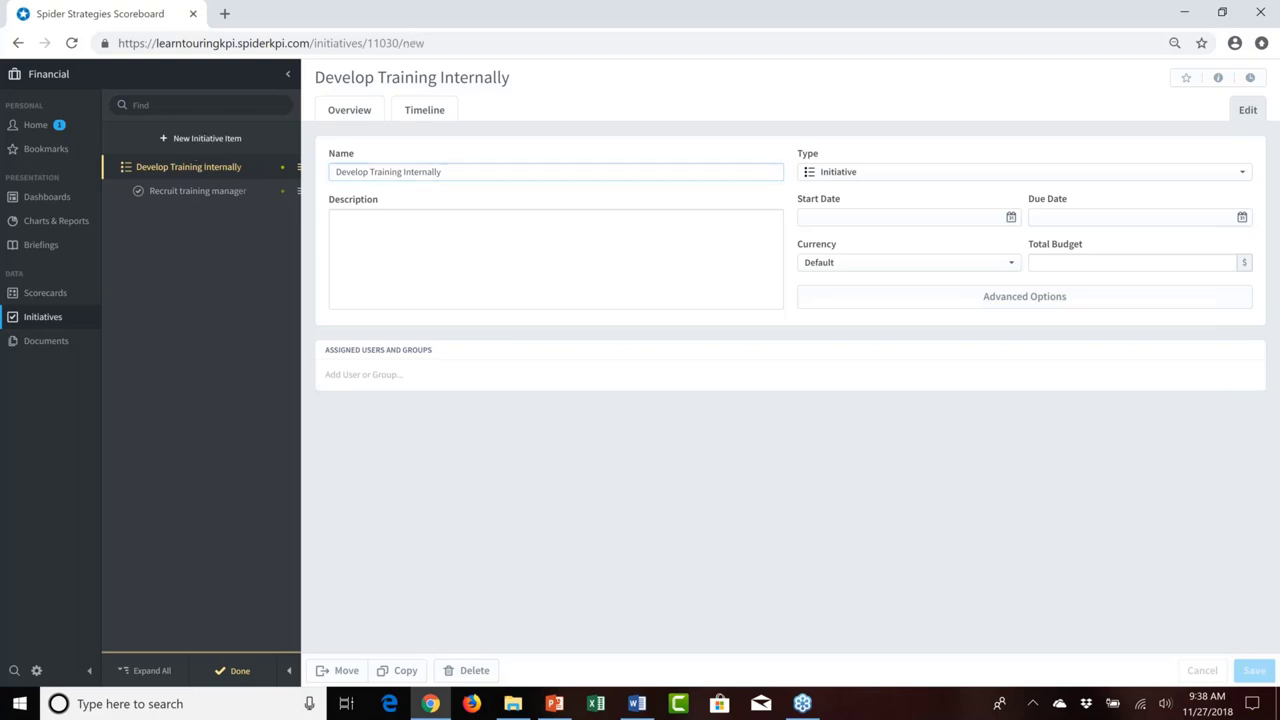
left_click(207, 140)
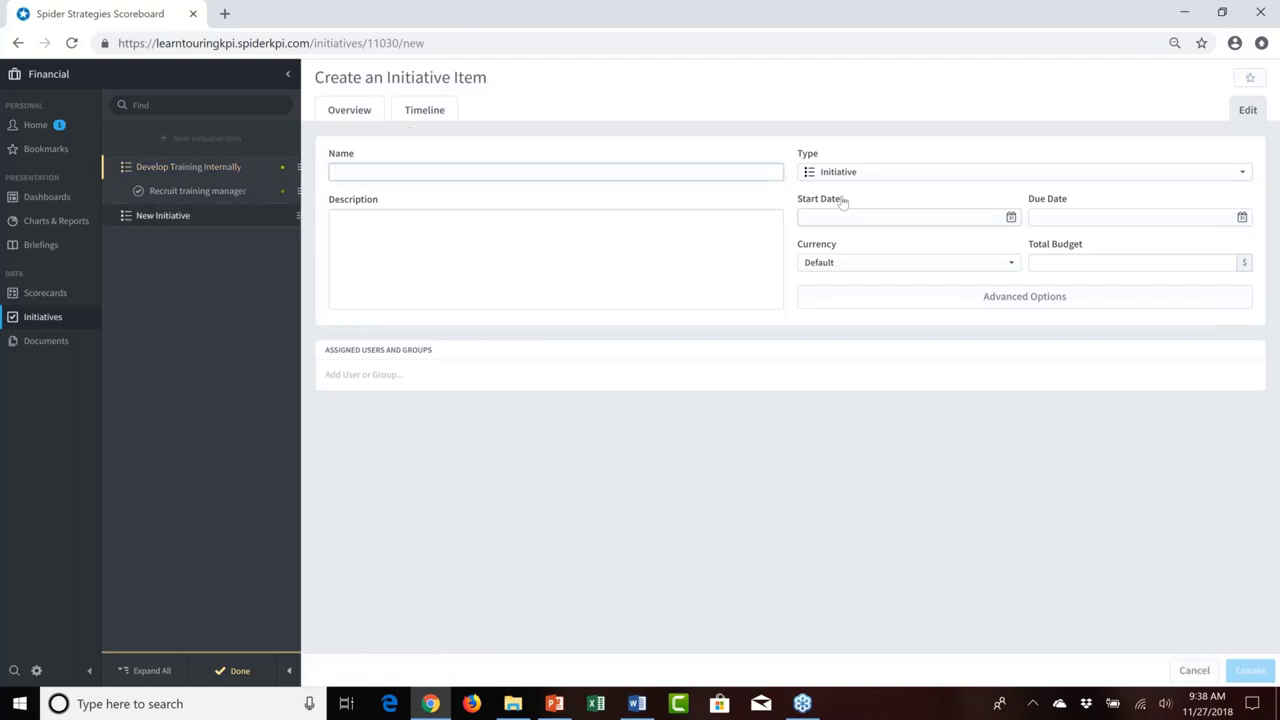
type("H")
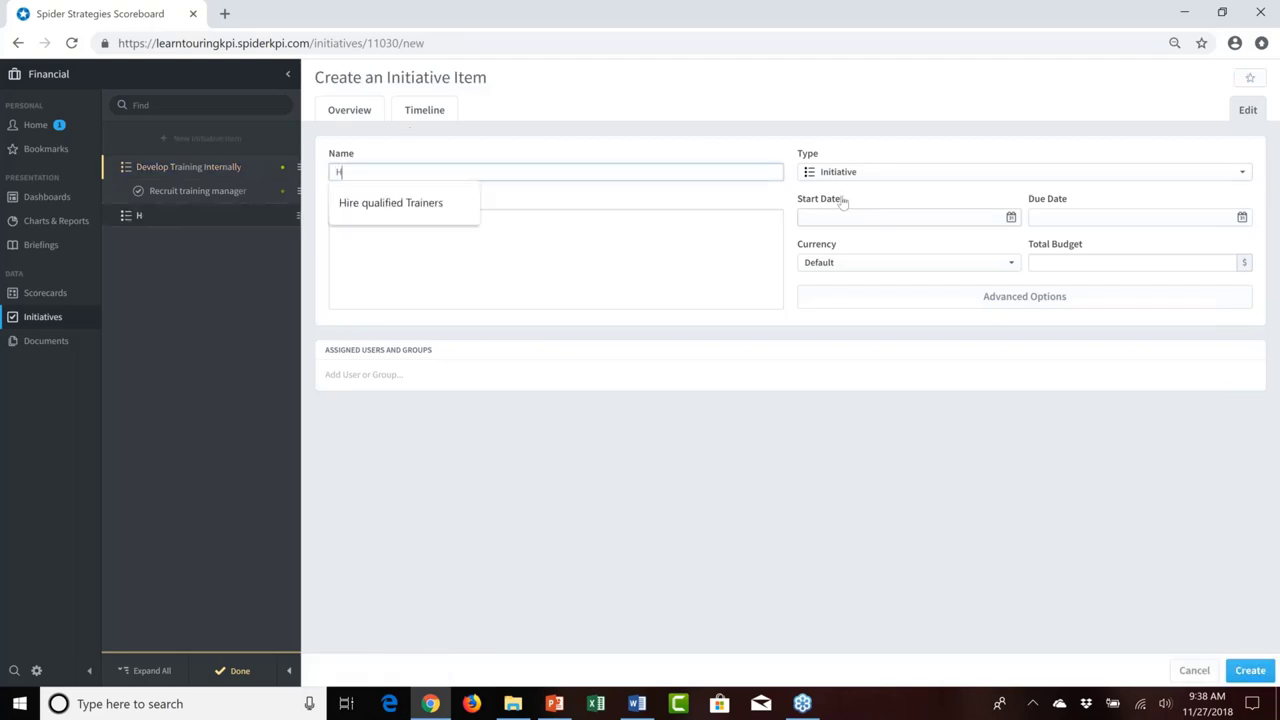
type("ire")
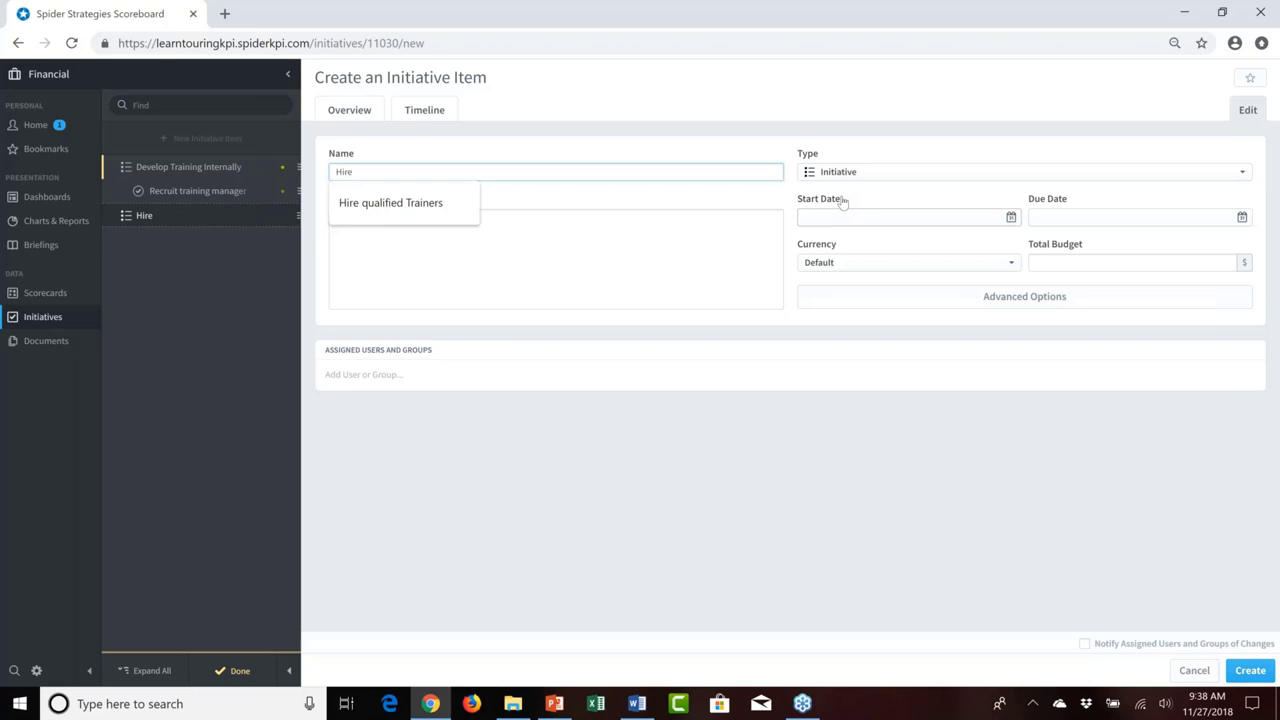
type(" training manager")
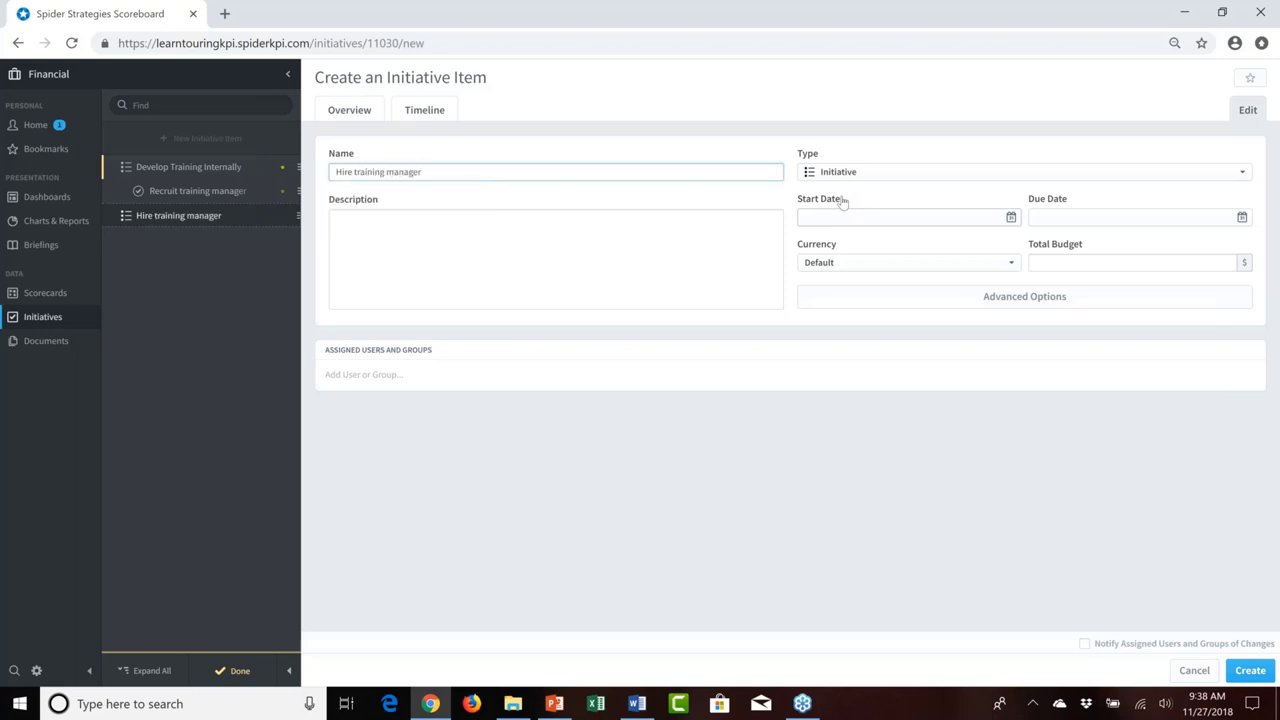
Set the Hire training manager item's type to Milestone and its due date to 2/15/2019
left_click(930, 172)
left_click(897, 244)
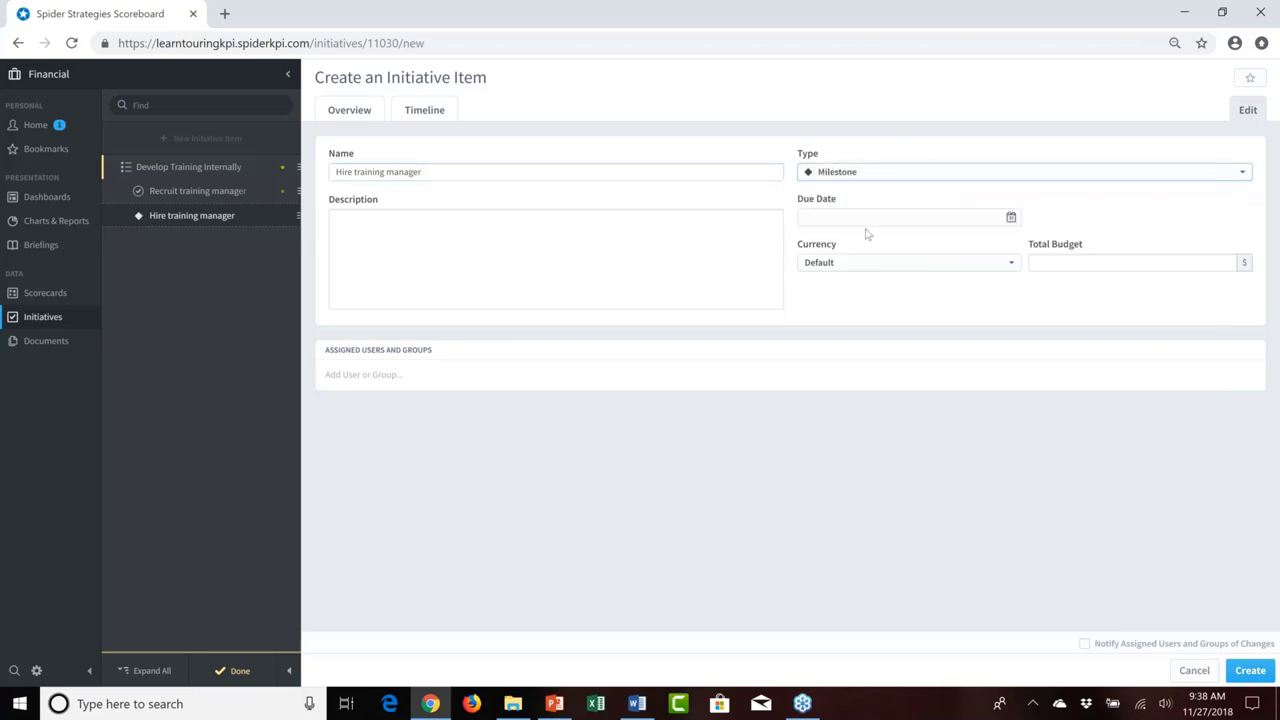
left_click(853, 222)
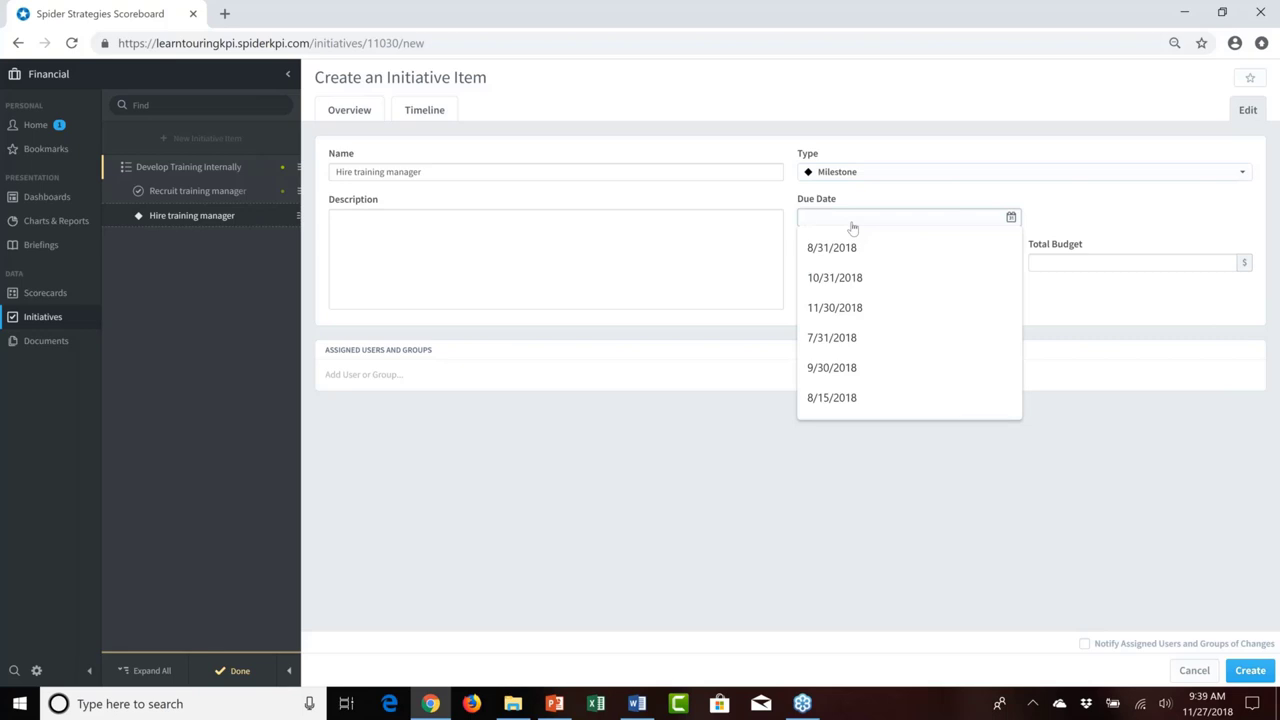
type("2")
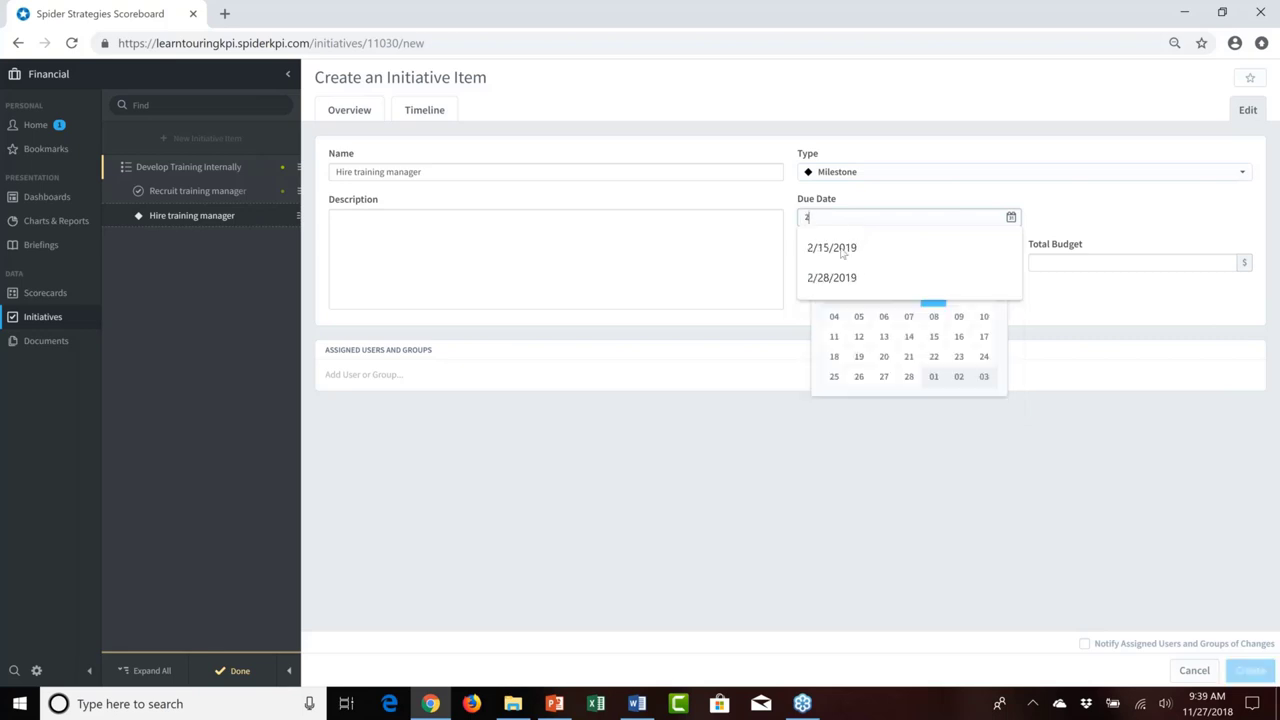
left_click(841, 257)
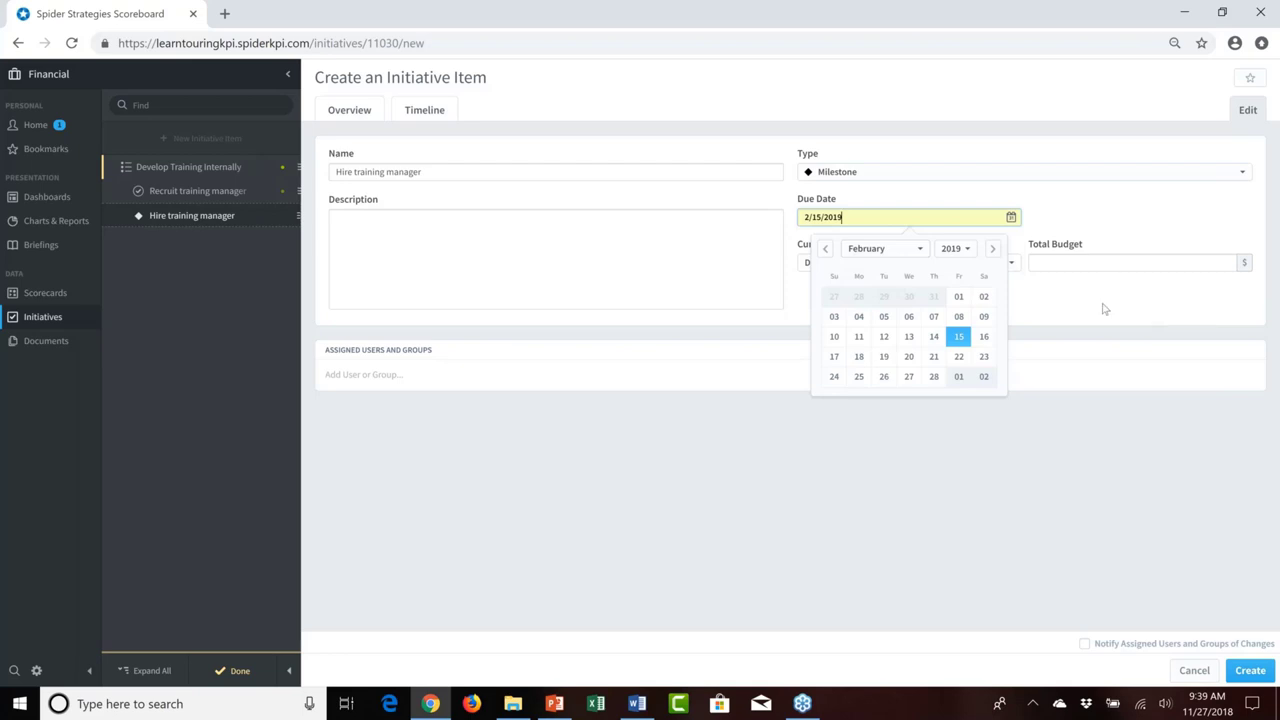
left_click(1103, 305)
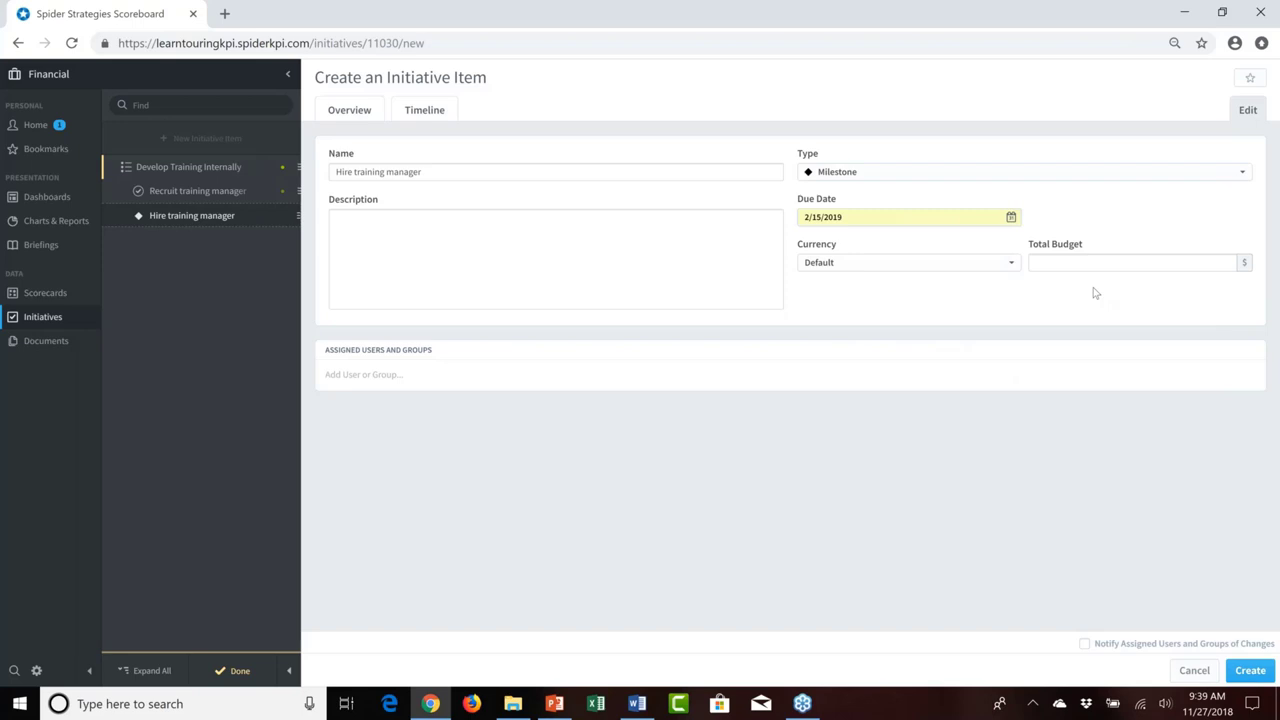
Create the Hire training manager milestone with its total budget left blank
left_click(1057, 268)
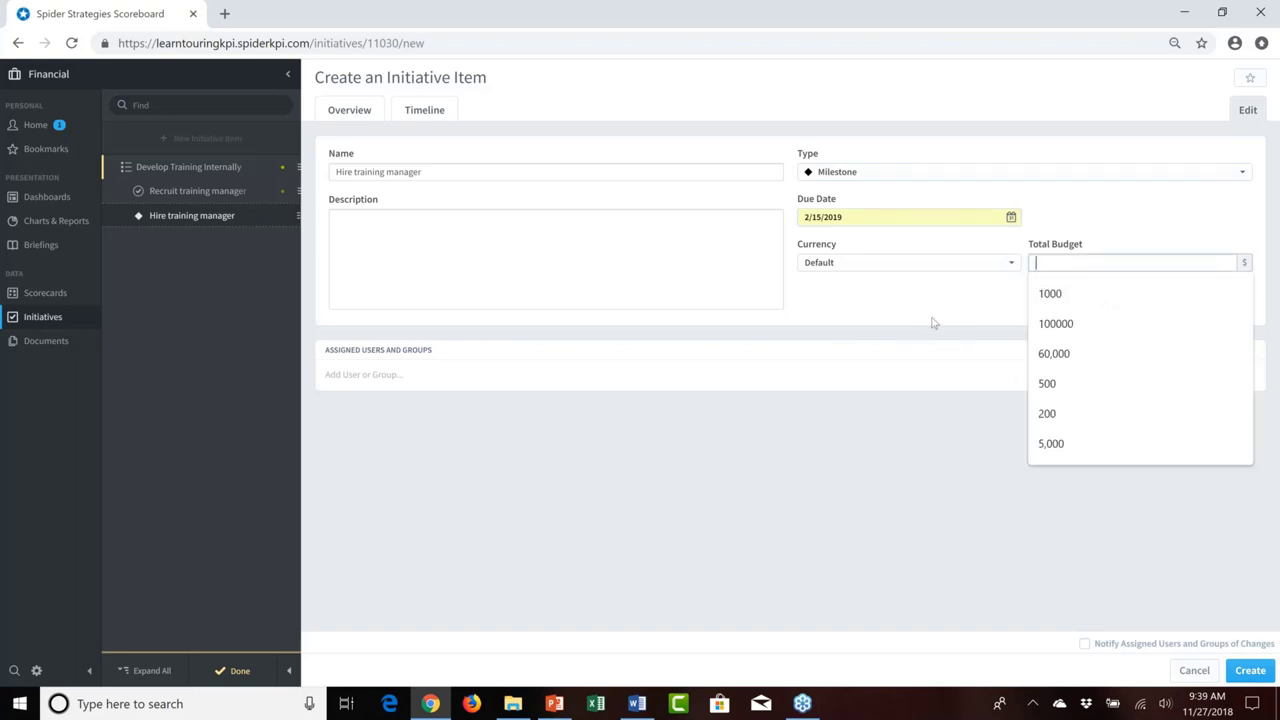
left_click(888, 306)
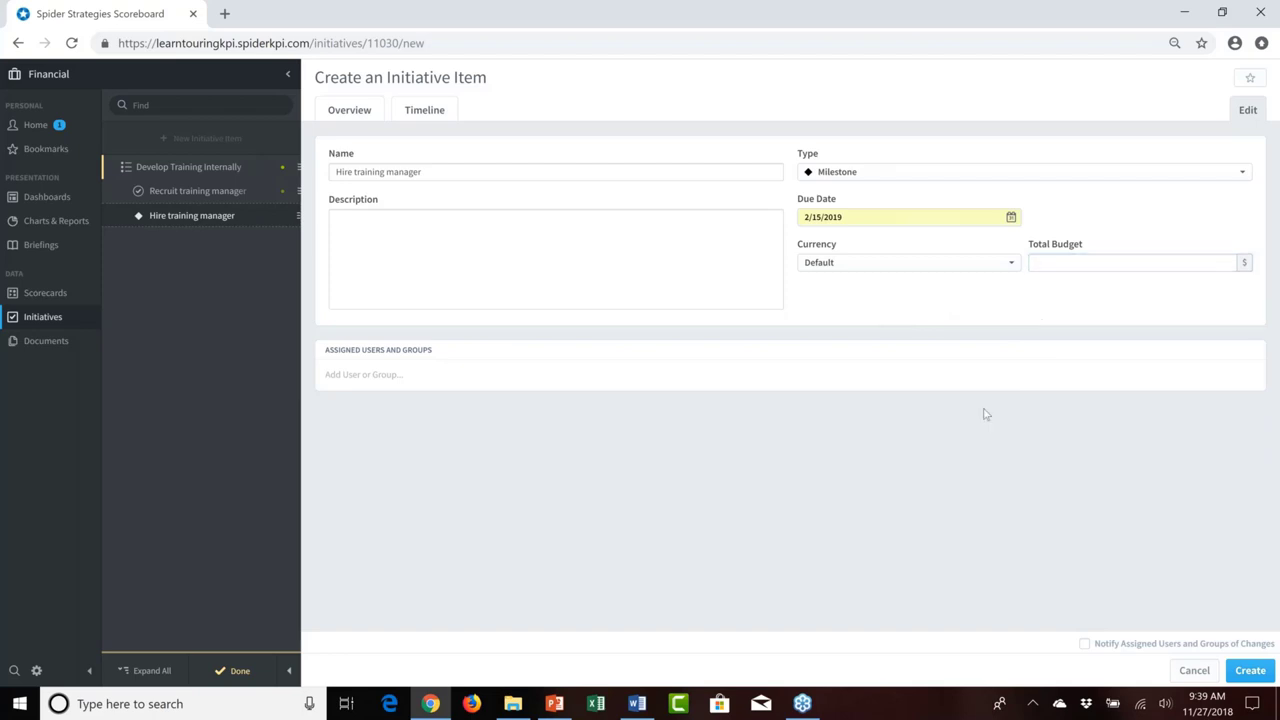
left_click(1250, 672)
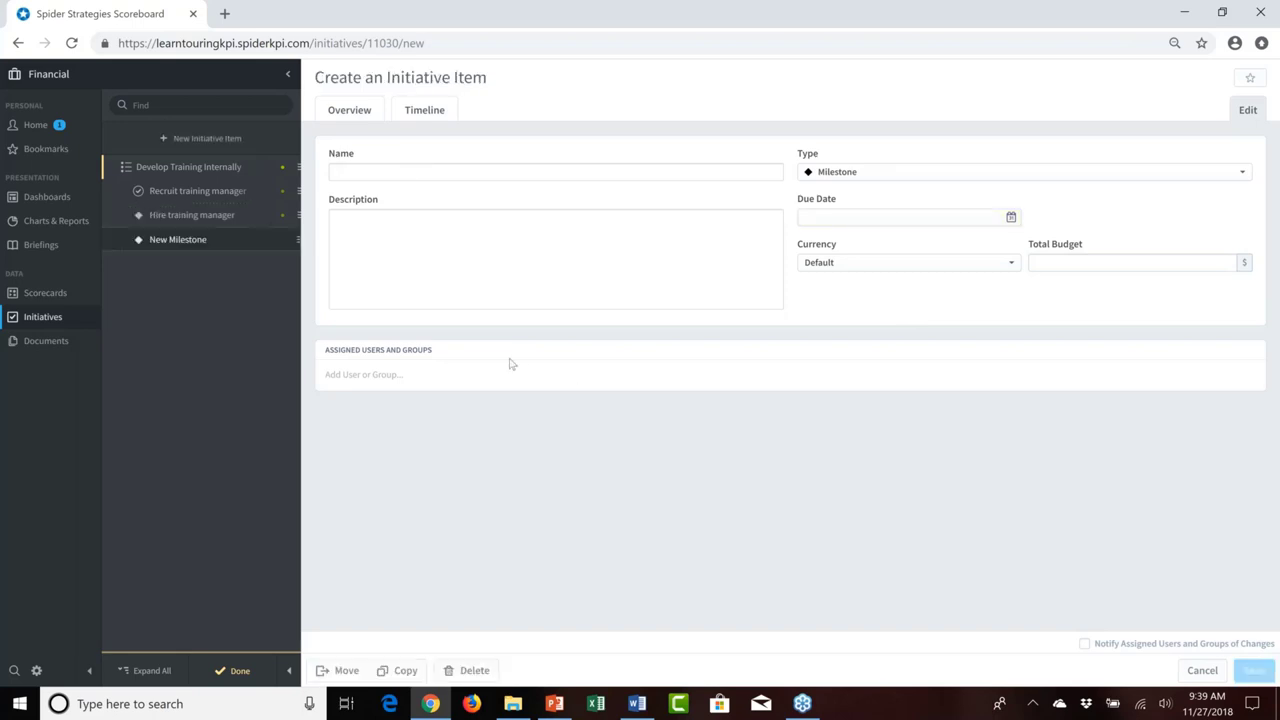
Add another initiative item under Develop Training Internally and name it "Find Web Platform"
left_click(200, 169)
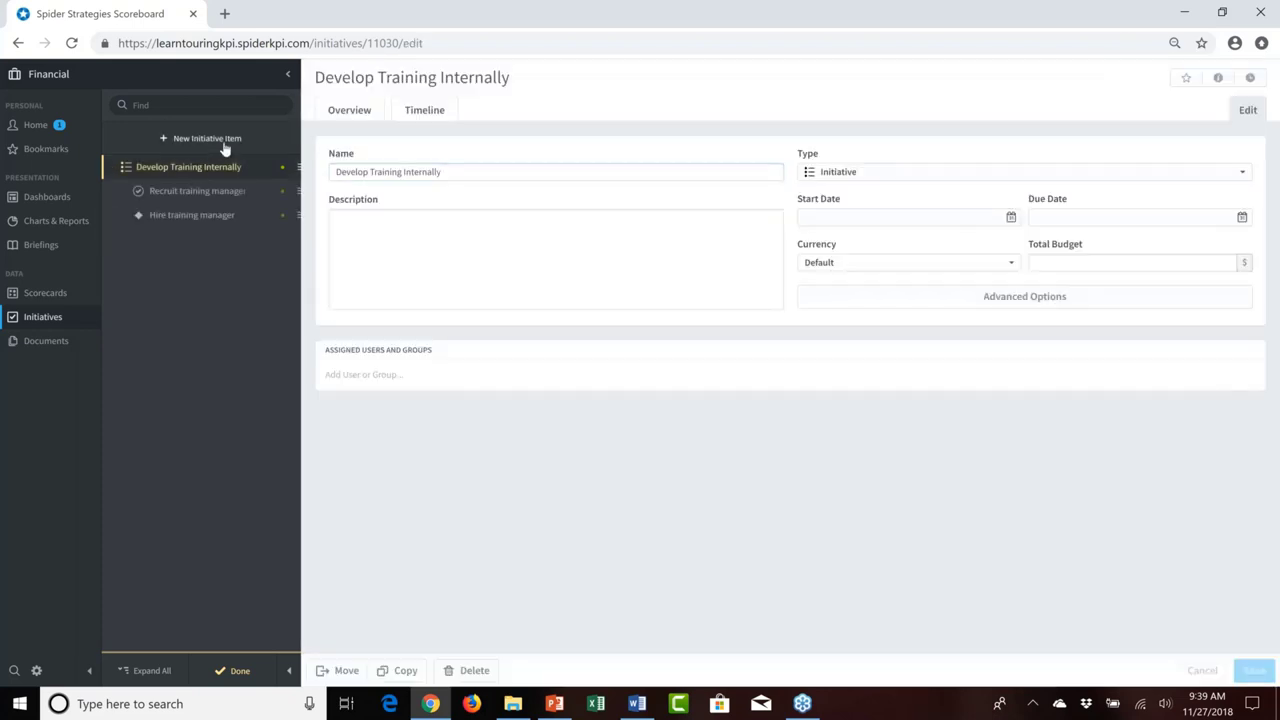
left_click(224, 145)
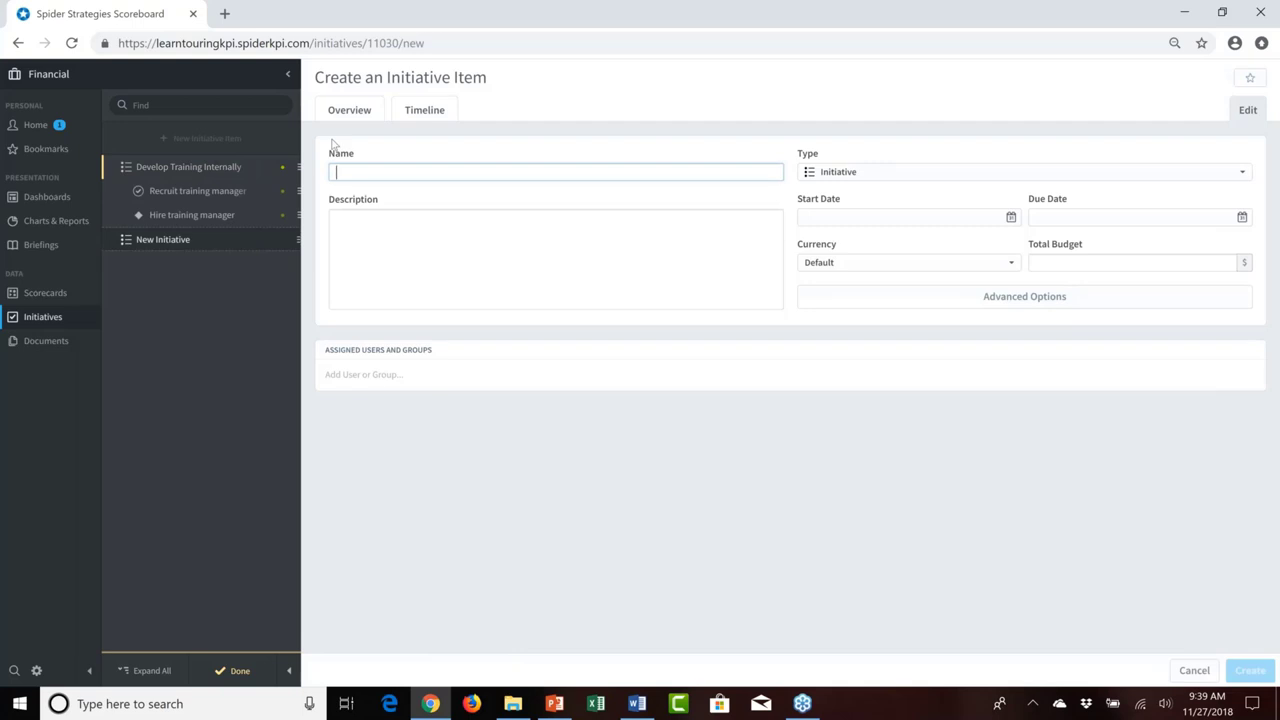
type("F")
type("ind W")
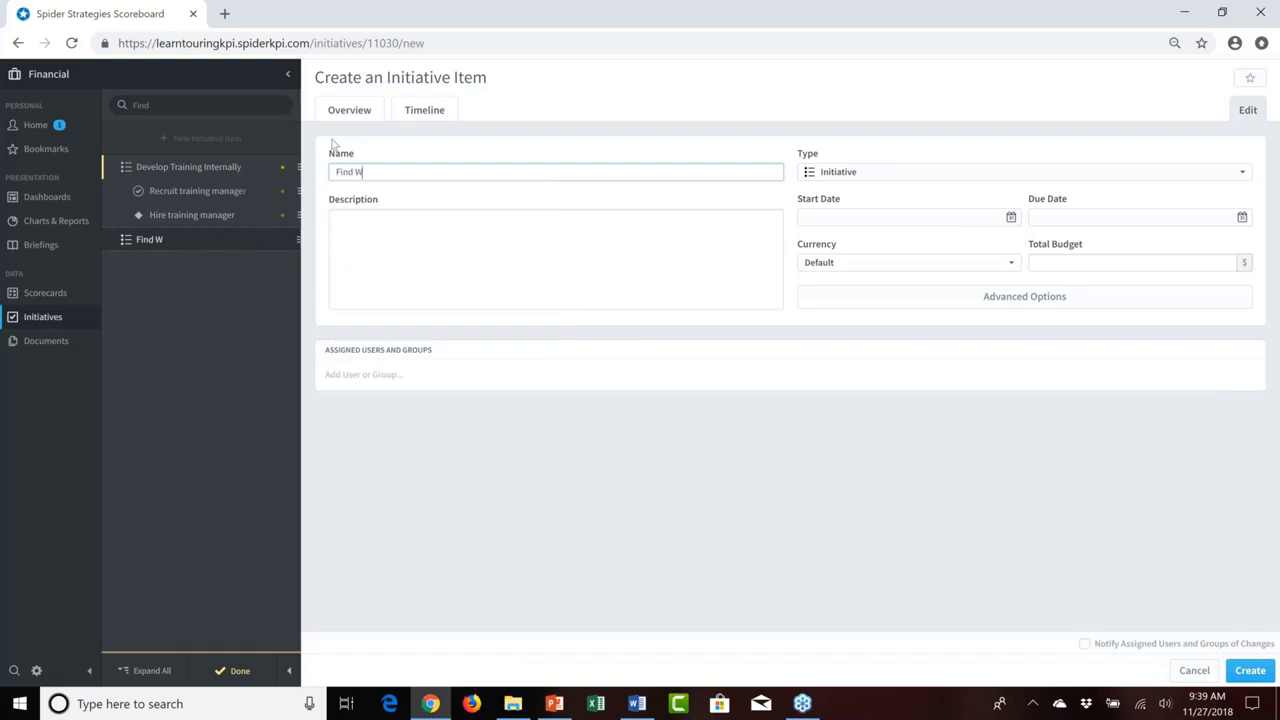
type("eb Platform")
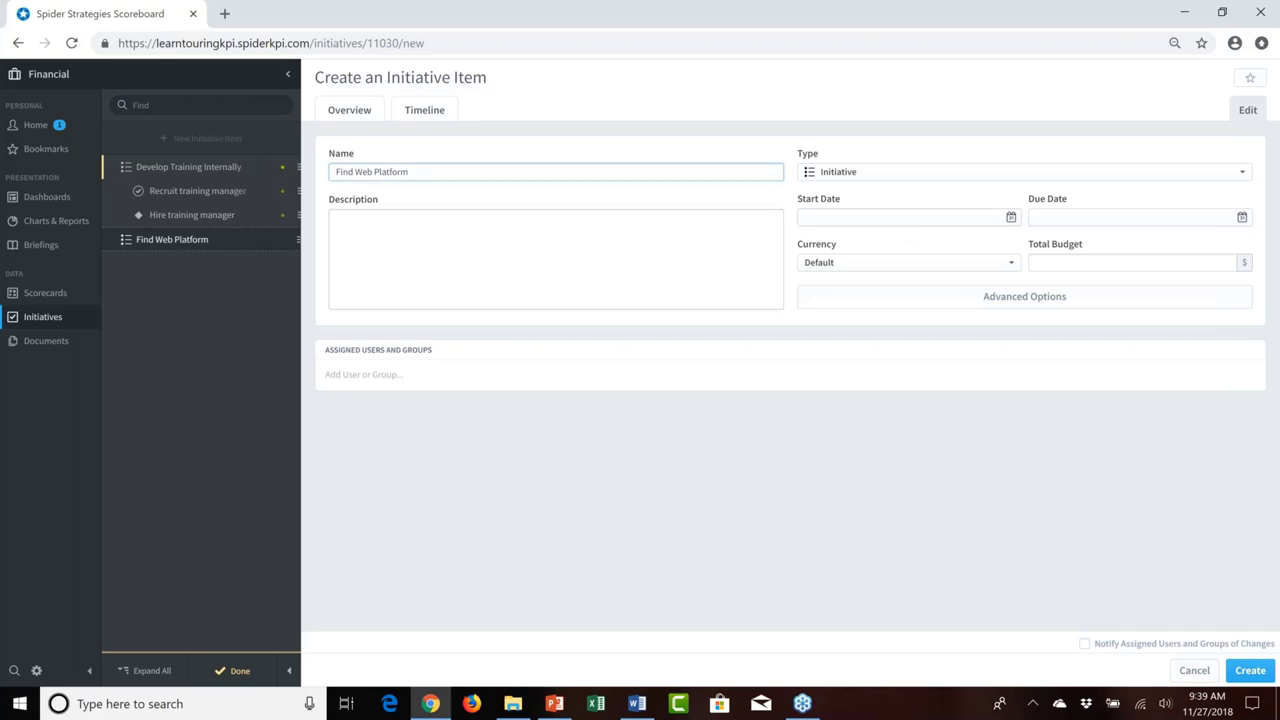
Set the Find Web Platform item's type to Task and its start date to 12/1/2018
left_click(905, 175)
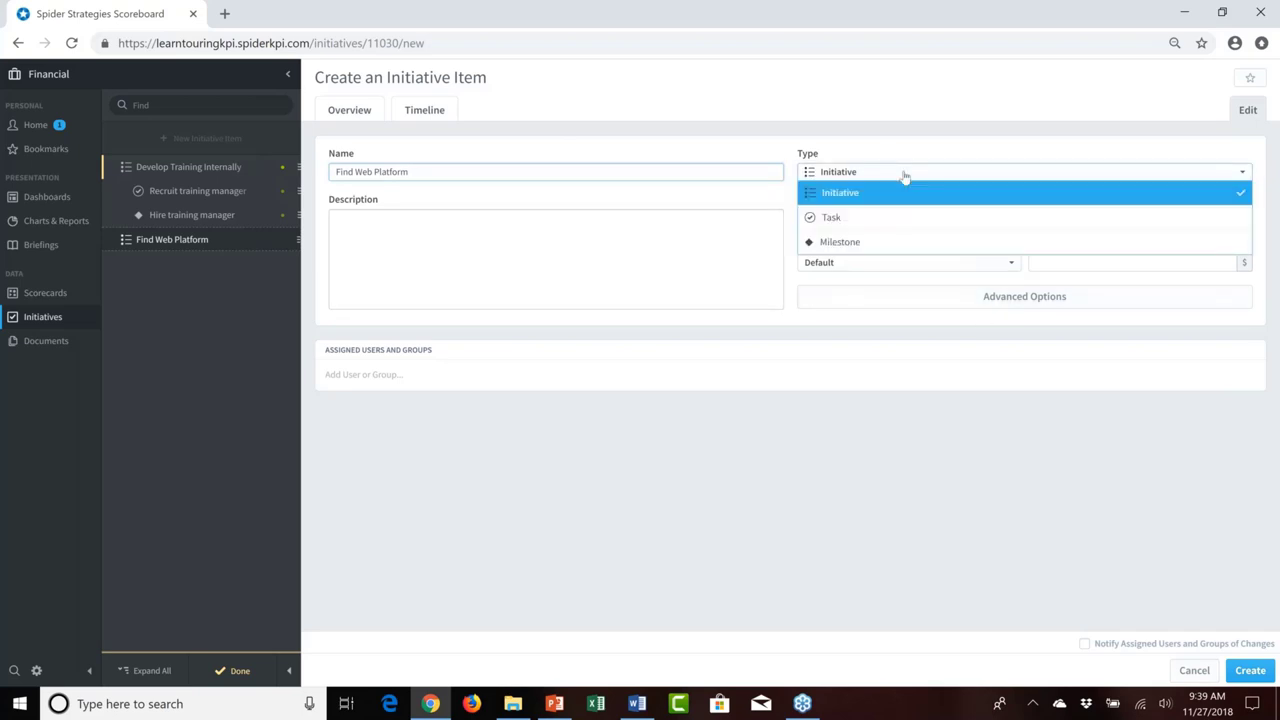
left_click(875, 218)
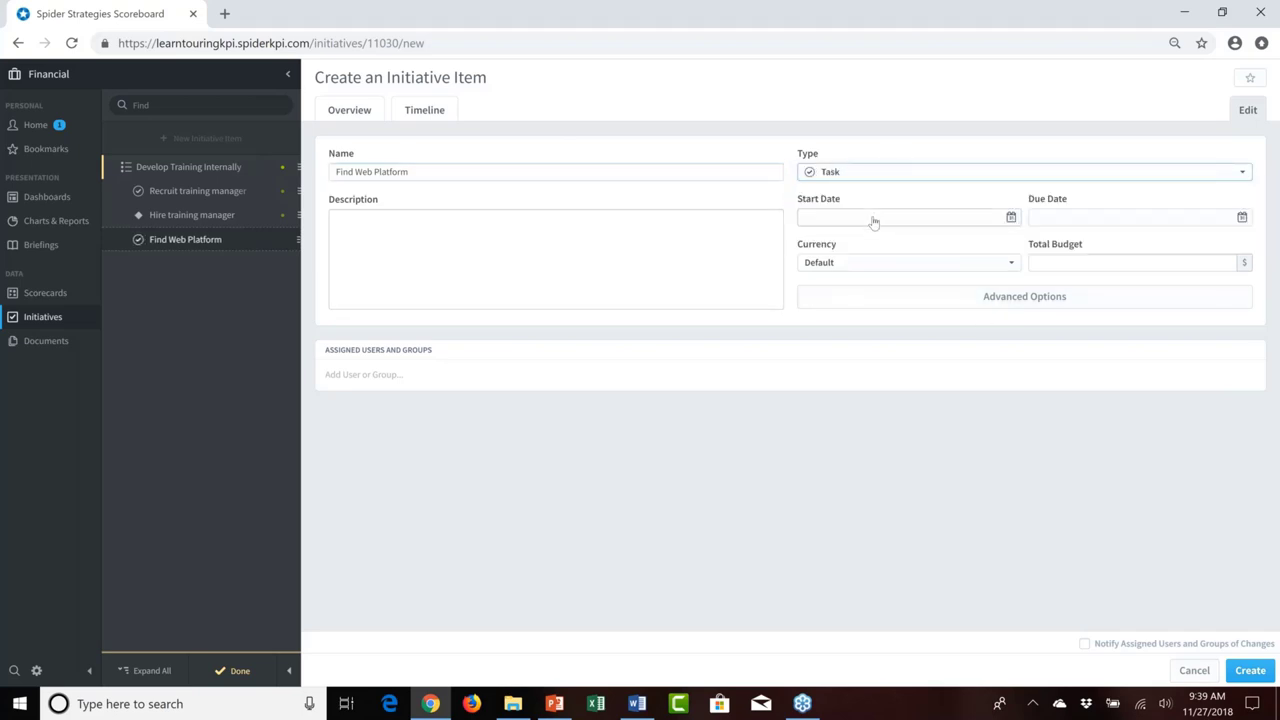
left_click(873, 219)
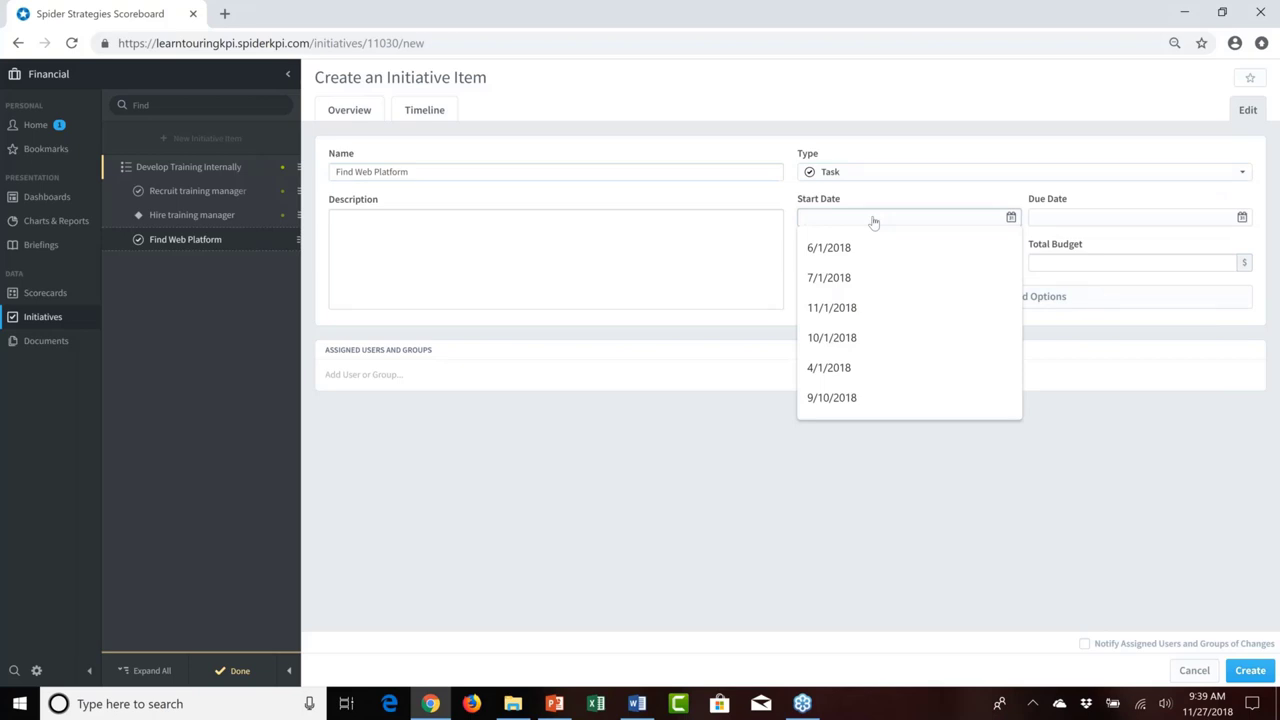
type("12")
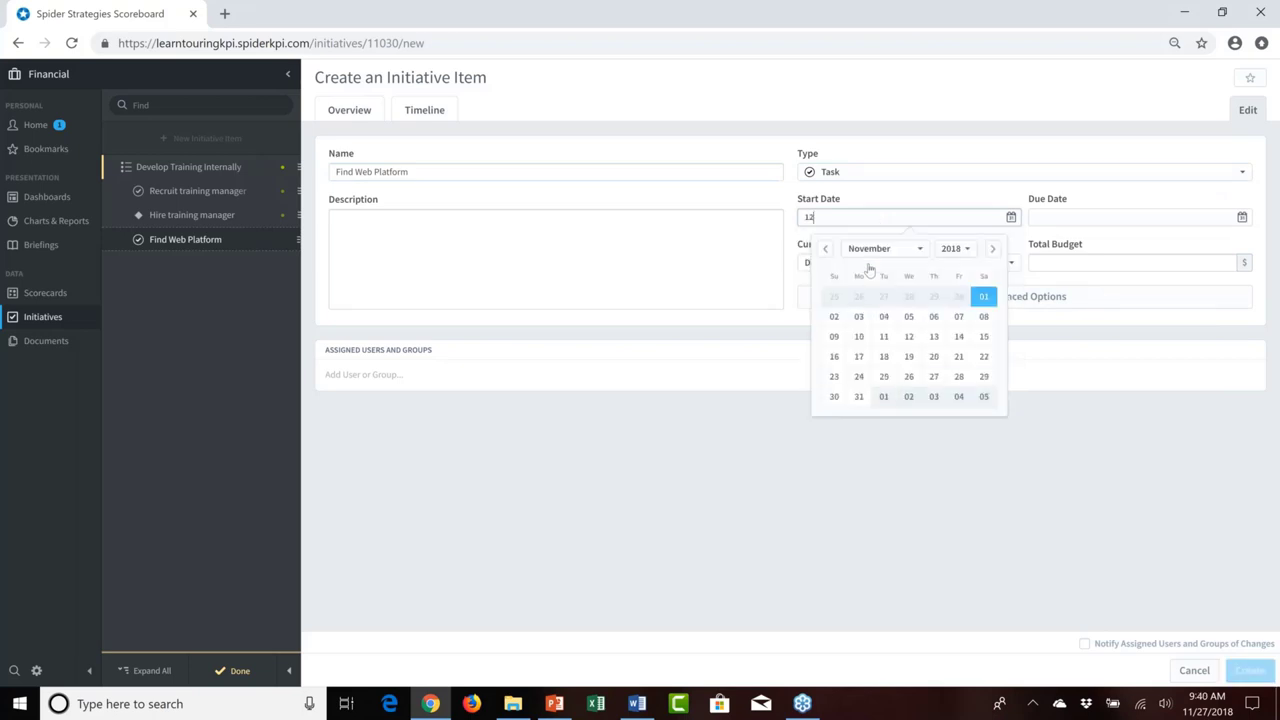
key("BackSpace")
type("/1/2019")
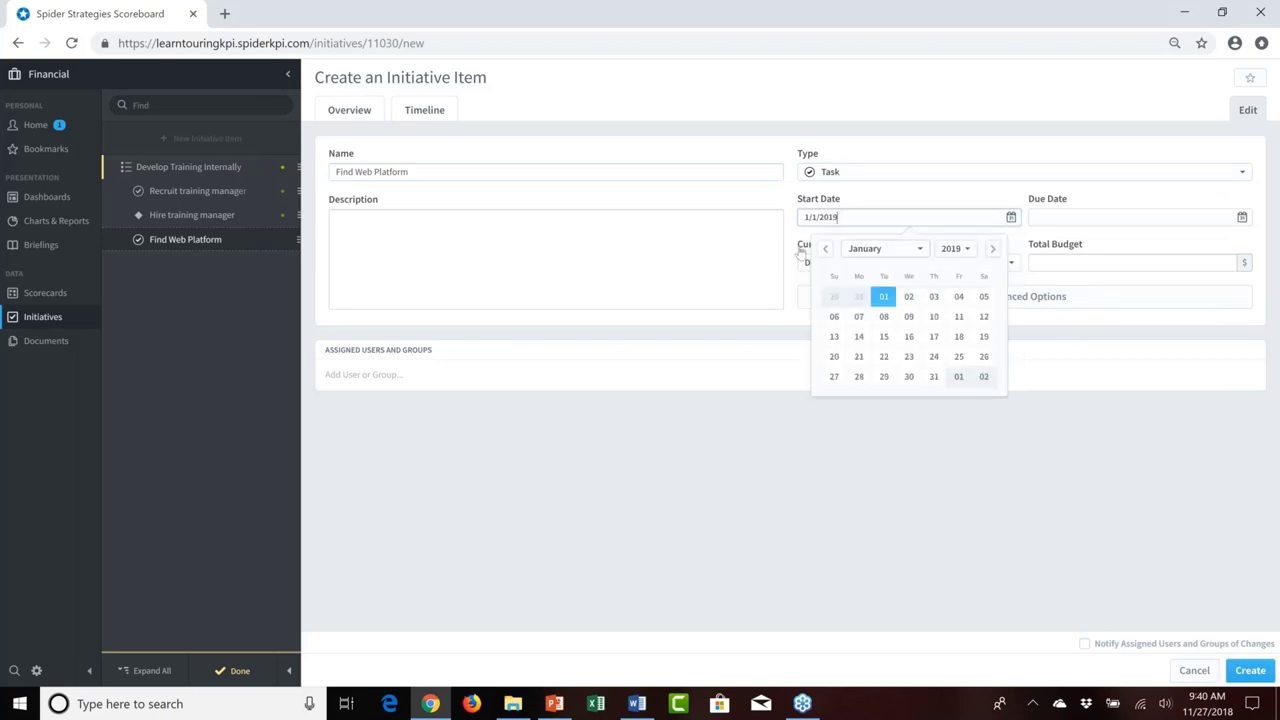
left_click(825, 248)
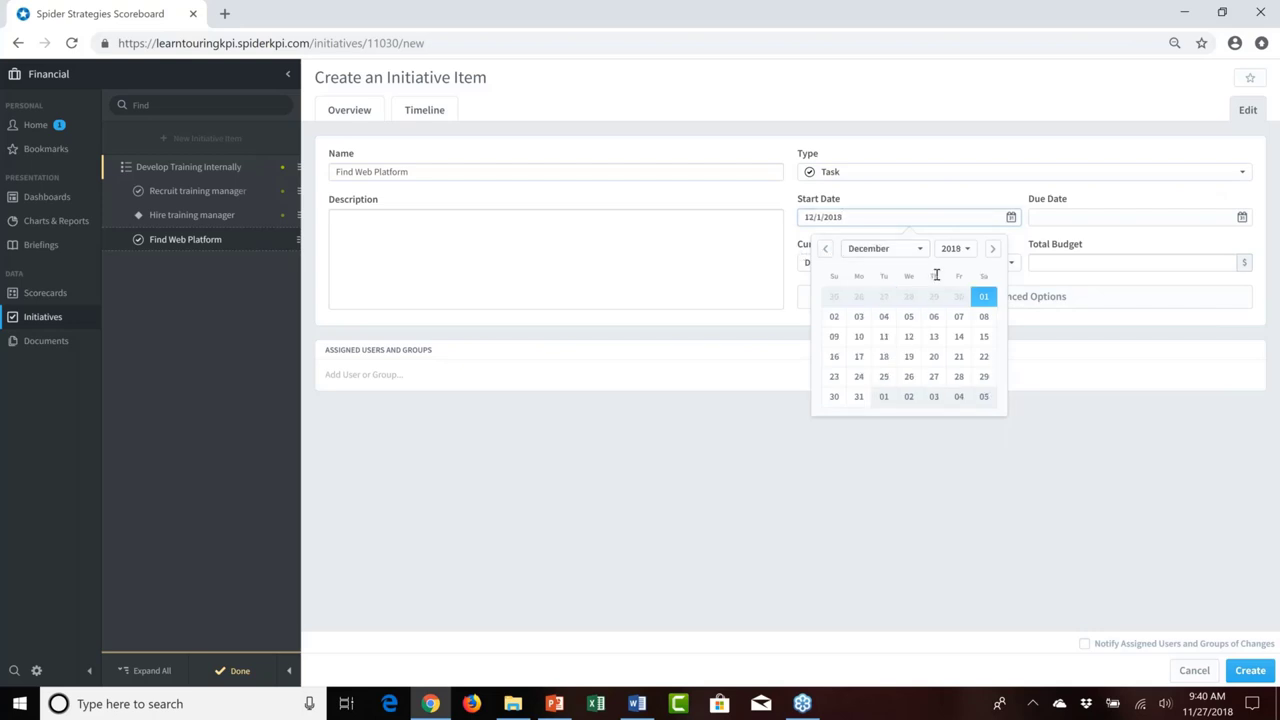
left_click(982, 298)
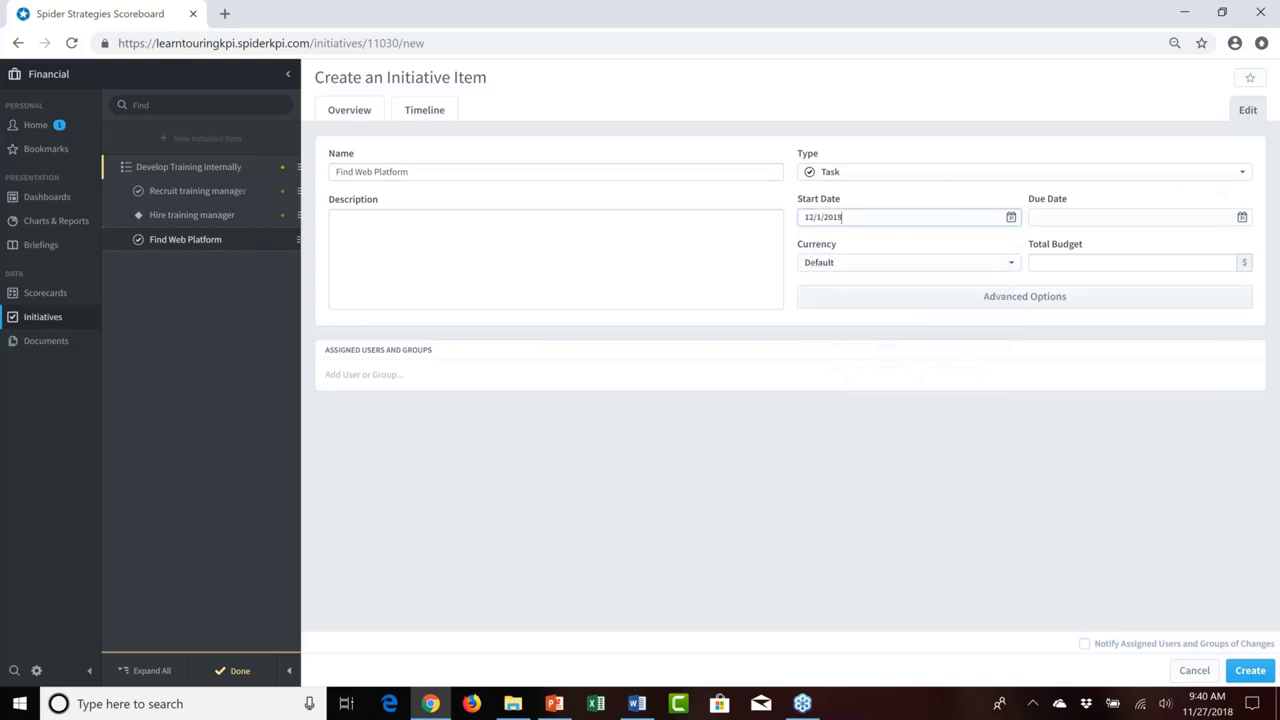
Set the Find Web Platform task's due date to 1/31/2019
left_click(1040, 219)
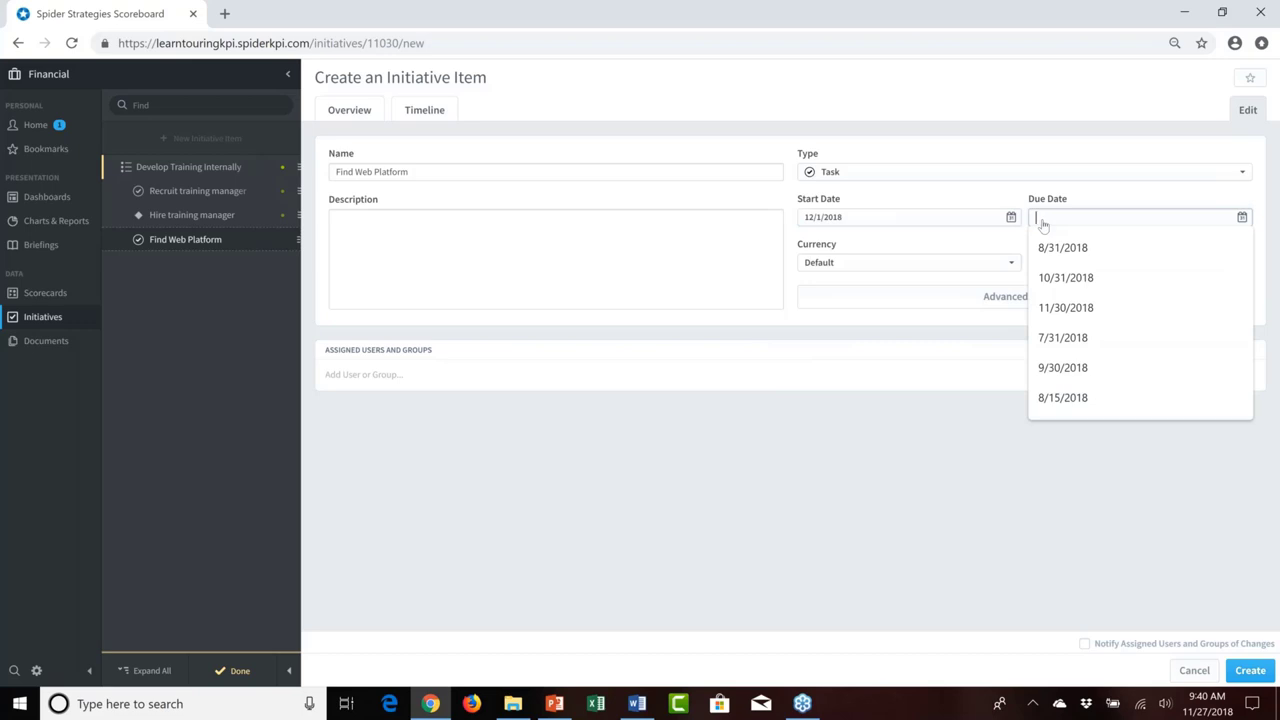
type("1")
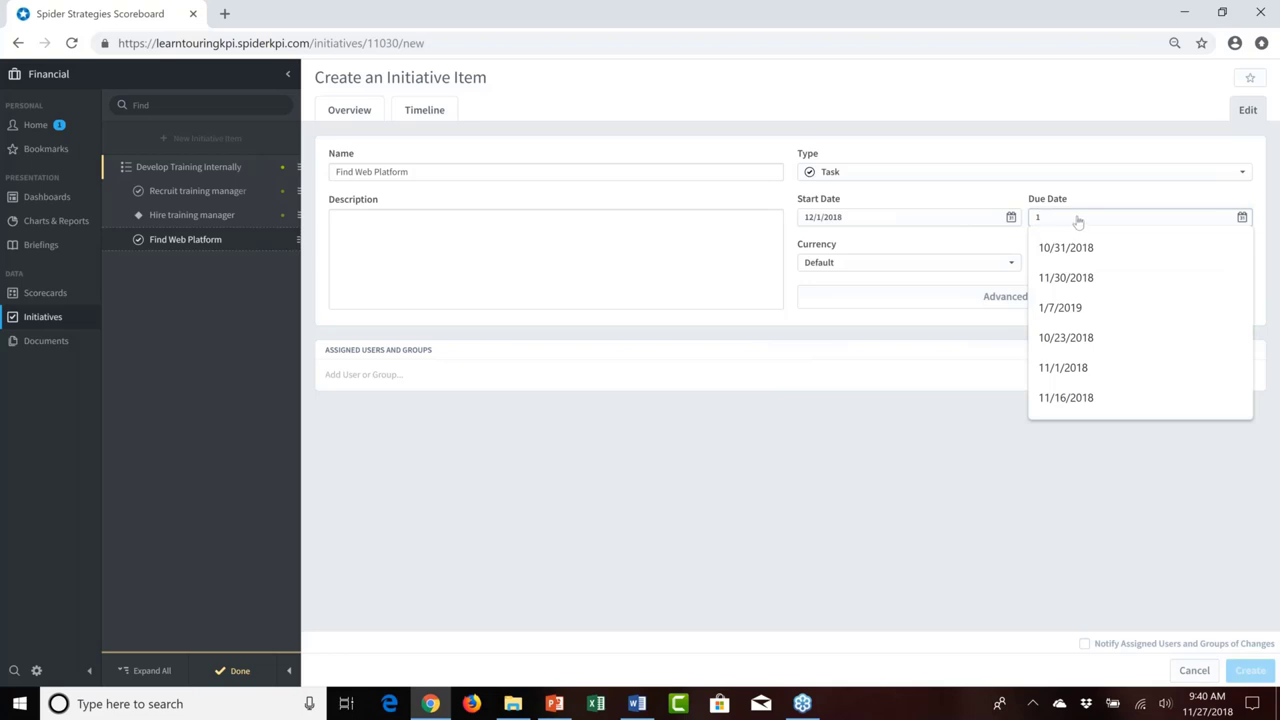
type("/31")
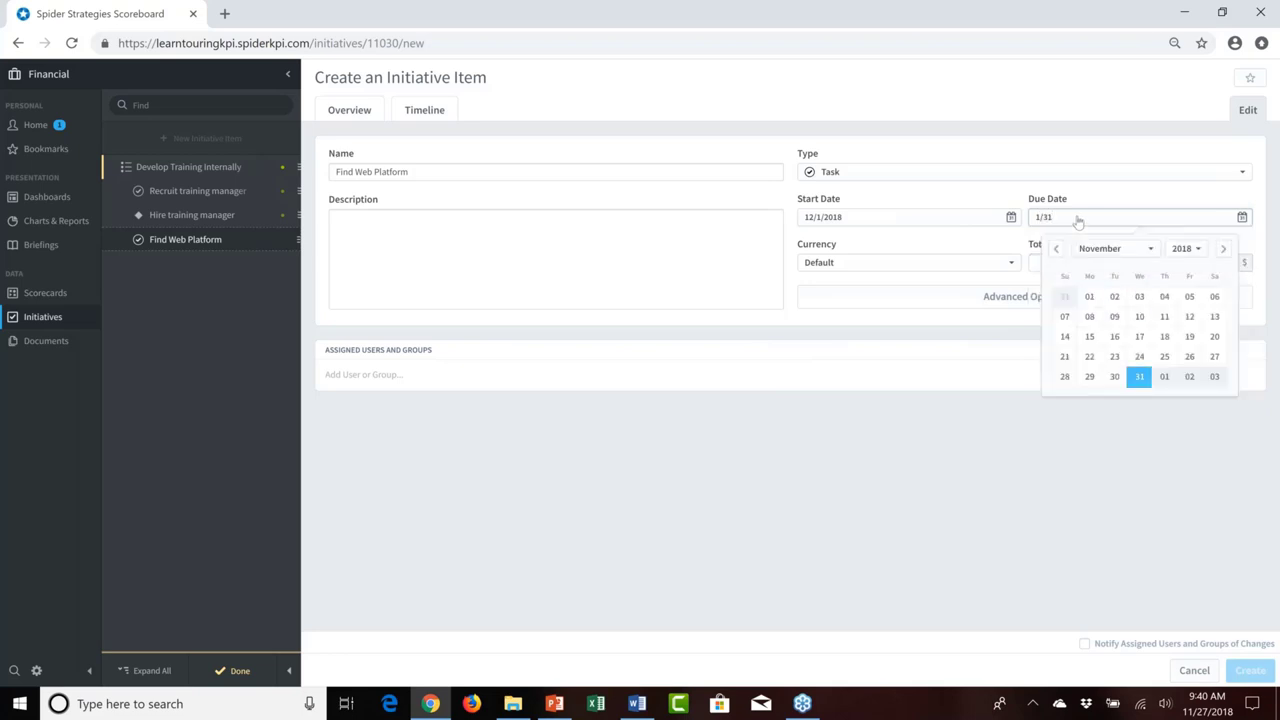
left_click(1225, 249)
left_click(1226, 249)
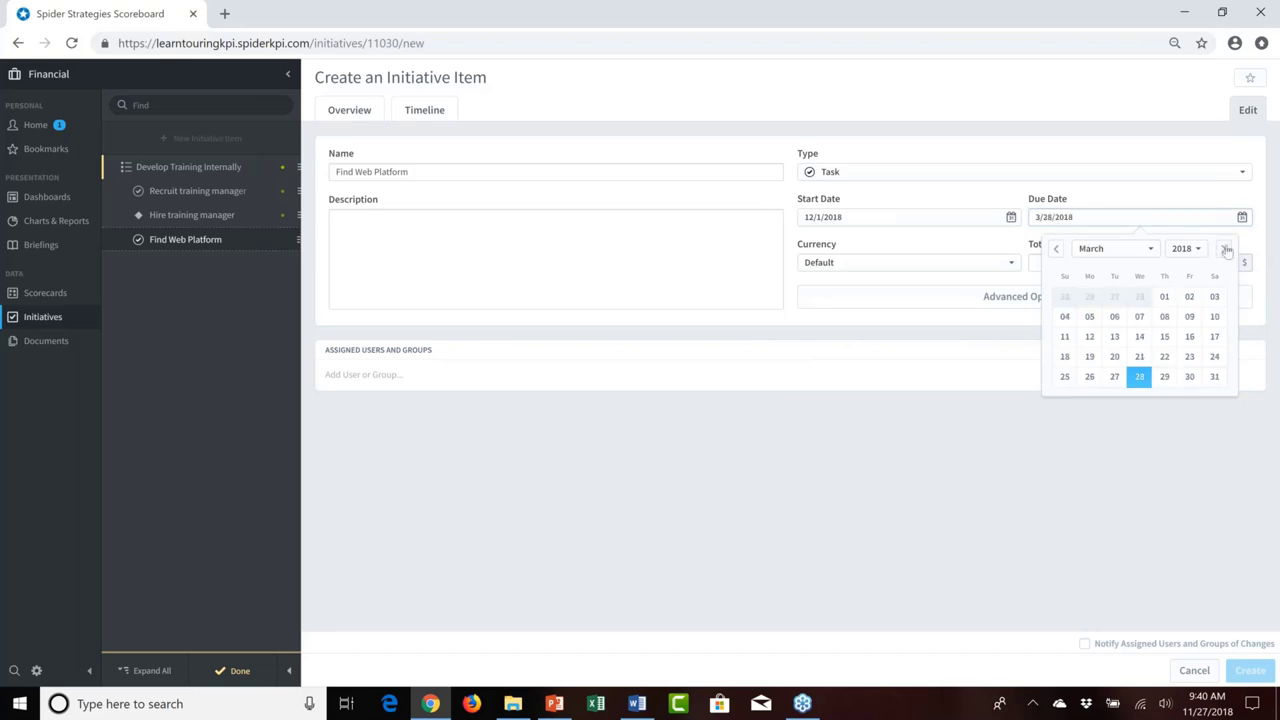
left_click(1226, 249)
left_click(1226, 249)
left_click(1226, 249)
left_click(1226, 249)
left_click(1226, 249)
left_click(1226, 249)
left_click(1226, 249)
left_click(1226, 249)
left_click(1226, 249)
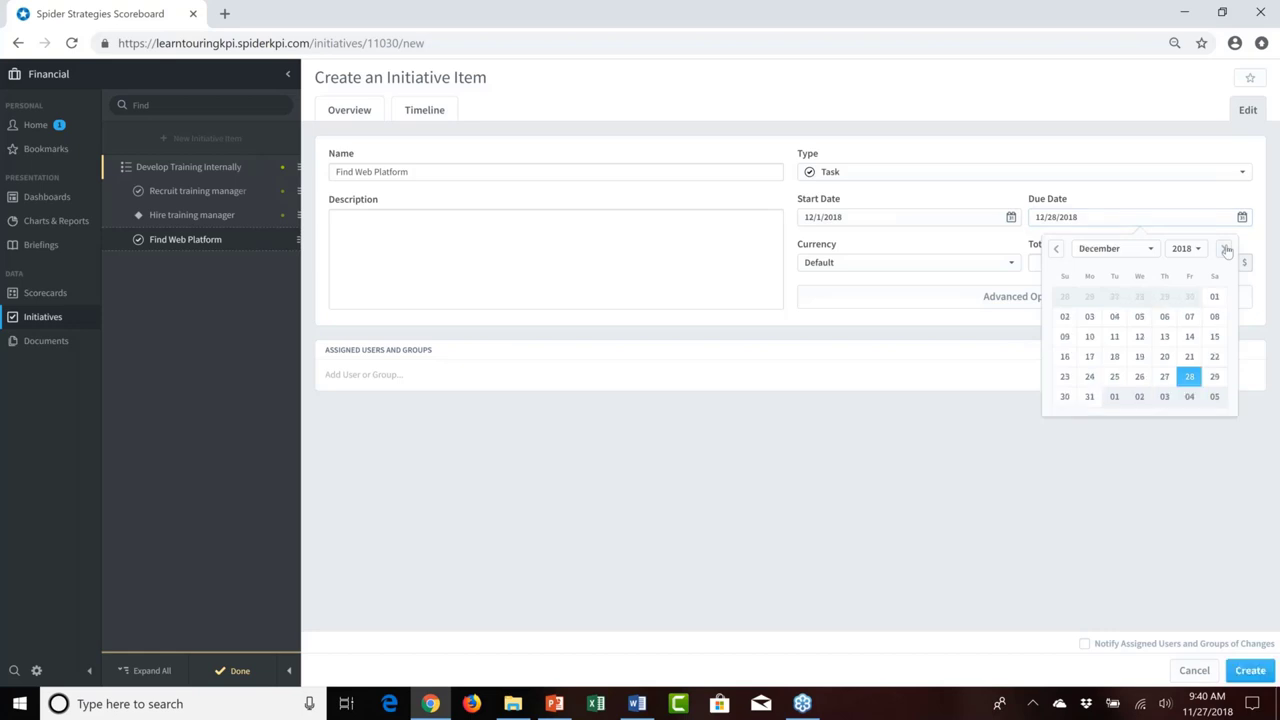
left_click(1226, 249)
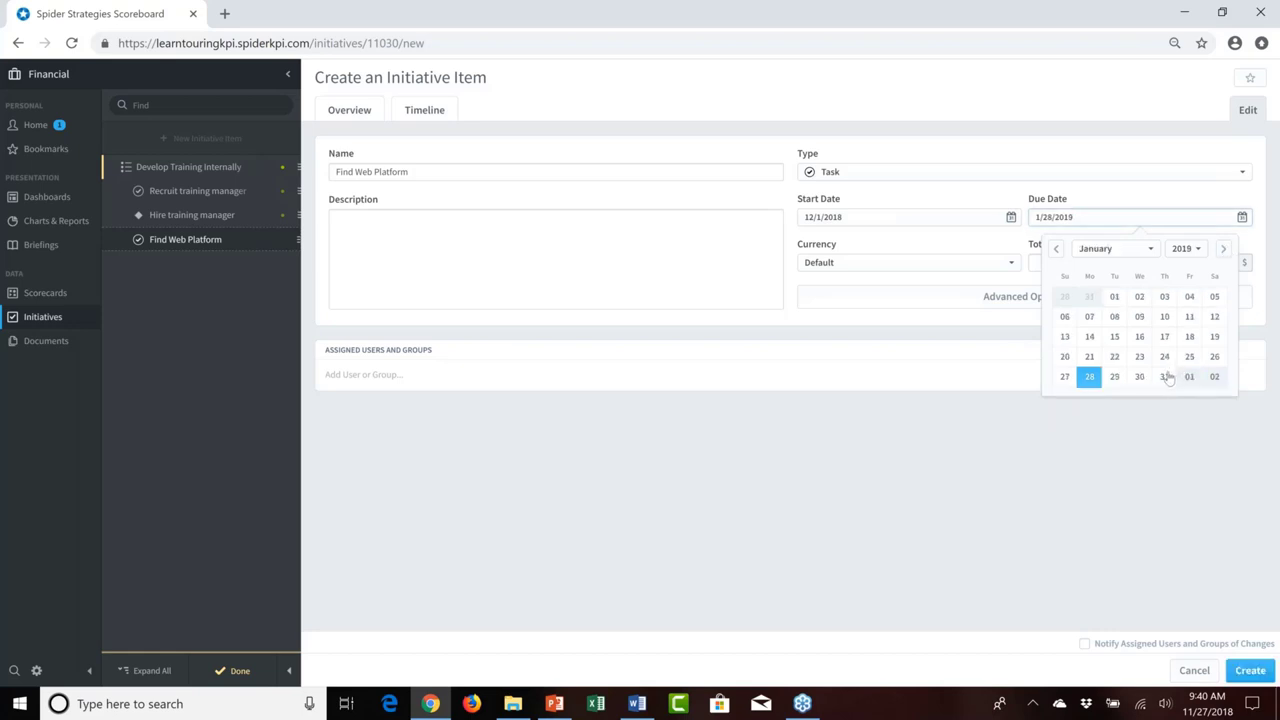
left_click(1166, 377)
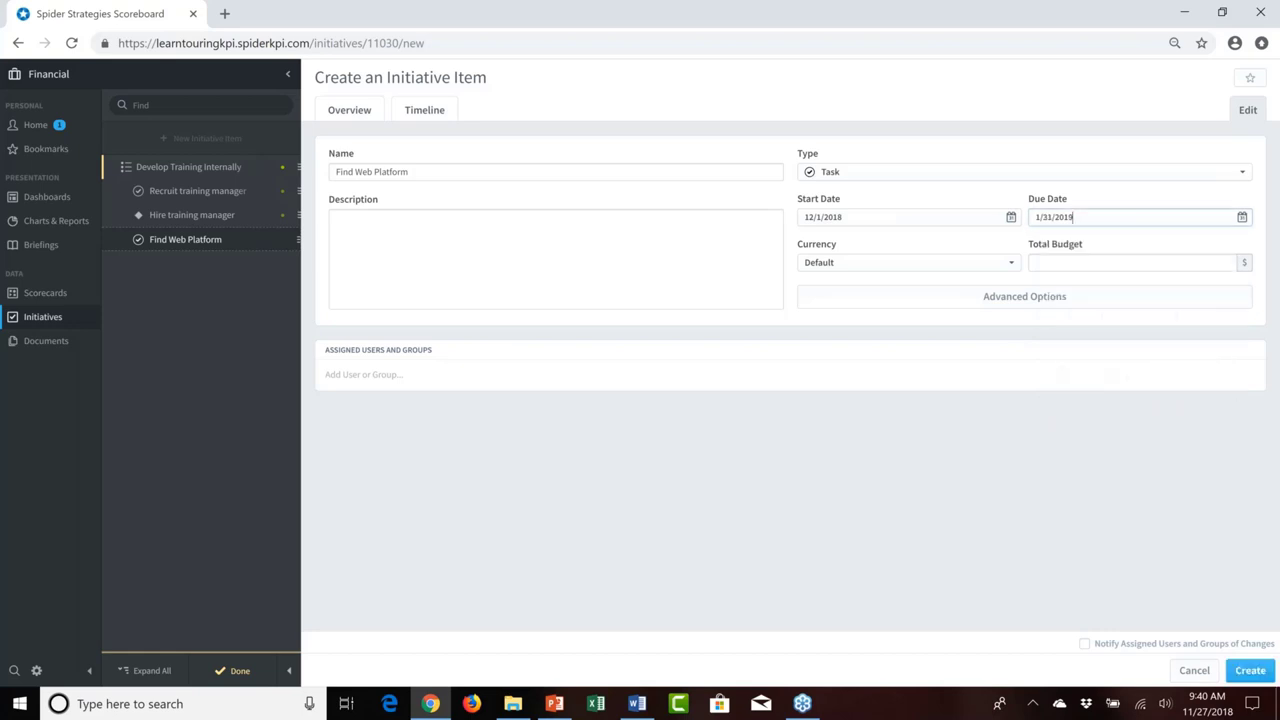
Create the Find Web Platform task with a total budget of 5000 and finish editing the initiative tree
left_click(1074, 267)
type("500")
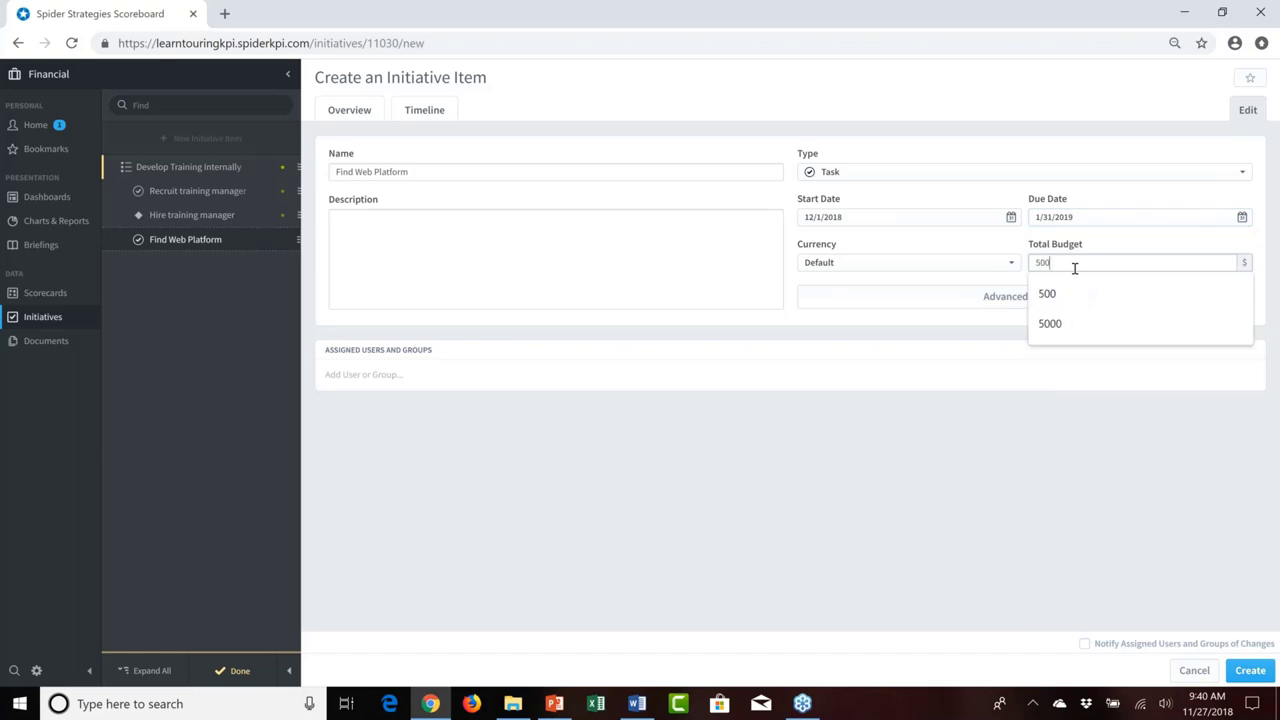
type("0")
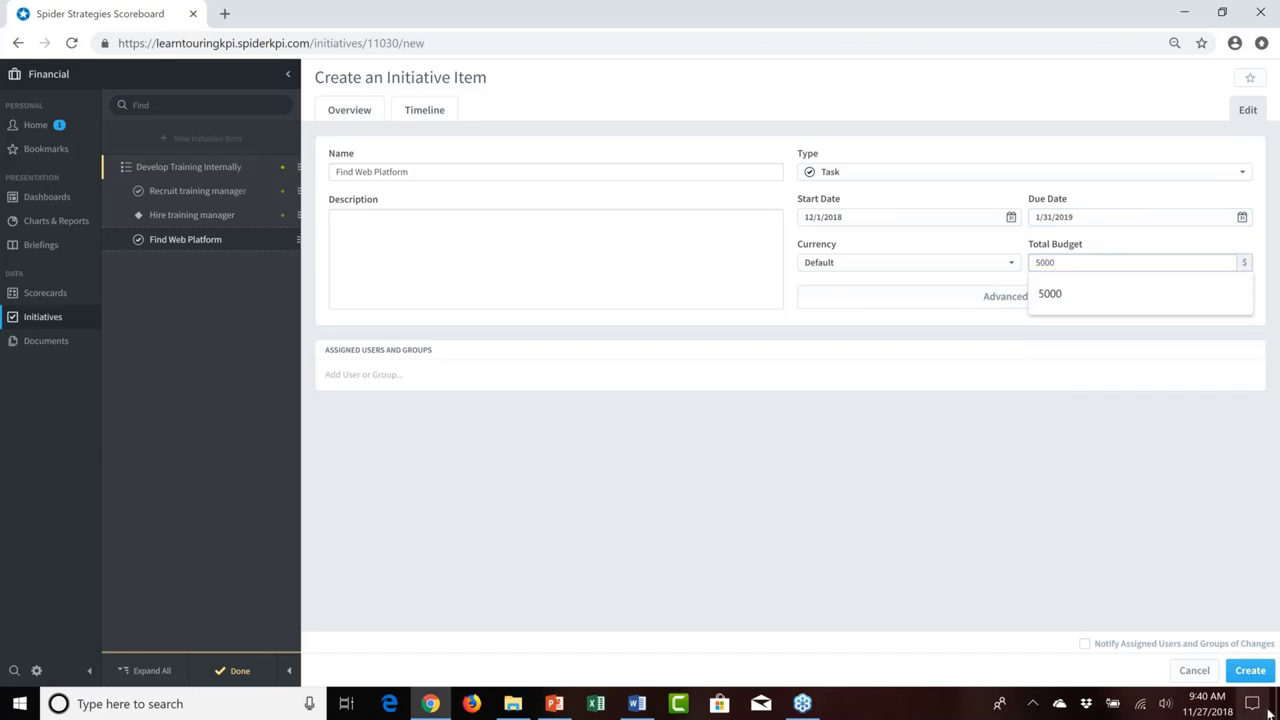
left_click(1250, 670)
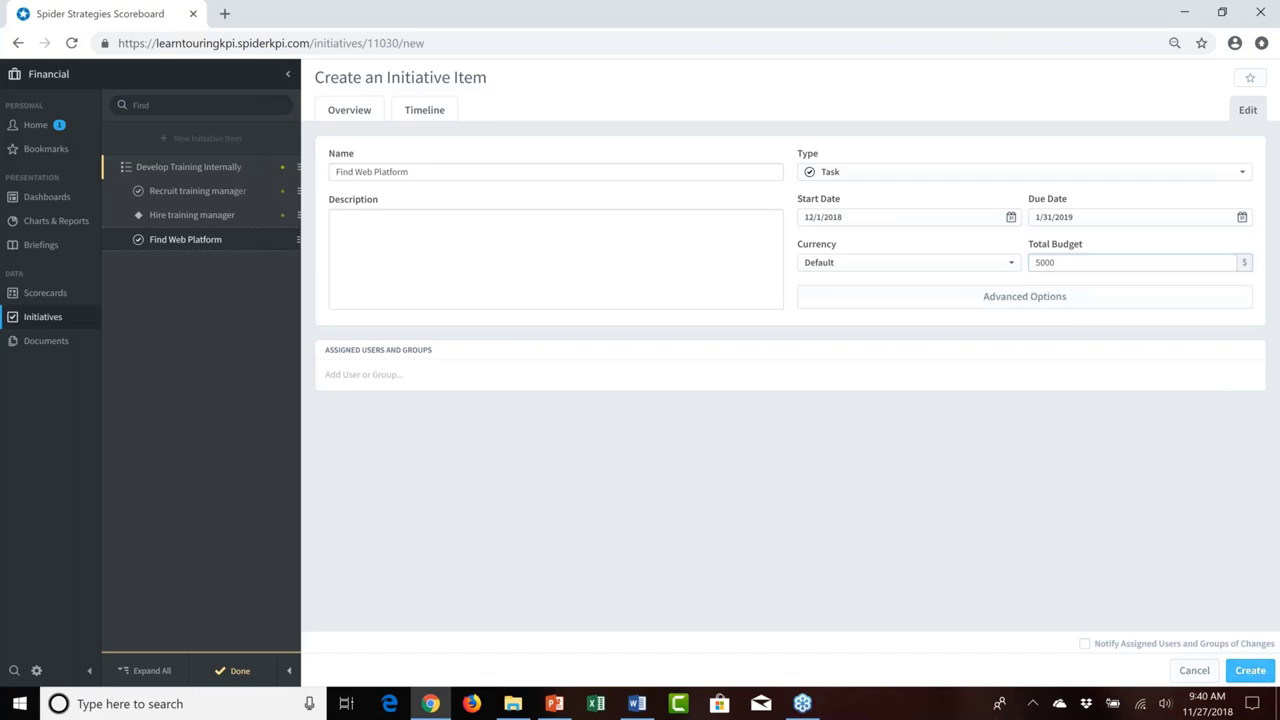
left_click(1250, 670)
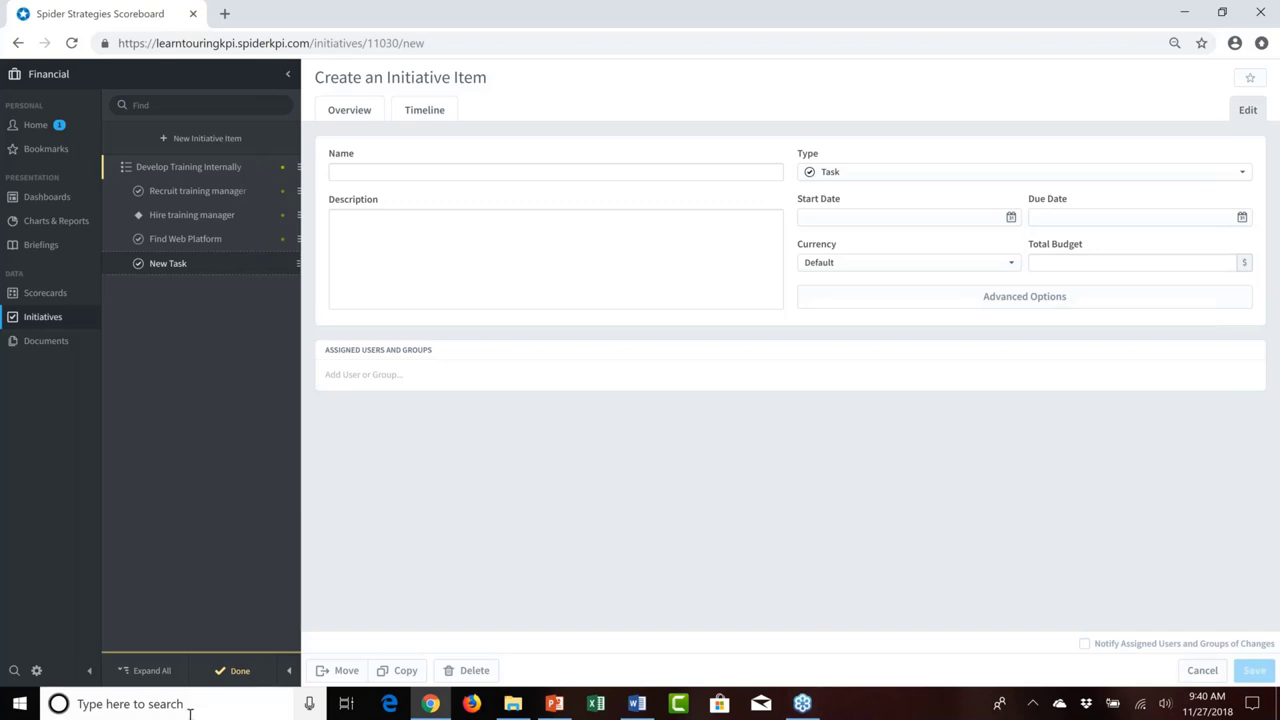
left_click(240, 671)
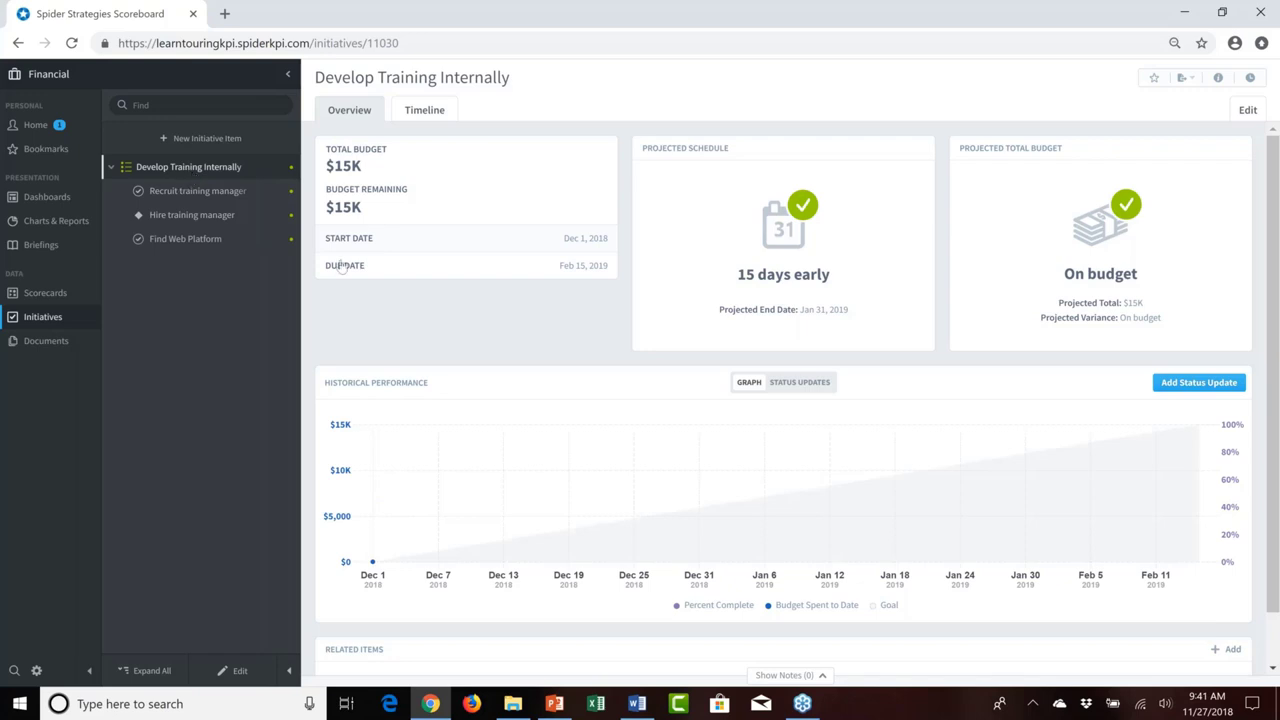
Add the Financial scorecard's Training Revenue KPI as a related item of Develop Training Internally
left_click(1272, 669)
left_click(1272, 669)
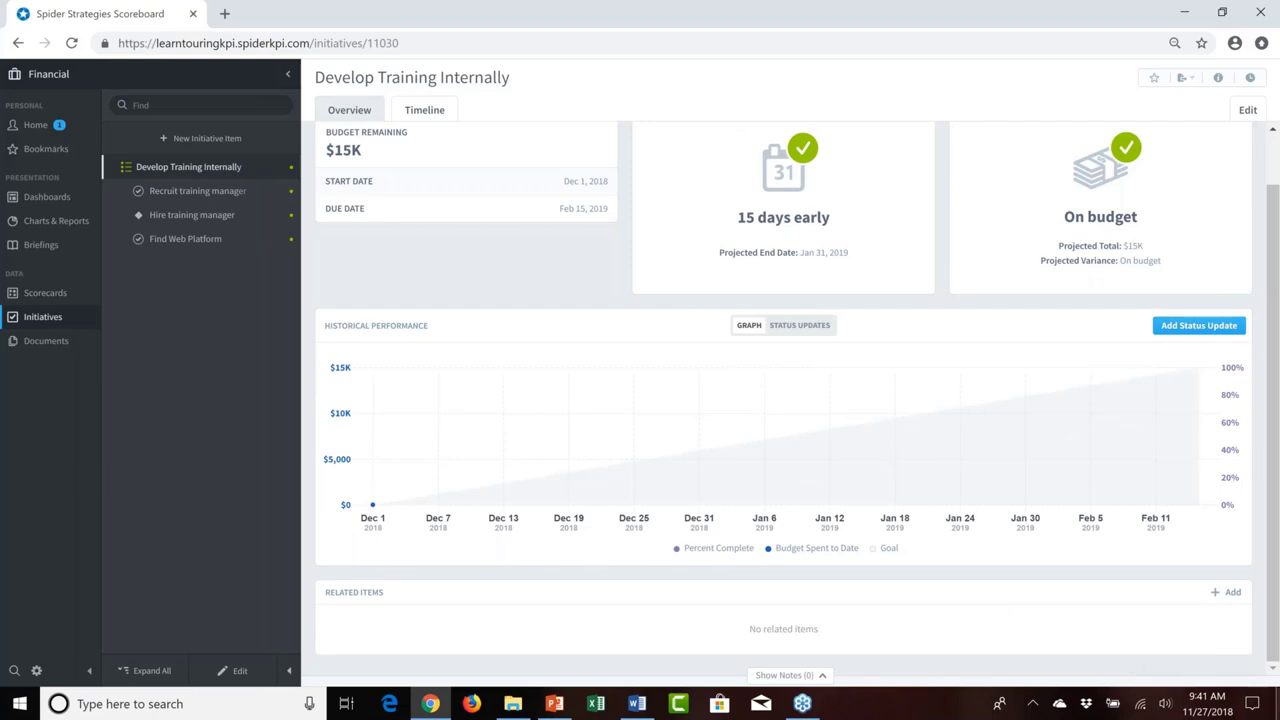
left_click(1225, 592)
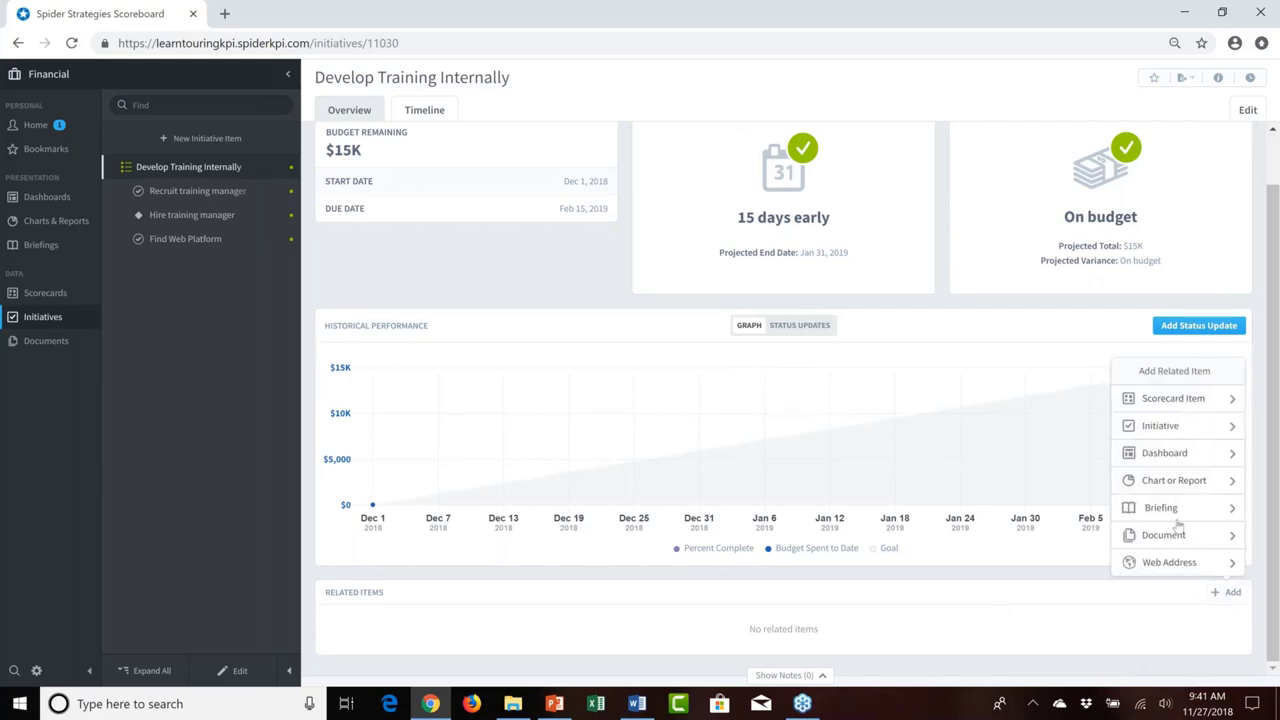
left_click(1176, 399)
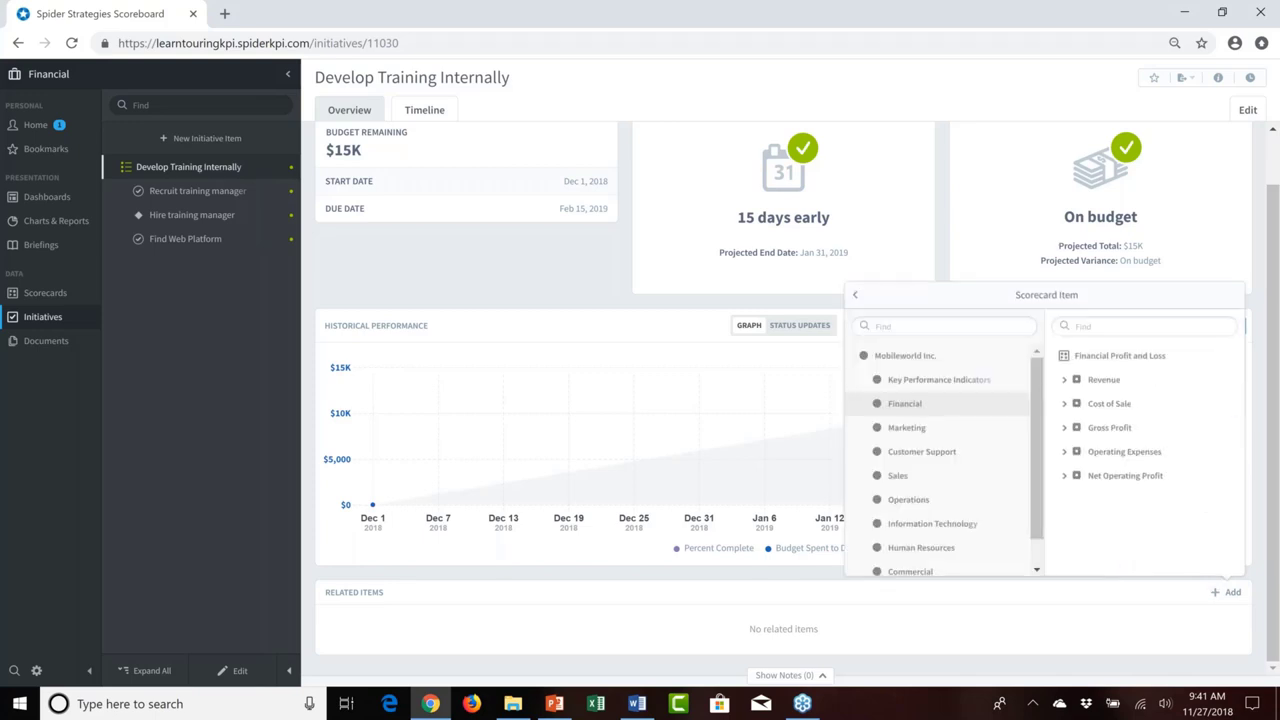
left_click(1065, 380)
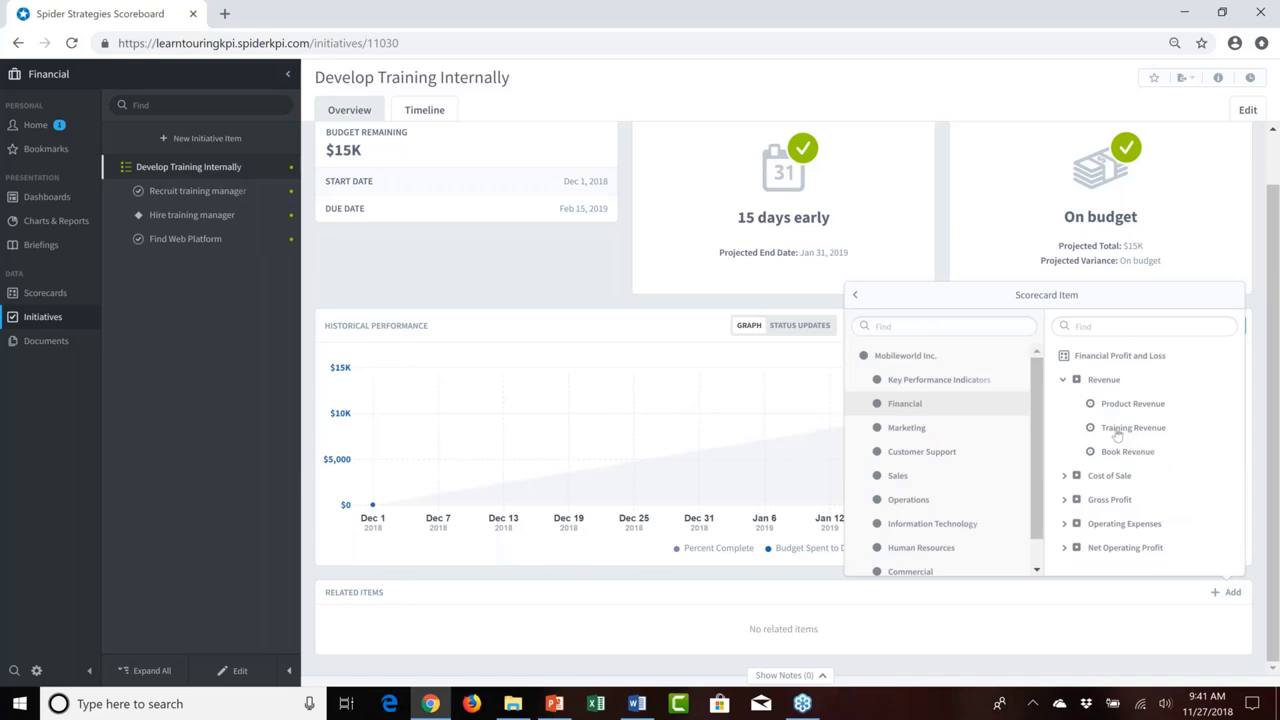
mouse_move(1117, 433)
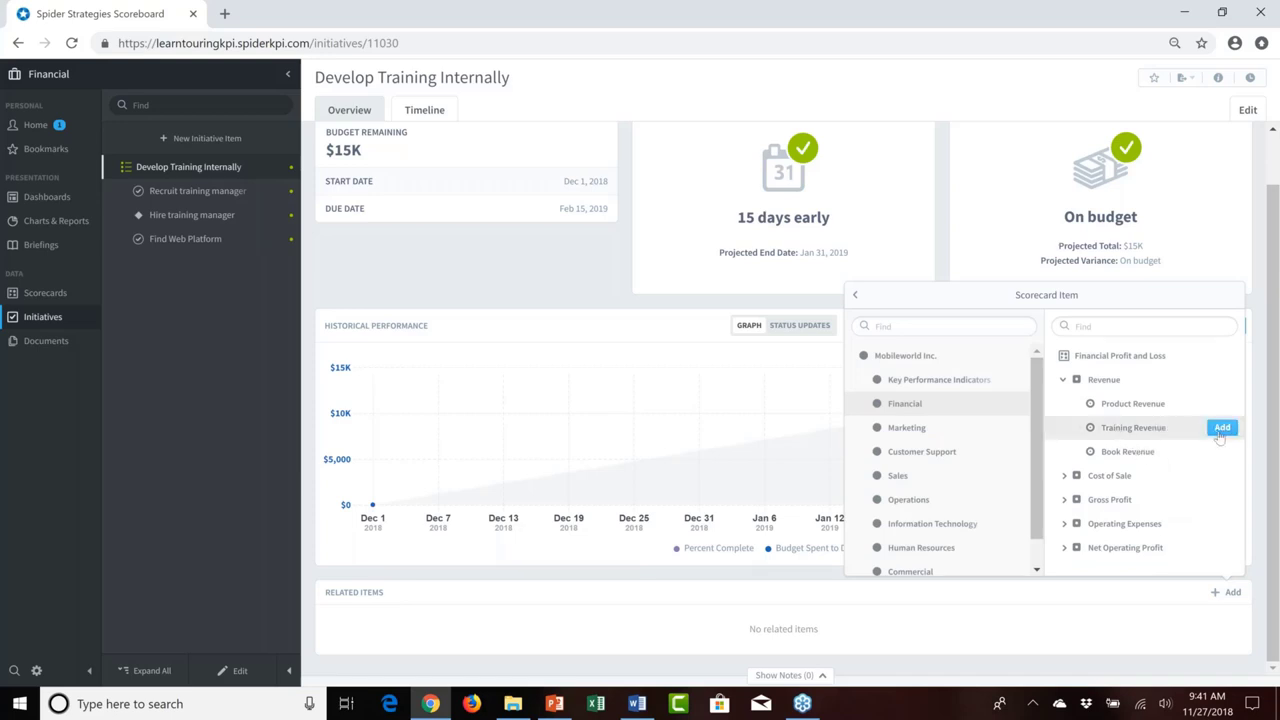
left_click(1222, 428)
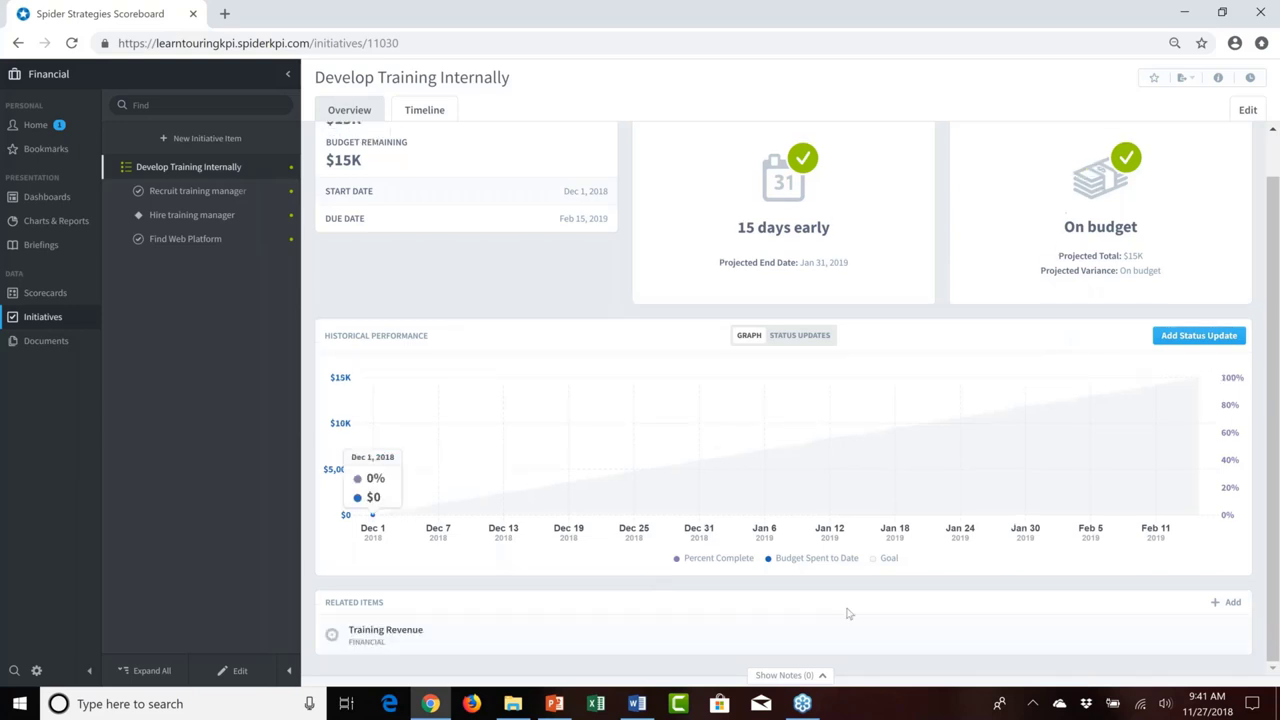
Add the Financial scorecard's overall Revenue item to the related items of Develop Training Internally
left_click(1228, 602)
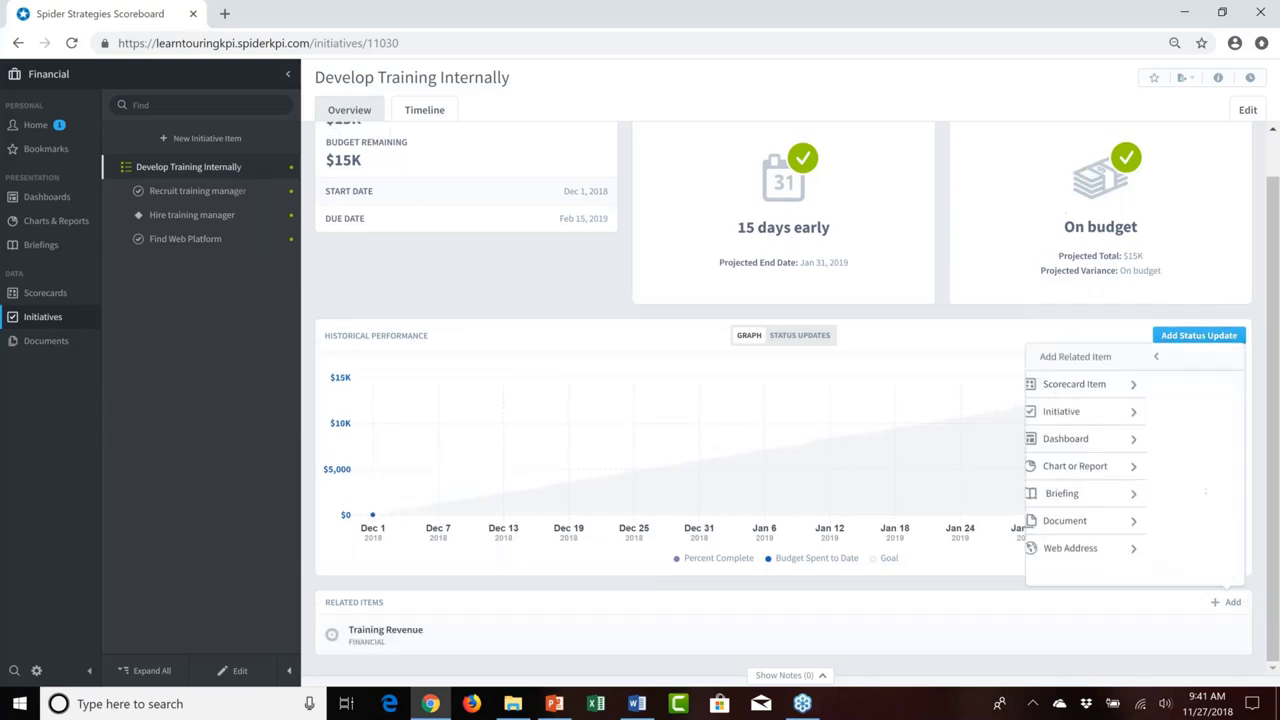
left_click(1077, 381)
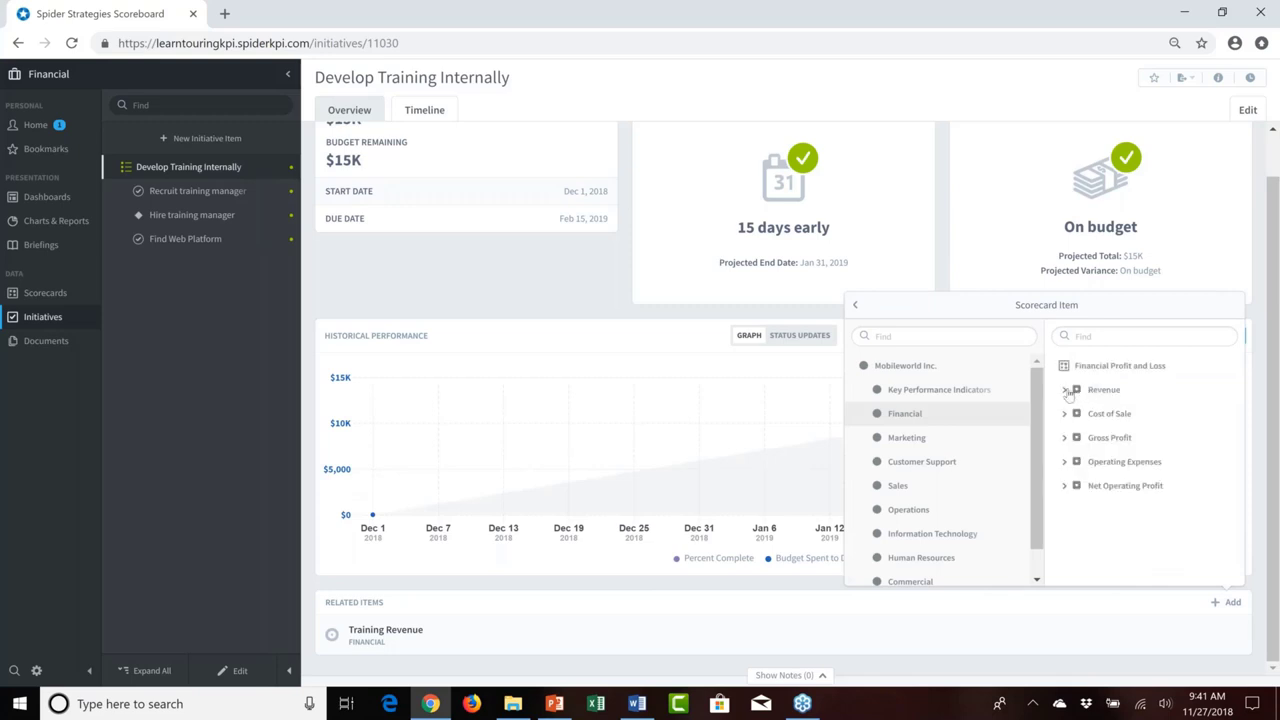
left_click(1068, 390)
left_click(1106, 392)
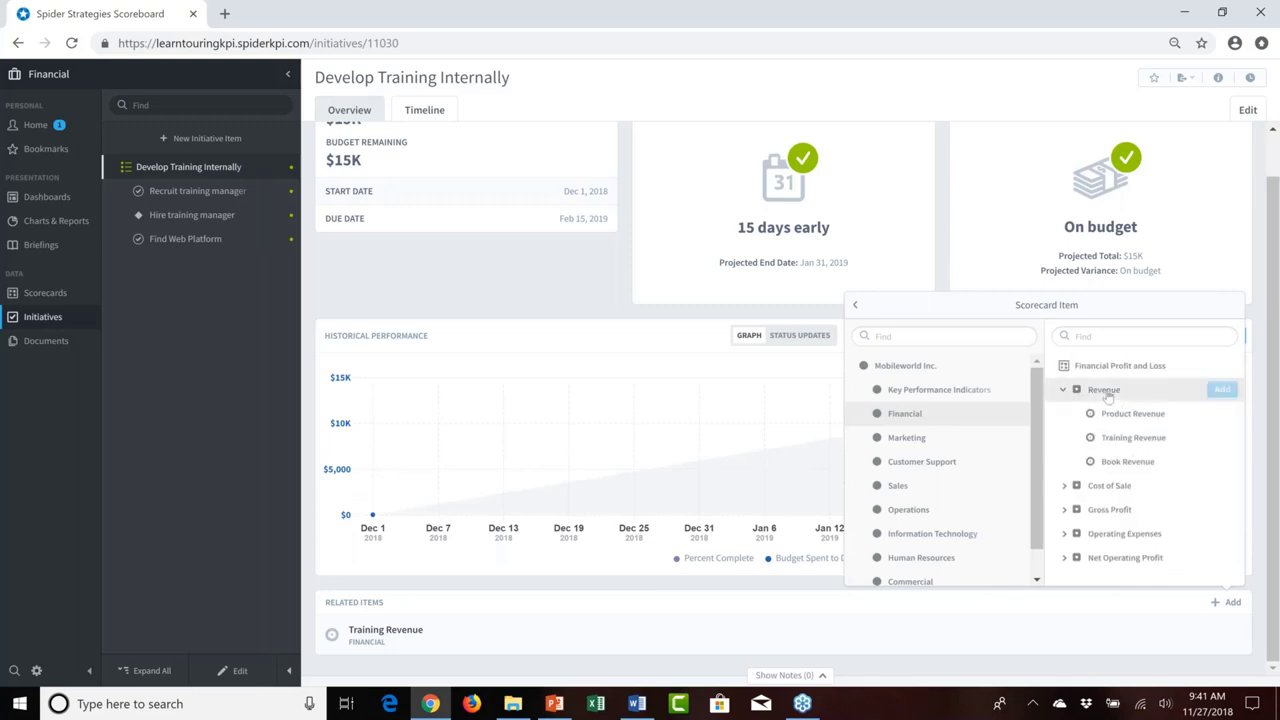
left_click(1218, 390)
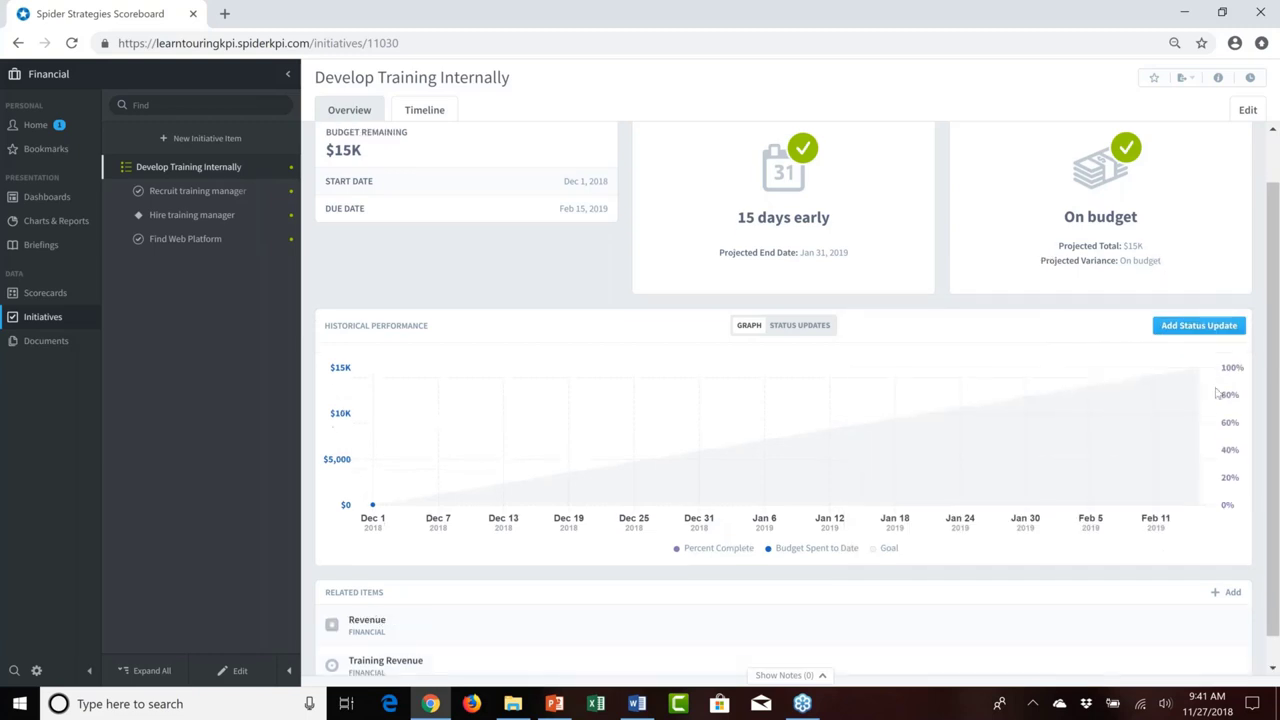
Add Salaries & Wages from the Financial scorecard's Operating Expenses to the related items of Develop Training Internally
left_click(1230, 593)
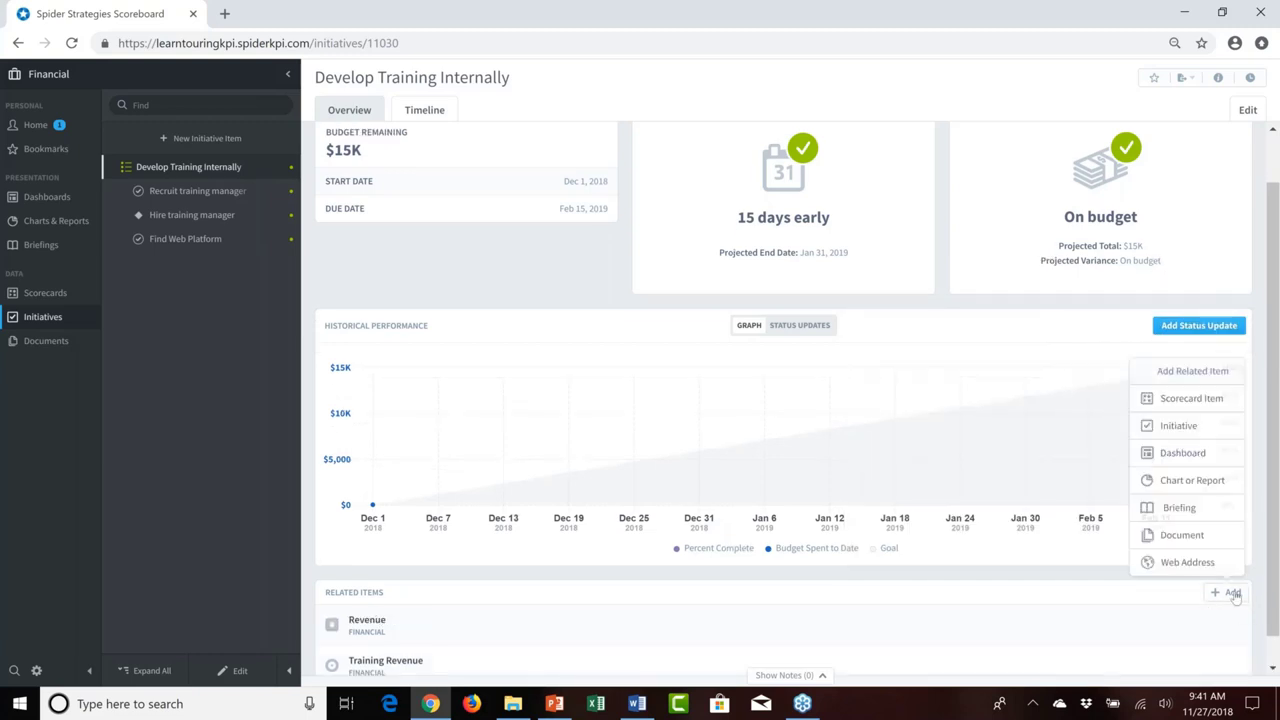
left_click(1185, 405)
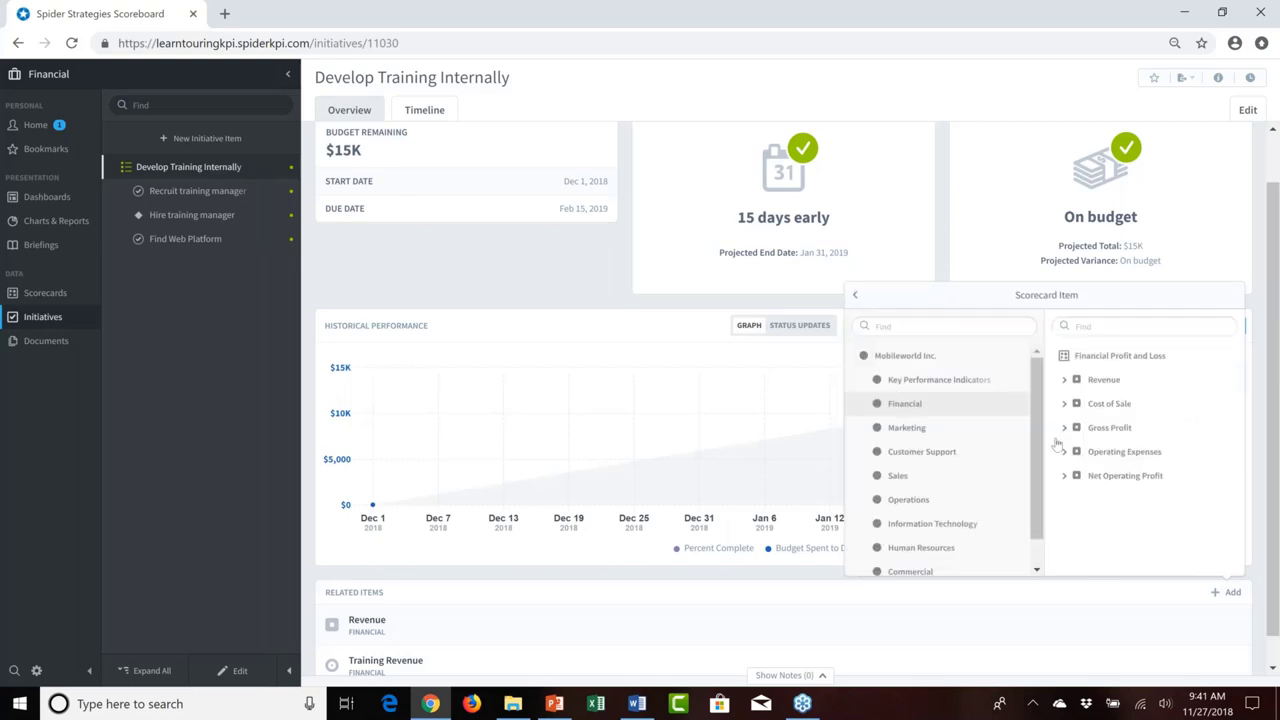
left_click(1064, 452)
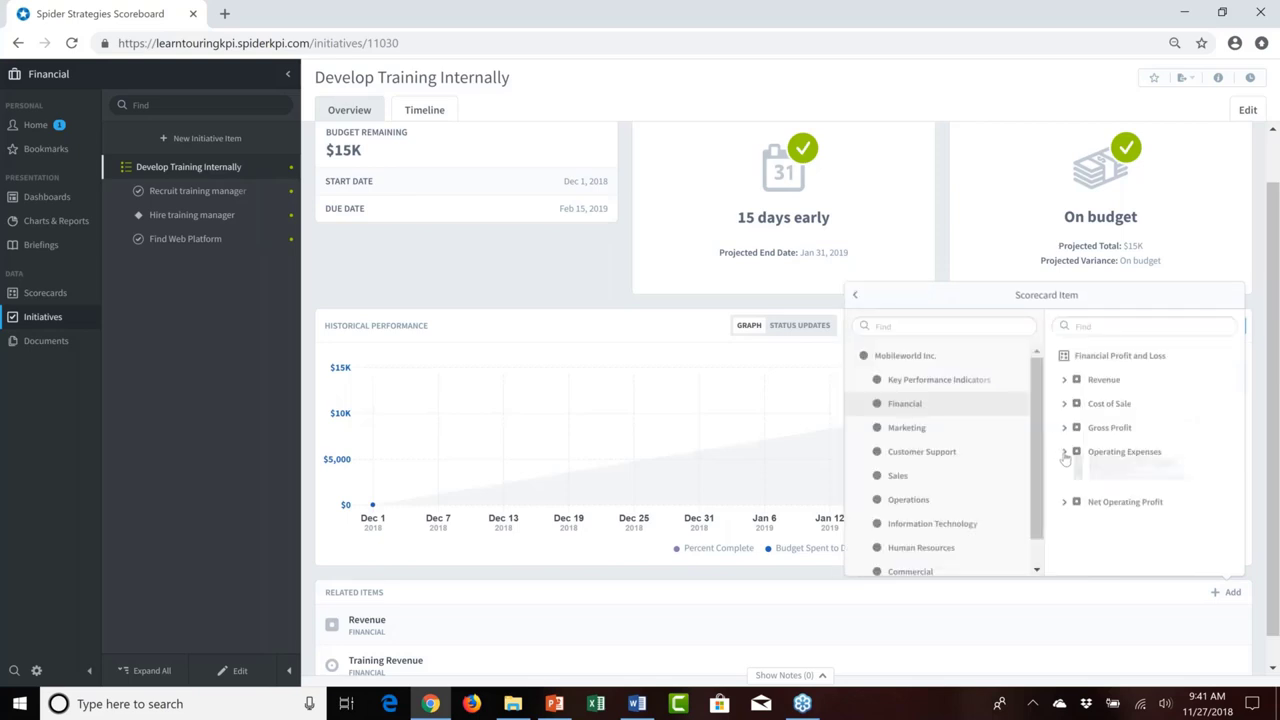
mouse_move(1200, 476)
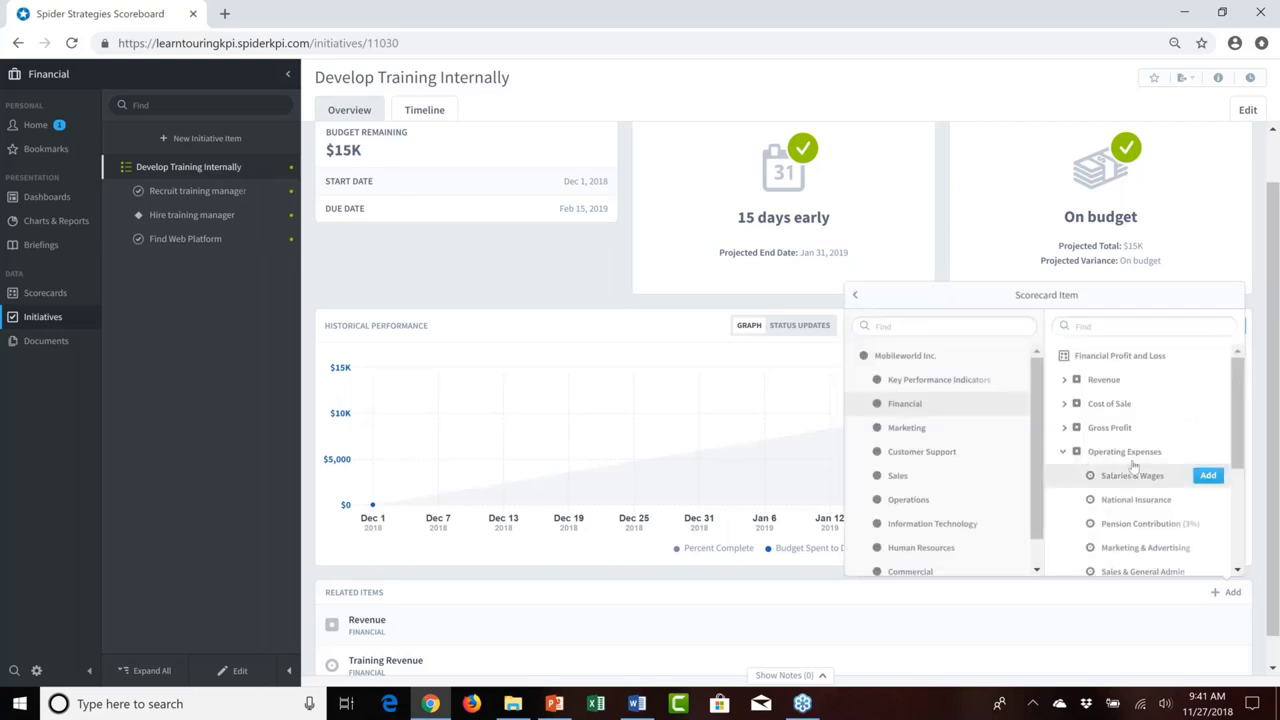
left_click(1208, 476)
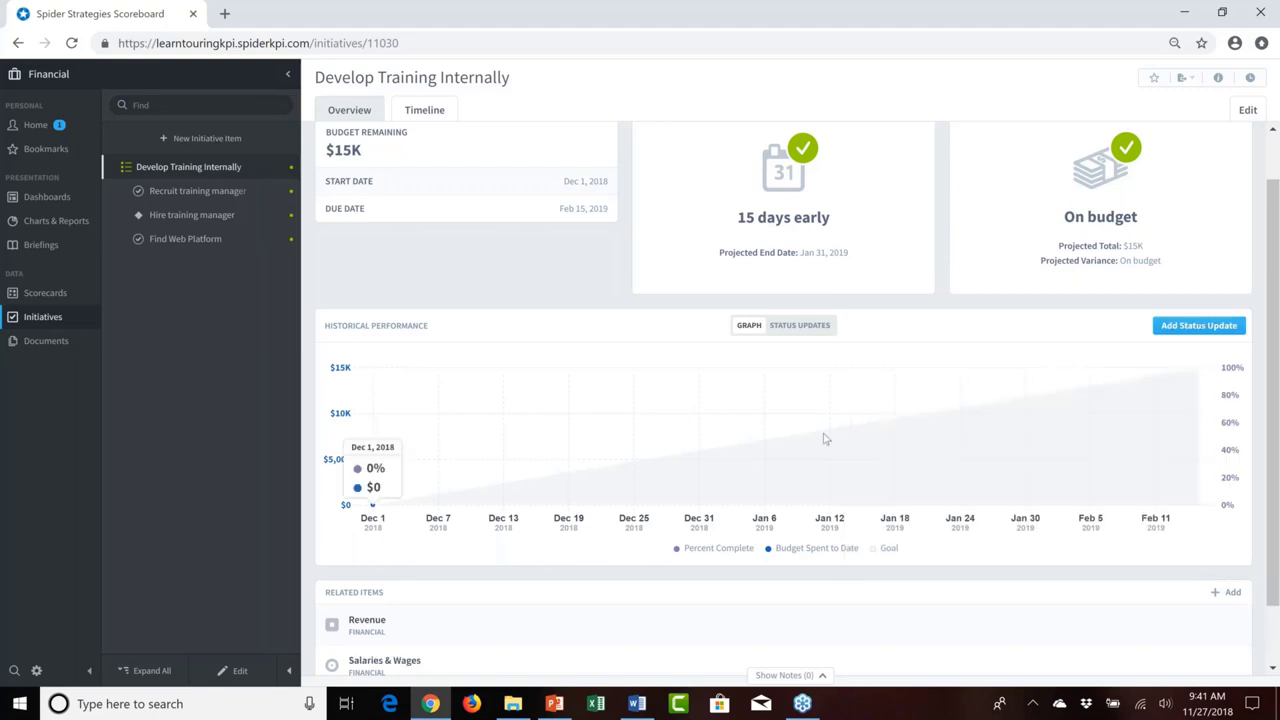
scroll(812, 452, "down", 1)
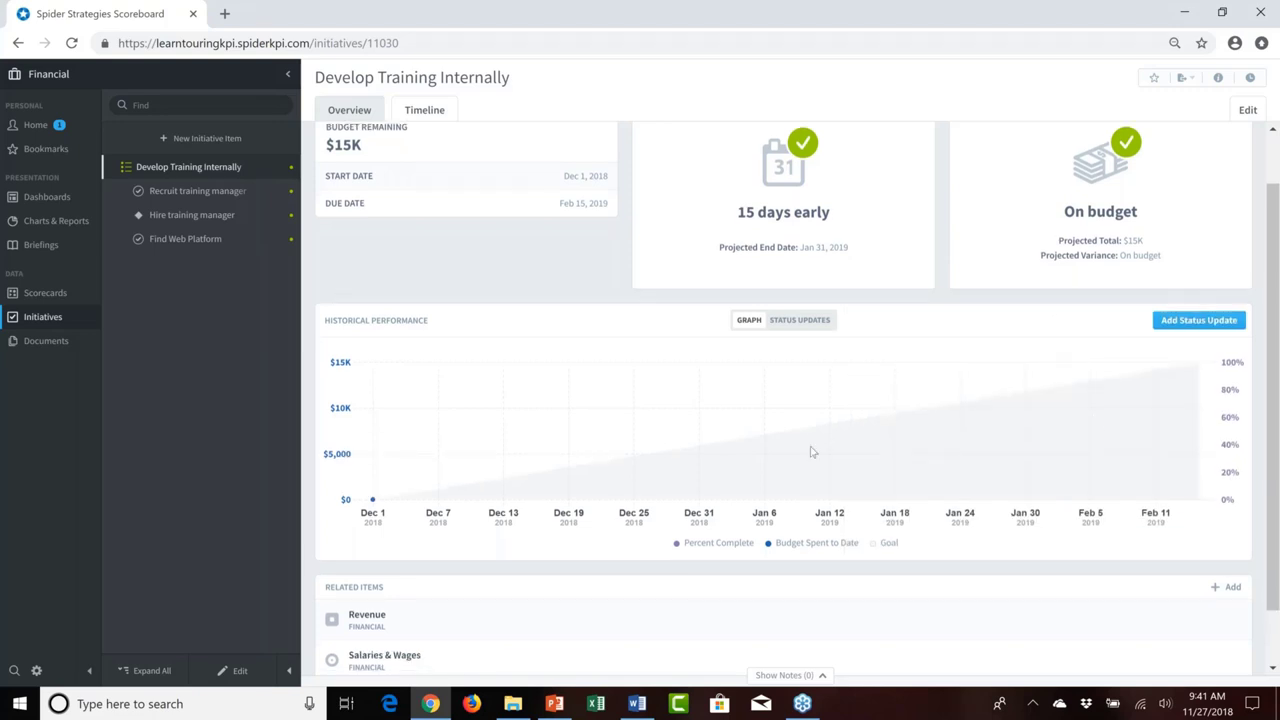
Open Salaries & Wages from the related items of Develop Training Internally to examine its linked initiative, and return to the initiative
scroll(812, 452, "down", 1)
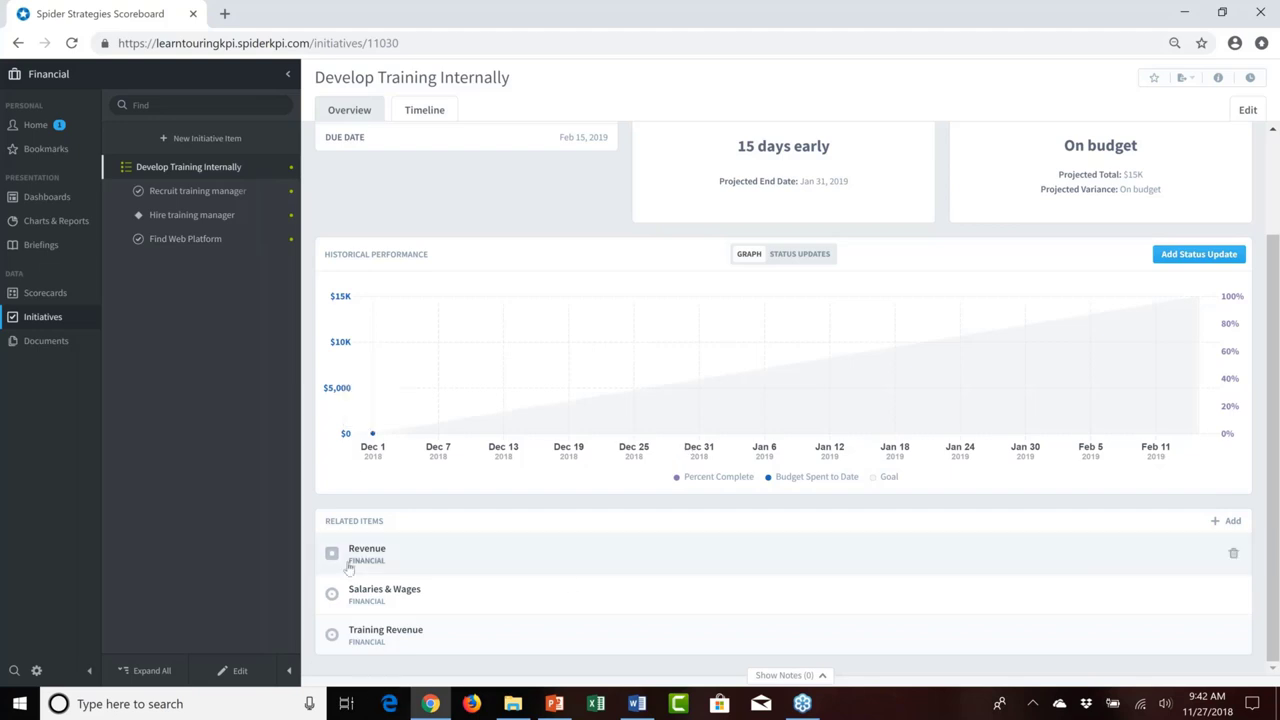
left_click(368, 598)
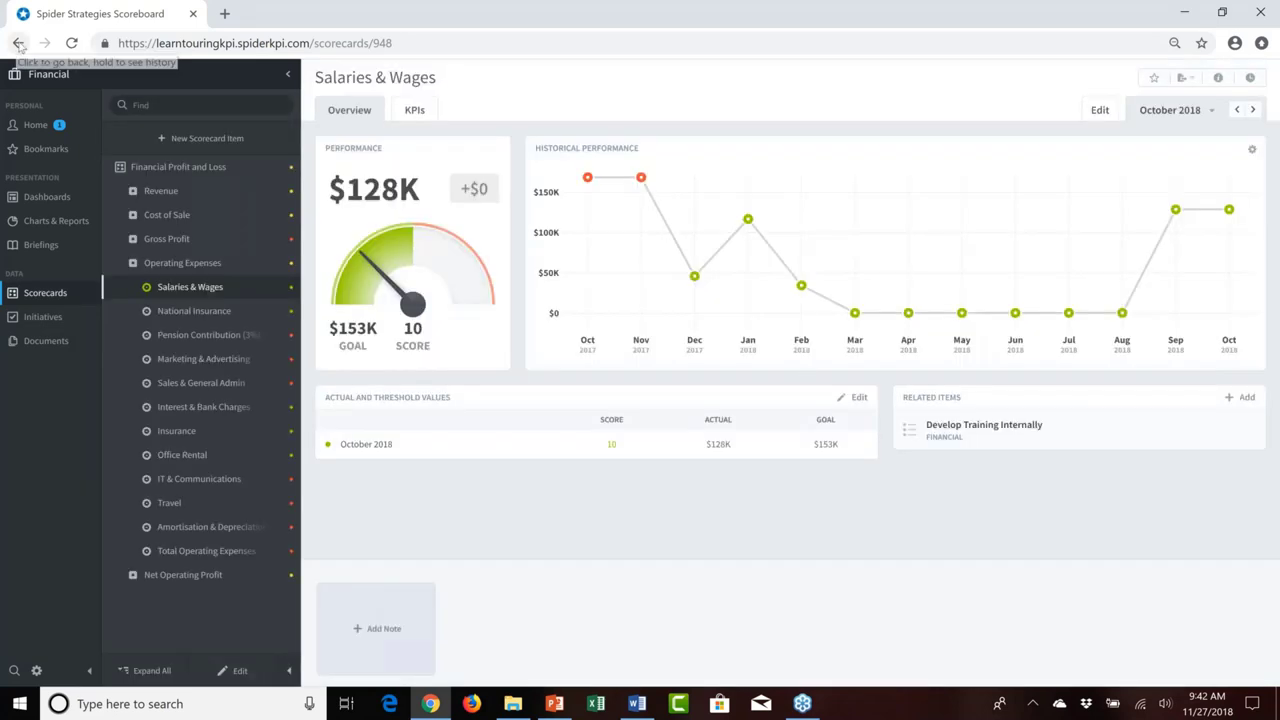
left_click(18, 43)
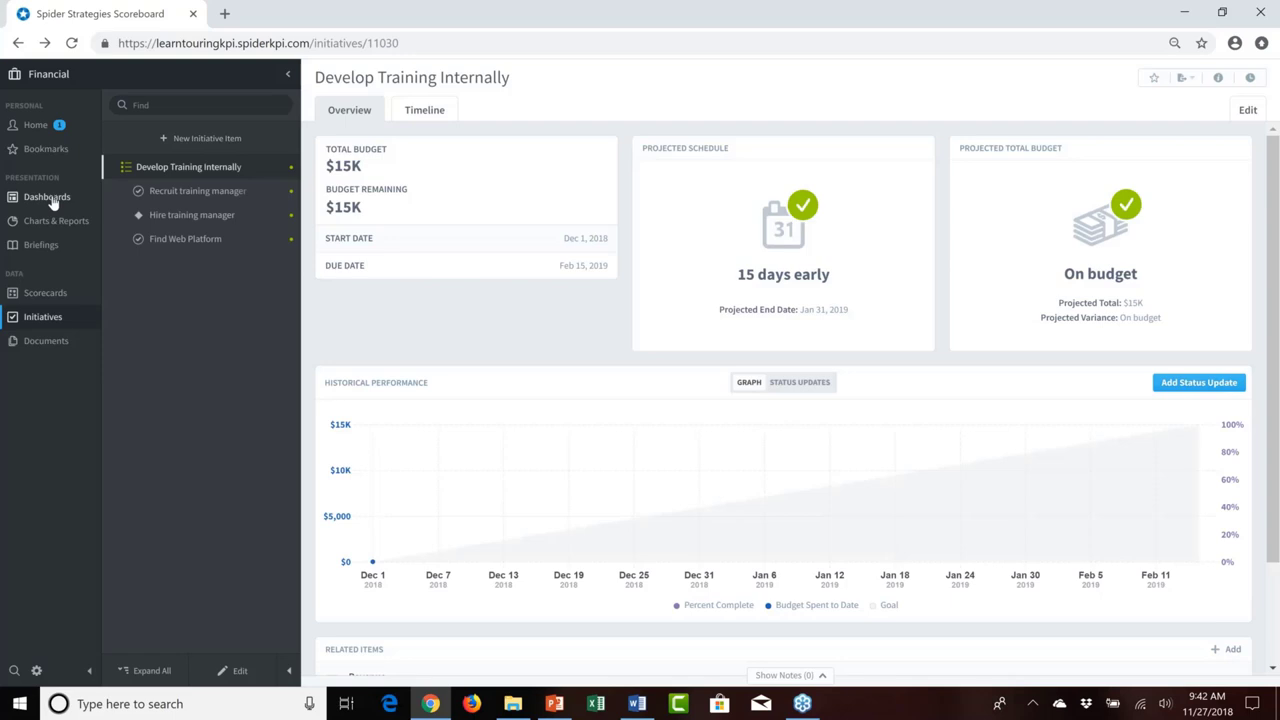
Create a blank Financial dashboard named Dashboard and open its layout editor in full screen
left_click(47, 197)
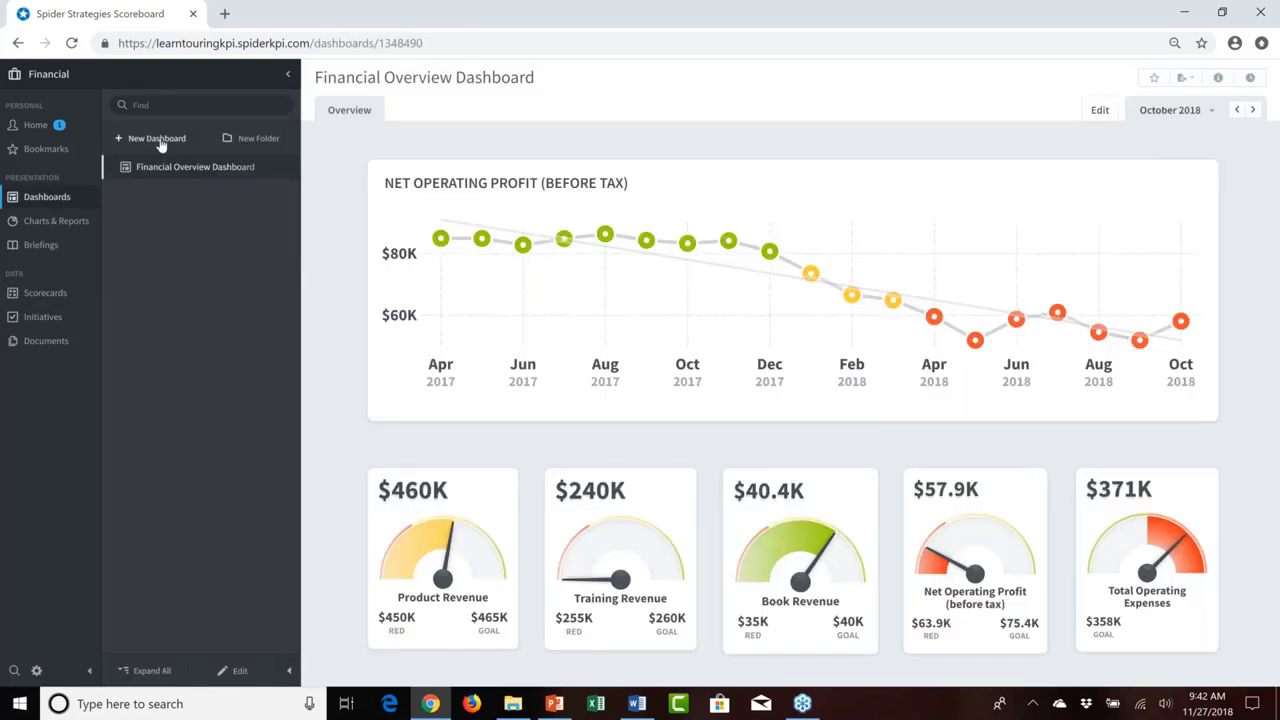
left_click(157, 139)
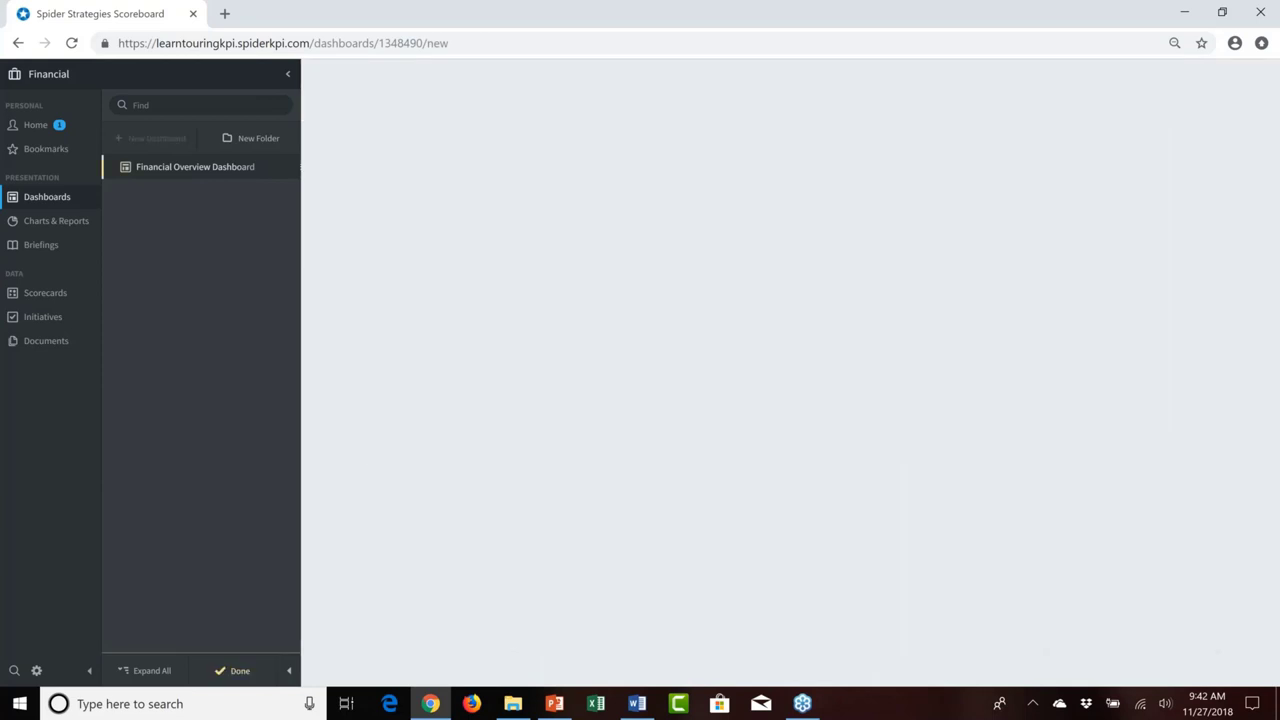
type("D")
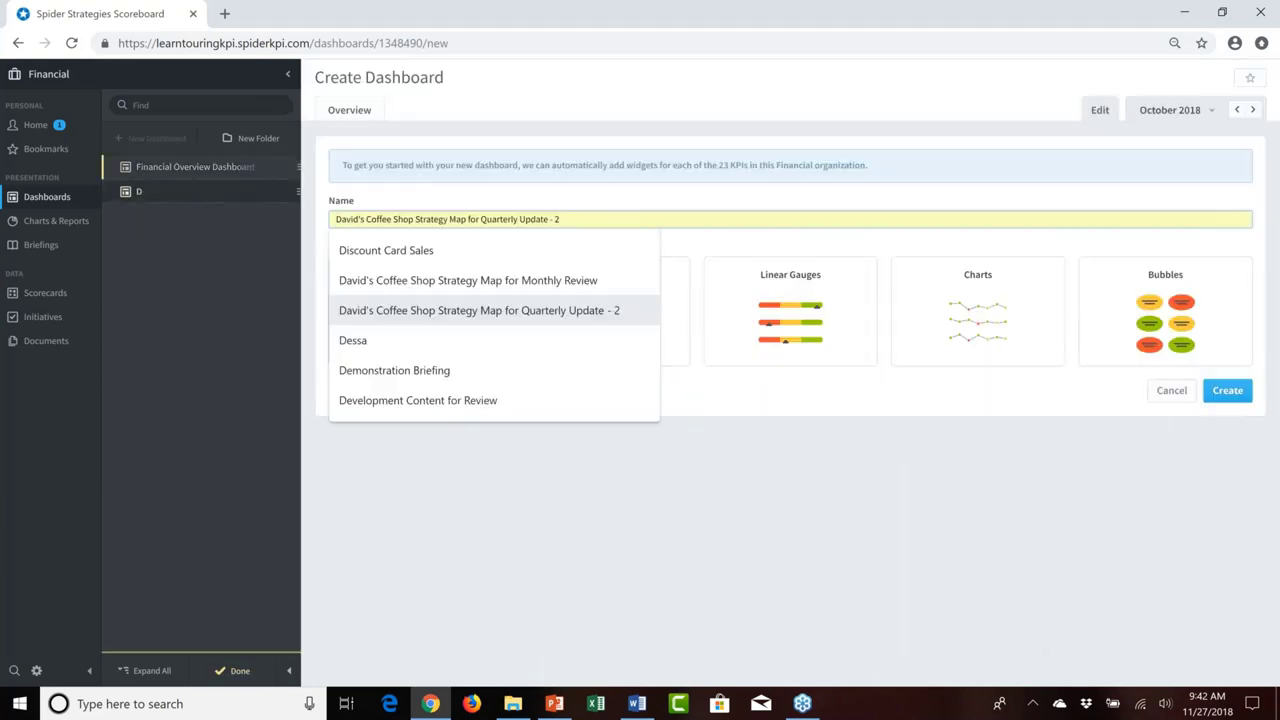
type("ashboard")
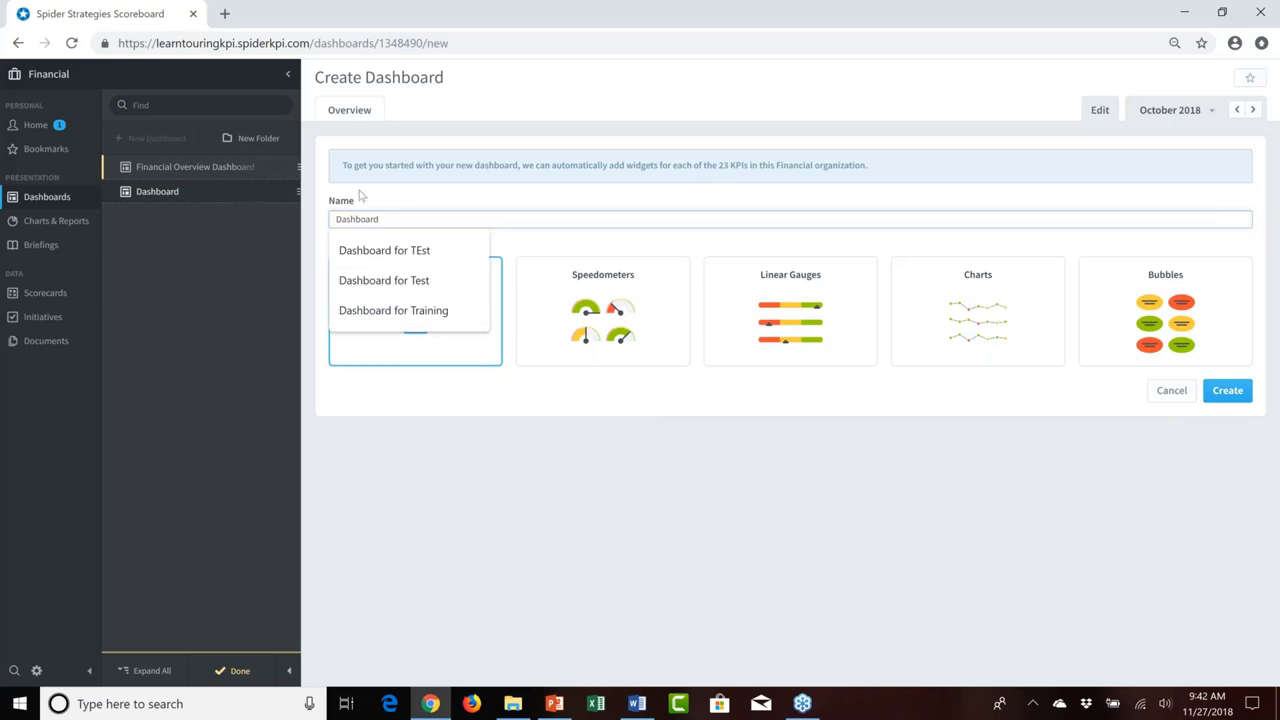
key("Return")
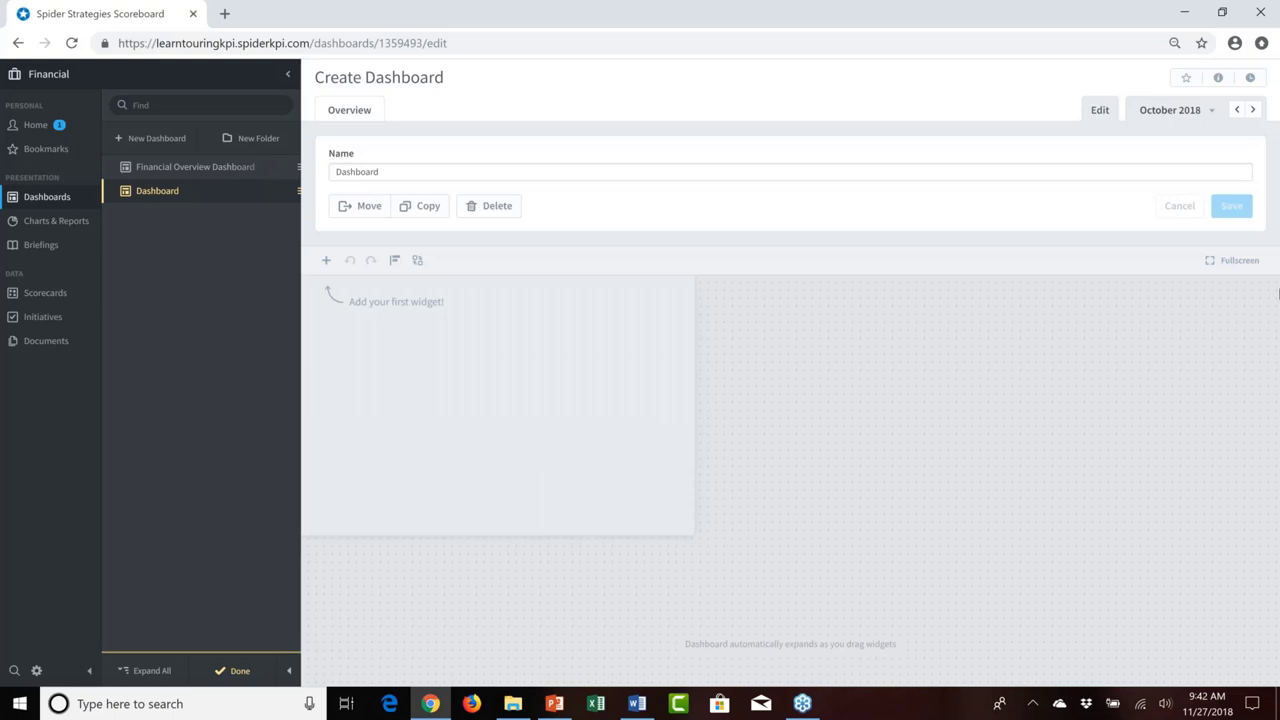
left_click(1233, 261)
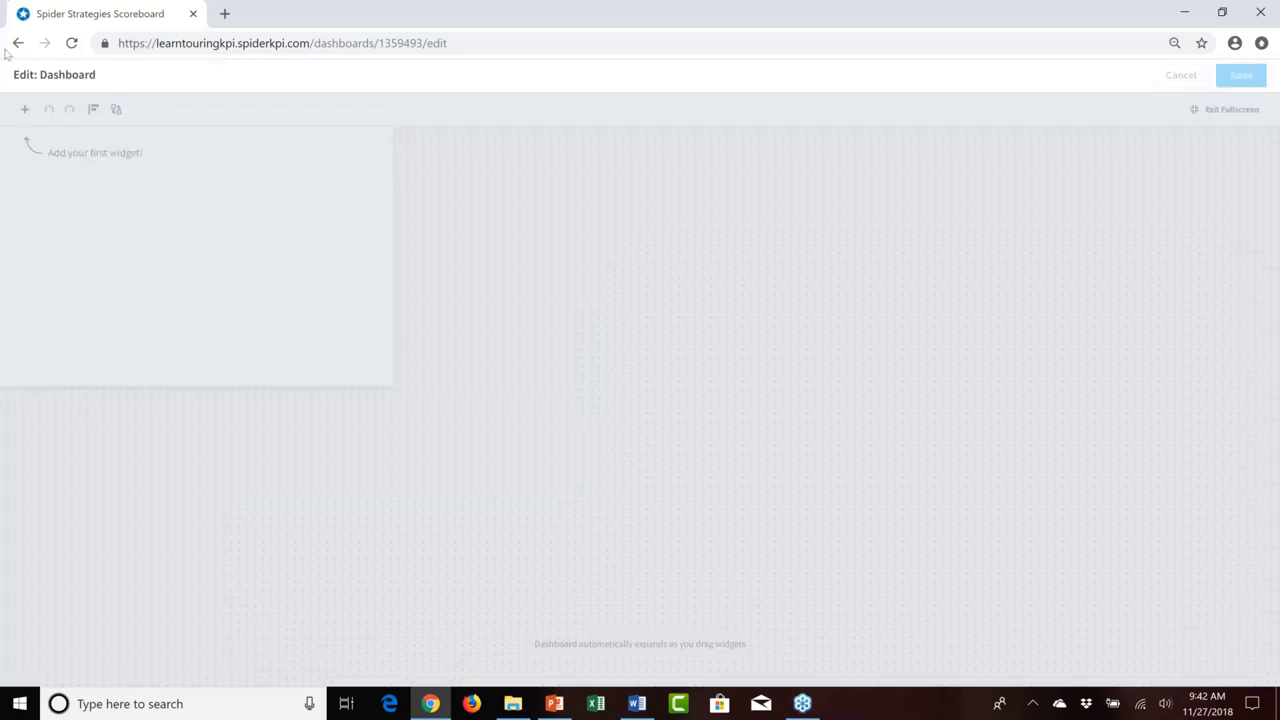
Add an initiative chart of the Financial organization's Develop Training Internally to the dashboard
left_click(25, 110)
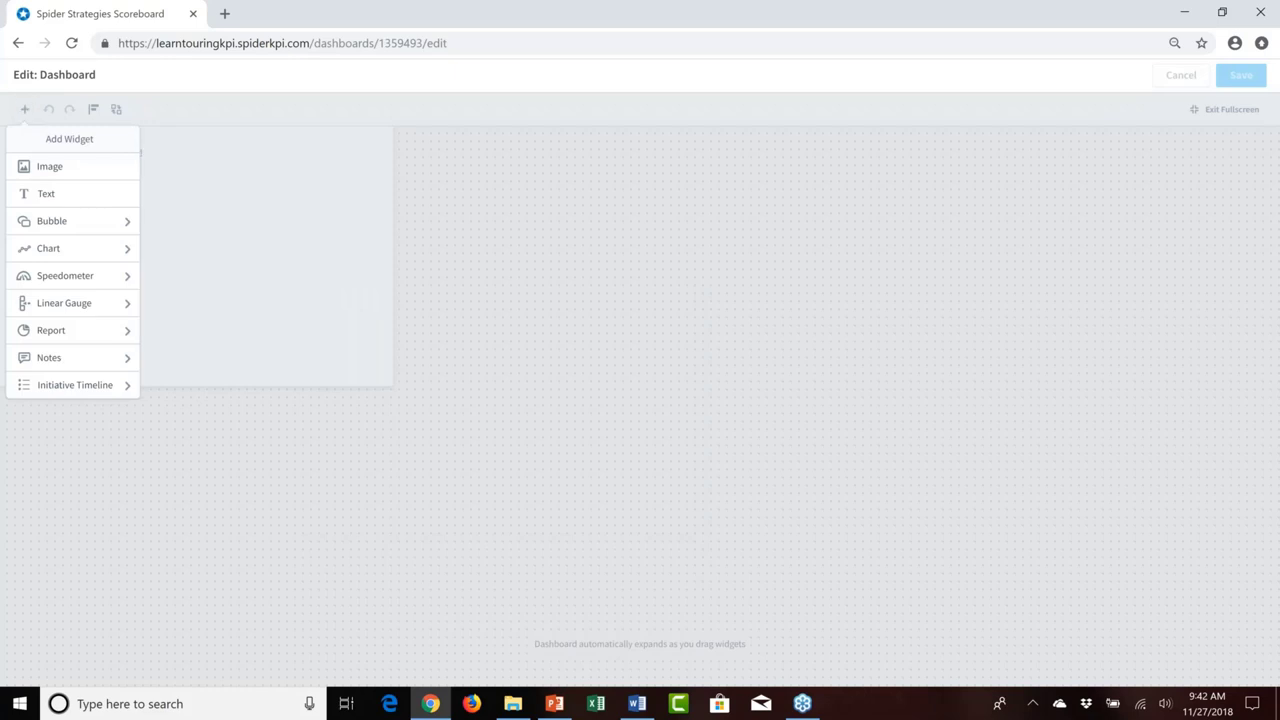
left_click(60, 252)
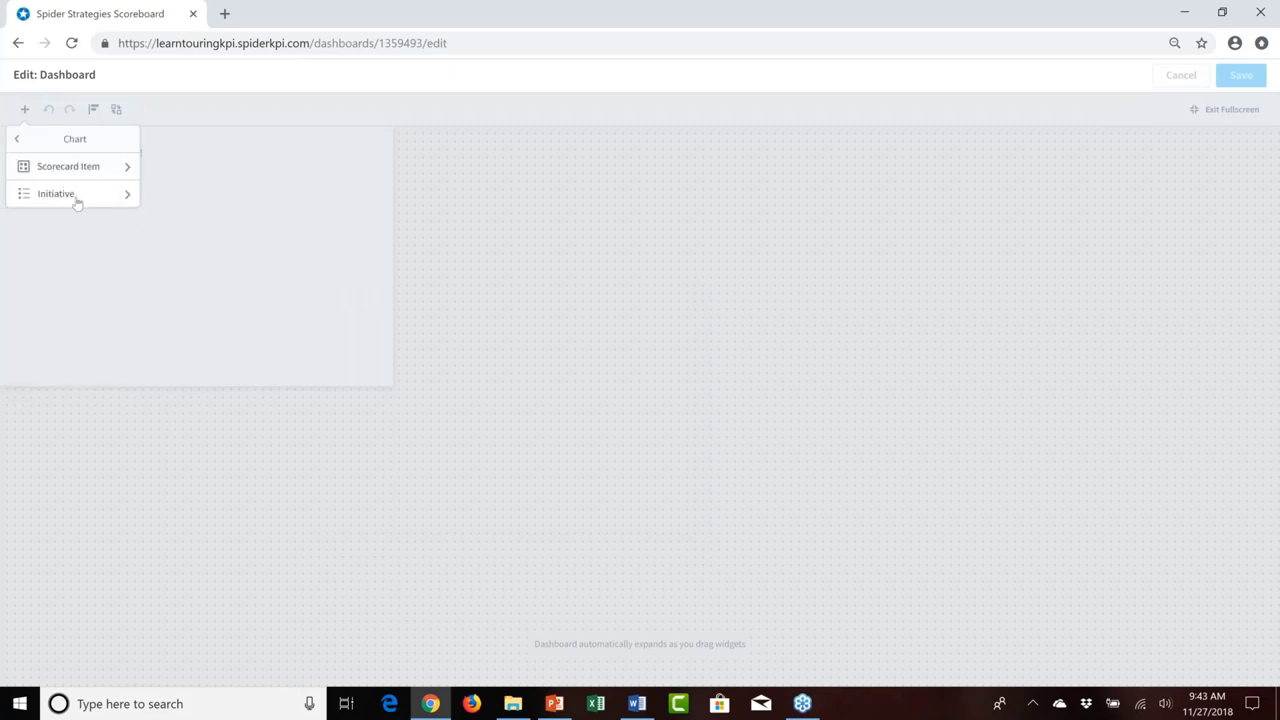
left_click(77, 203)
mouse_move(279, 202)
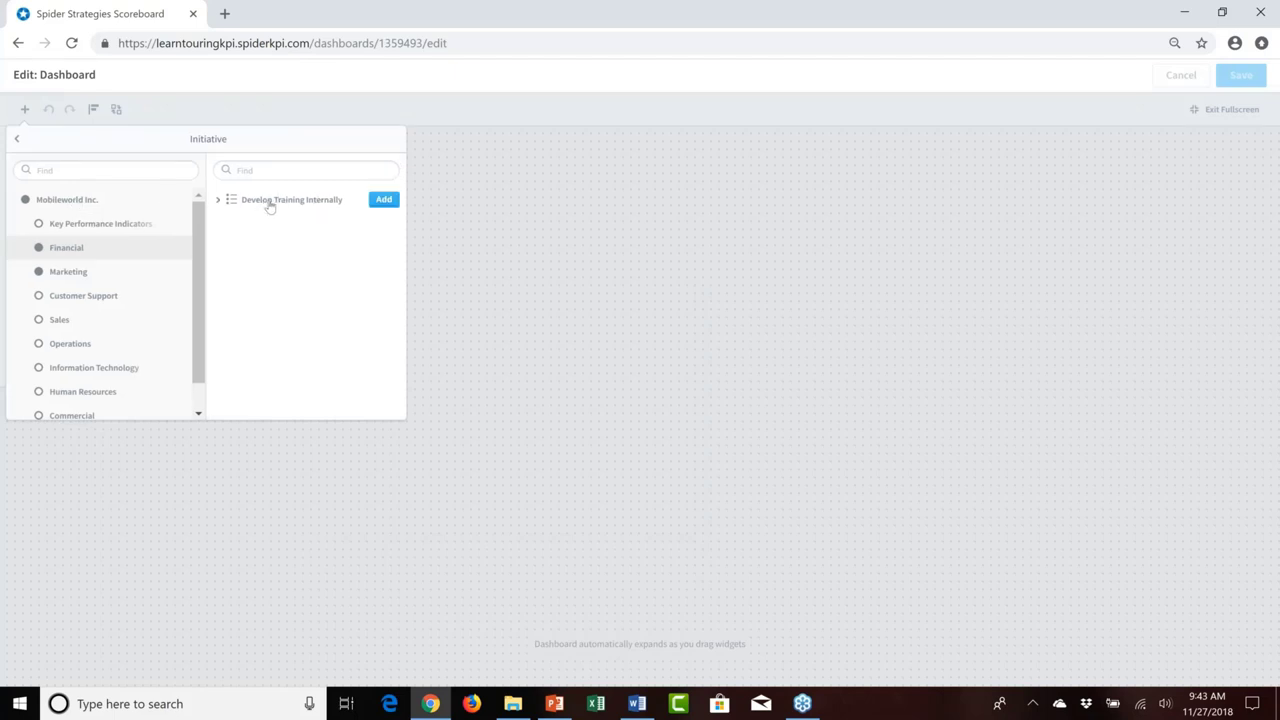
left_click(269, 204)
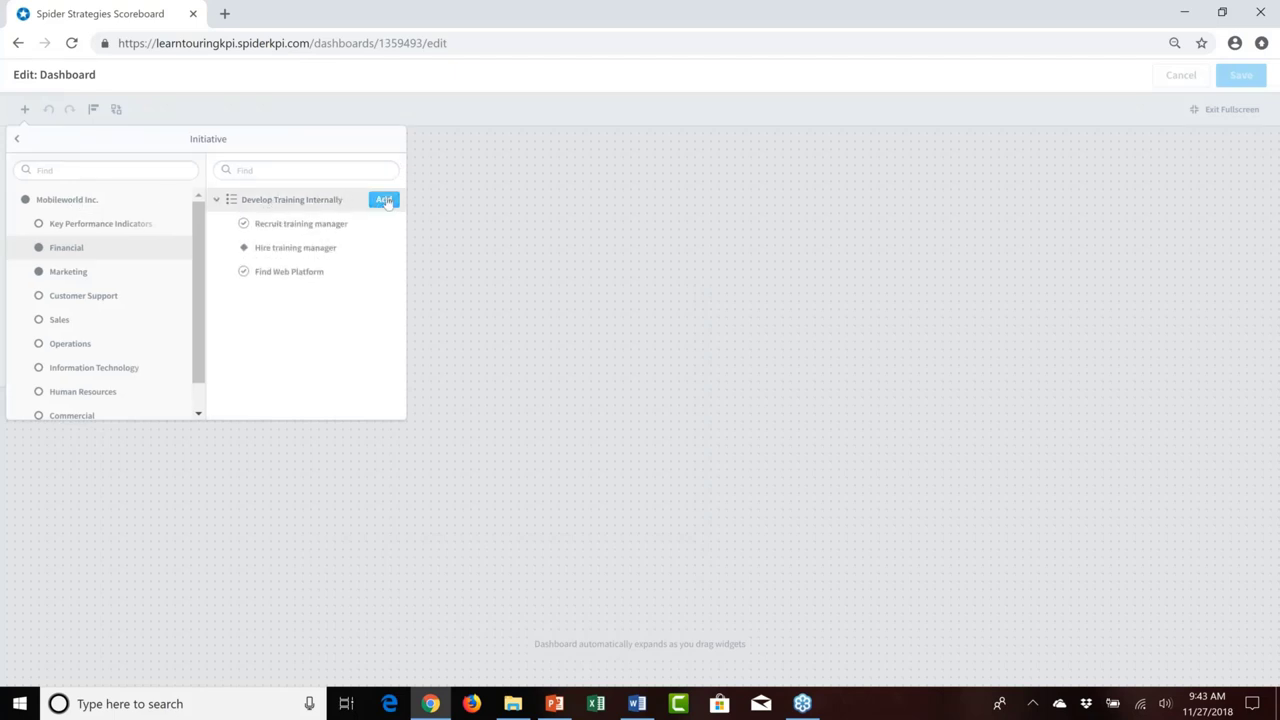
left_click(383, 199)
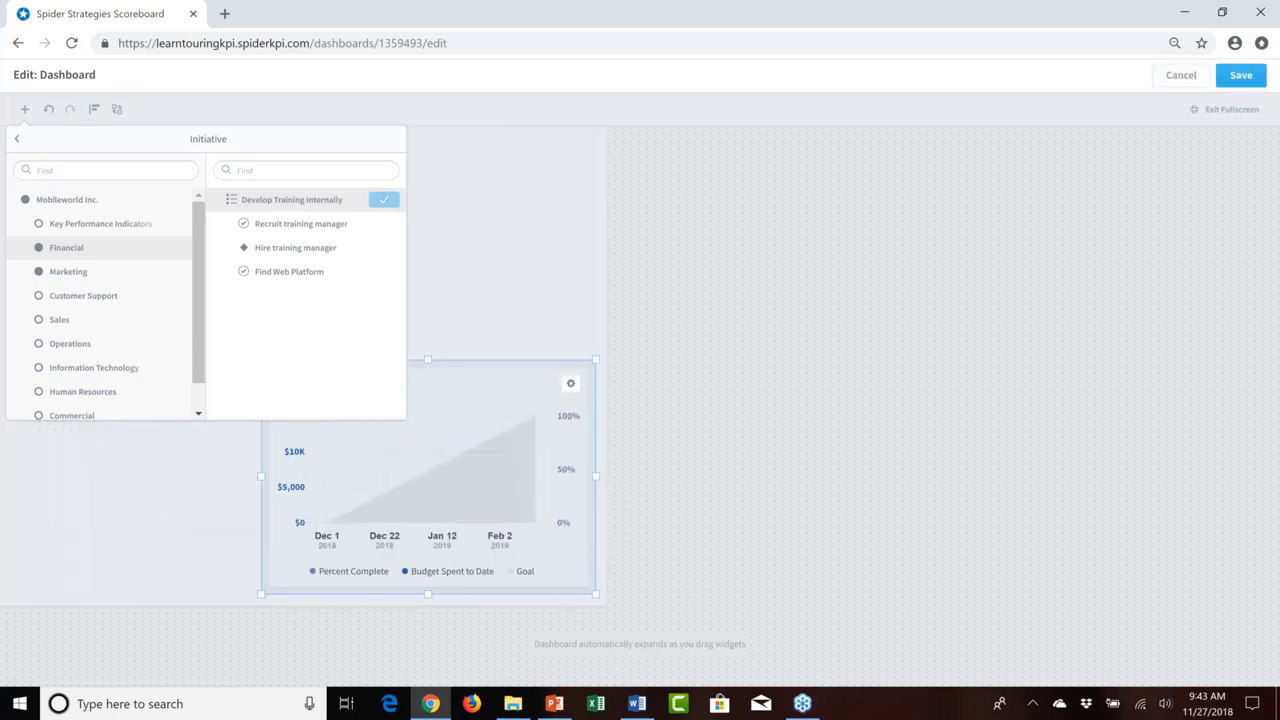
Add initiative charts for the Recruit training manager and Find Web Platform tasks of Develop Training Internally
left_click(26, 110)
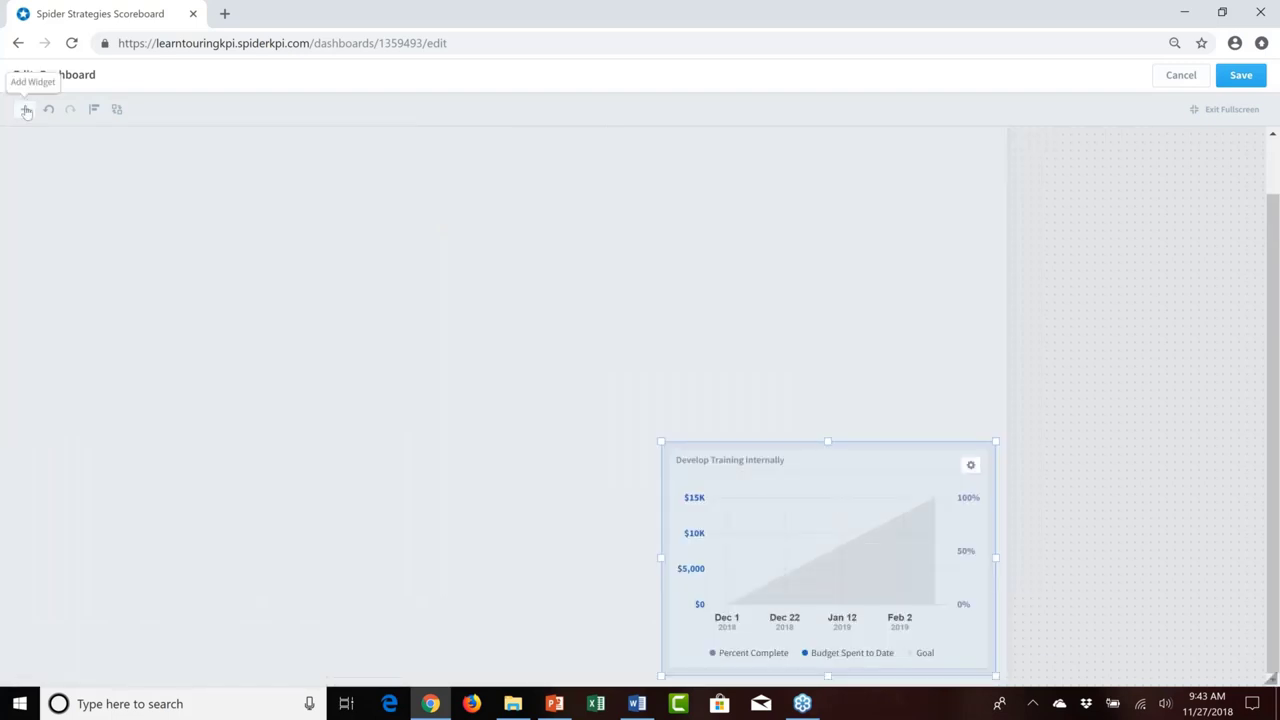
left_click(26, 110)
left_click(84, 249)
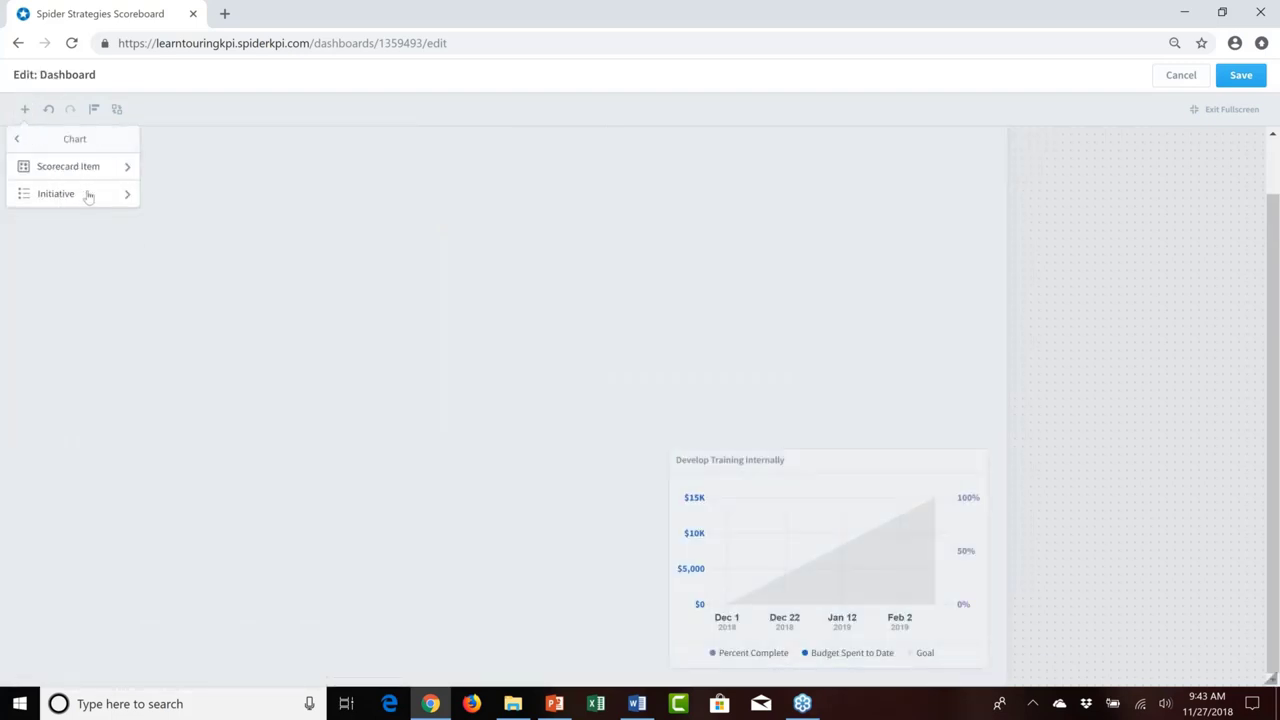
left_click(88, 196)
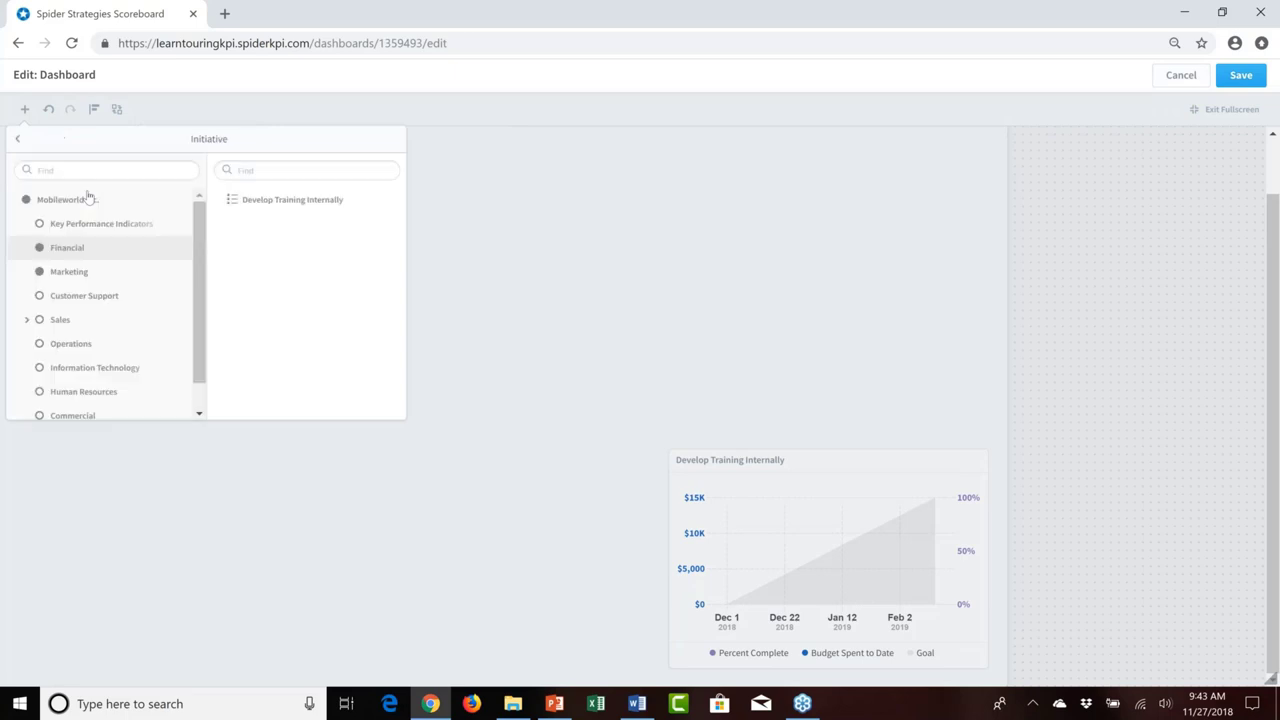
left_click(216, 200)
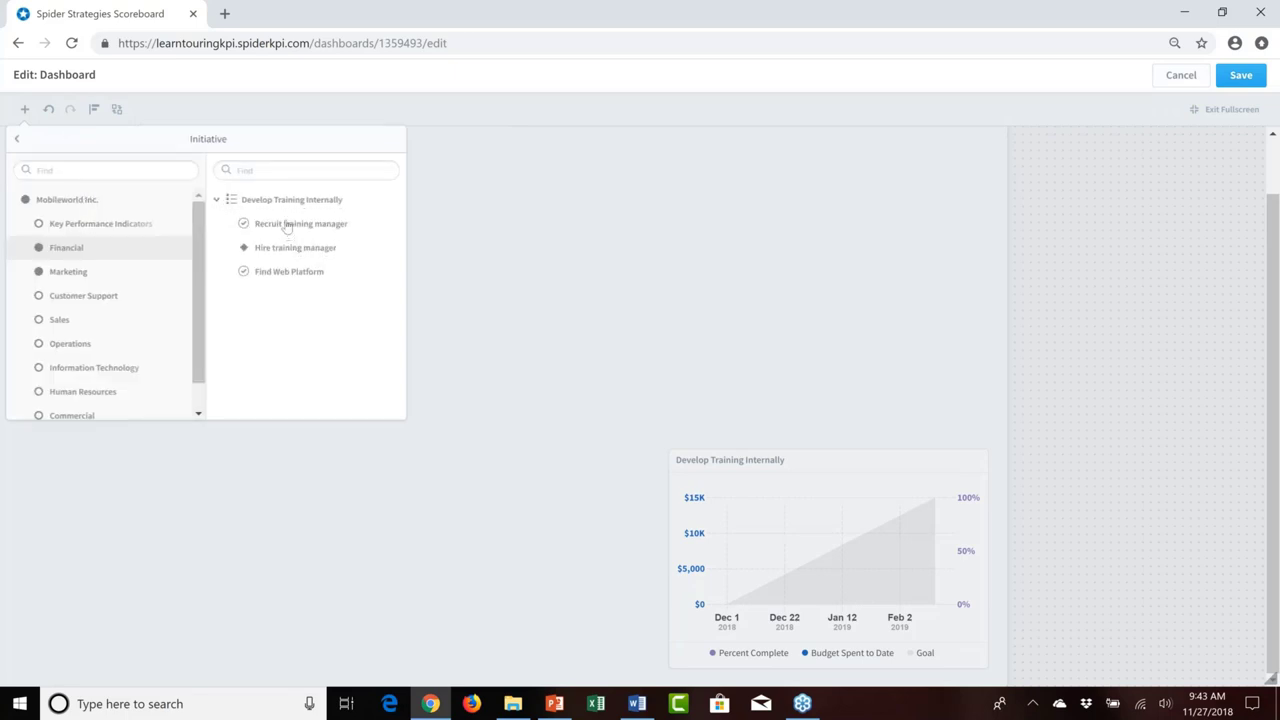
mouse_move(343, 220)
left_click(384, 223)
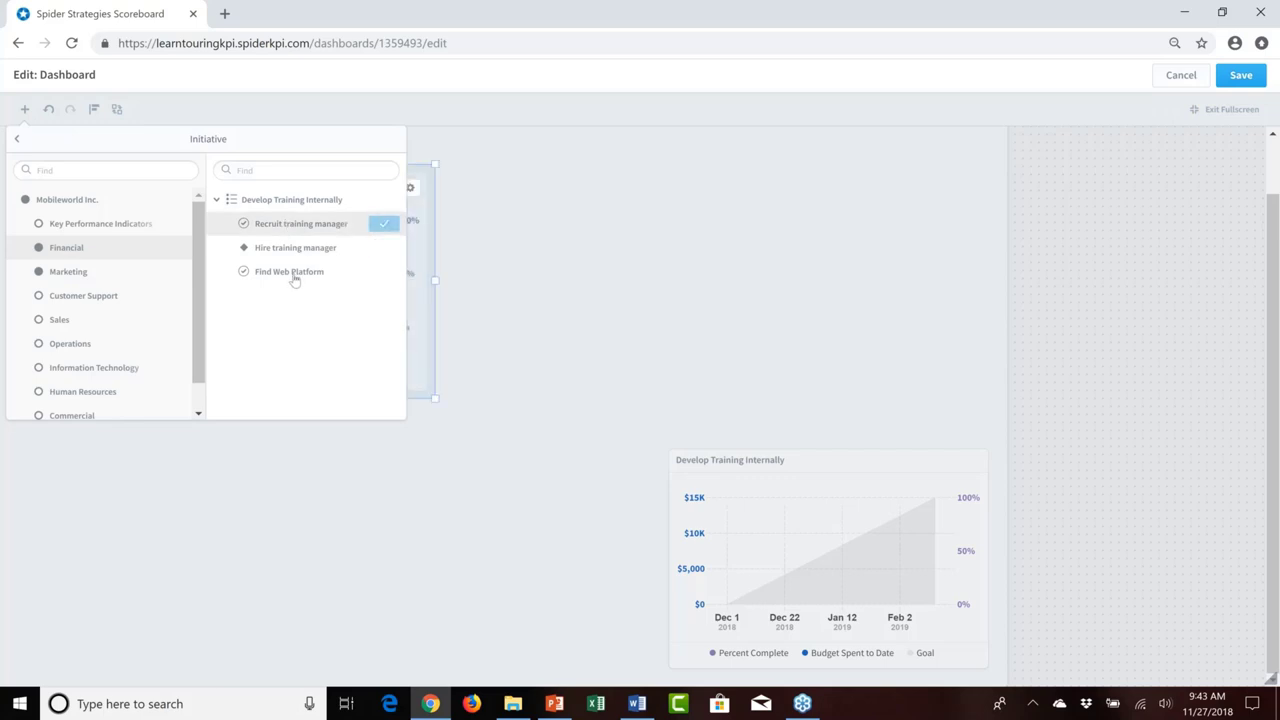
left_click(381, 271)
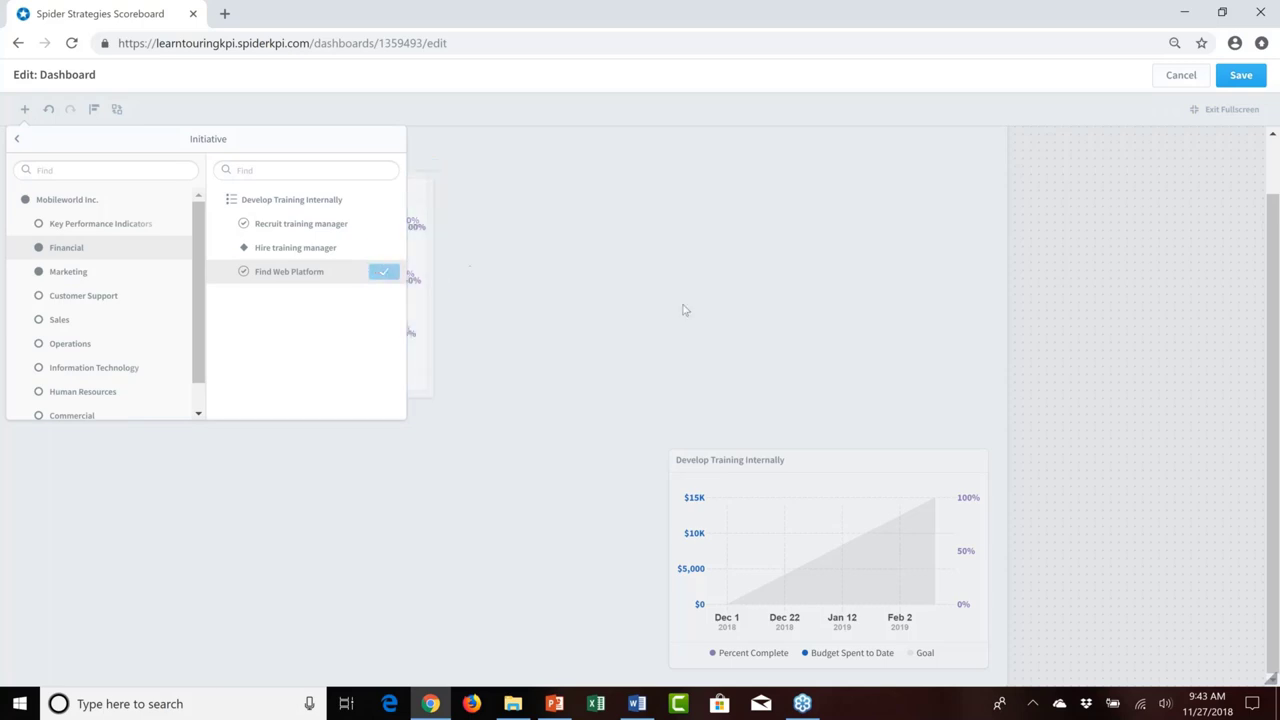
left_click(683, 309)
Separate the overlapping task charts and widen the Develop Training Internally chart across the upper part of the dashboard
left_click_drag(440, 349, 835, 378)
left_click_drag(267, 280, 393, 662)
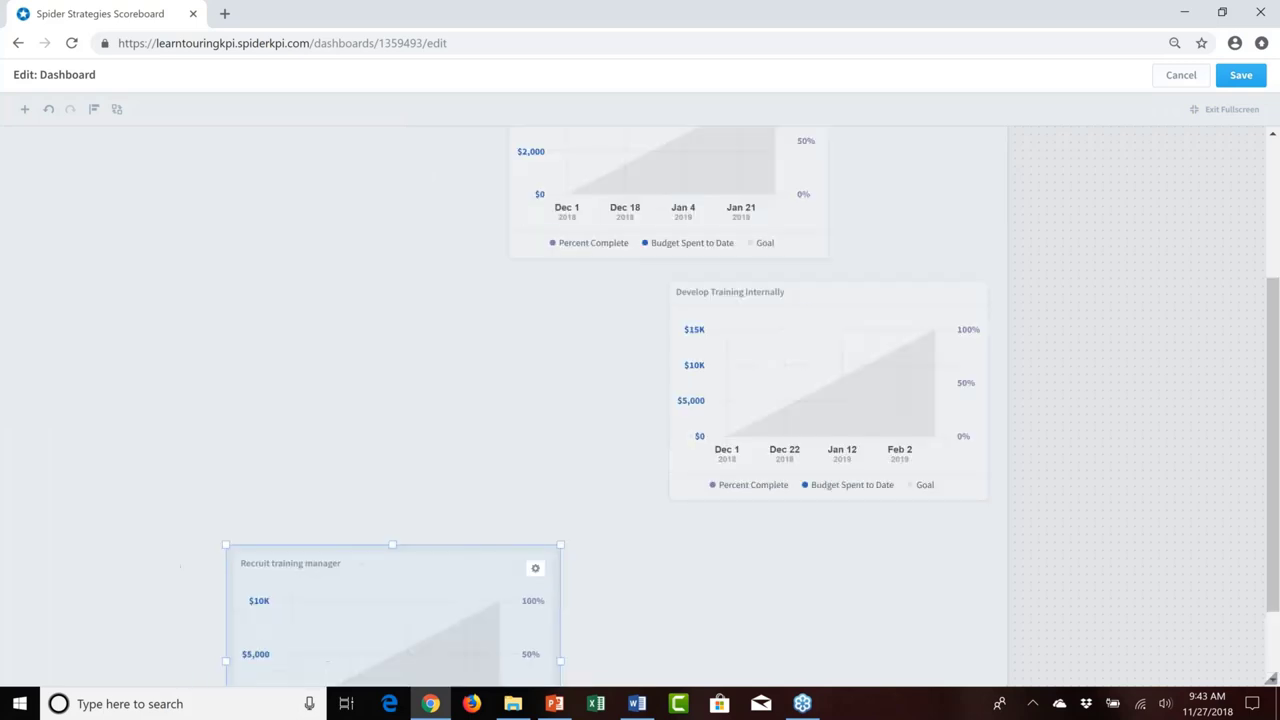
left_click_drag(787, 424, 108, 212)
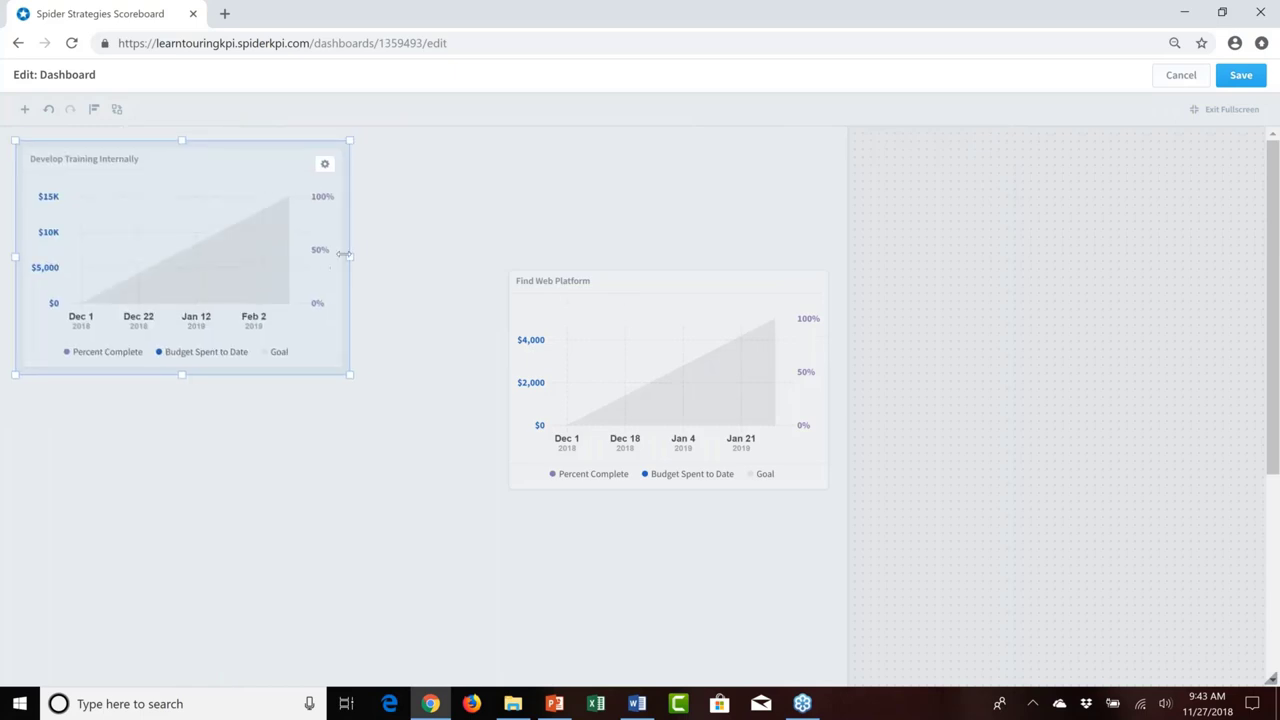
left_click_drag(644, 259, 752, 259)
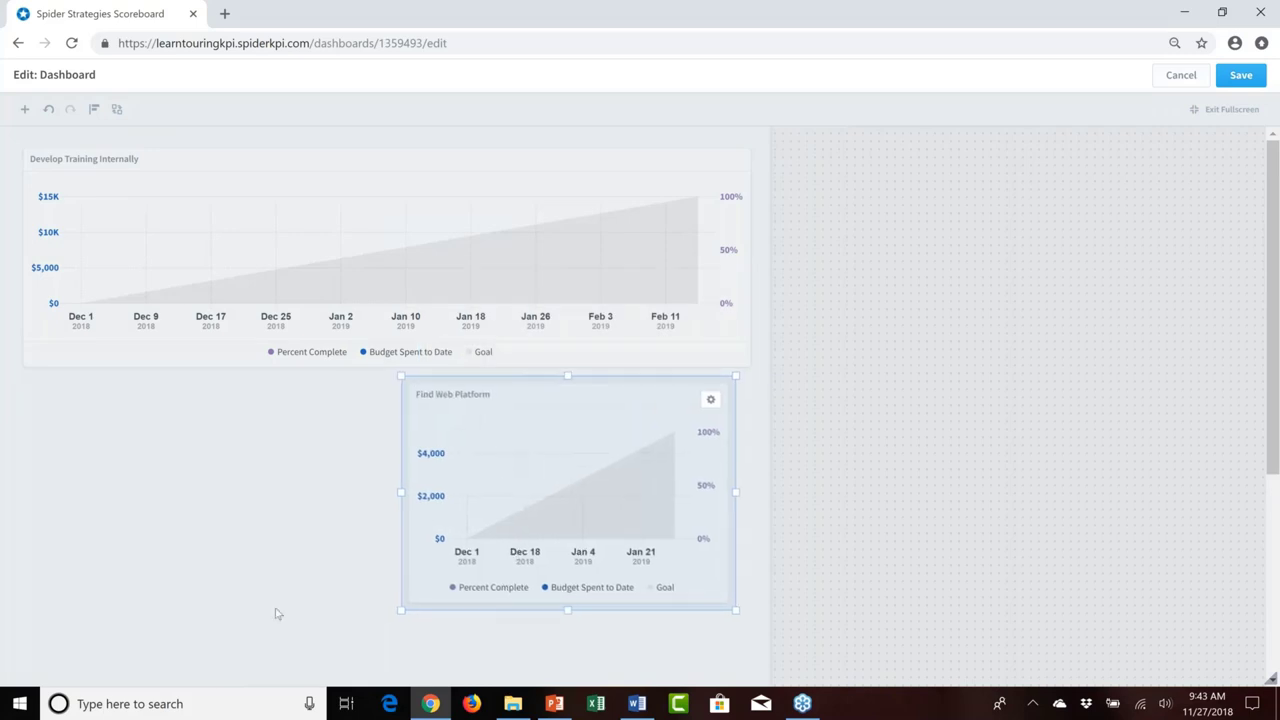
Place the Recruit training manager and Find Web Platform charts side by side at the dashboard's lower edge, leaving a gap below the wide chart
scroll(277, 614, "down", 1)
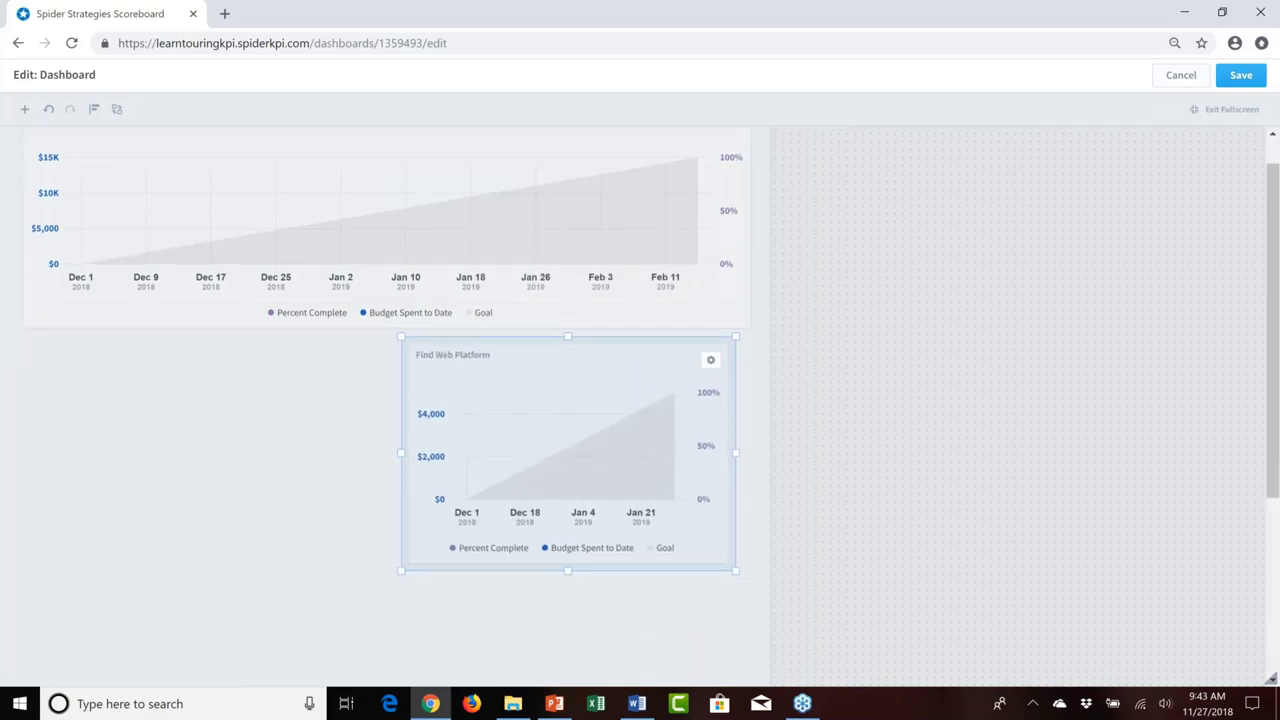
left_click_drag(449, 464, 86, 342)
left_click(551, 525)
left_click_drag(551, 525, 486, 501)
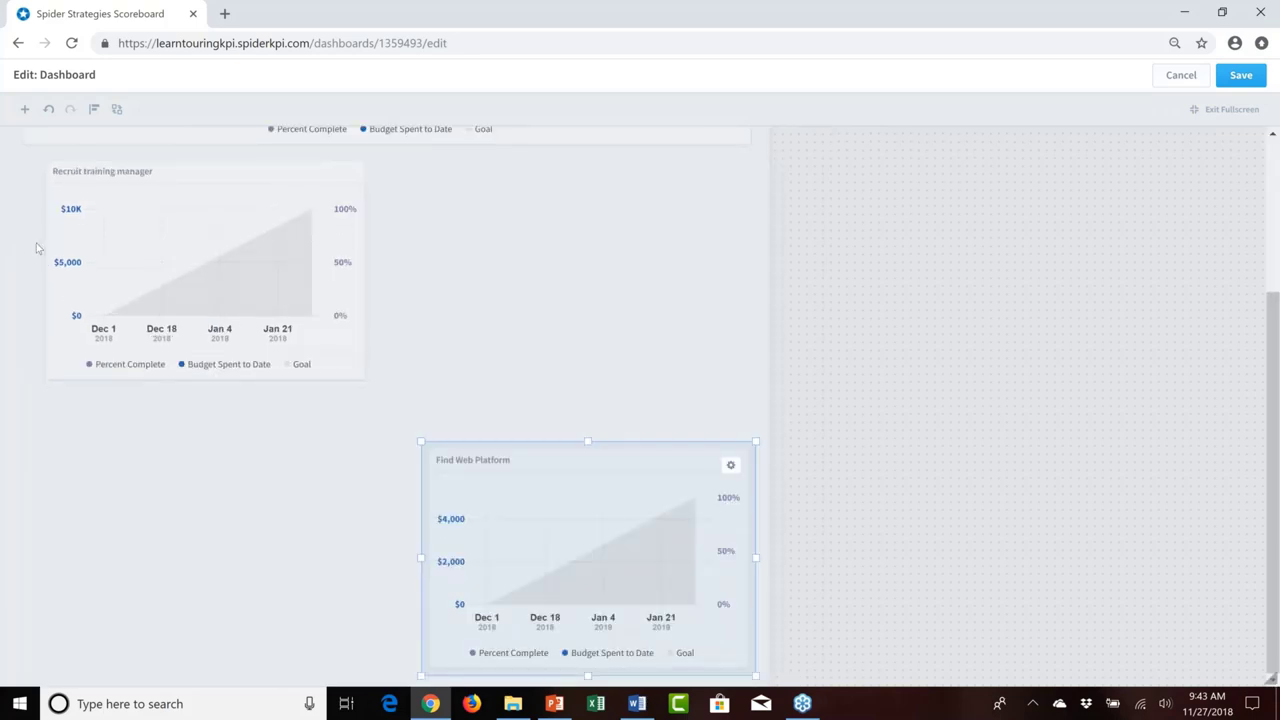
left_click_drag(115, 245, 138, 560)
left_click(25, 110)
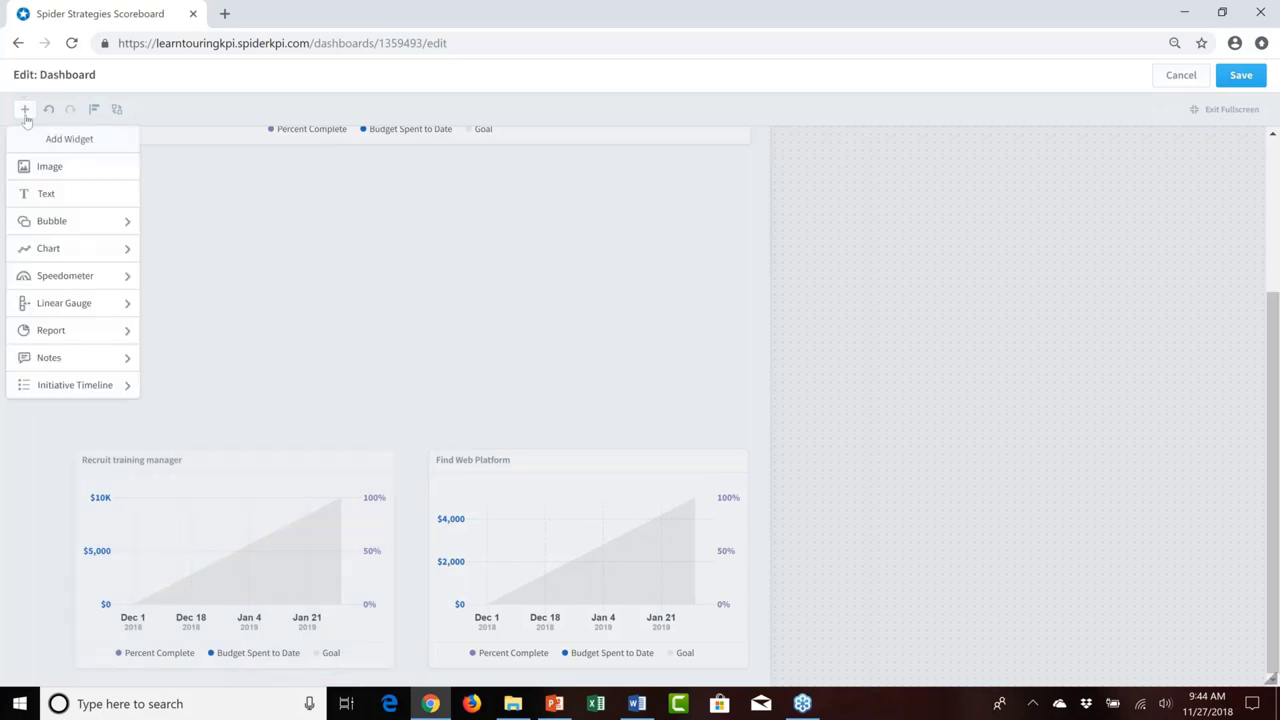
left_click(77, 250)
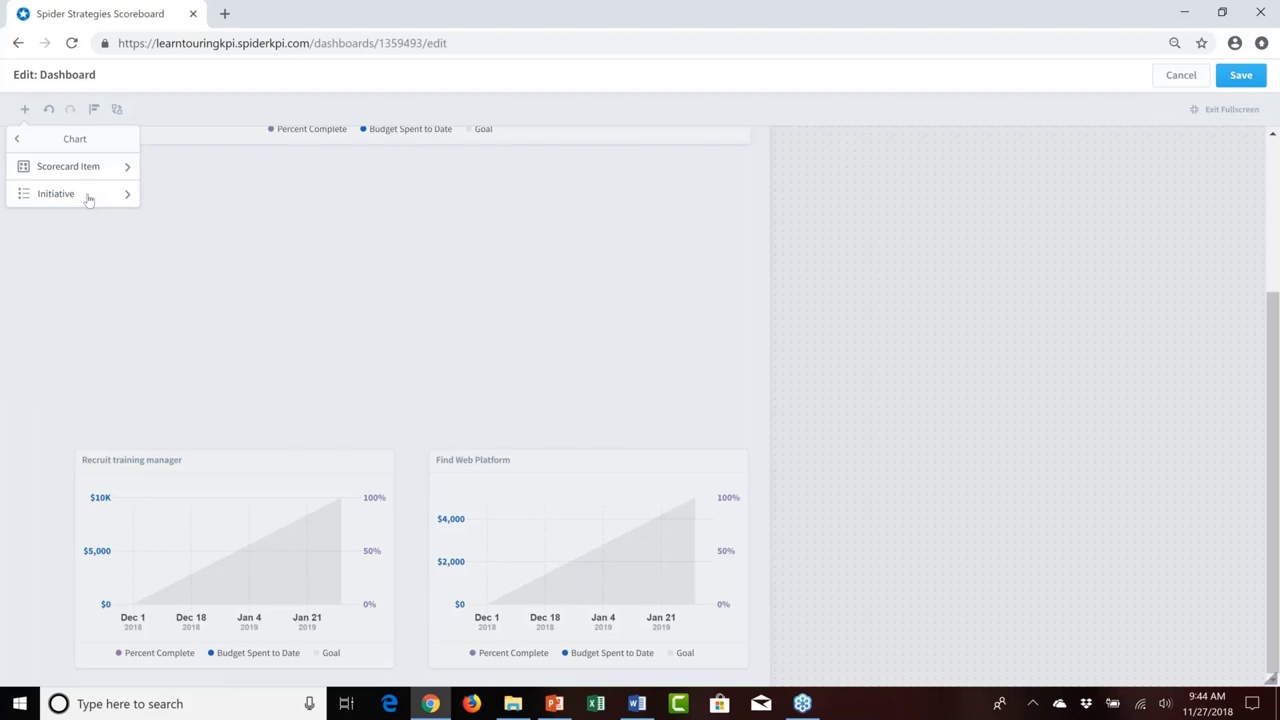
left_click(87, 195)
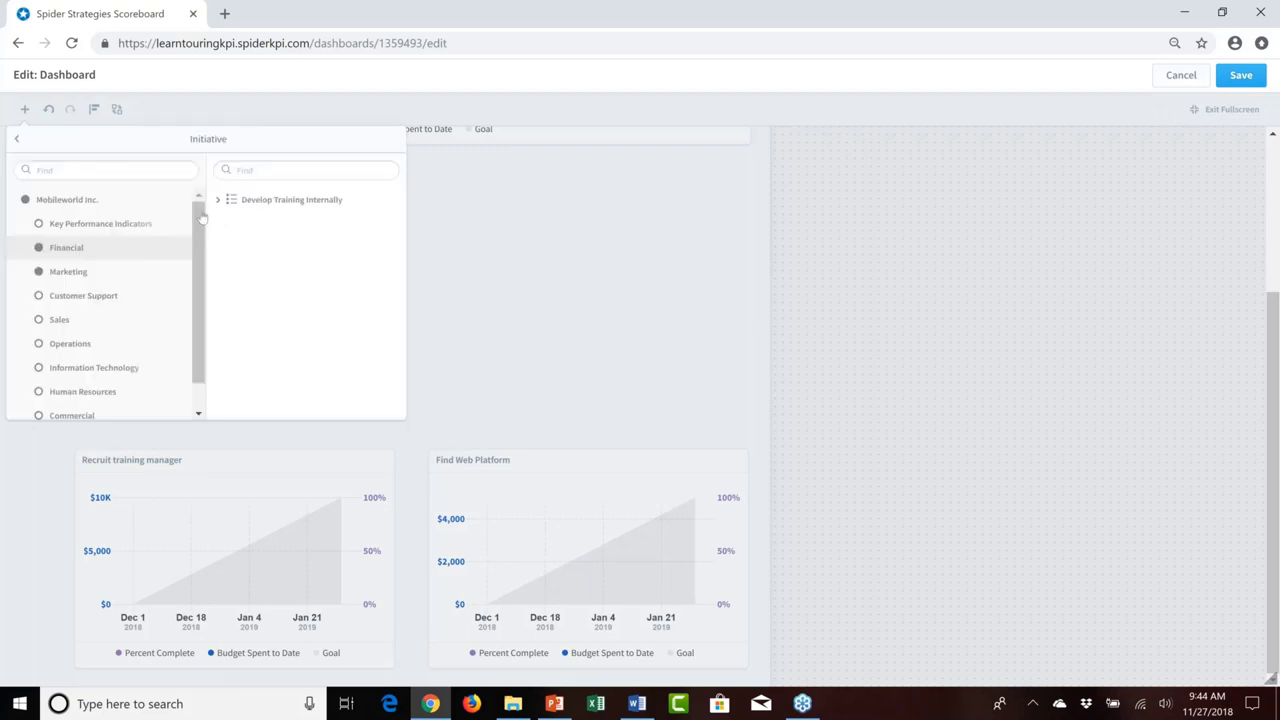
left_click(25, 111)
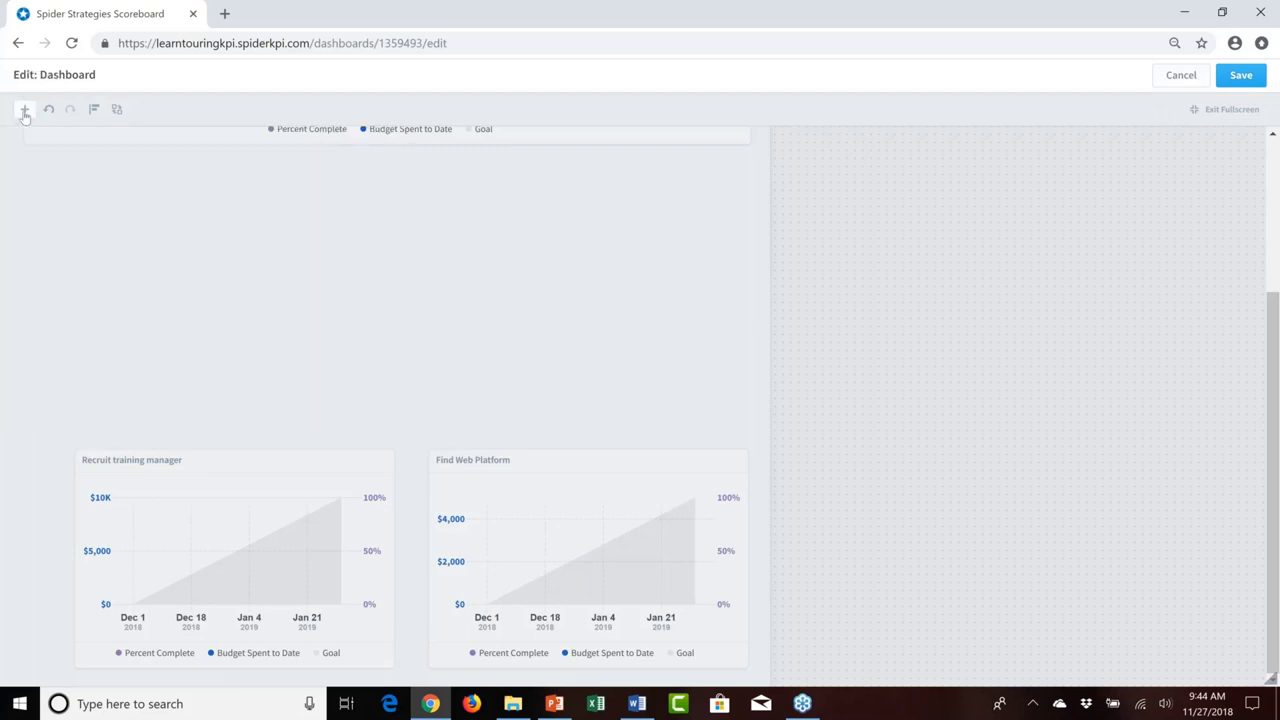
Add scorecard item charts for the Financial scorecard's Training Revenue and Salaries & Wages KPIs to the dashboard
left_click(24, 111)
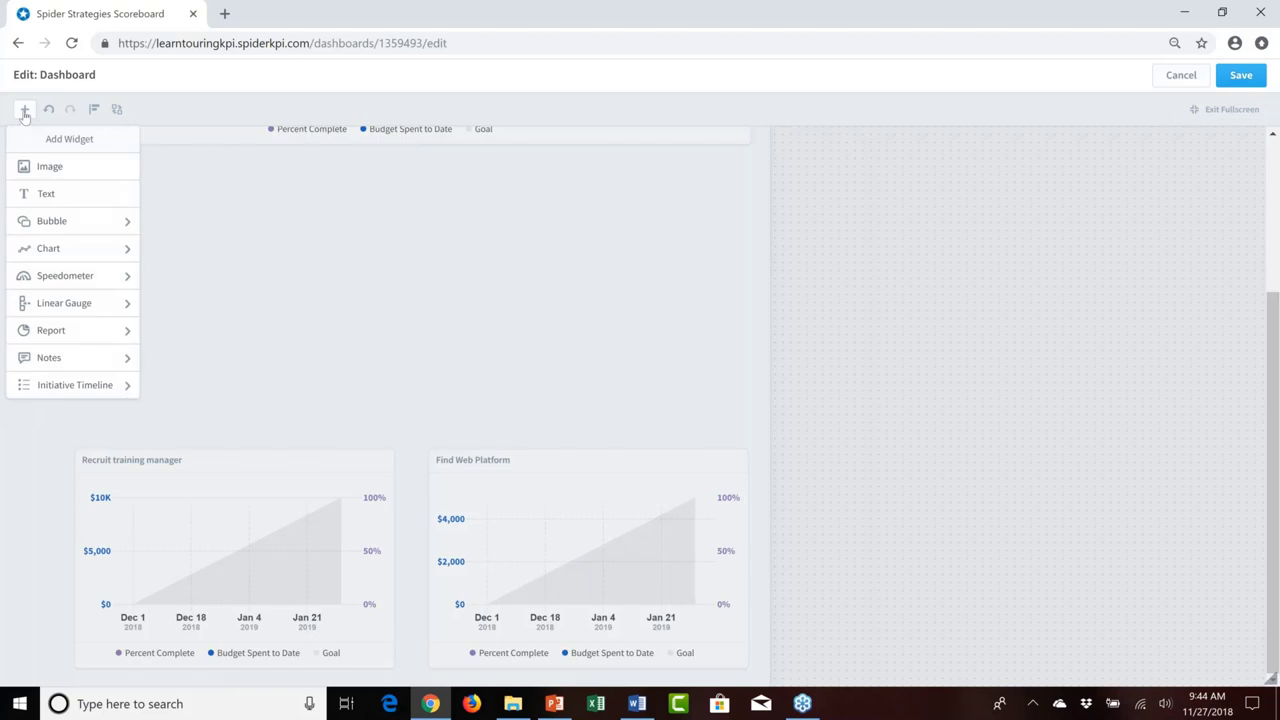
left_click(76, 250)
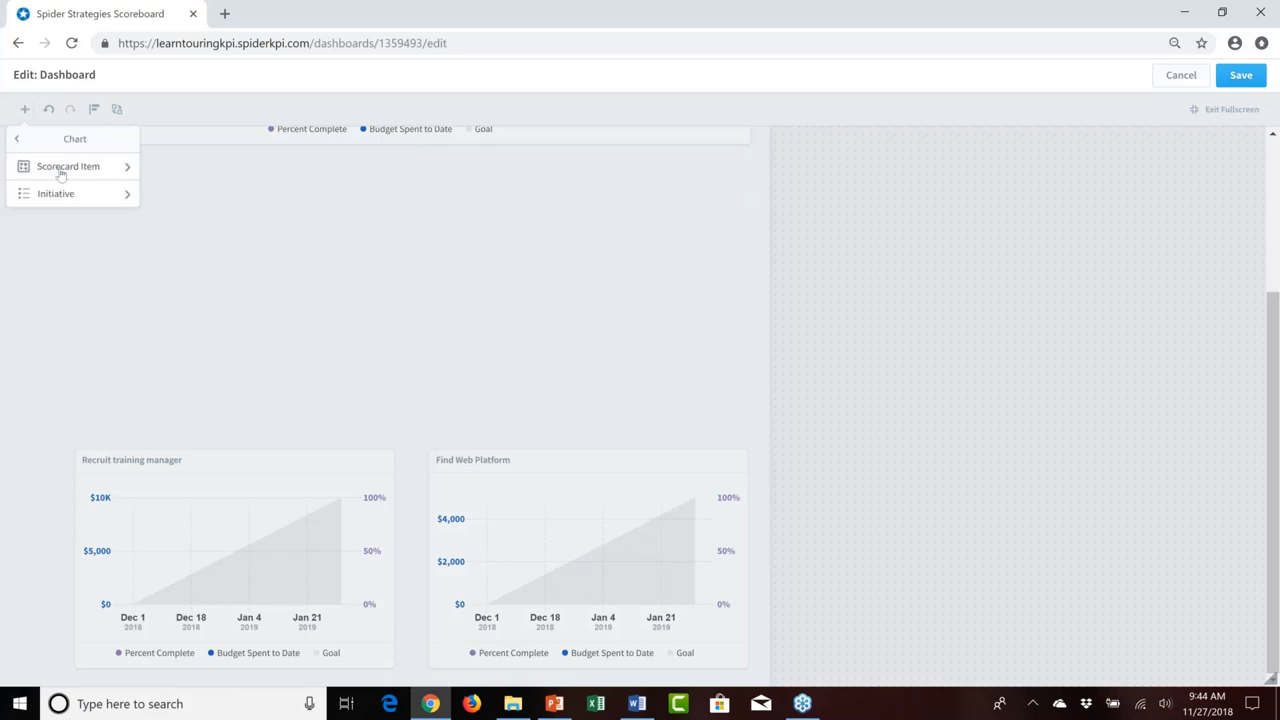
left_click(61, 171)
left_click(225, 224)
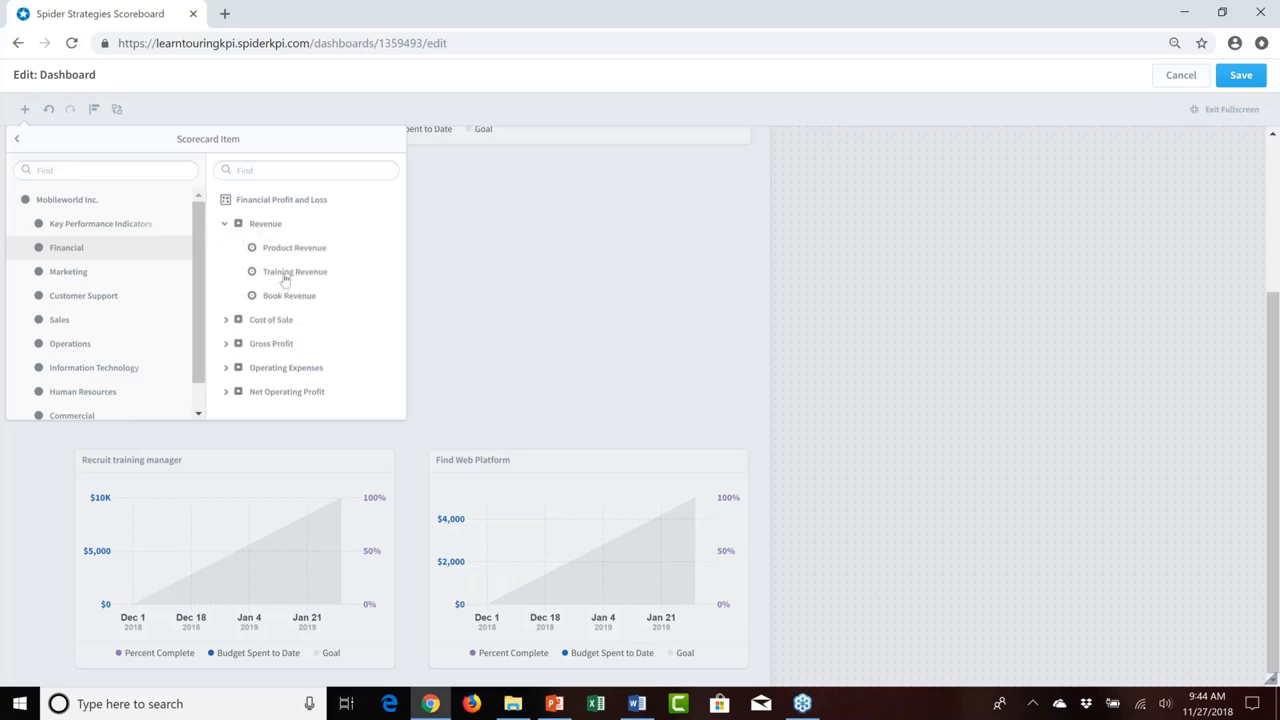
left_click_drag(285, 281, 388, 270)
left_click(388, 270)
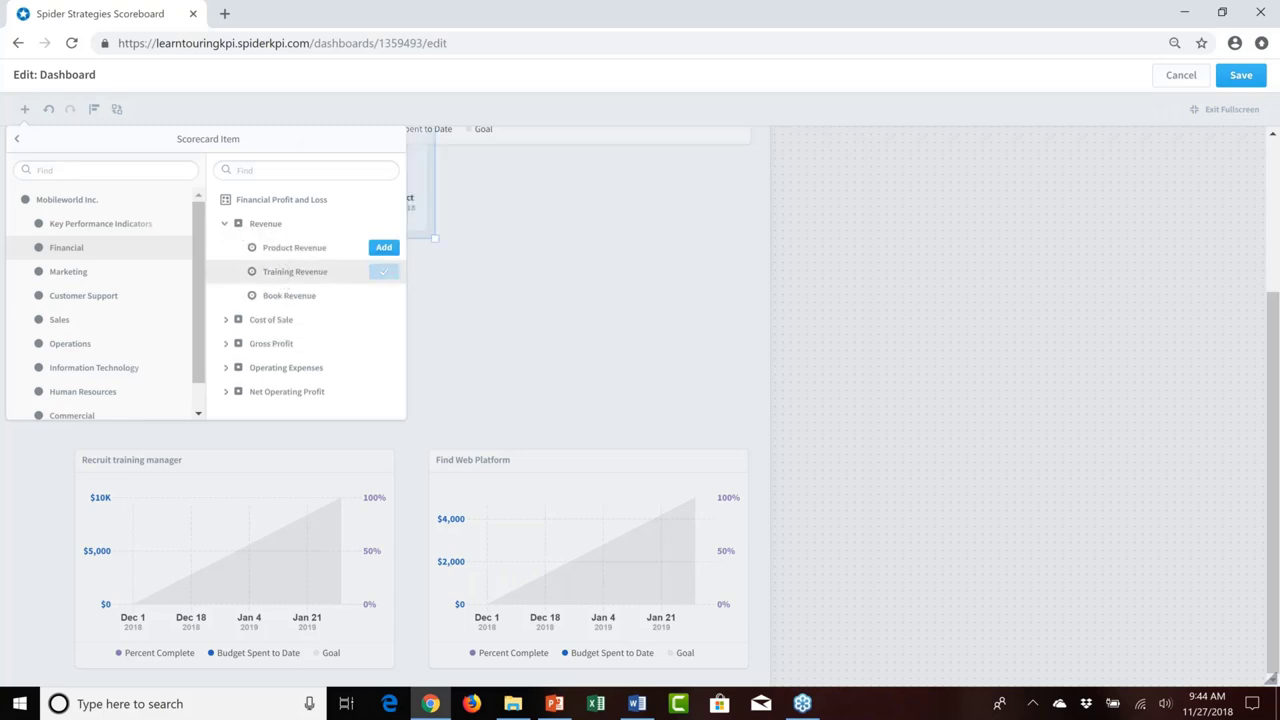
left_click(225, 367)
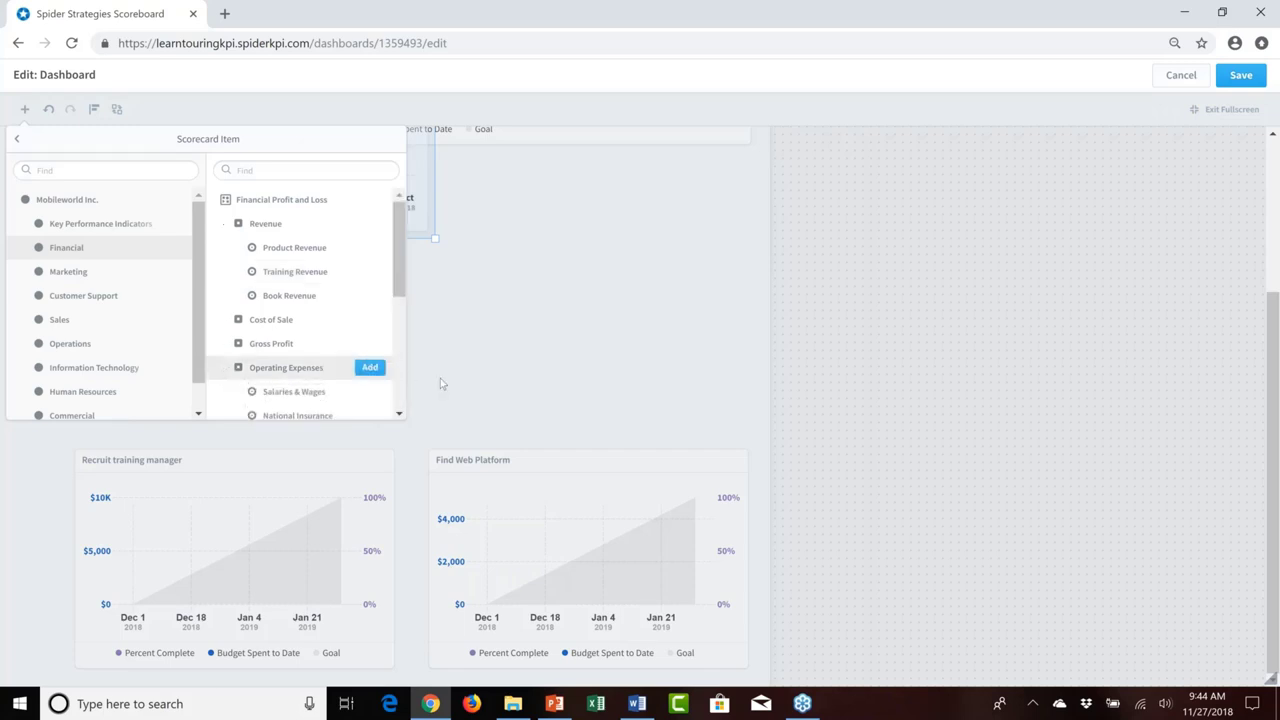
left_click(369, 391)
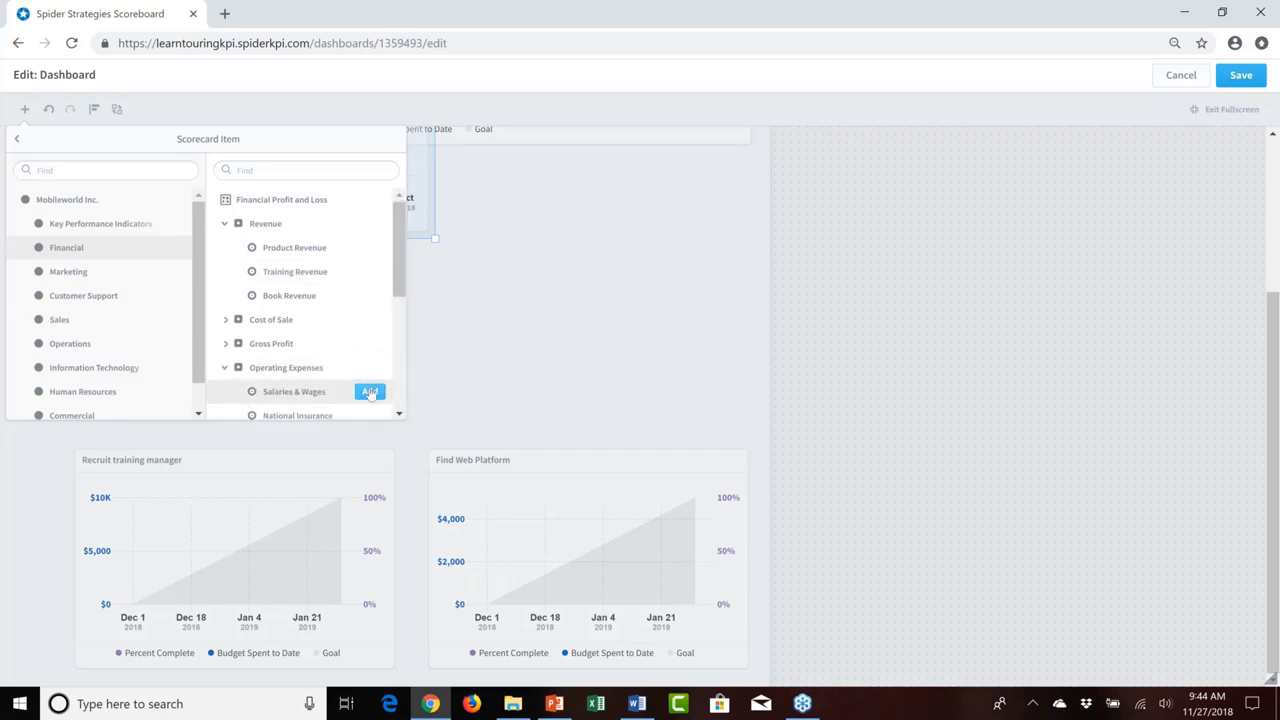
Place the Training Revenue and Salaries & Wages charts side by side in the gap below the wide Develop Training Internally chart
left_click(531, 300)
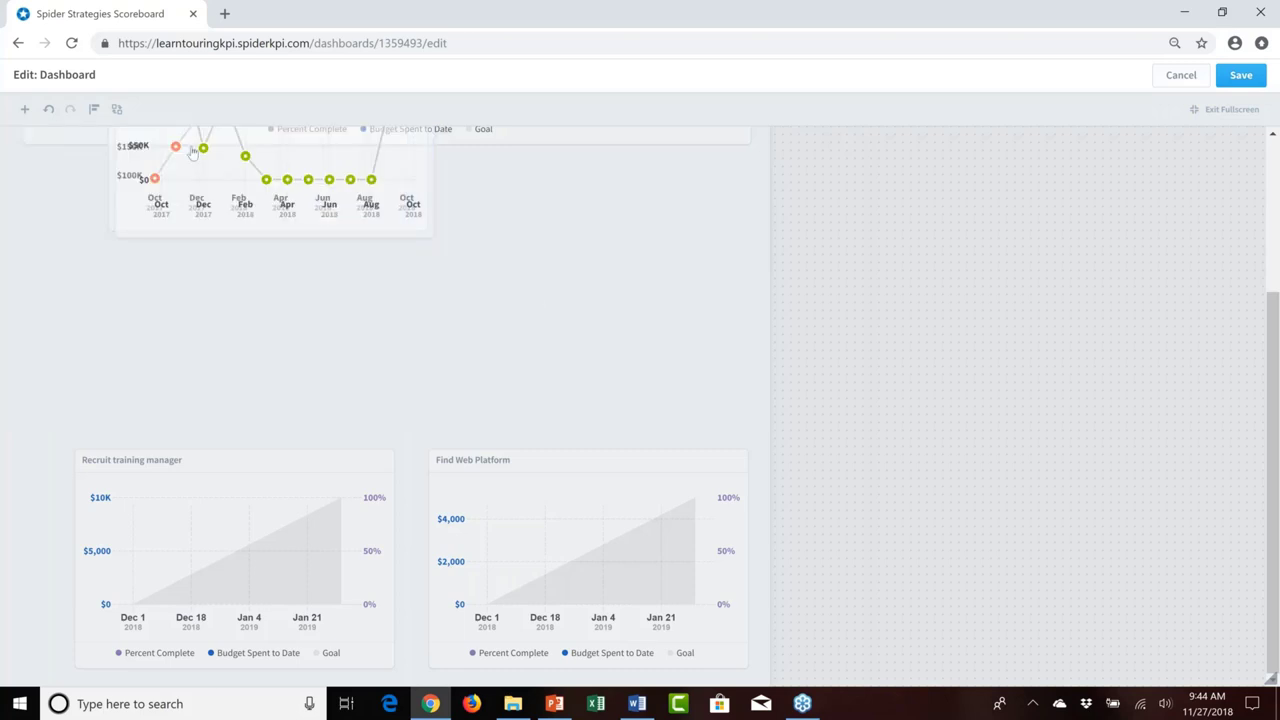
left_click(192, 151)
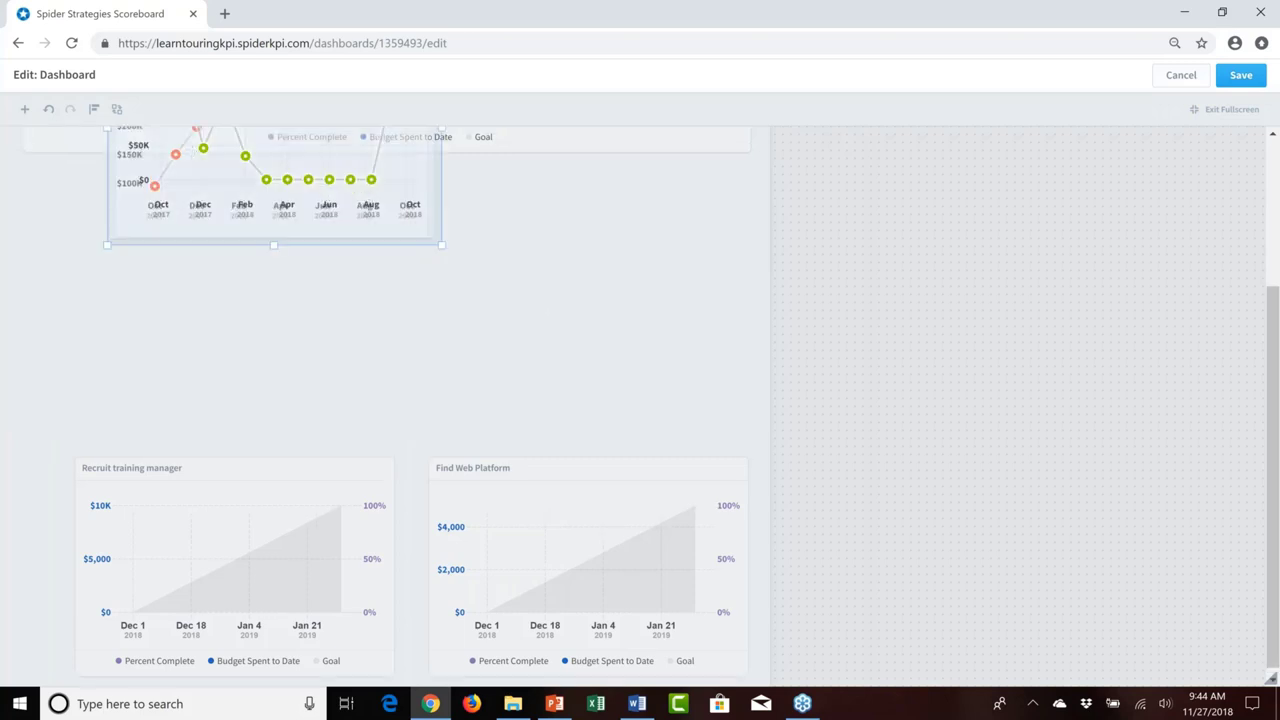
left_click_drag(188, 171, 250, 265)
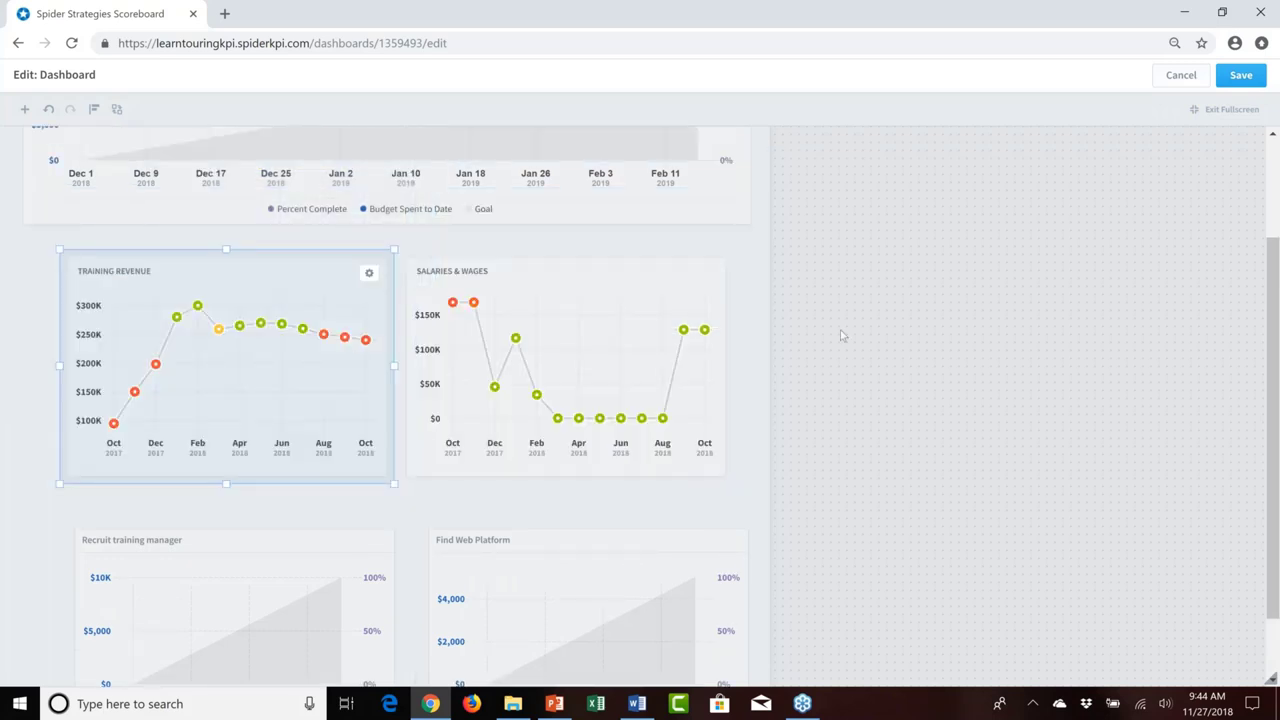
scroll(771, 324, "up", 2)
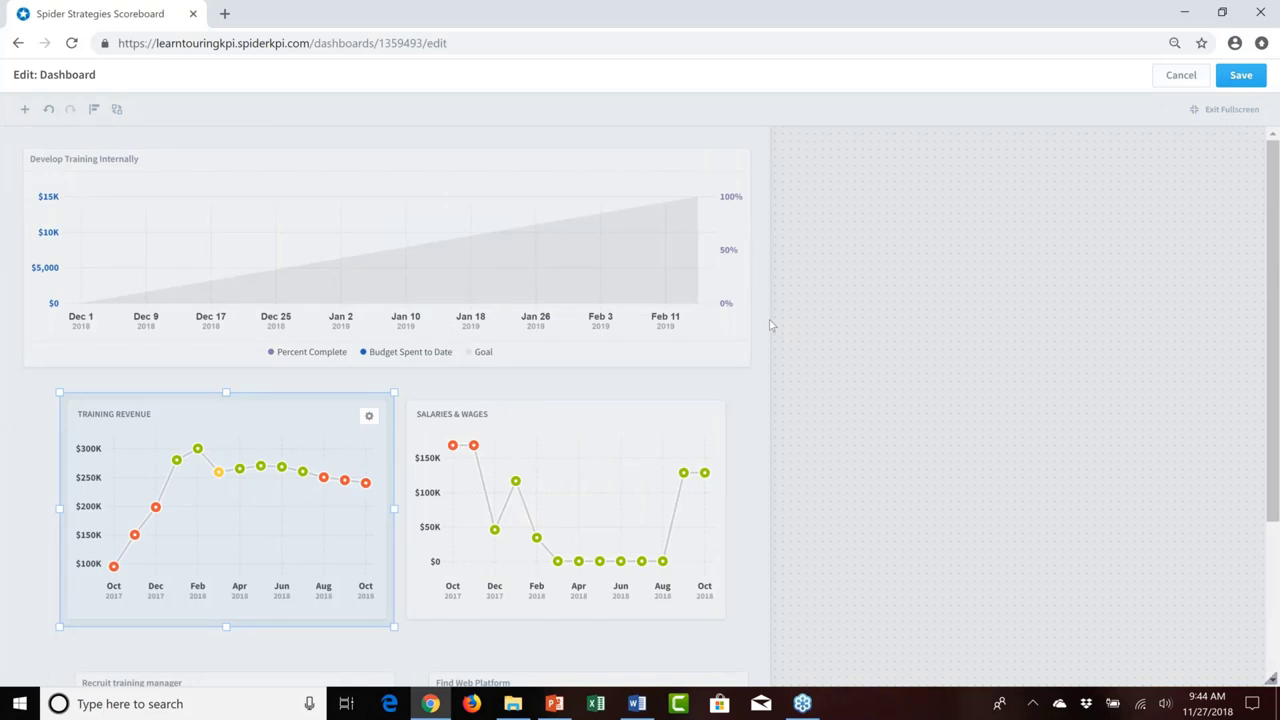
Examine the Develop Training Internally chart, its task charts and the Training Revenue and Salaries & Wages charts for how they relate
left_click(294, 243)
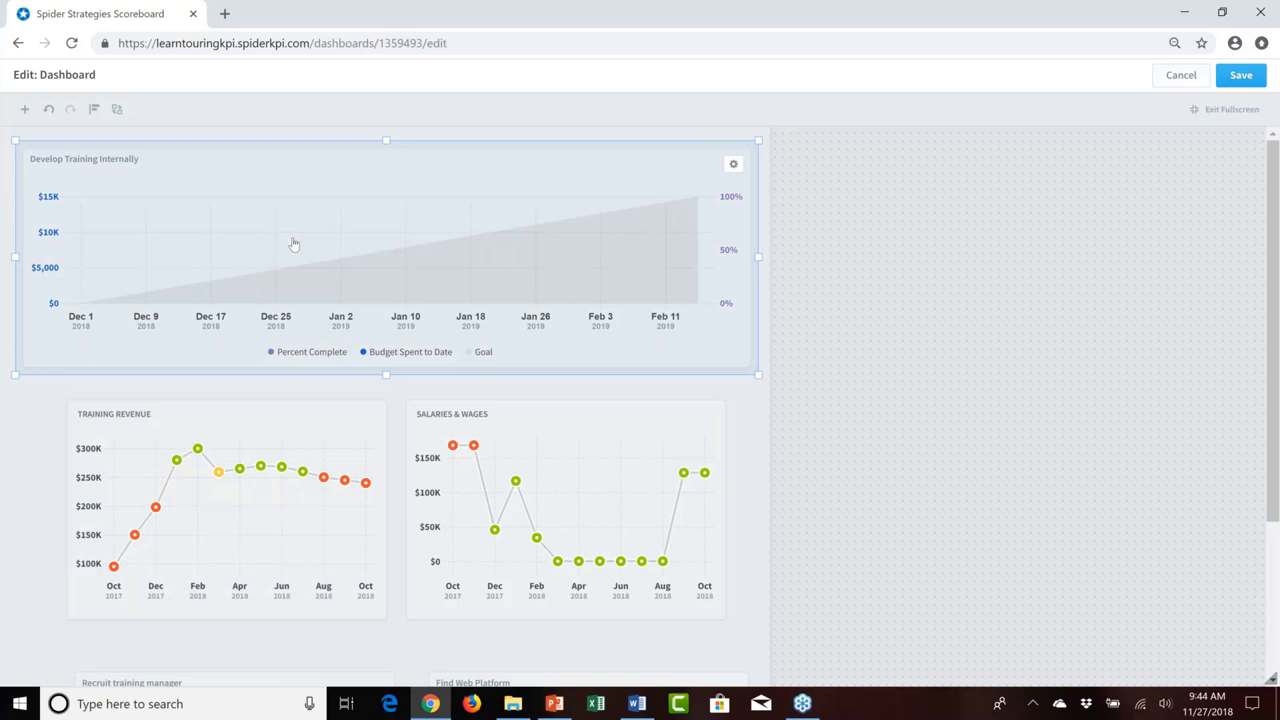
scroll(294, 243, "down", 1)
scroll(185, 510, "down", 2)
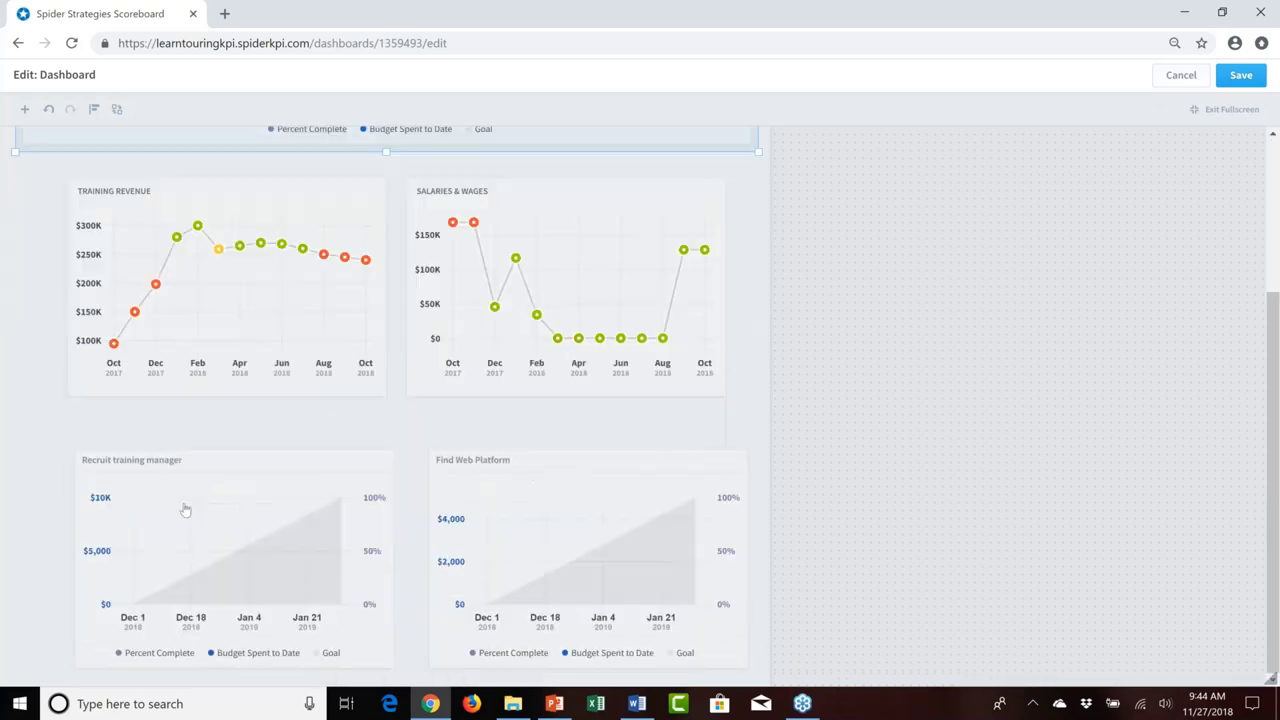
left_click(205, 279)
left_click(494, 258)
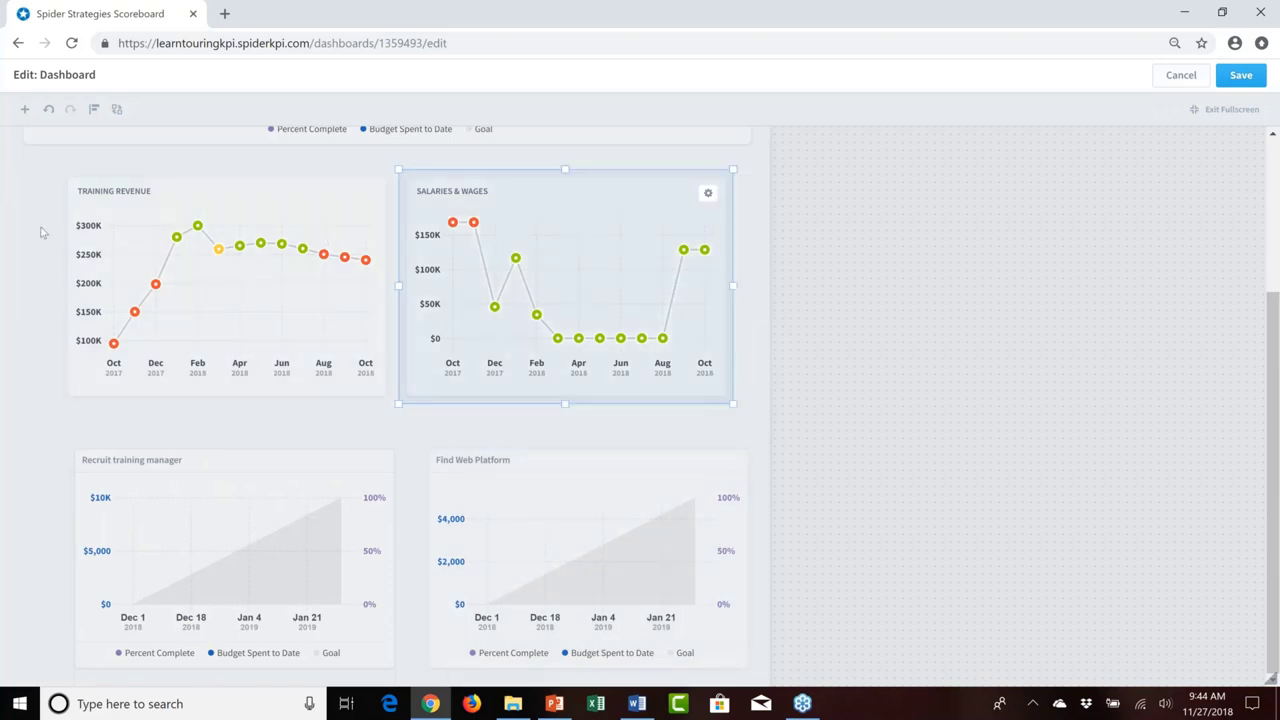
left_click(238, 255)
left_click(500, 280)
left_click(137, 223)
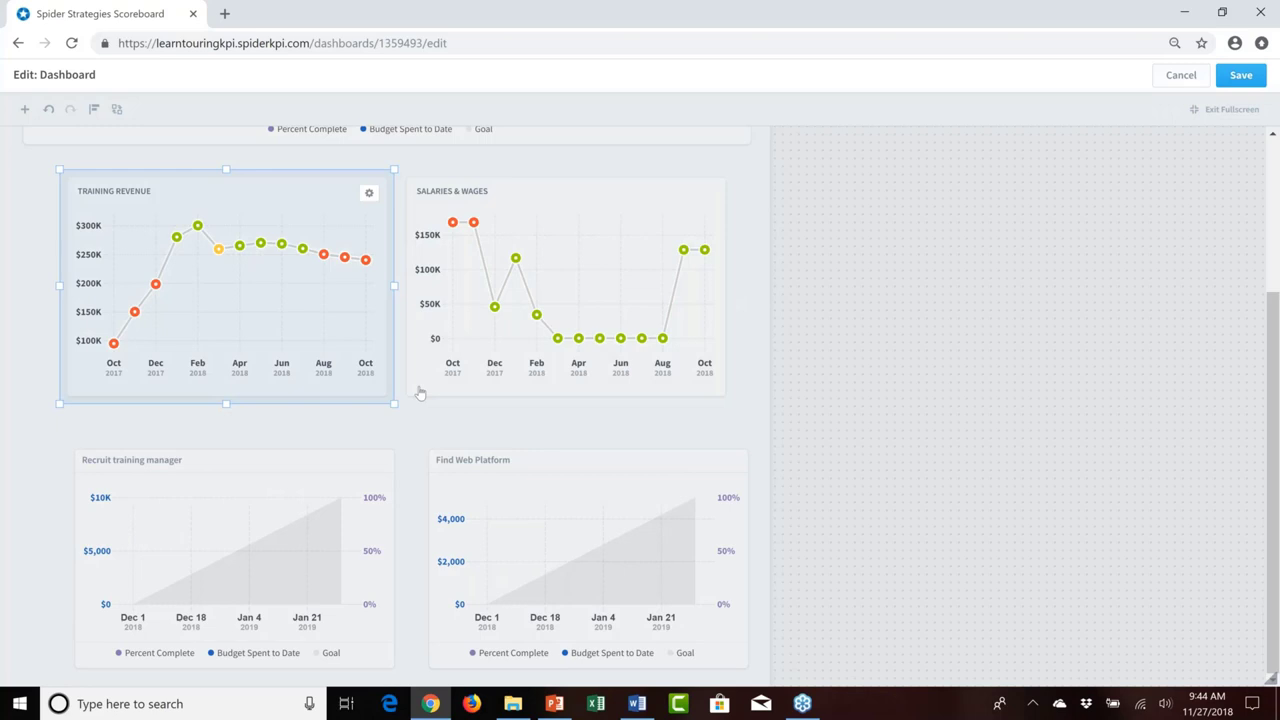
scroll(420, 393, "up", 1)
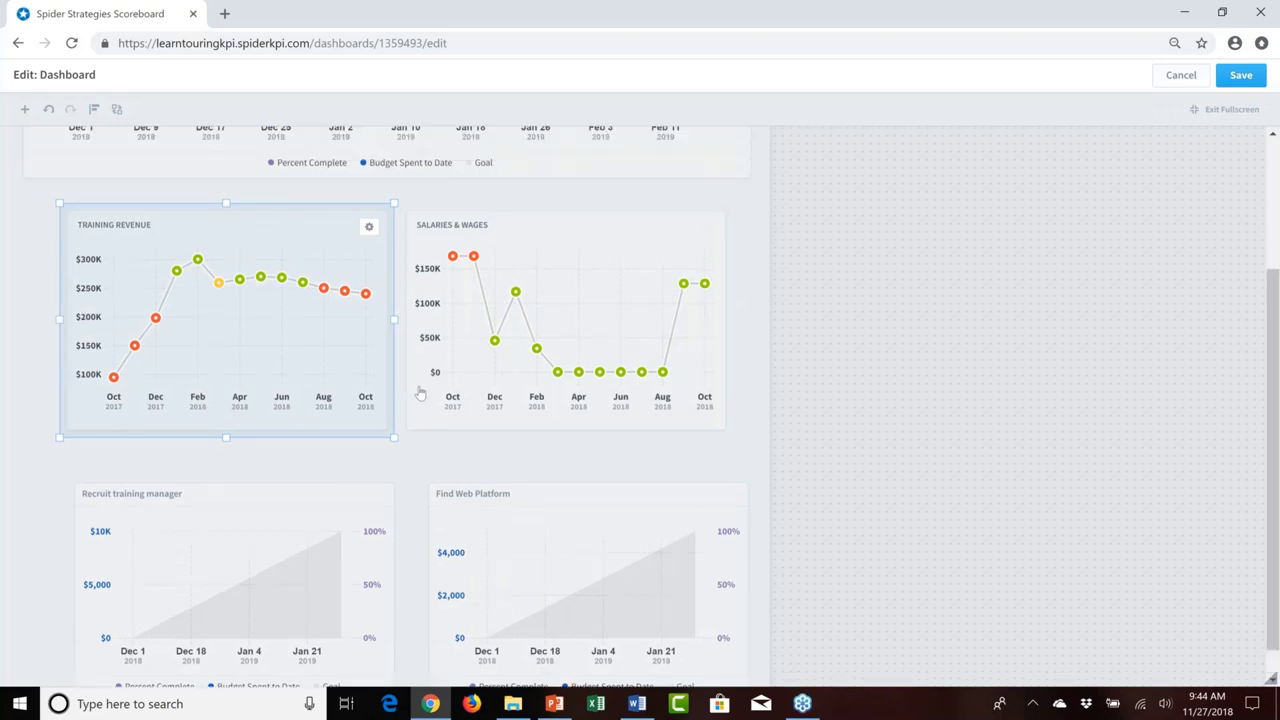
scroll(420, 393, "up", 2)
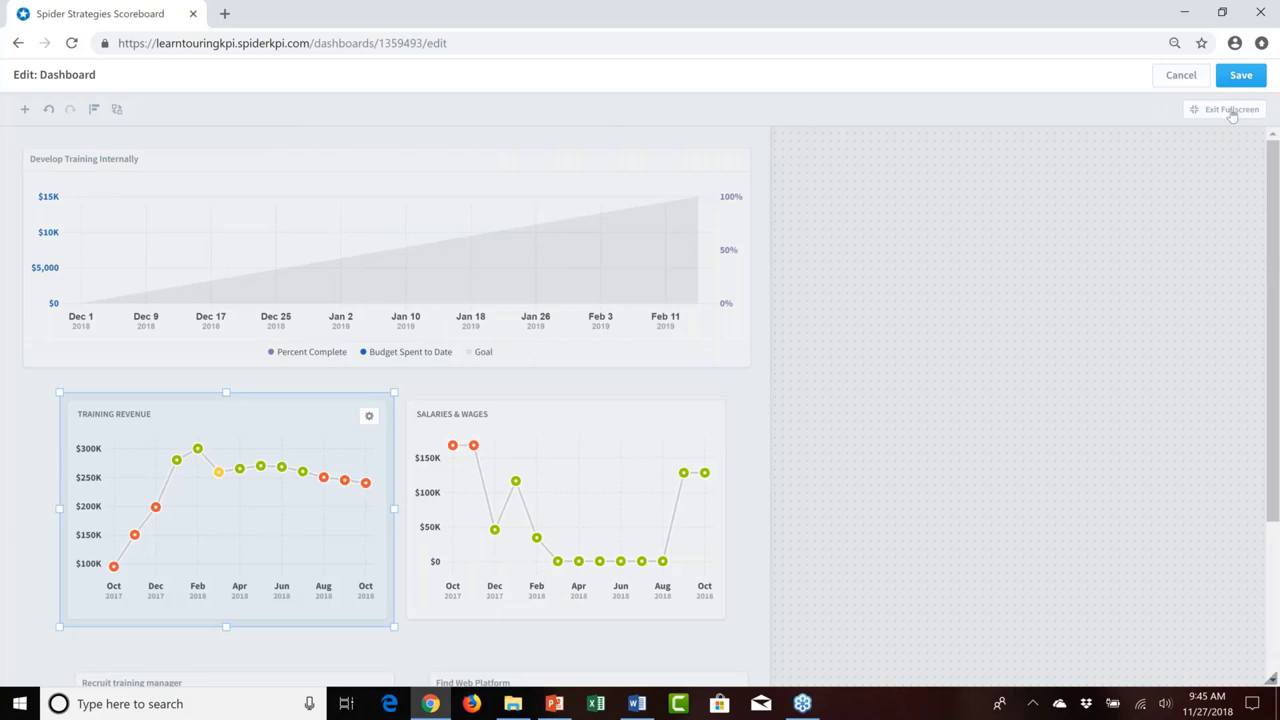
Exit the dashboard's fullscreen editing view and switch to the webinar presentation in PowerPoint
left_click(1231, 110)
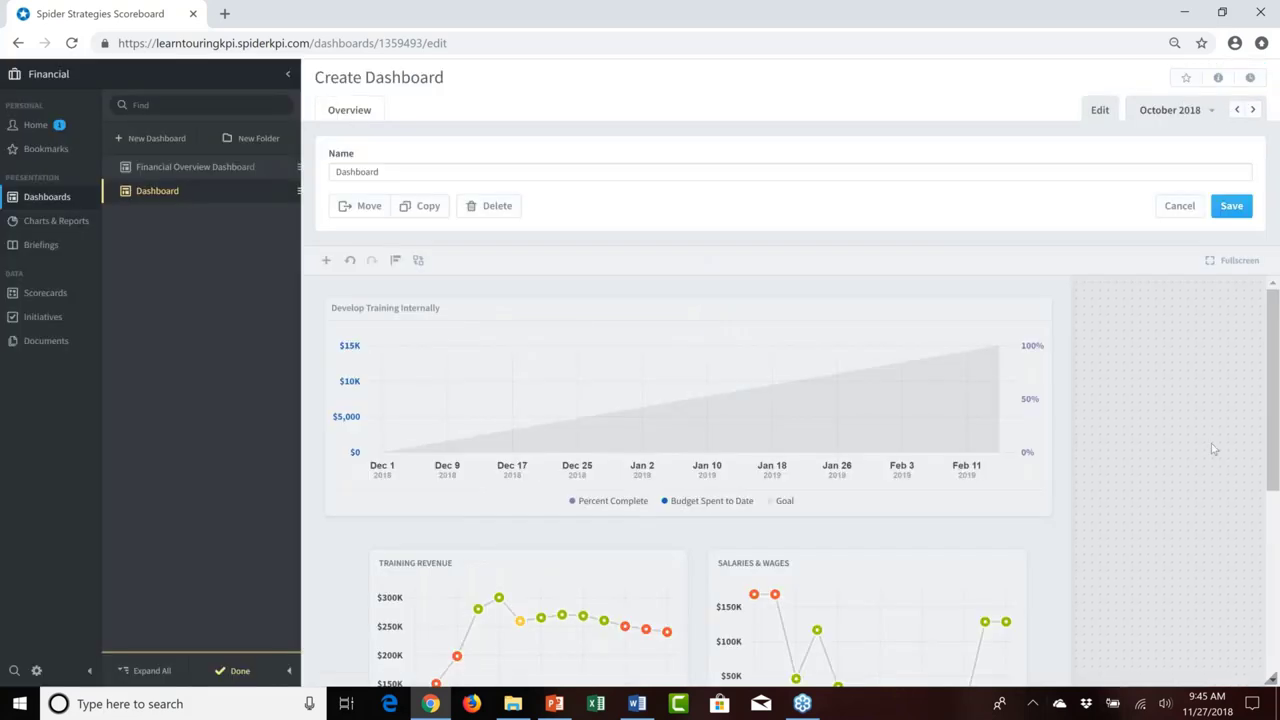
left_click(556, 706)
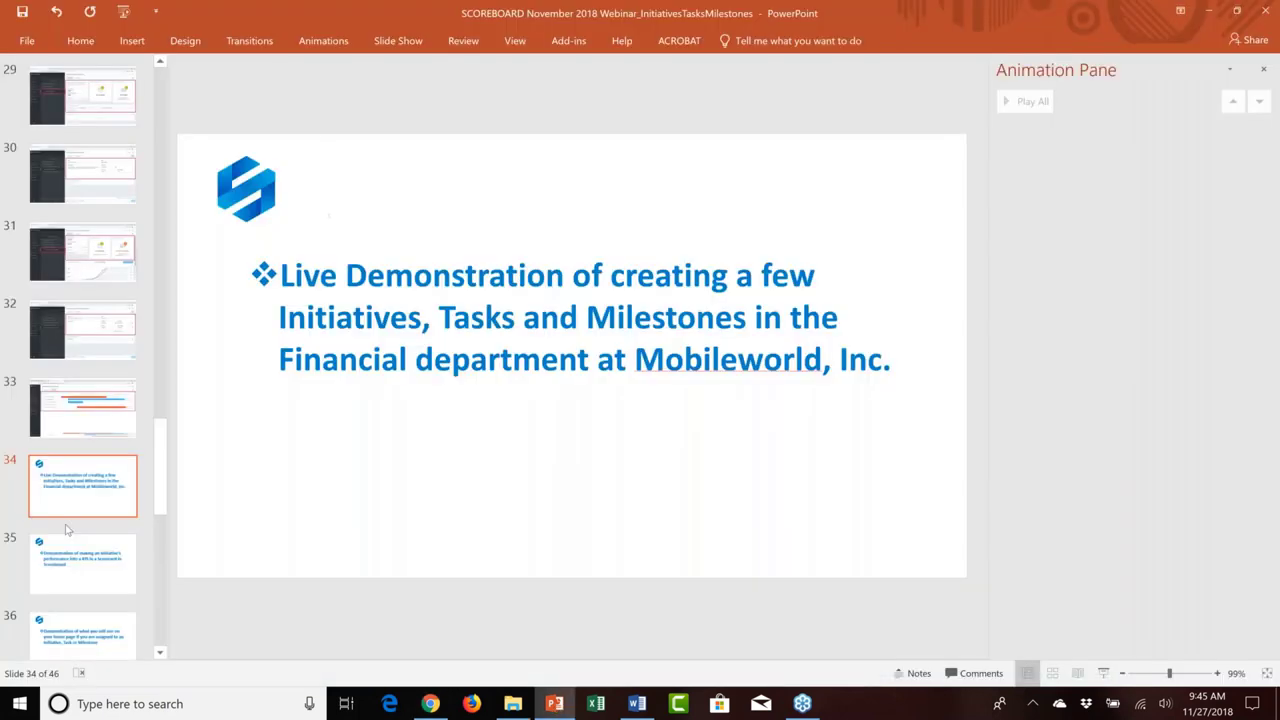
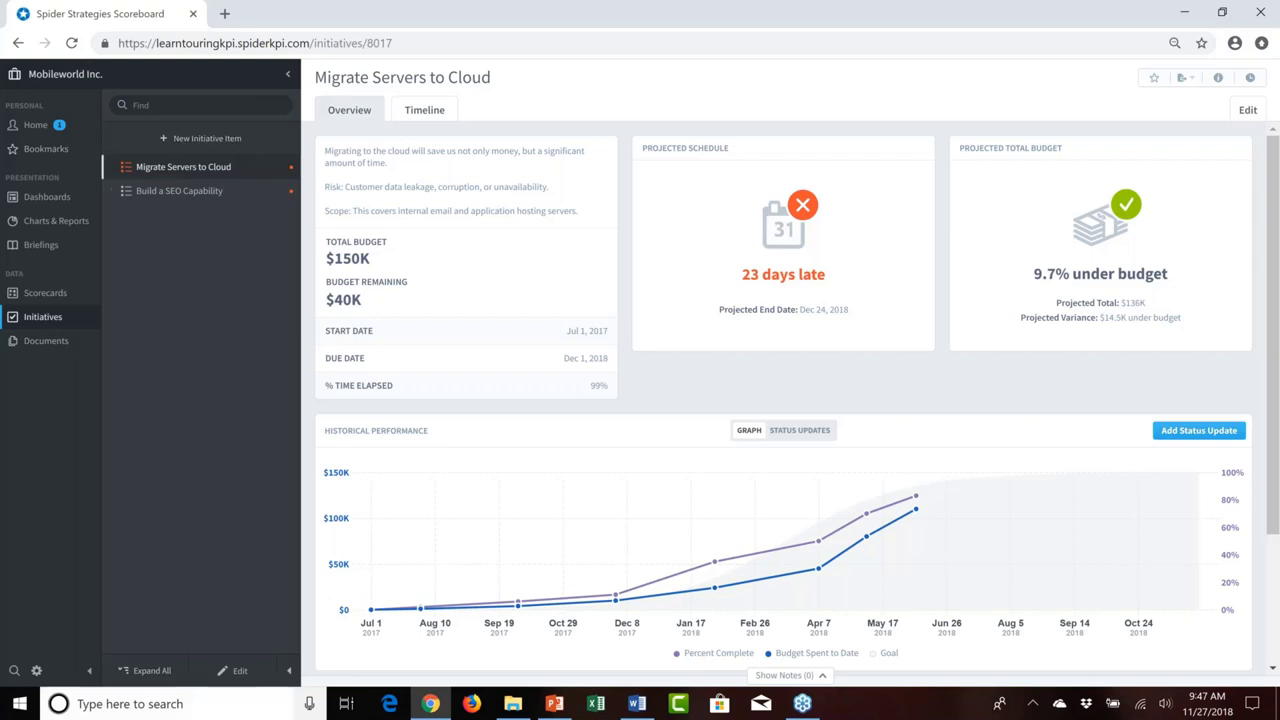
Switch from Mobileworld Inc. to the Information Technology organization and open its scorecard
left_click(124, 75)
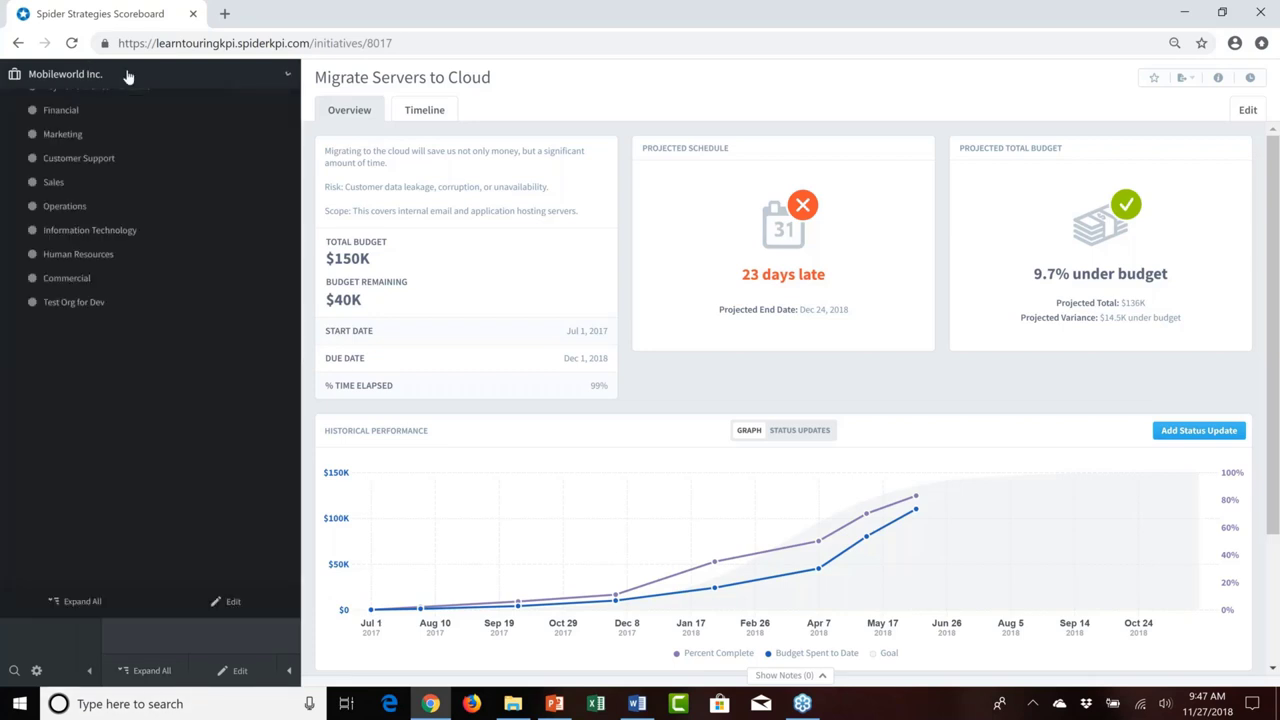
mouse_move(80, 299)
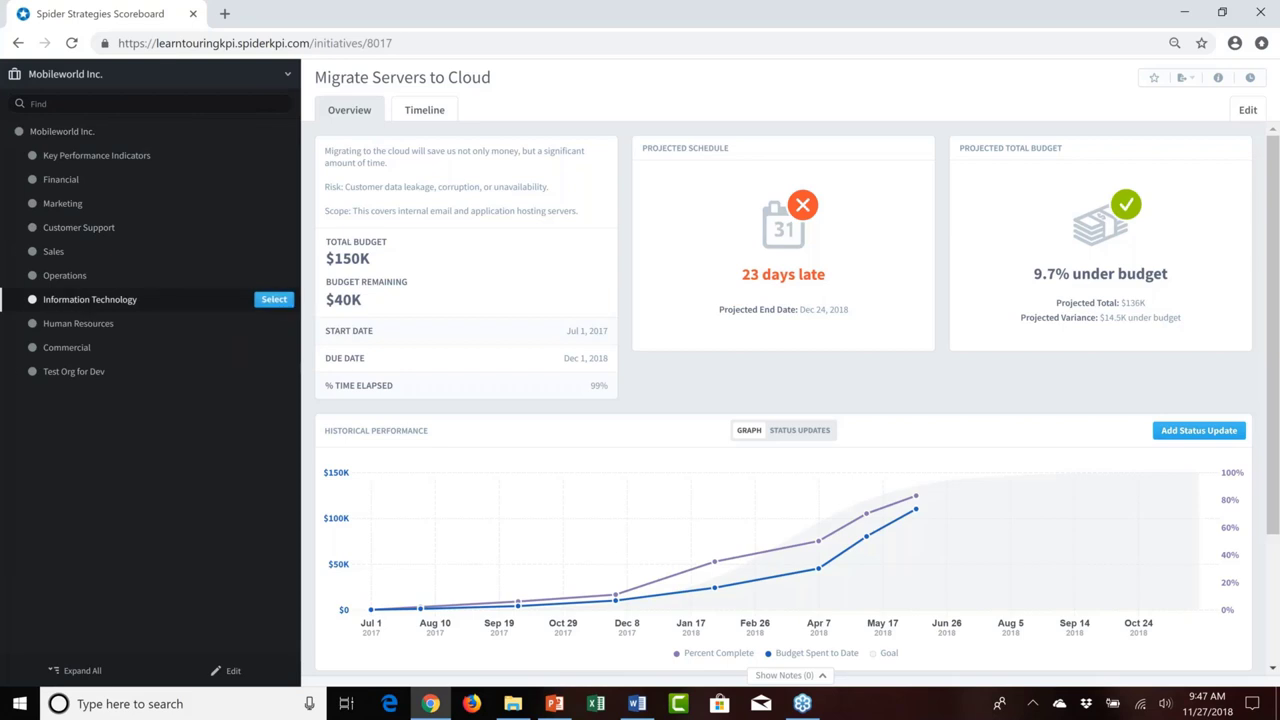
left_click(274, 301)
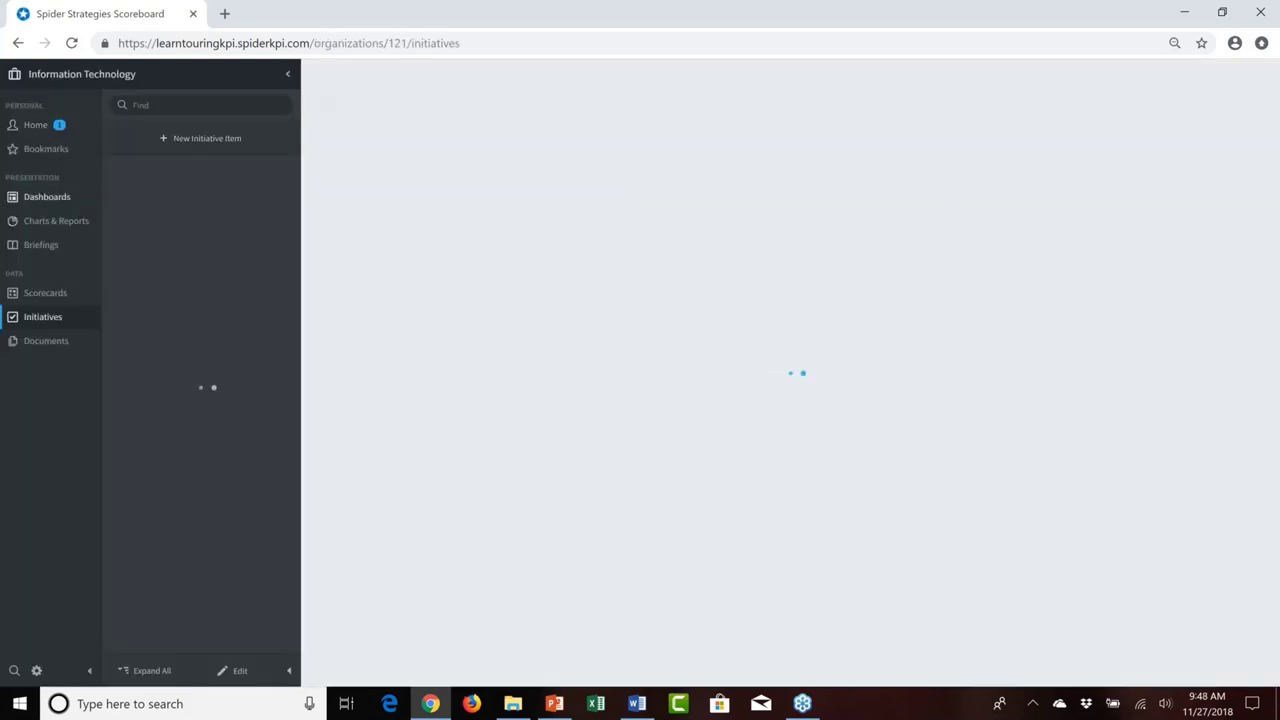
left_click(45, 293)
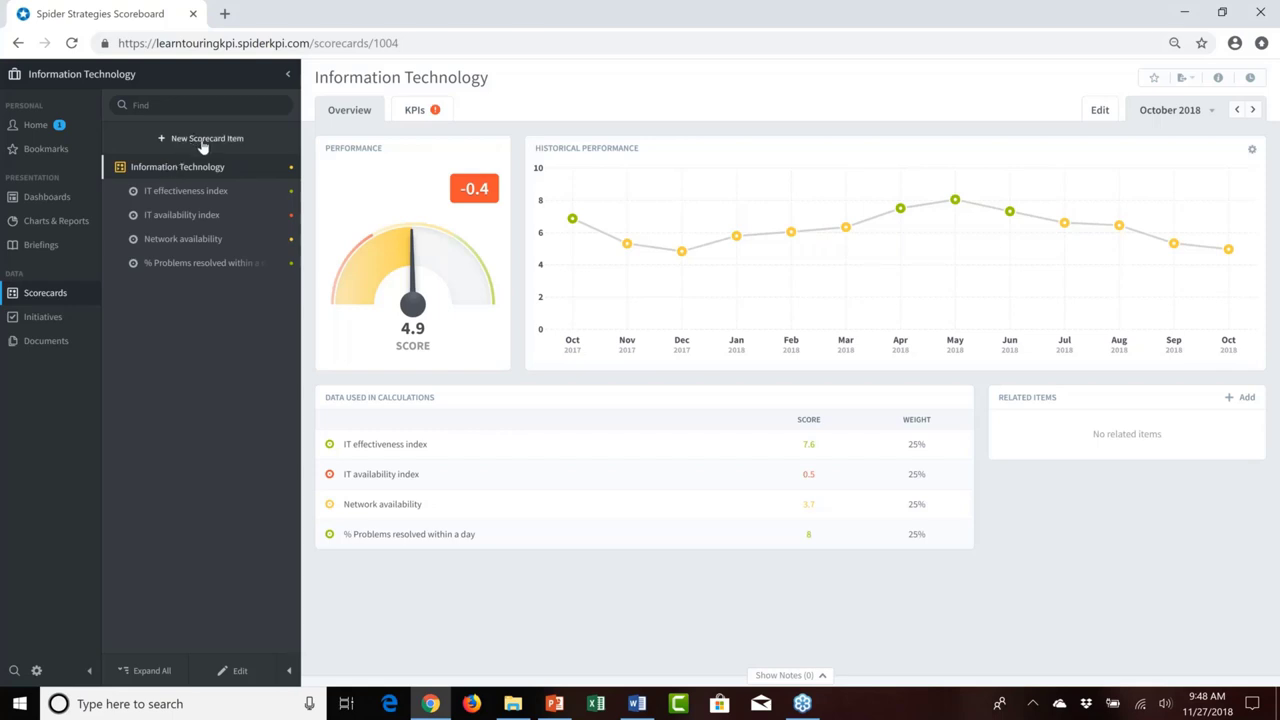
Start a new item in the Information Technology scorecard named "Migrate Server to Cloud progress", keeping KPI as its type
left_click(195, 141)
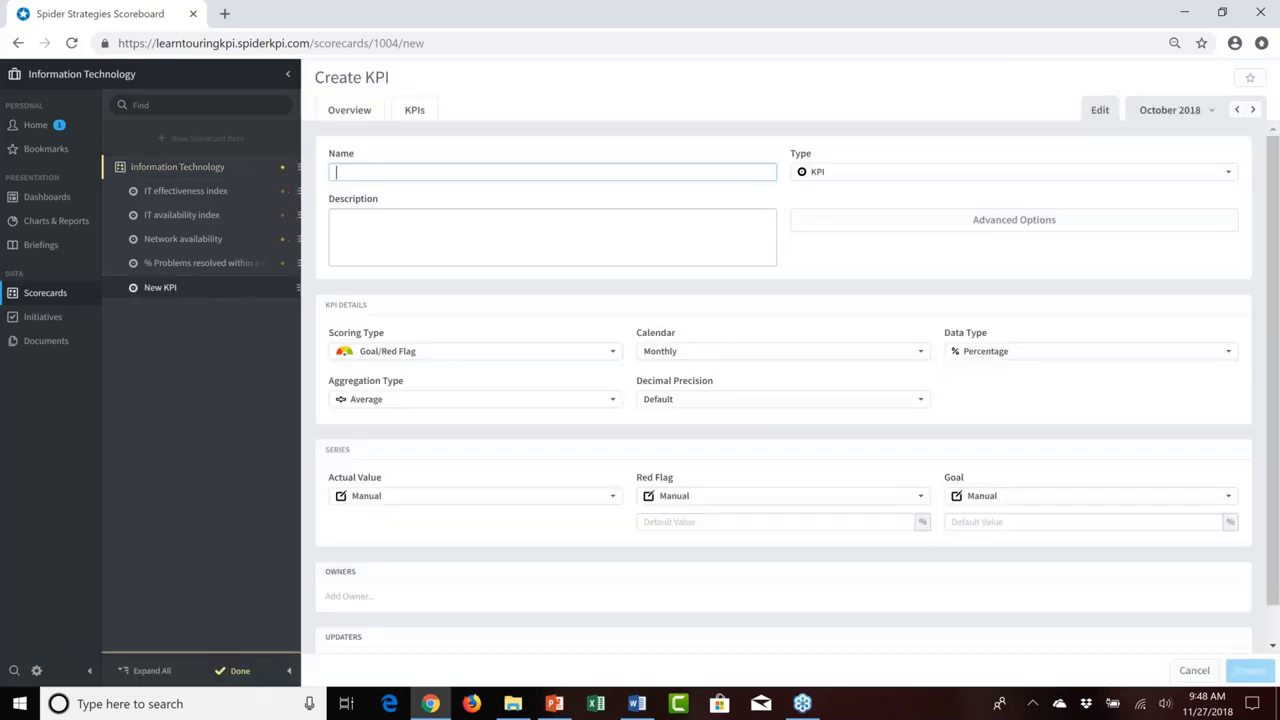
type("Migrate Server to Cloud progress")
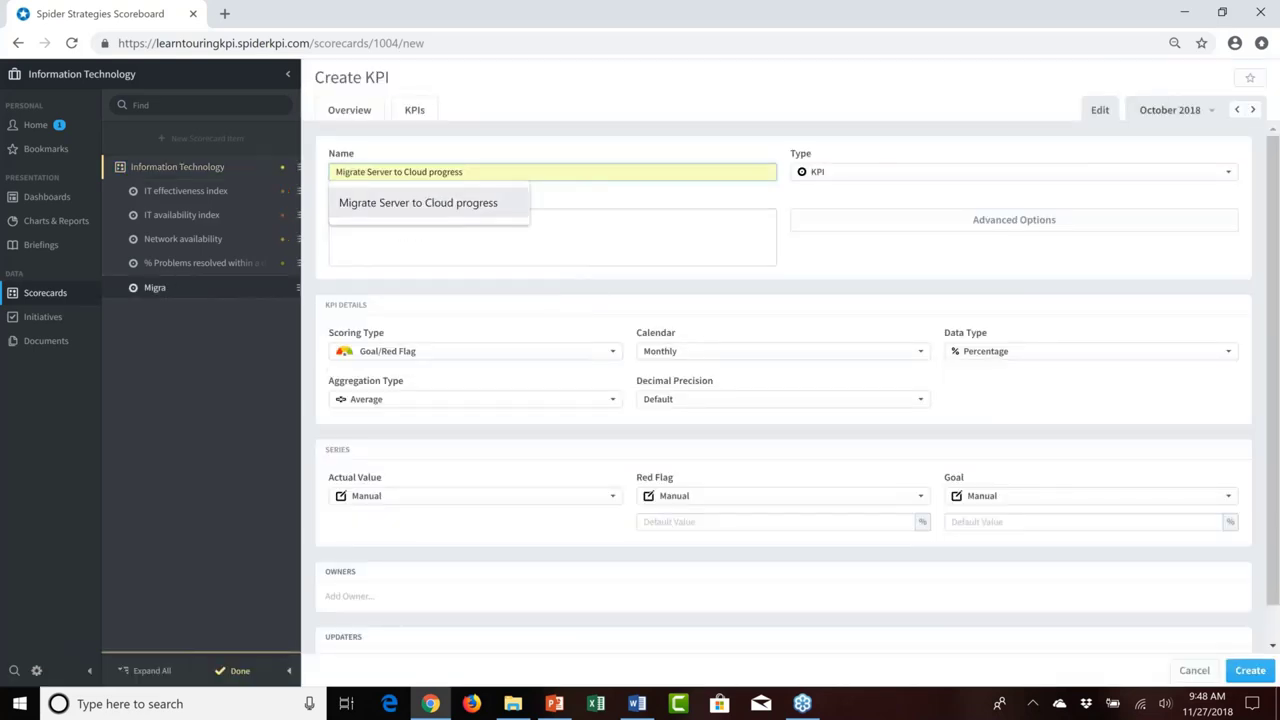
key("Return")
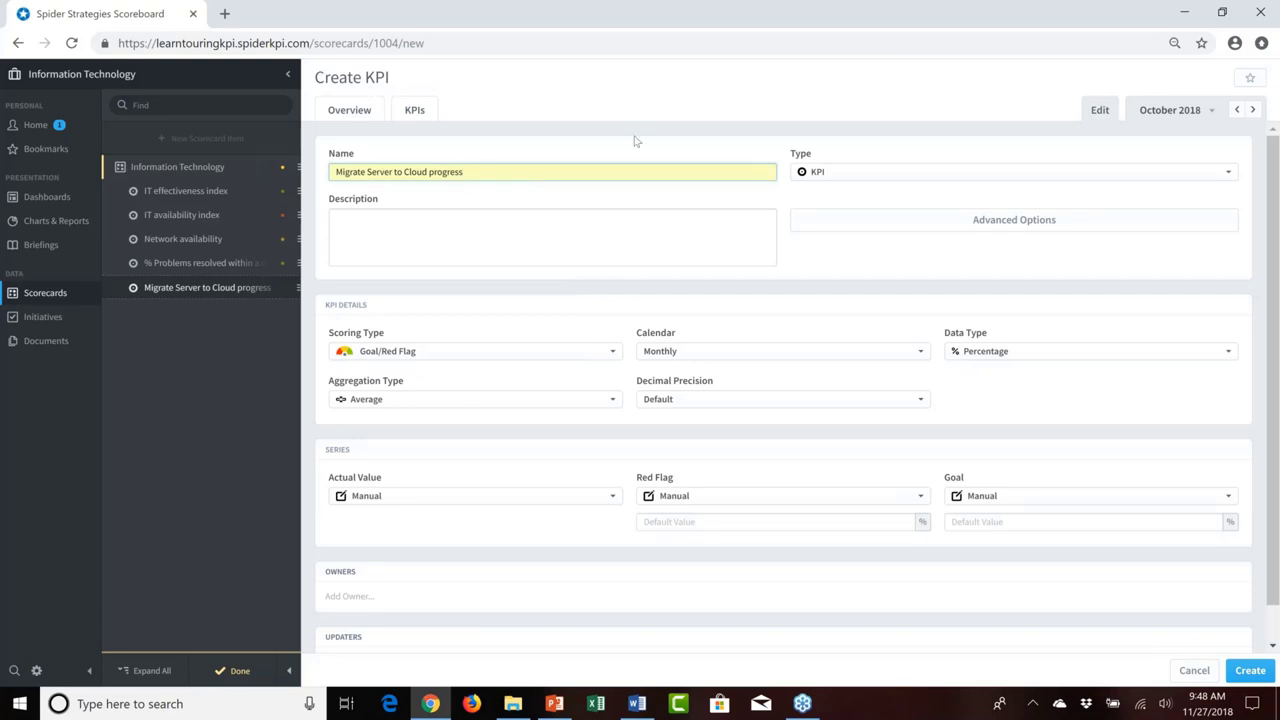
left_click(880, 176)
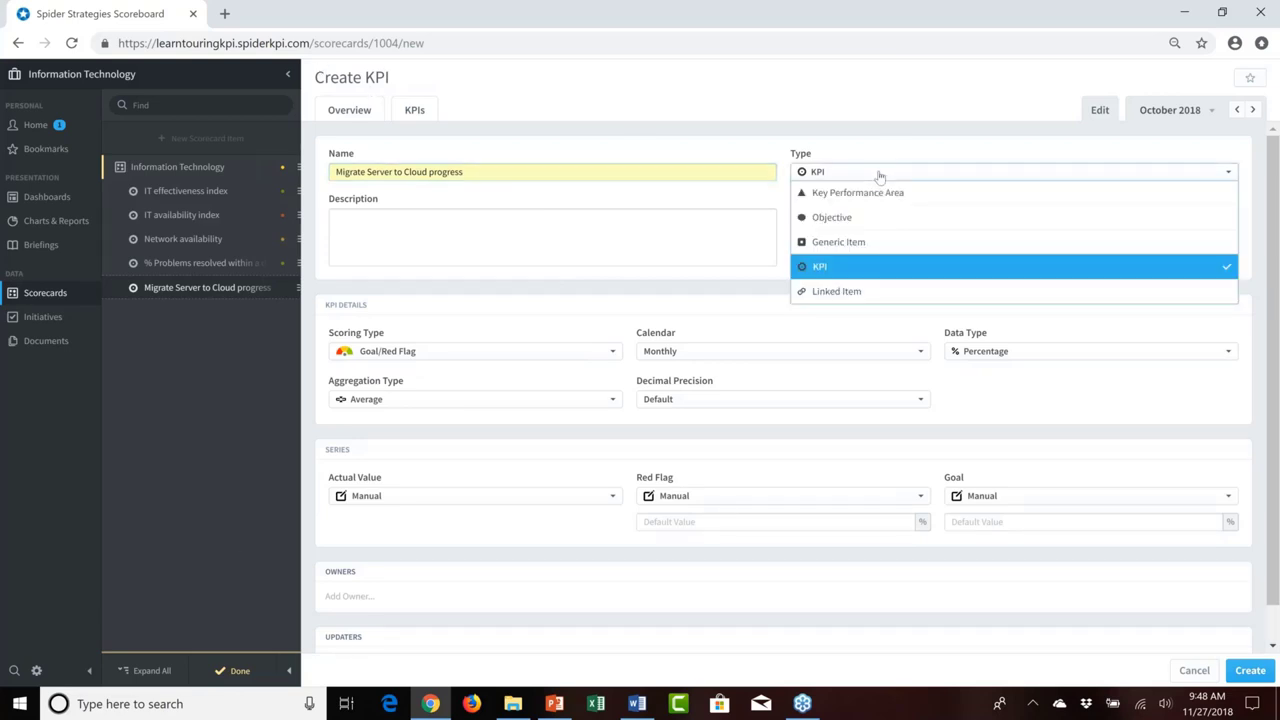
left_click(880, 176)
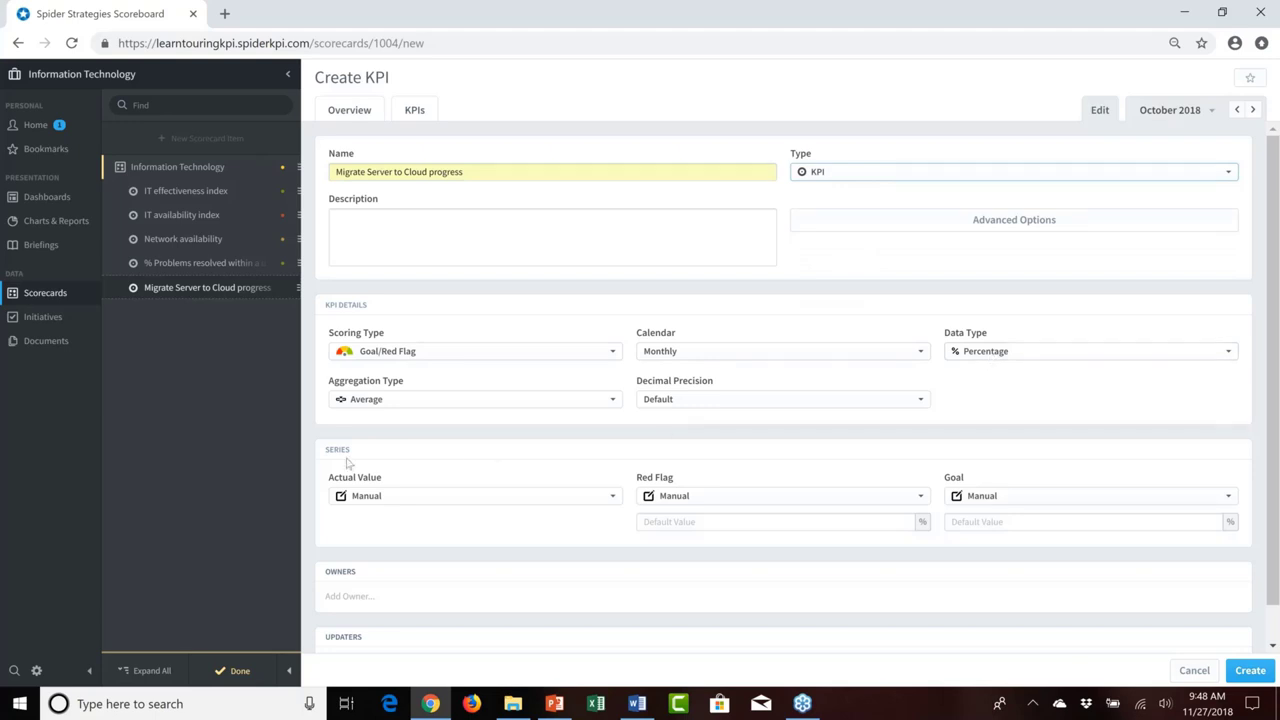
Make the KPI's actual value Calculated and choose Mobileworld Inc.'s Migrate Servers to Cloud initiative as the source for its equation
left_click(409, 501)
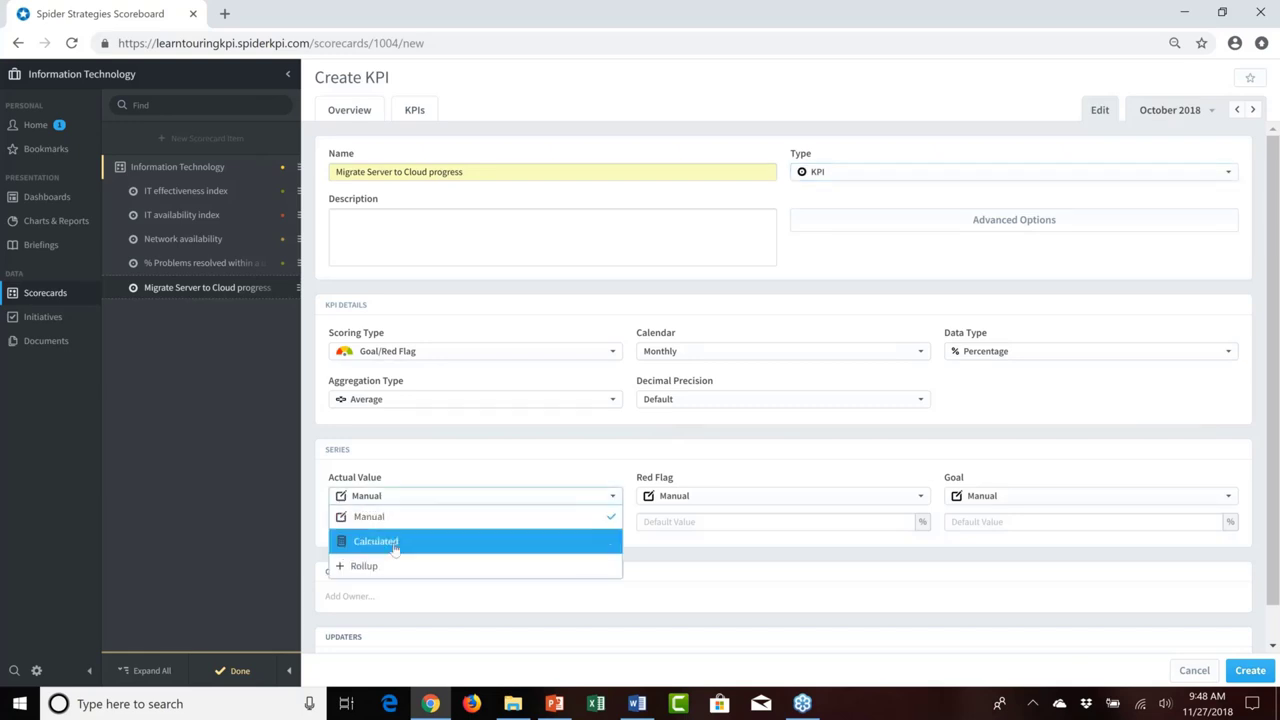
left_click(396, 546)
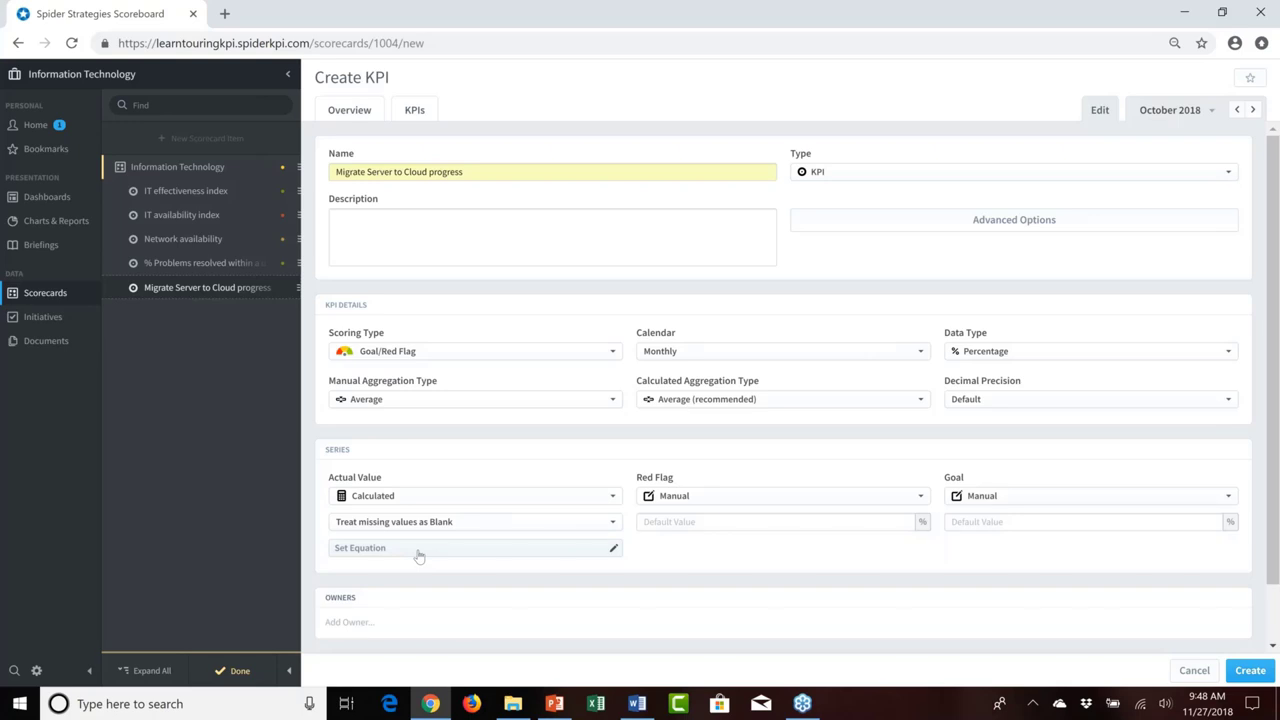
left_click(418, 552)
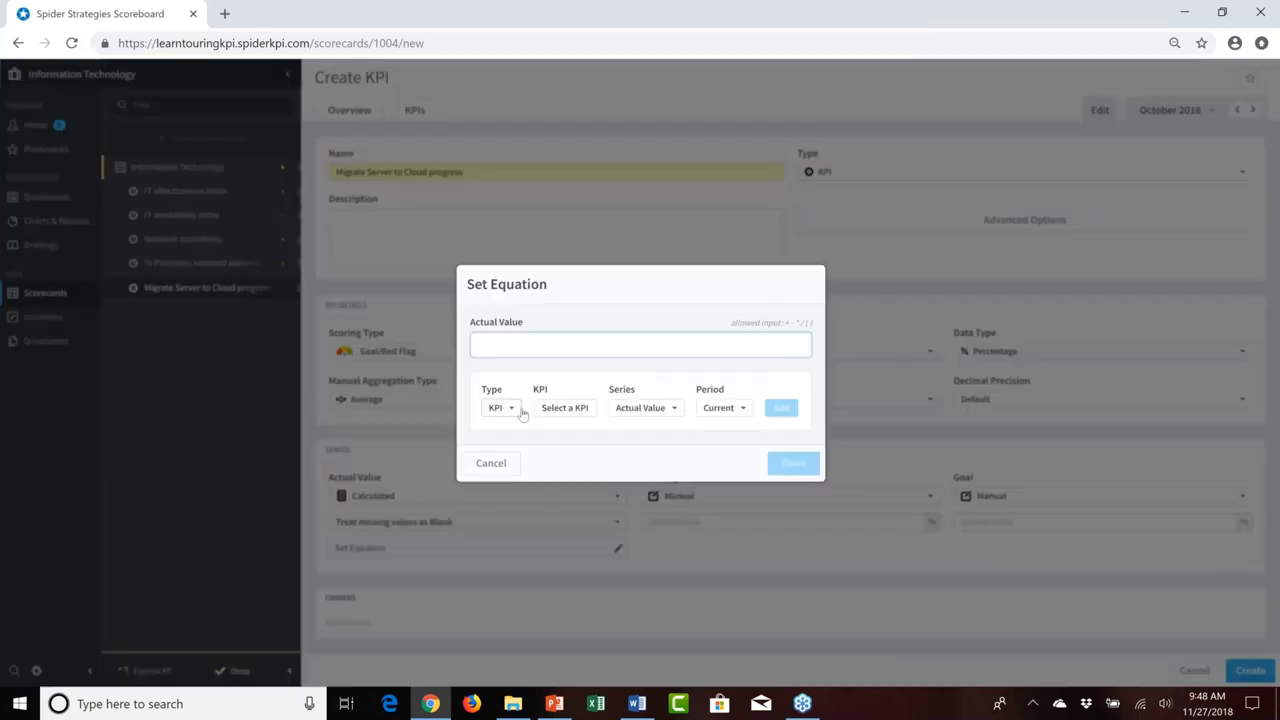
left_click(500, 407)
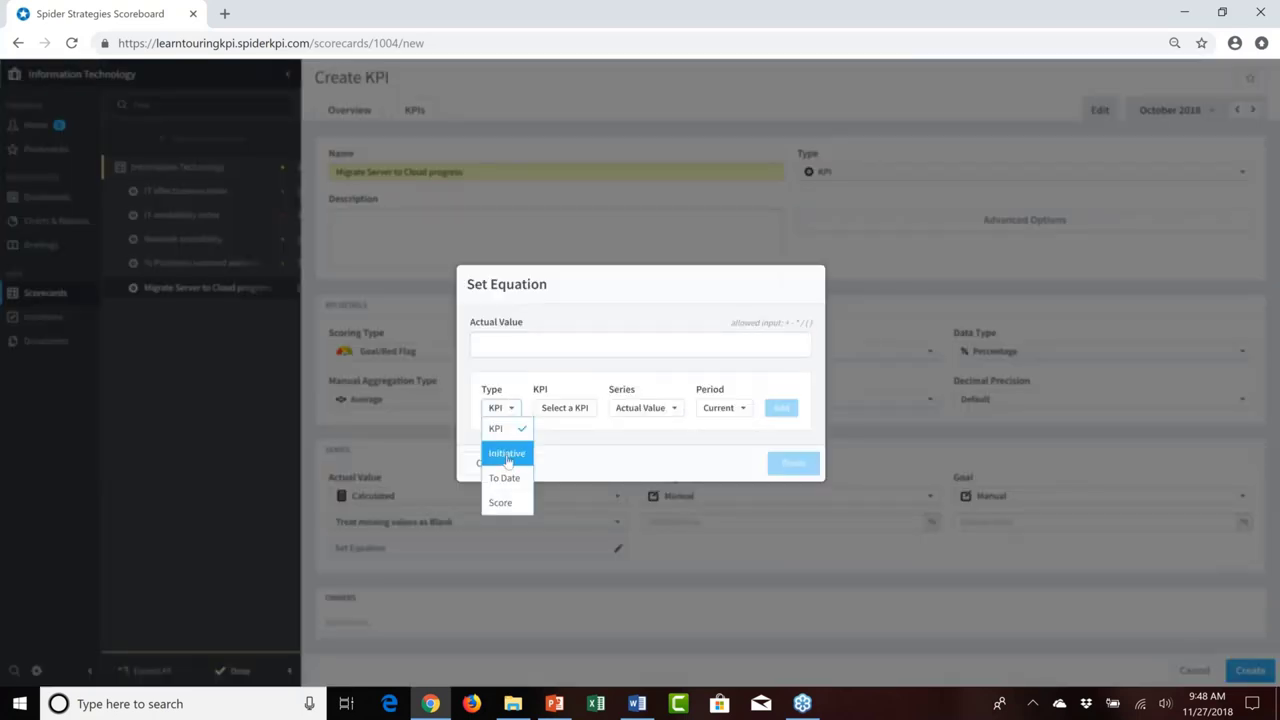
left_click(507, 455)
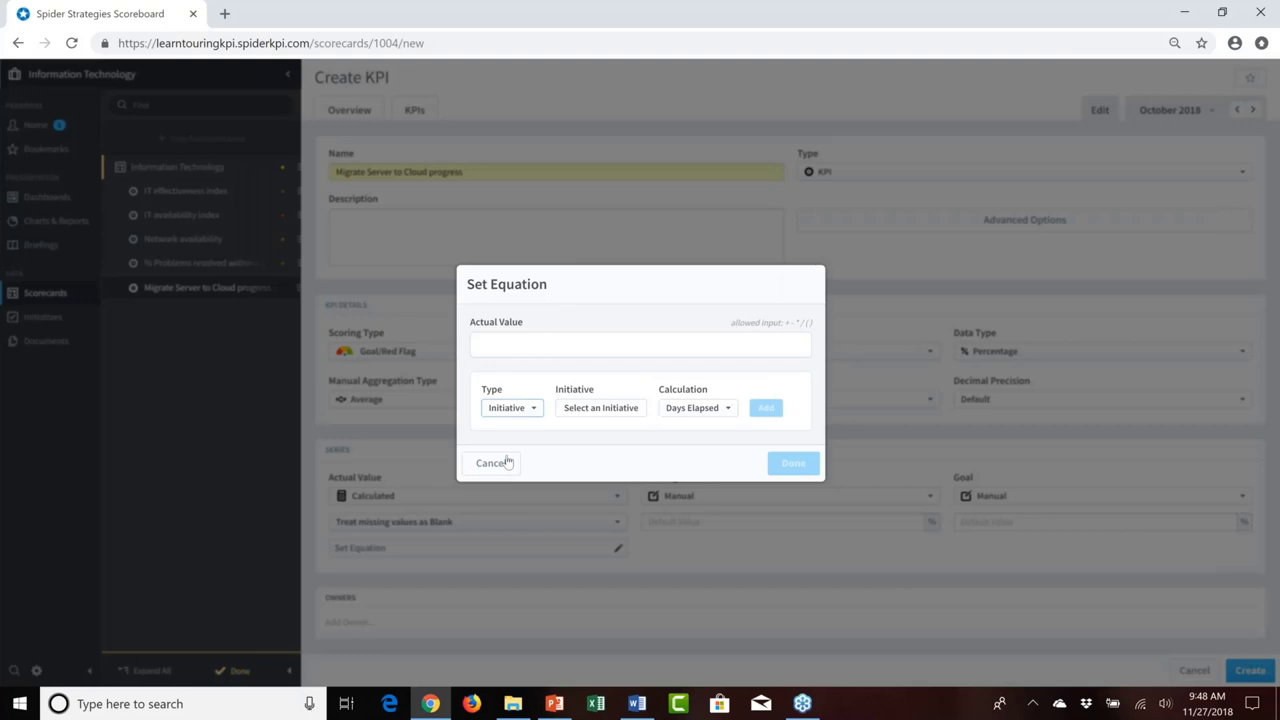
left_click(603, 413)
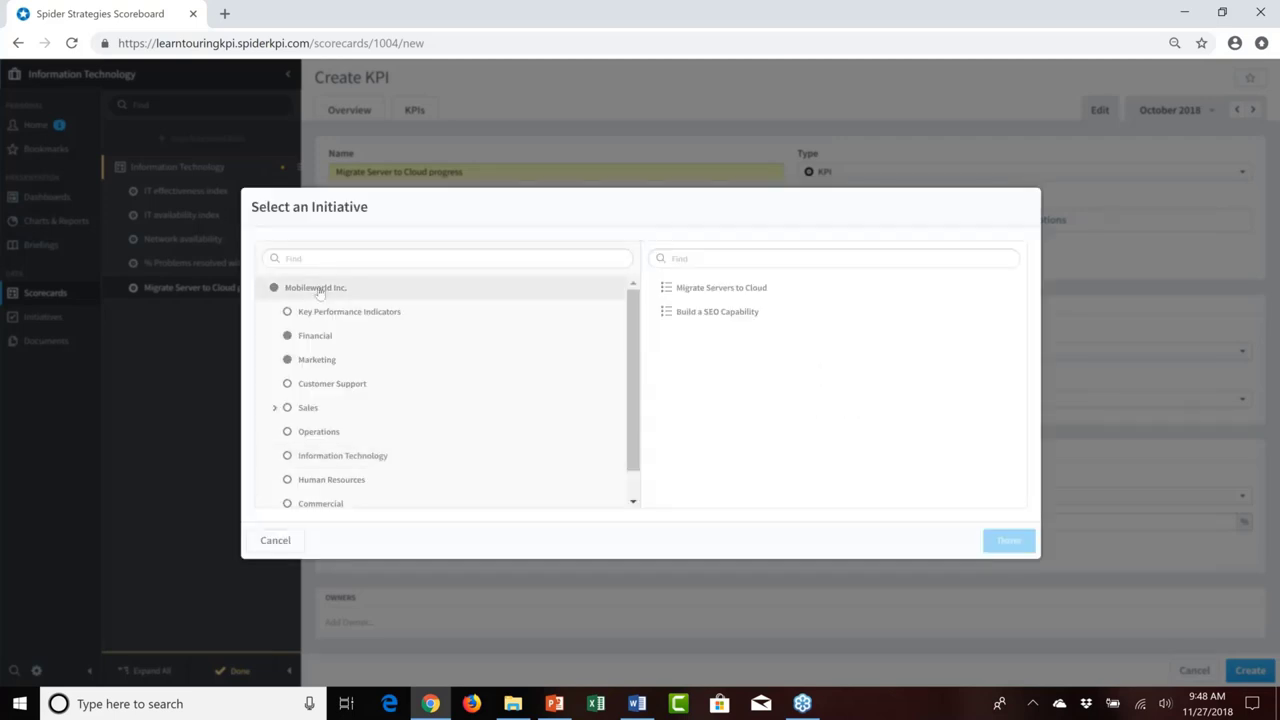
left_click(698, 295)
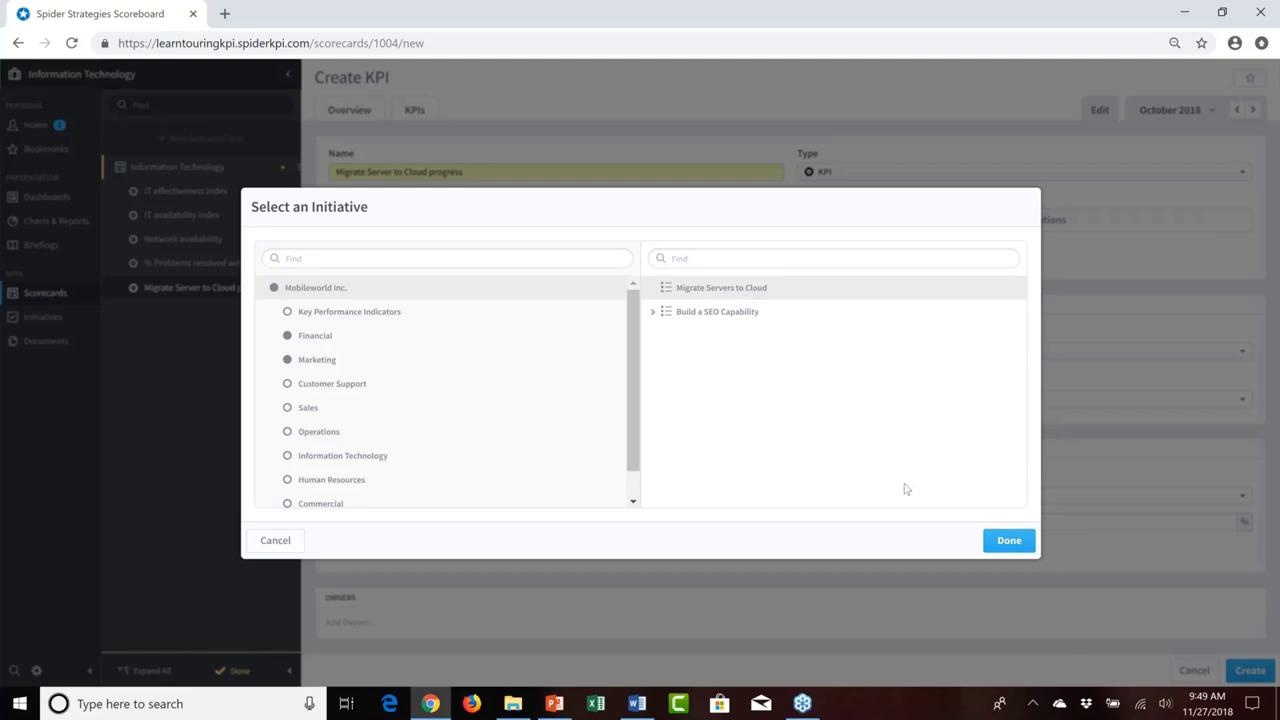
left_click(1009, 541)
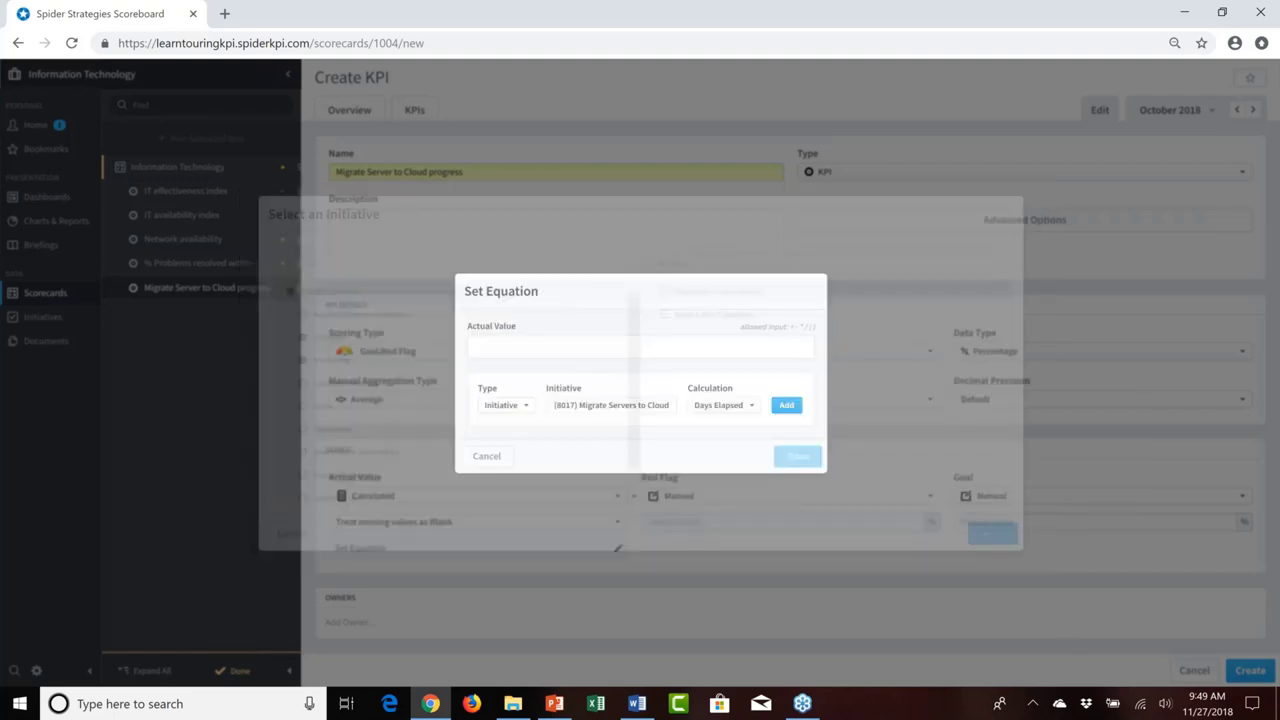
Add the initiative's % Complete calculation to the actual value equation and accept the equation
left_click(728, 410)
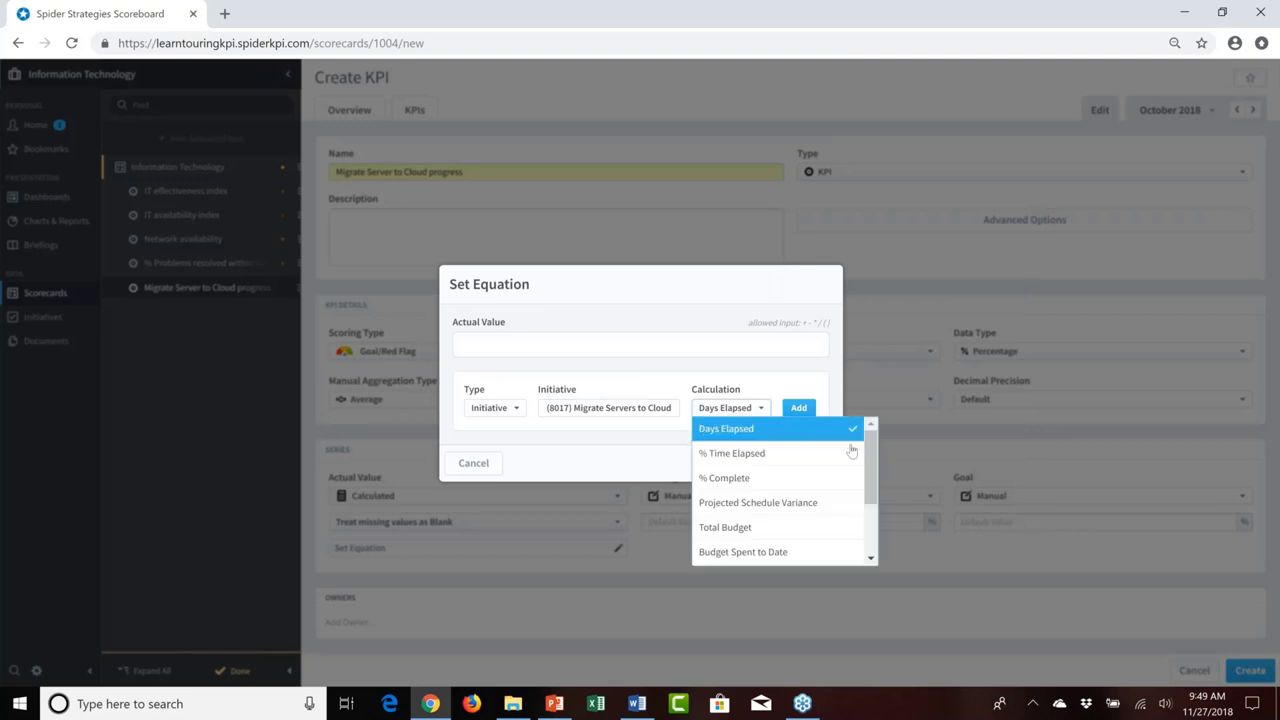
mouse_move(874, 457)
left_mouse_down()
mouse_move(880, 515)
mouse_move(880, 438)
left_mouse_up()
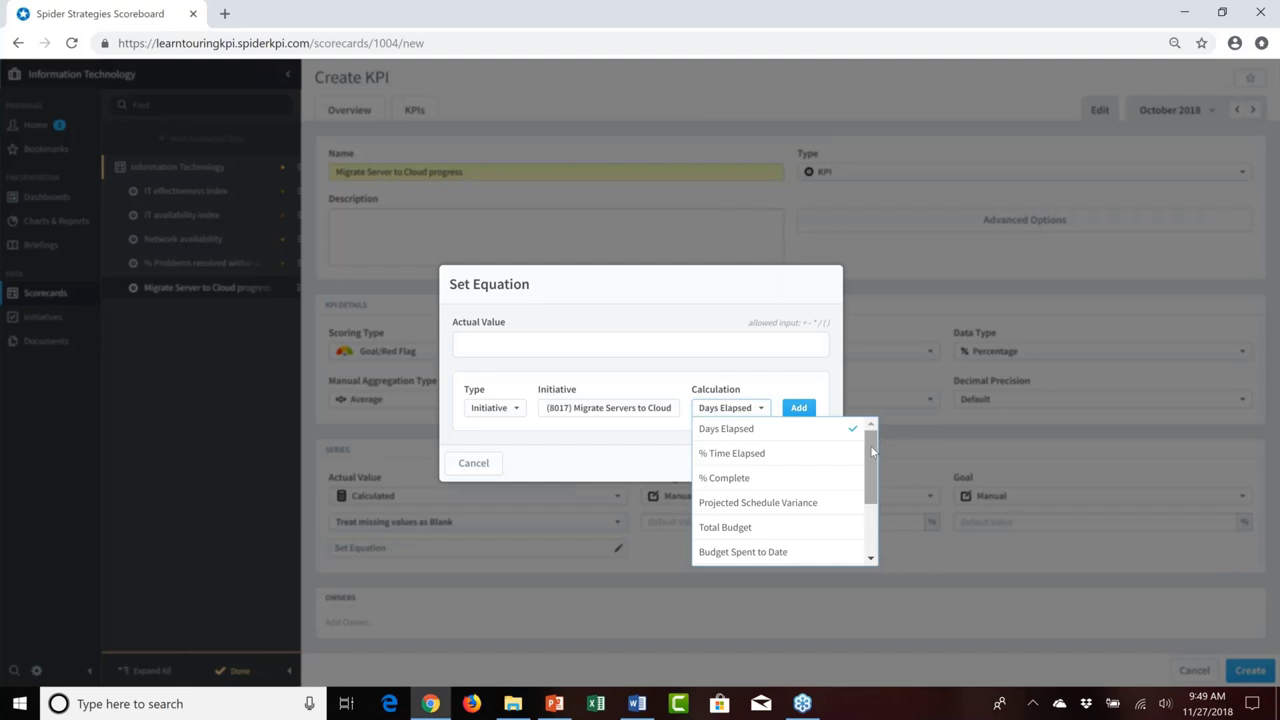
left_click(789, 478)
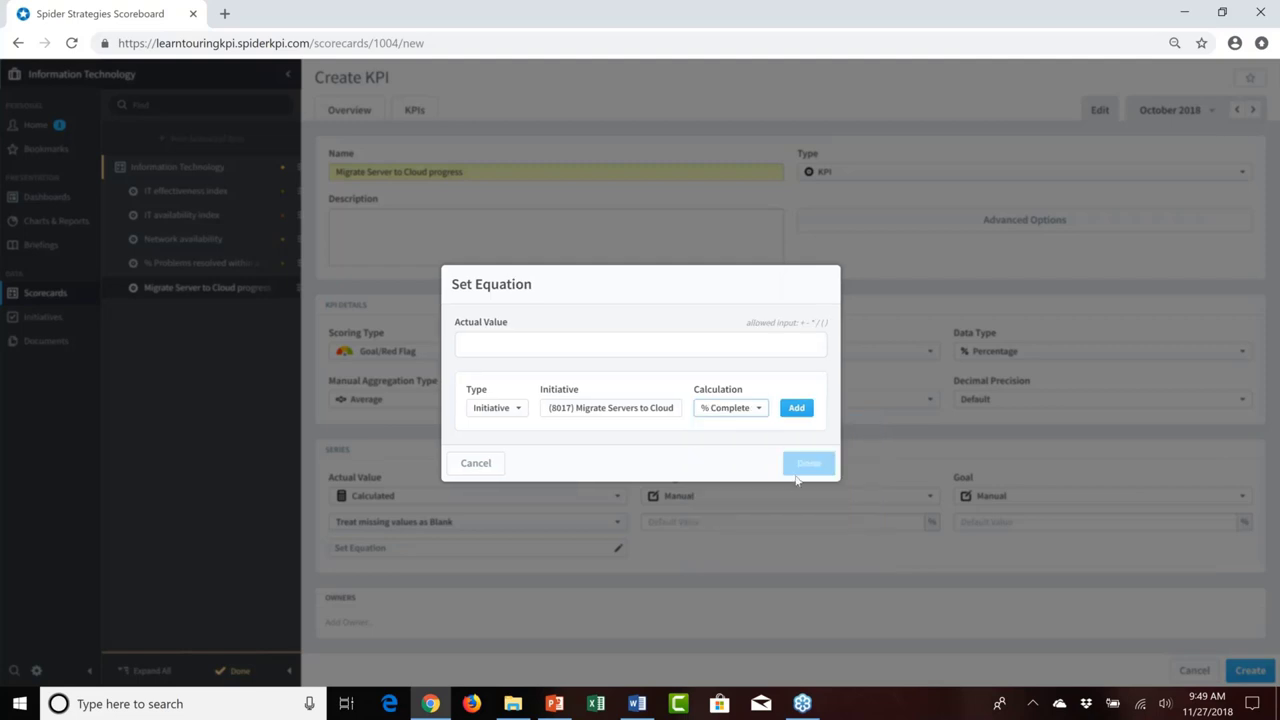
left_click(796, 409)
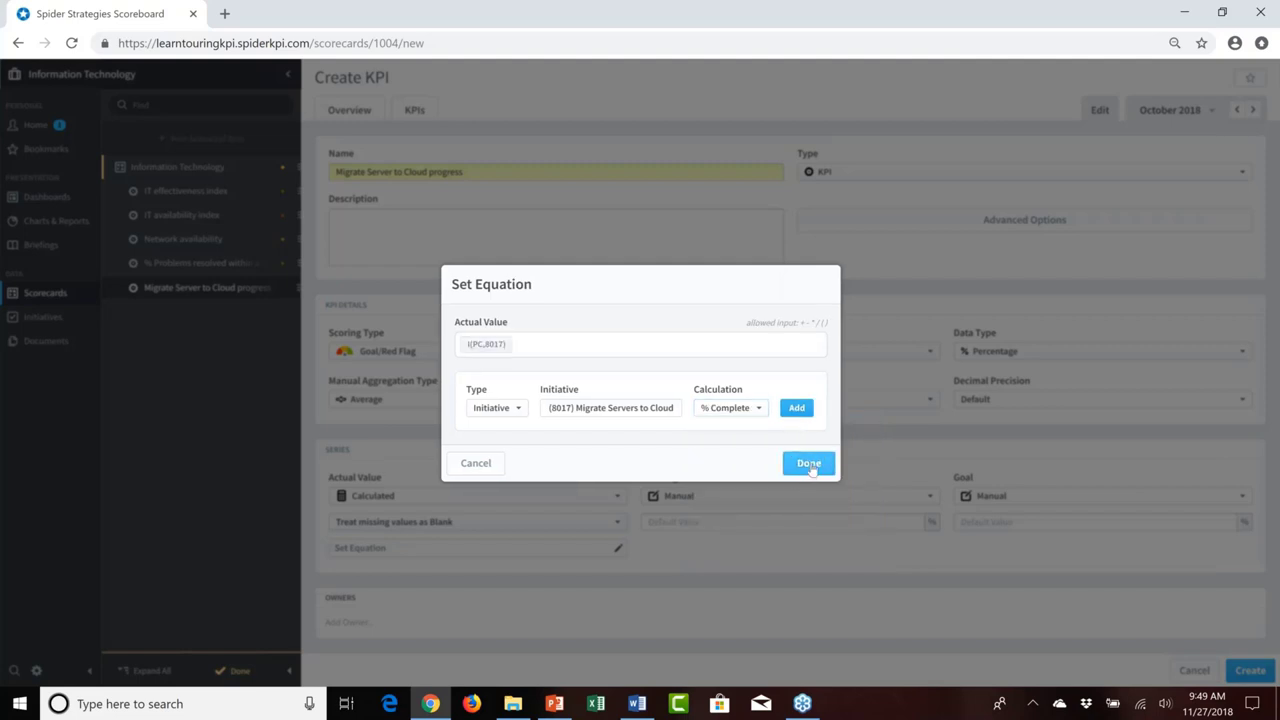
left_click(809, 464)
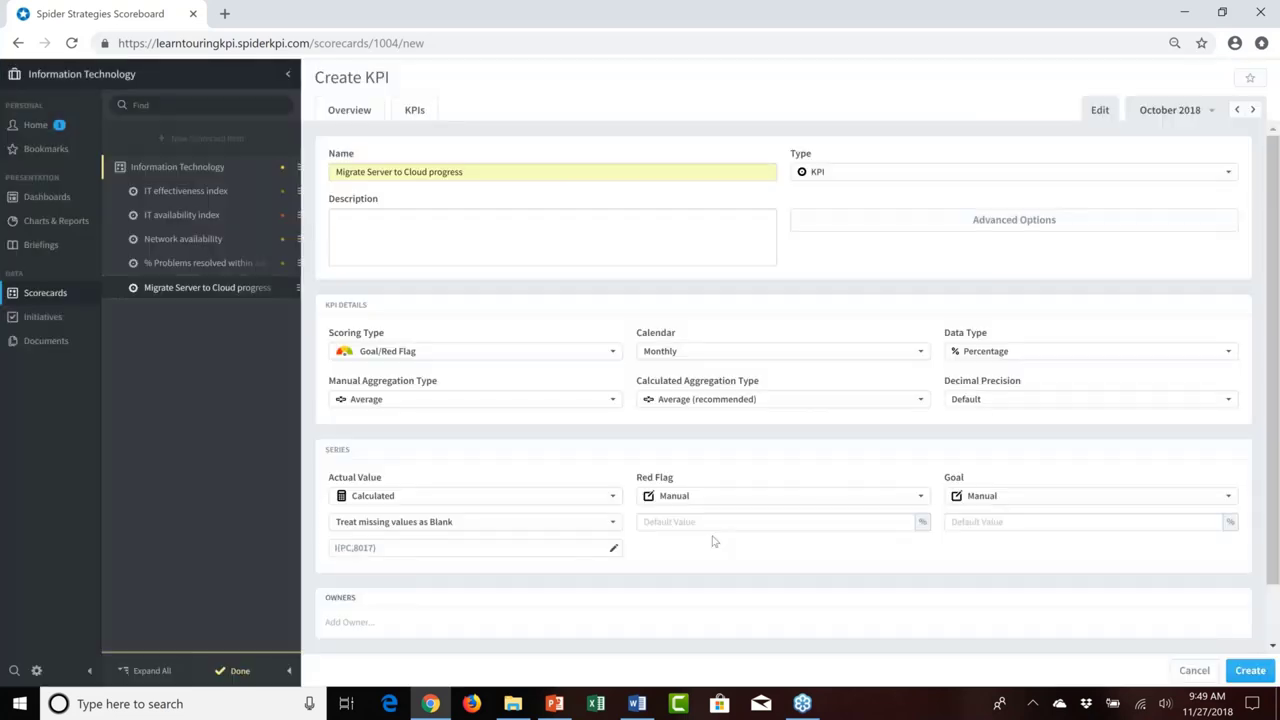
Set the KPI's default red flag to 40% and goal to 70%, create it, and finish editing the Information Technology scorecard
left_click(718, 520)
type("40")
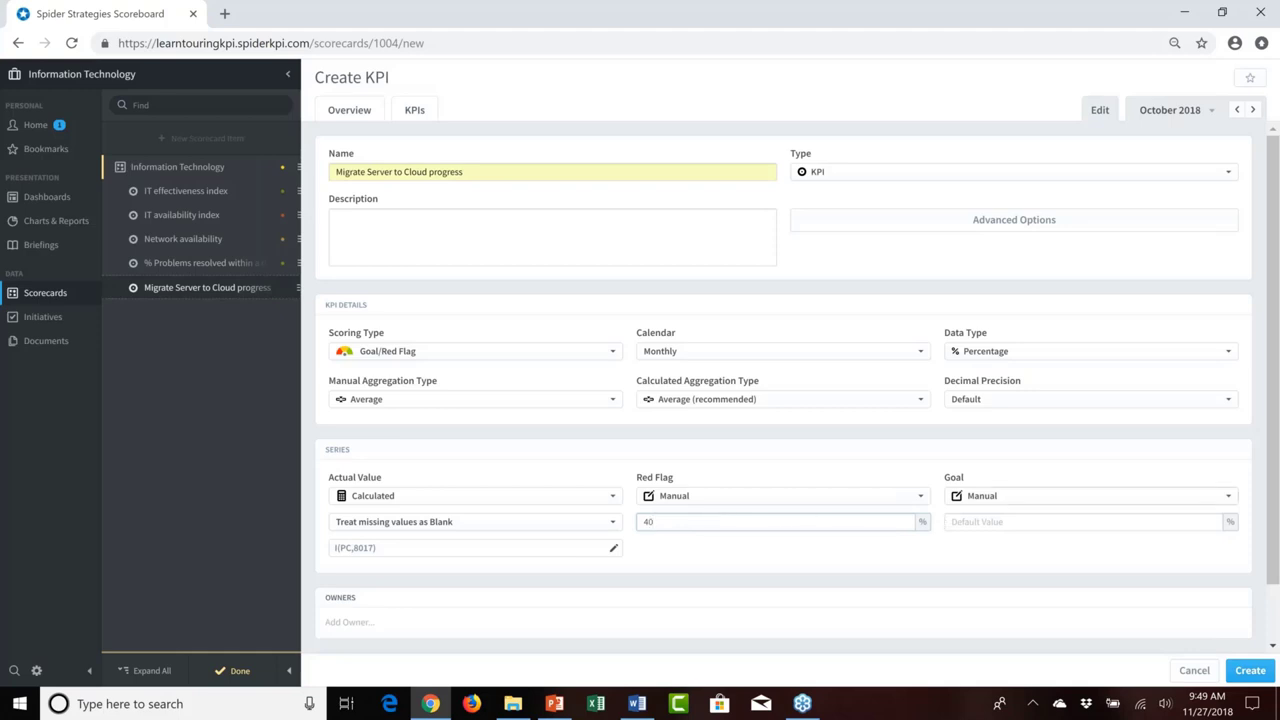
left_click(975, 520)
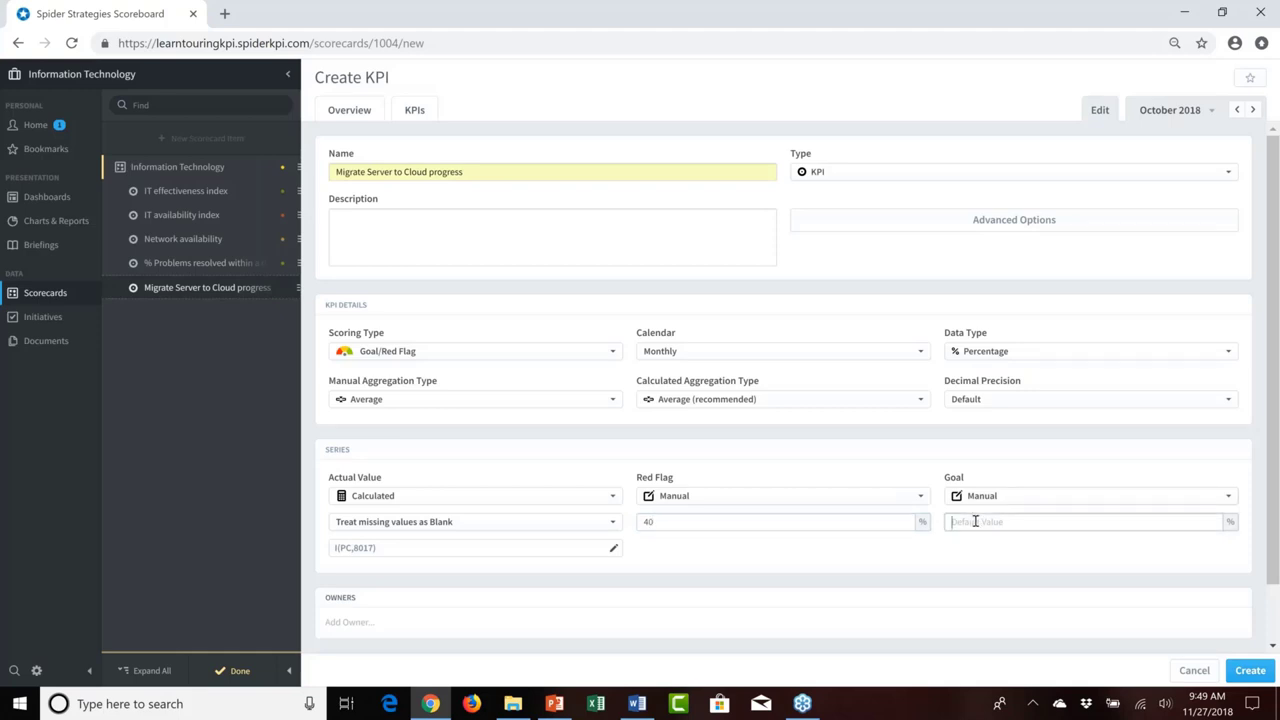
type("70")
scroll(390, 579, "down", 1)
scroll(390, 579, "down", 2)
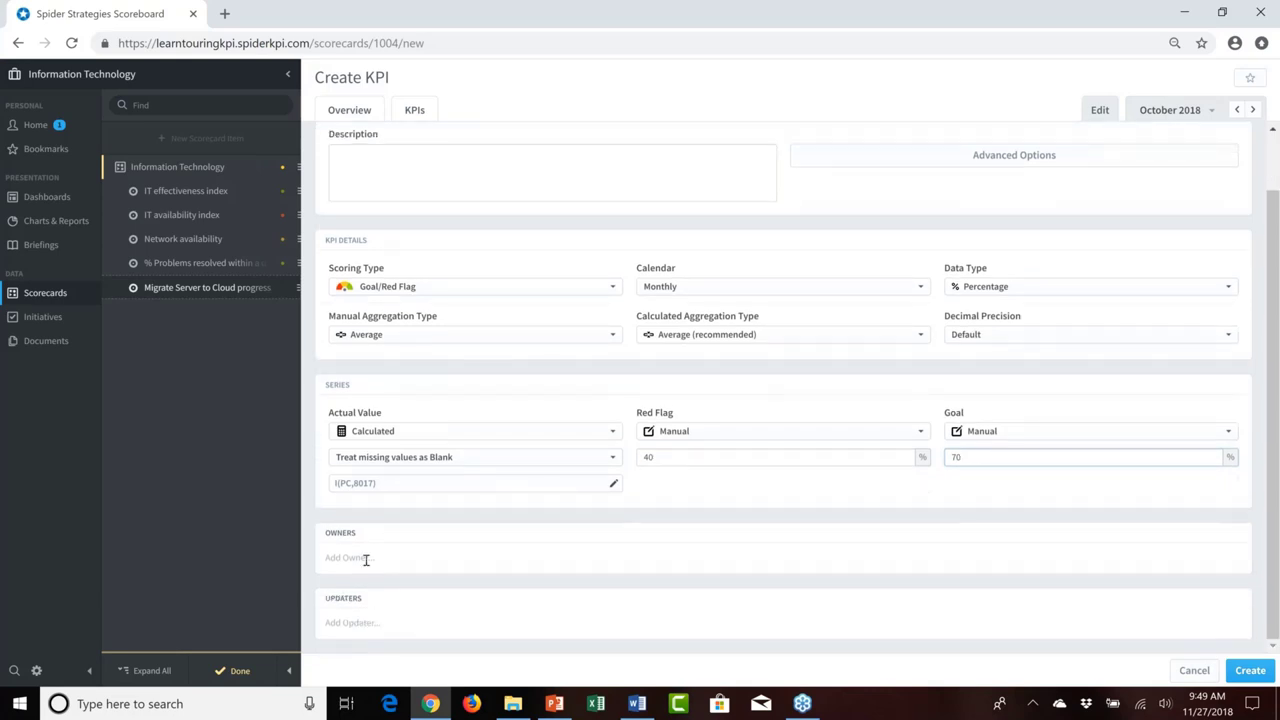
left_click(1249, 671)
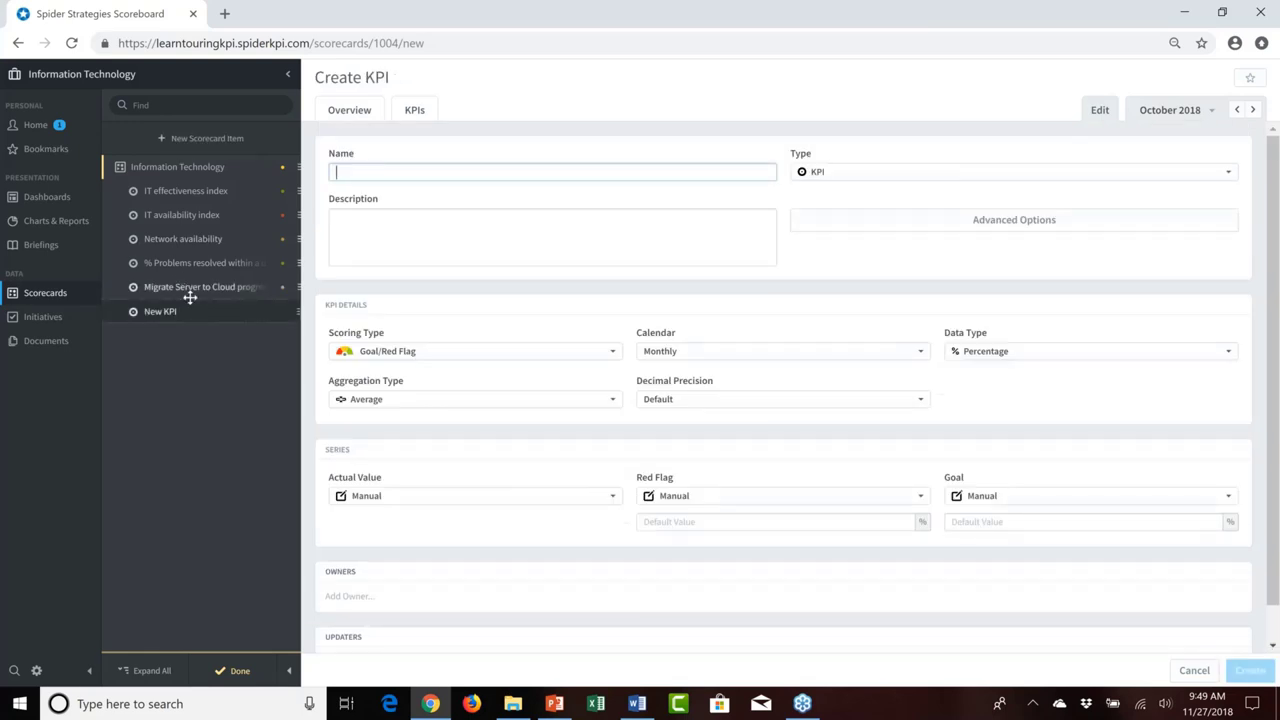
left_click(240, 672)
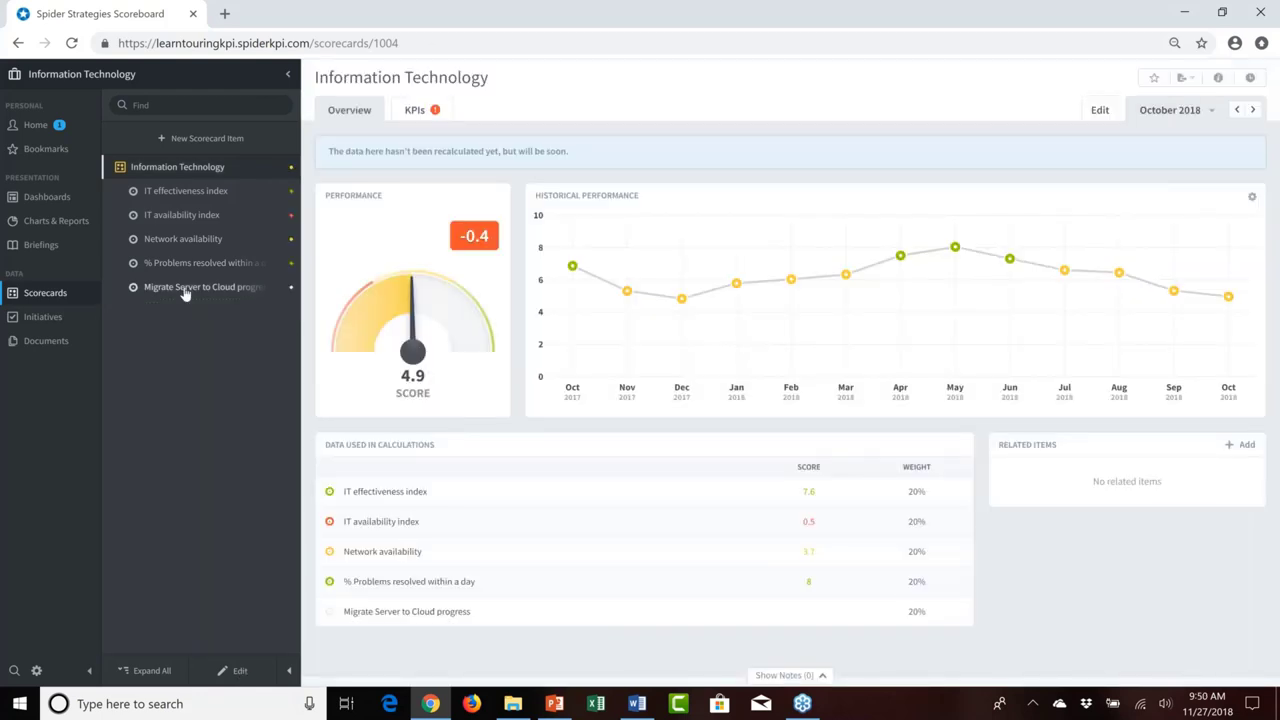
Open the Migrate Server to Cloud progress KPI and review its performance for periods from August to November 2018
left_click(185, 294)
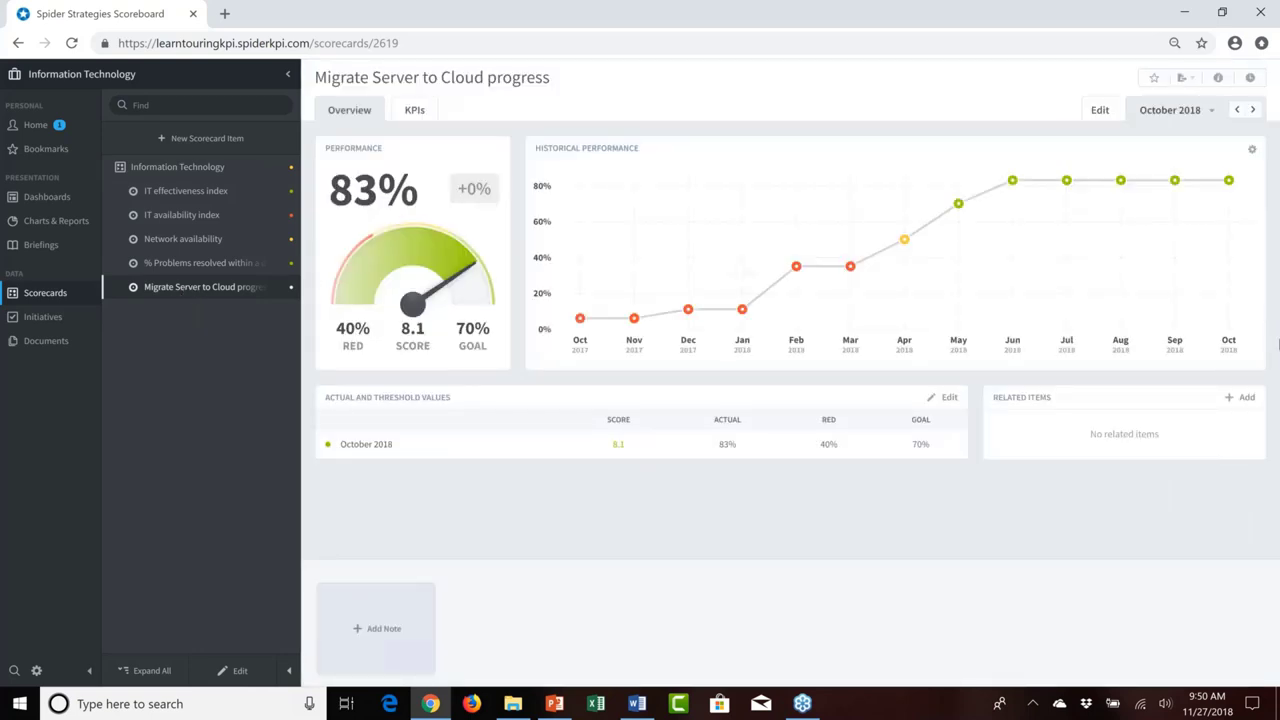
left_click(1236, 111)
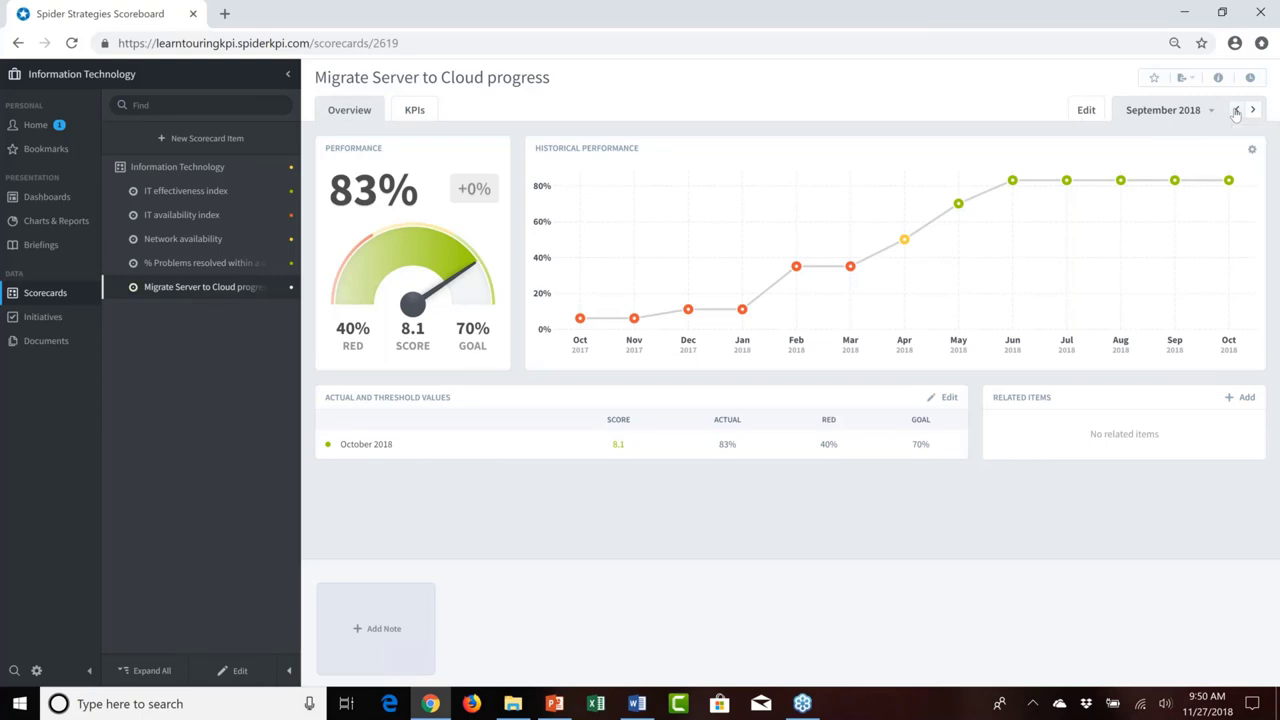
left_click(1236, 111)
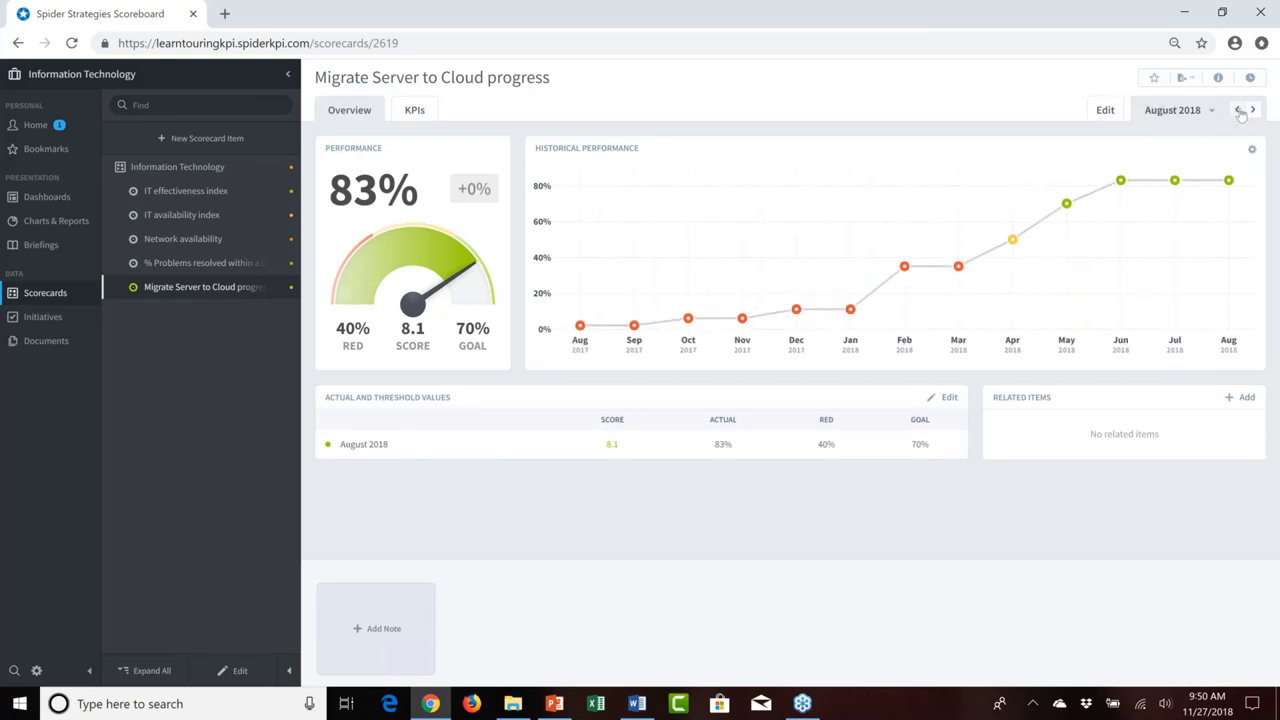
left_click(1250, 111)
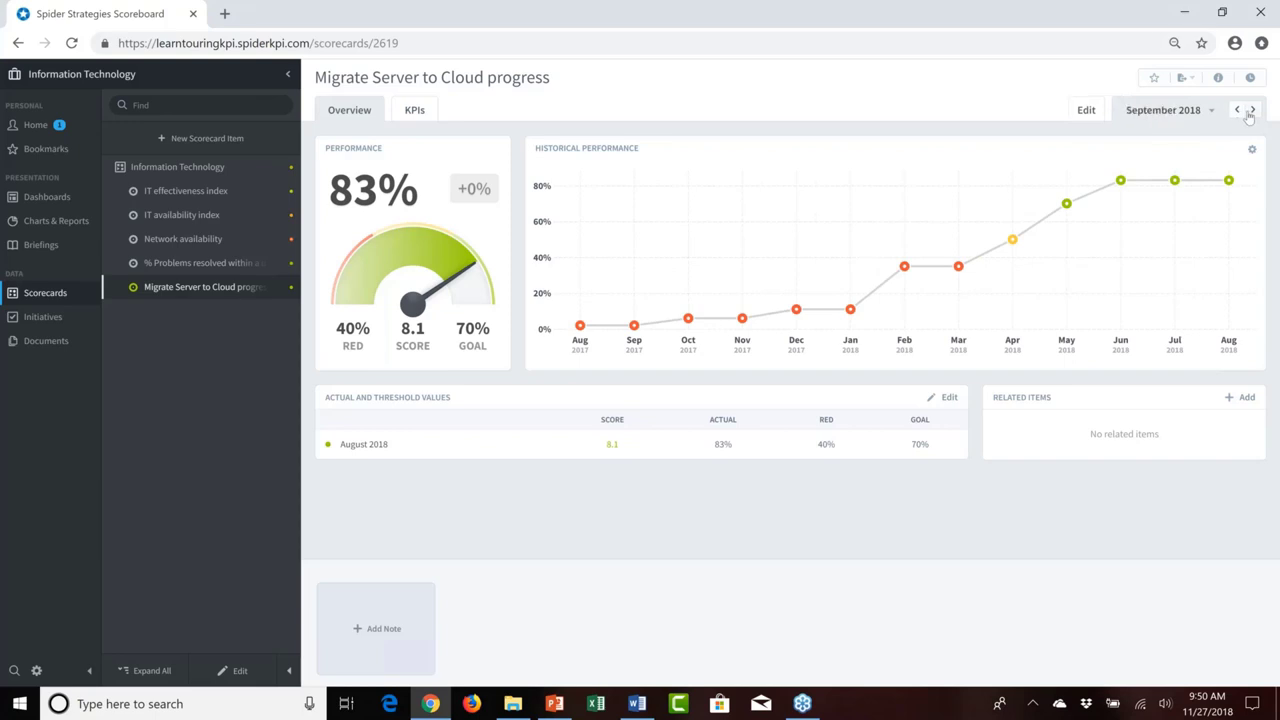
left_click(1250, 111)
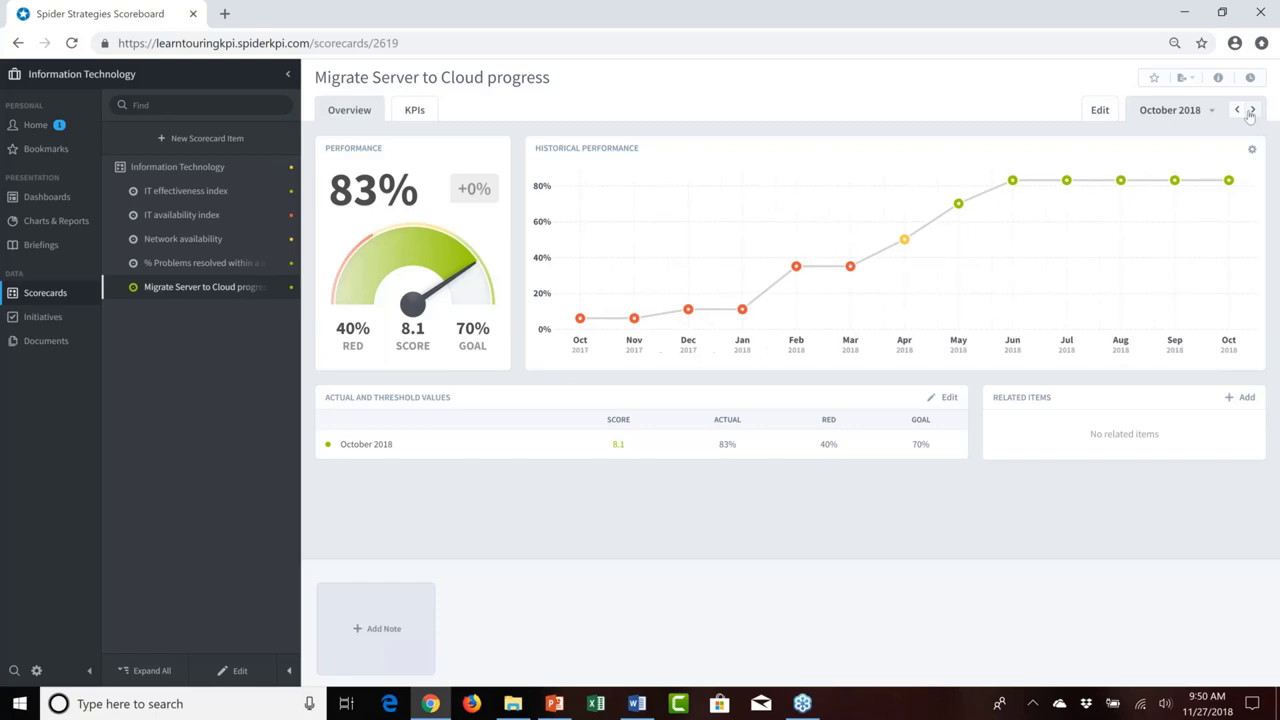
left_click(1250, 111)
mouse_move(1178, 181)
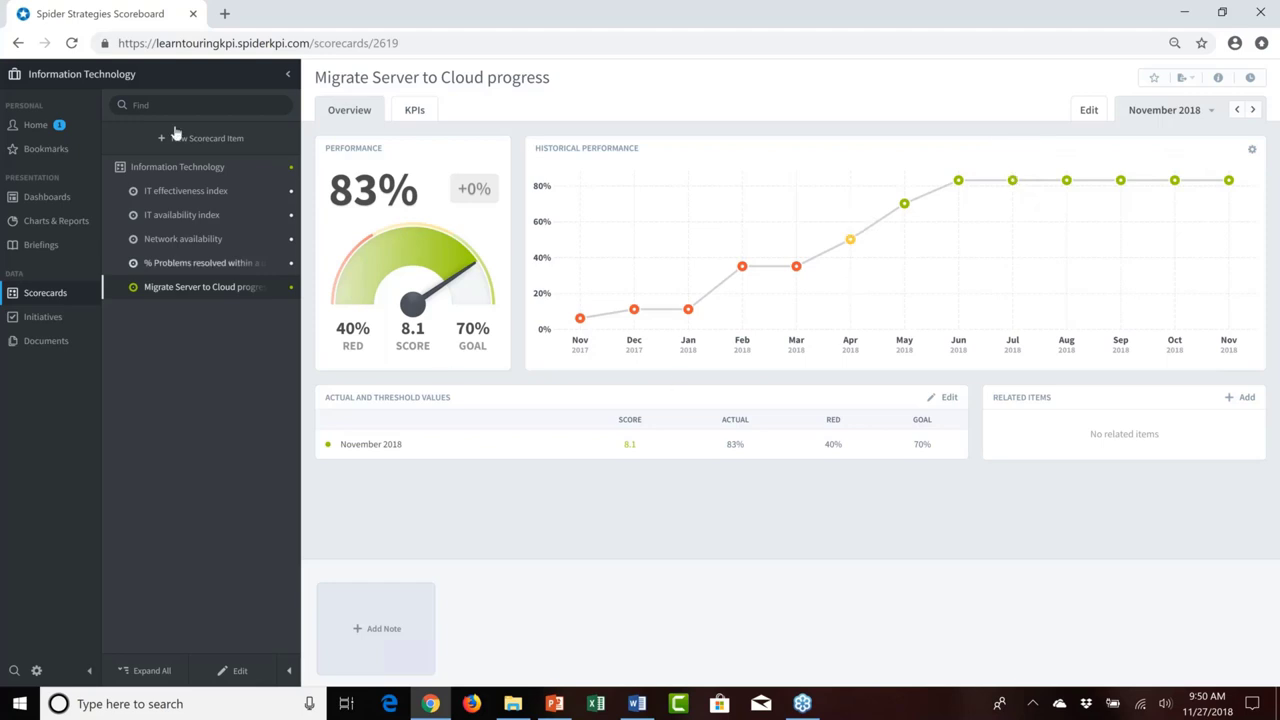
Switch to Mobileworld Inc.'s initiatives and examine the historical performance and budget of Migrate Servers to Cloud
left_click(48, 322)
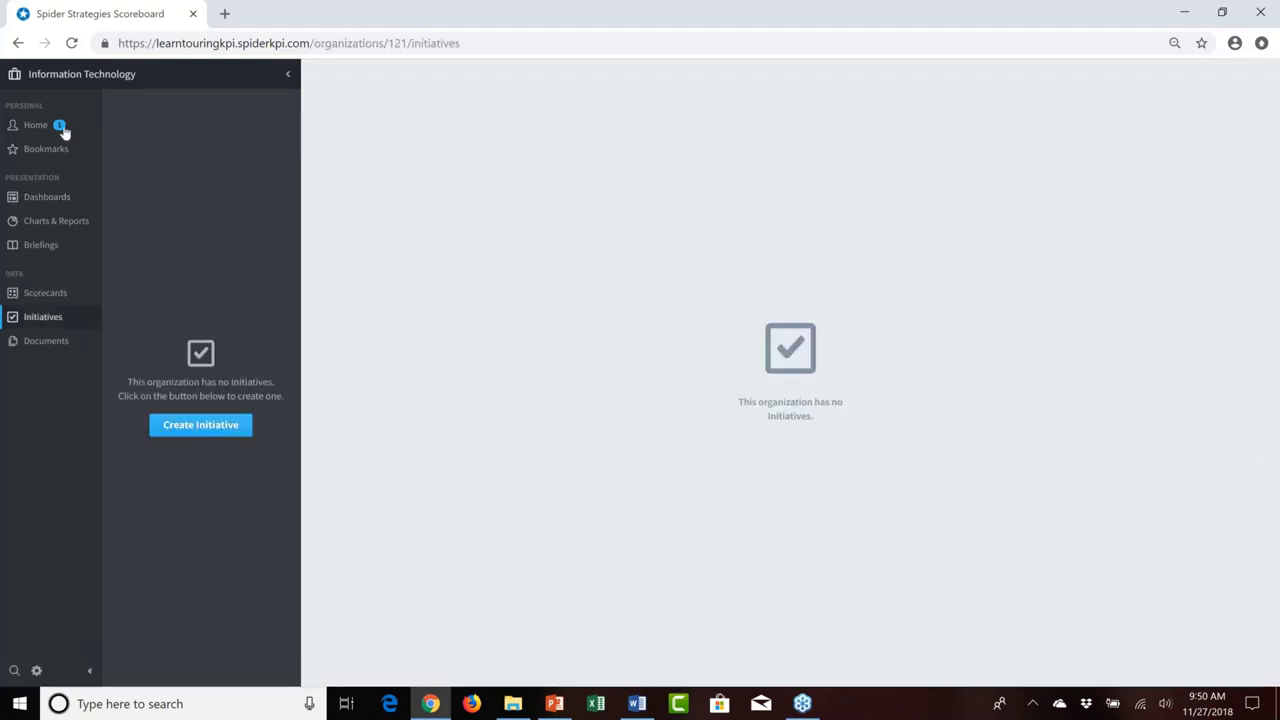
left_click(153, 84)
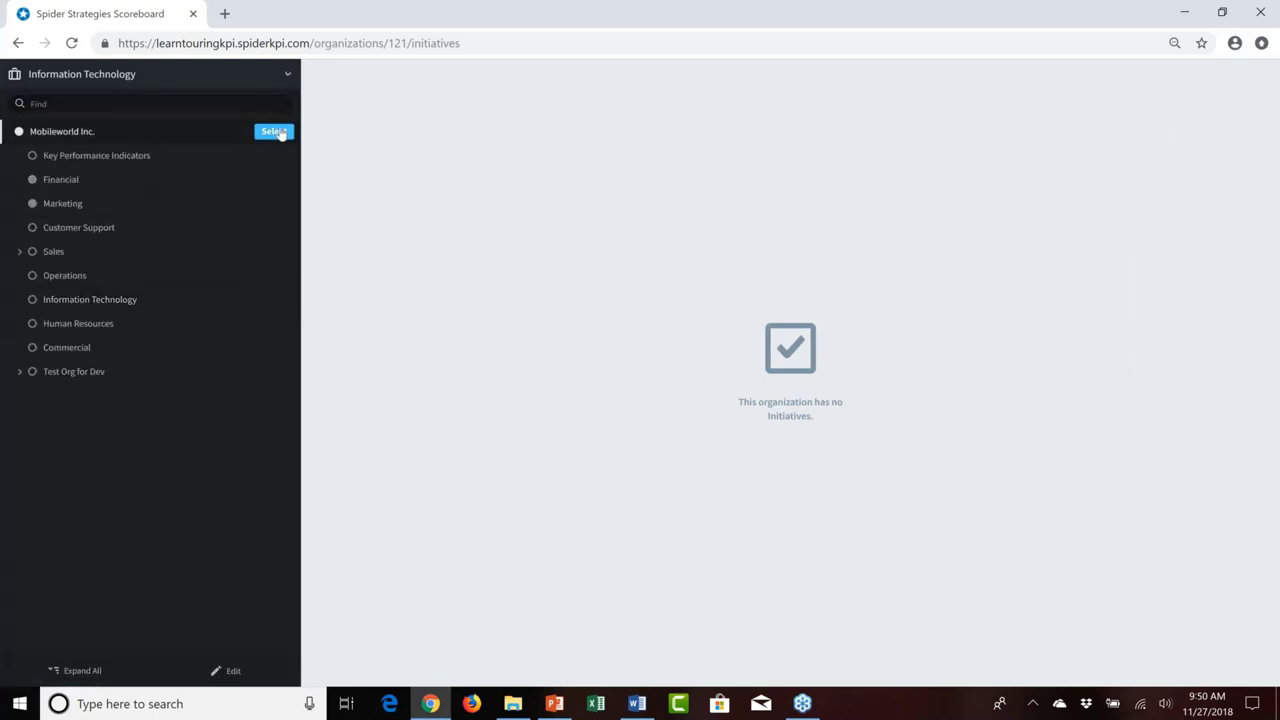
left_click(273, 131)
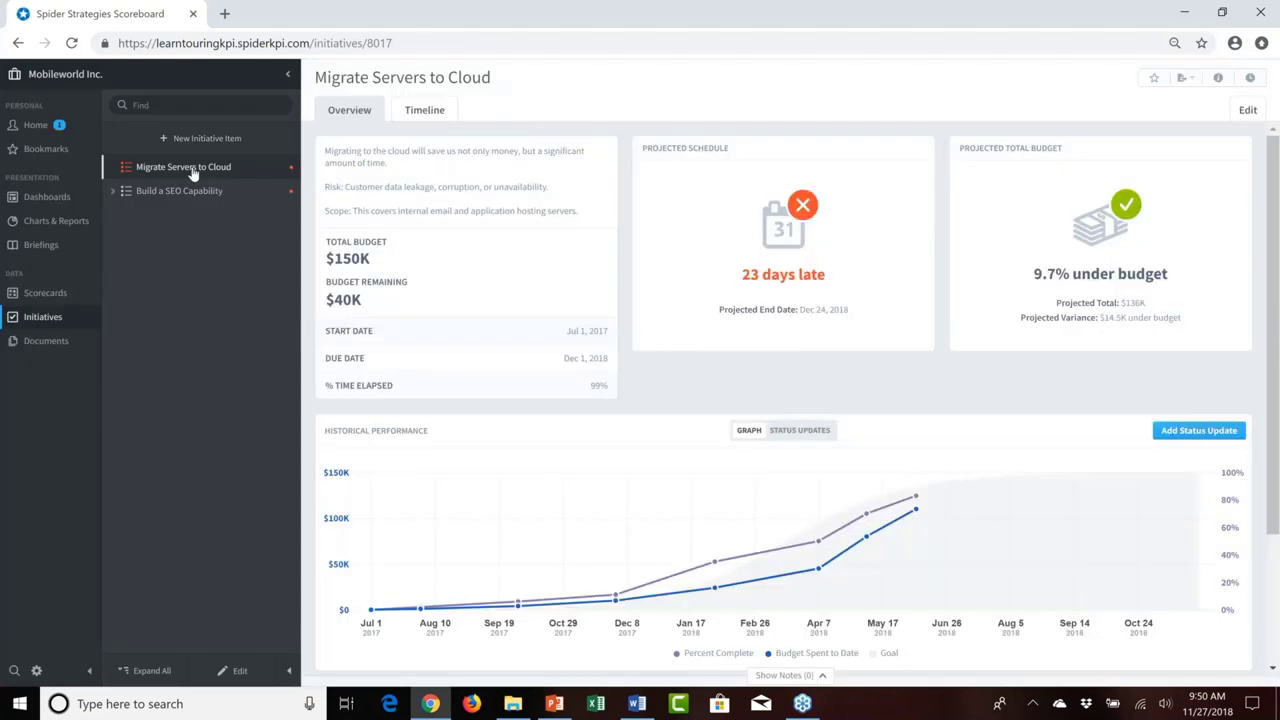
mouse_move(918, 502)
mouse_move(344, 302)
Return to the Information Technology scorecard and check its IT effectiveness index and IT availability index KPIs before reopening the scorecard overview
left_click(80, 78)
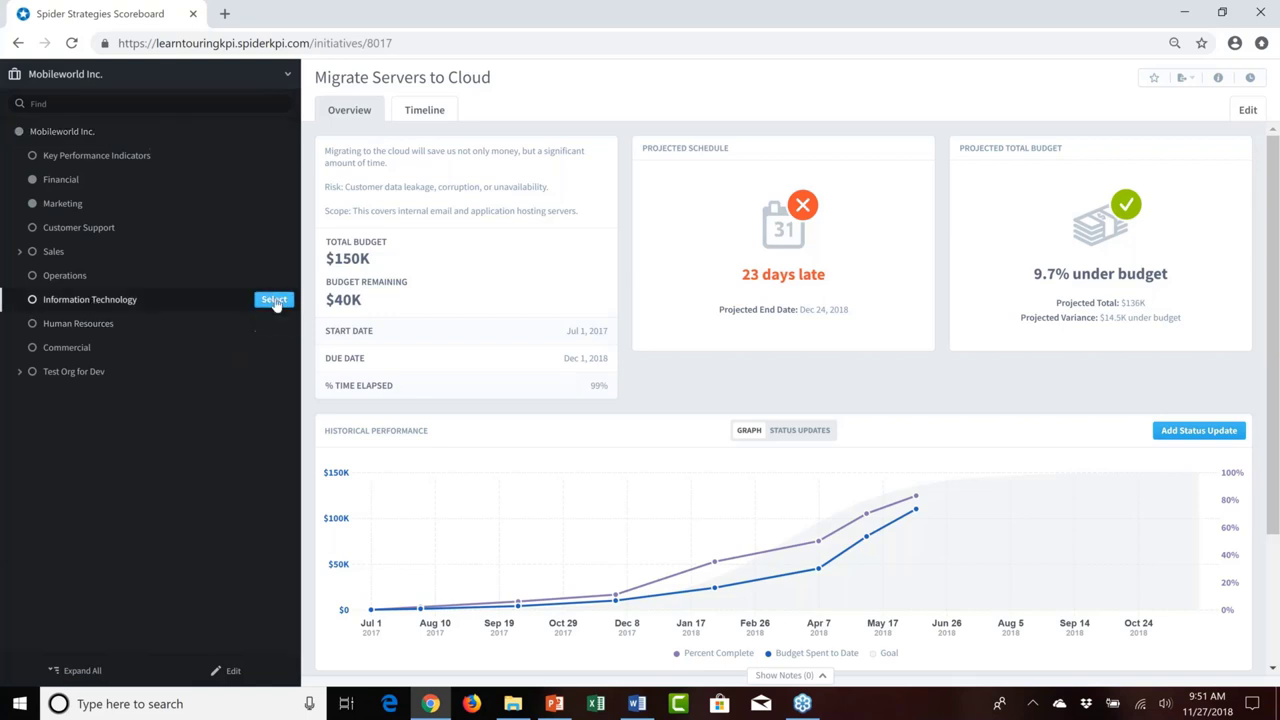
left_click(274, 299)
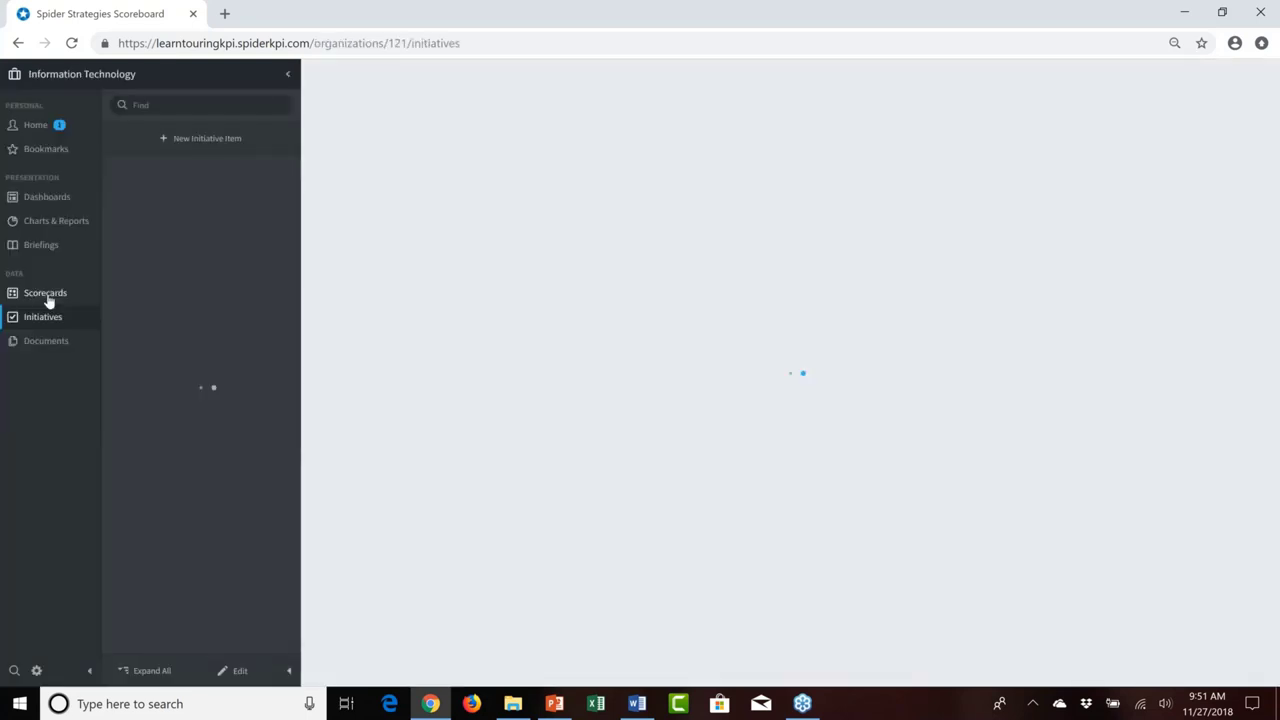
left_click(47, 296)
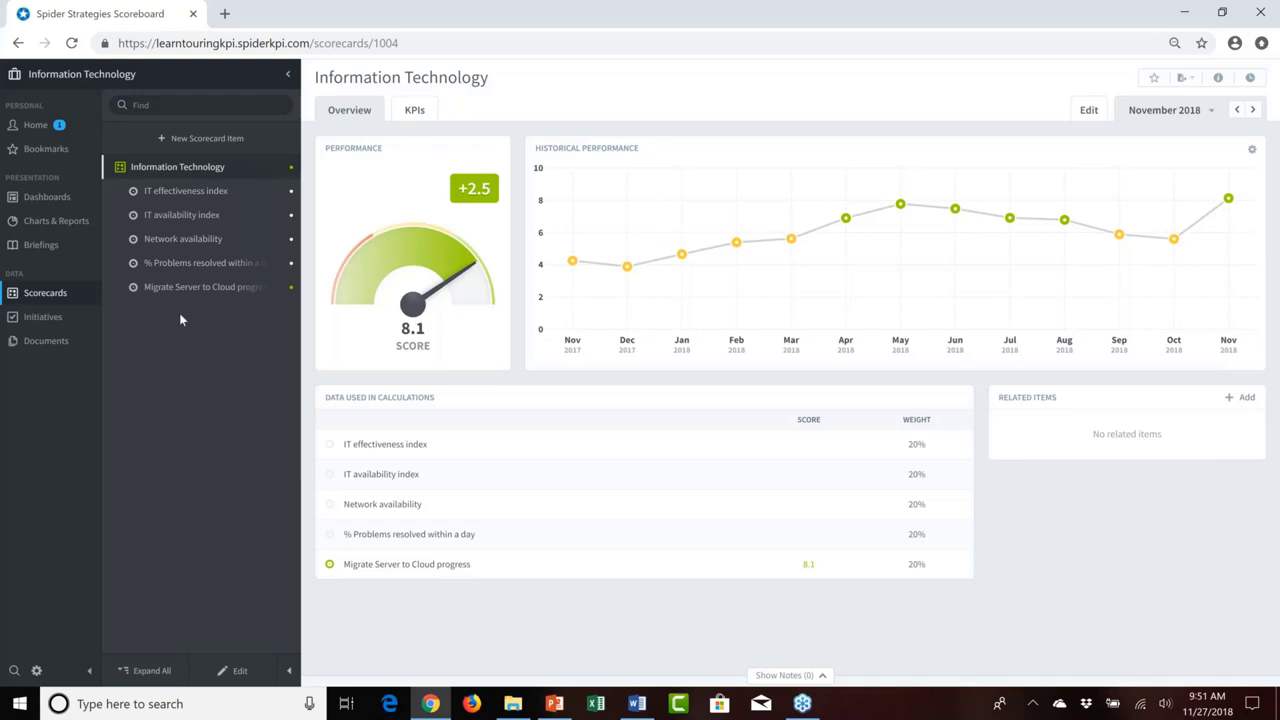
left_click(186, 191)
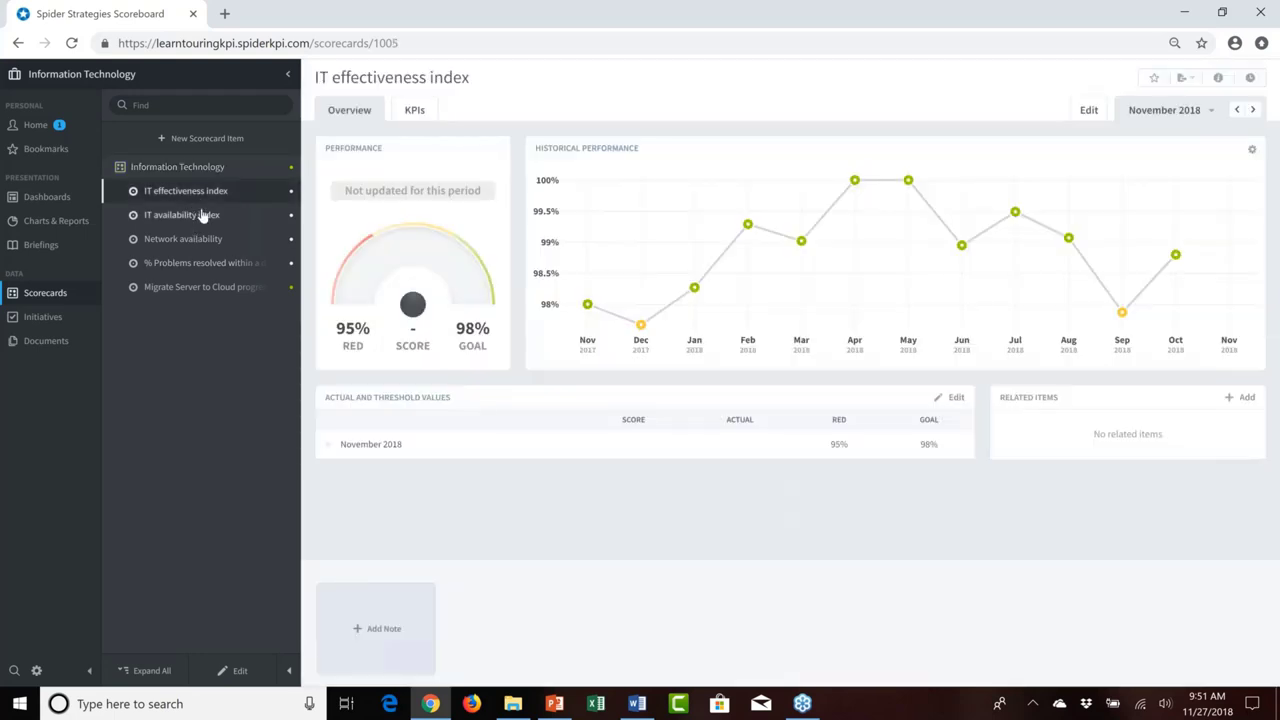
left_click(203, 216)
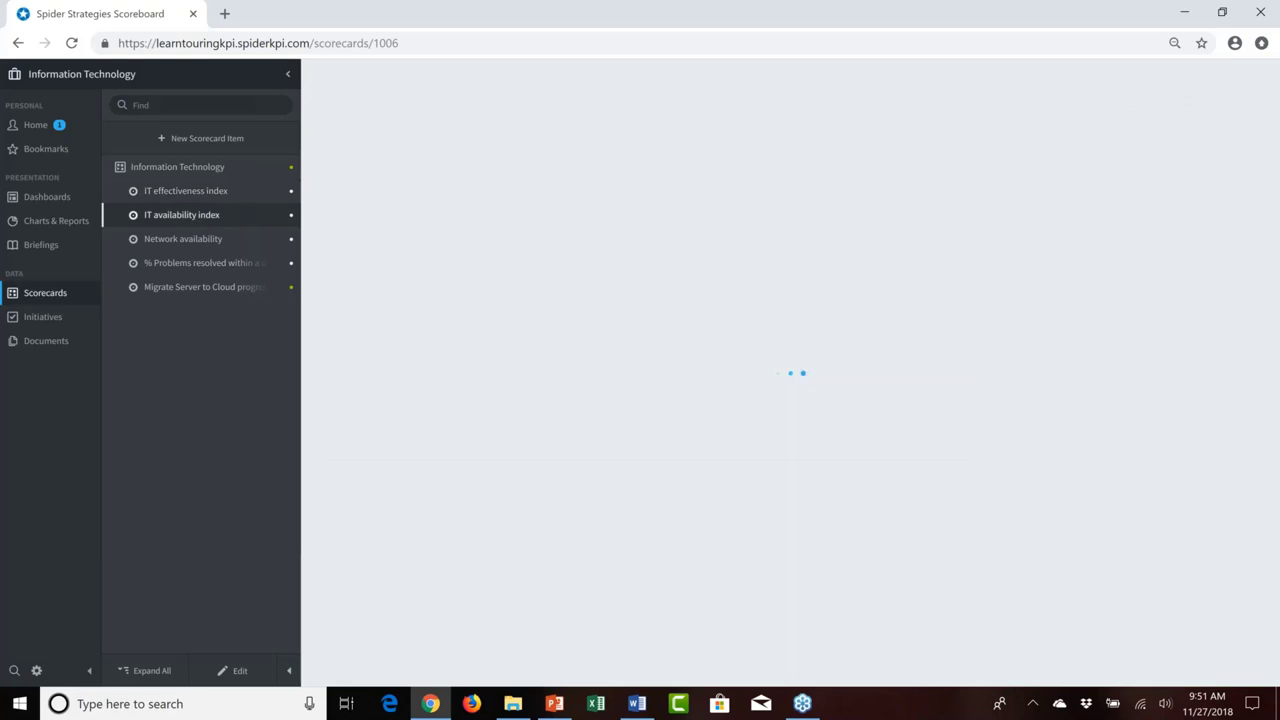
left_click(201, 168)
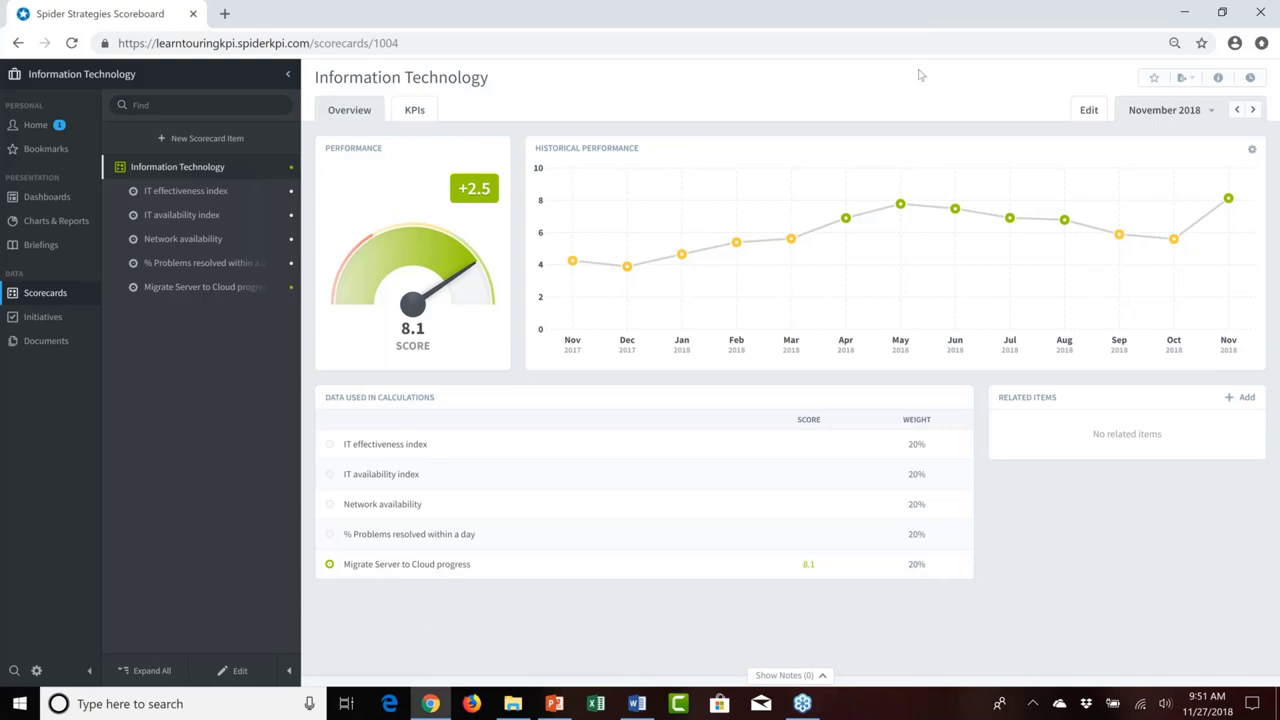
Switch to PowerPoint, present slide 36 about home page assignments, and end the slide show
left_click(557, 705)
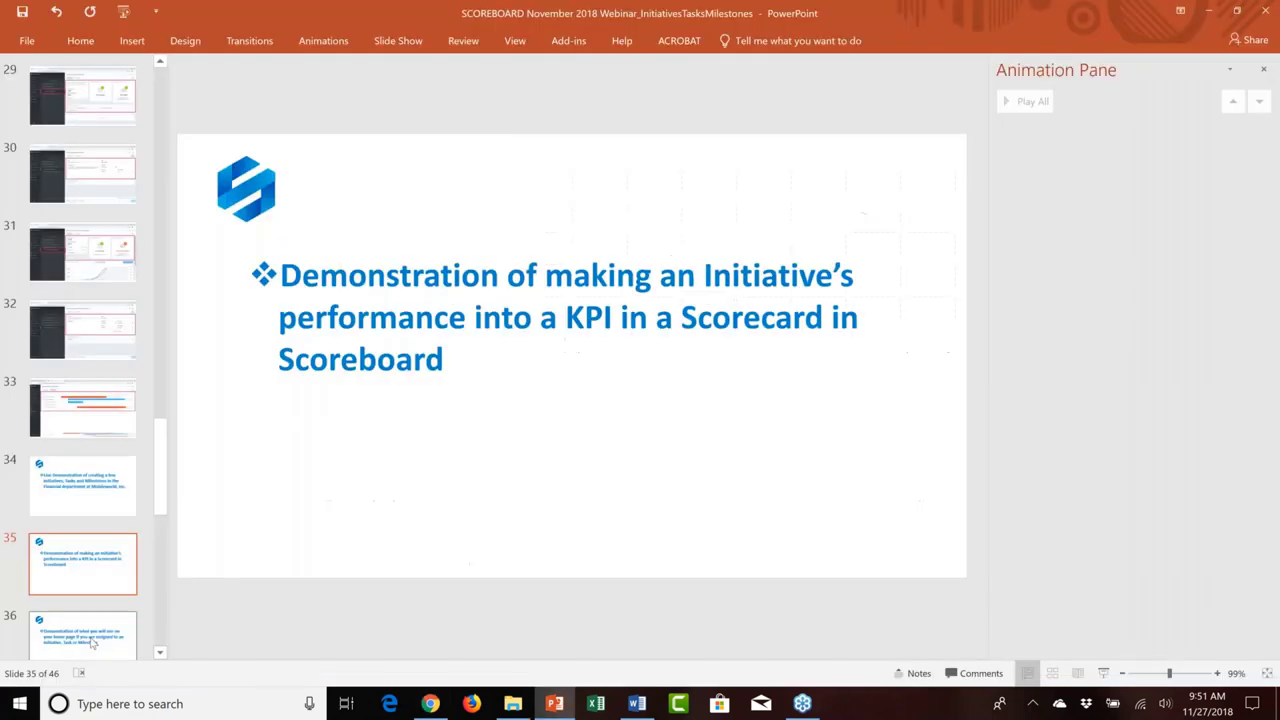
left_click(93, 643)
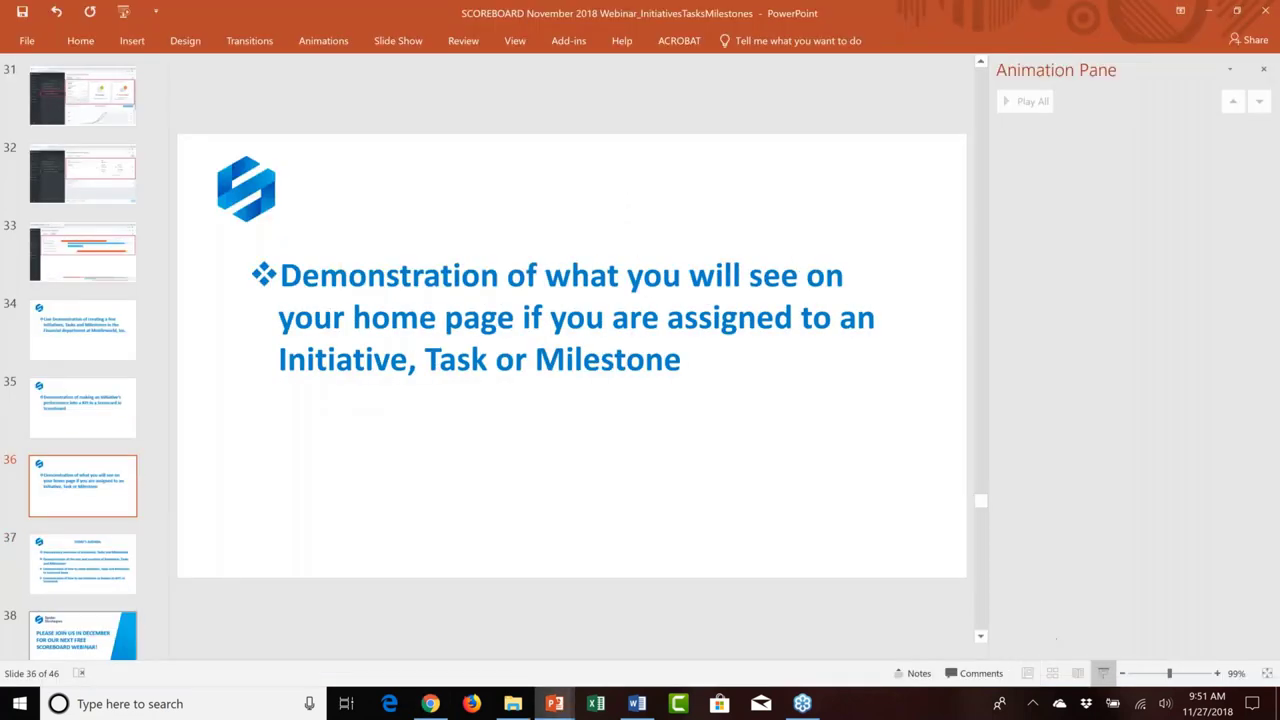
left_click(1104, 673)
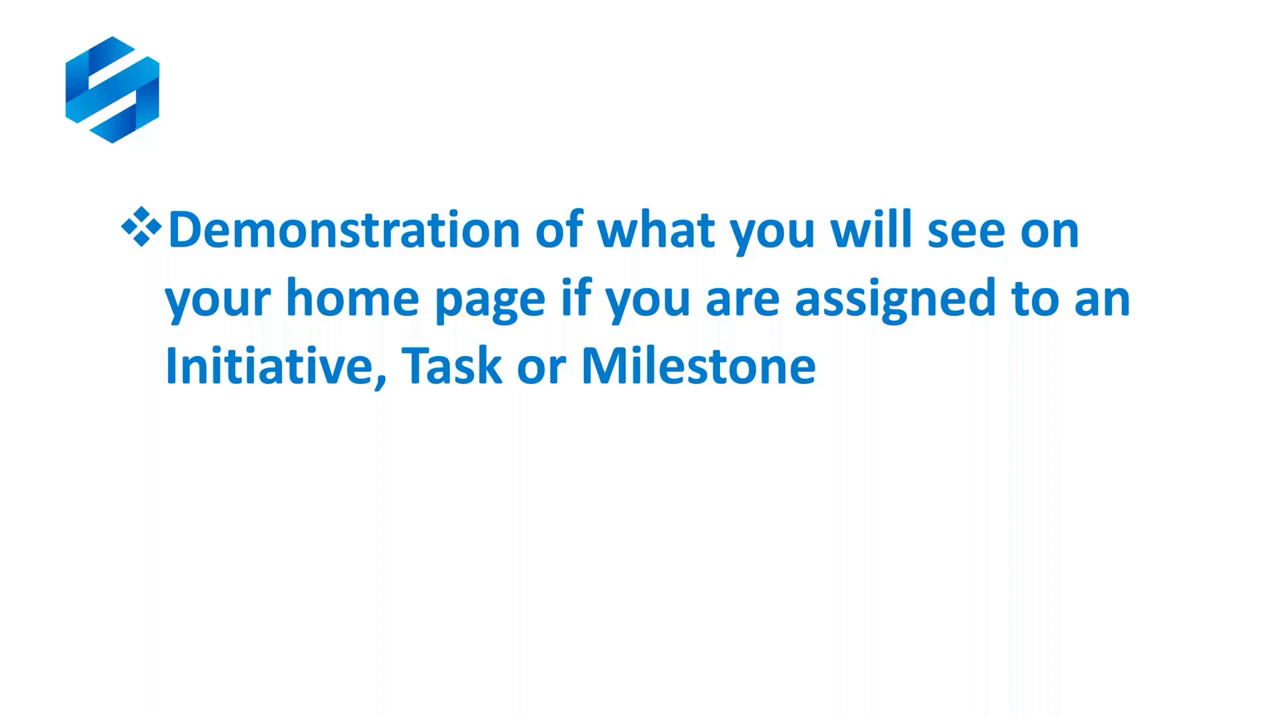
key("Escape")
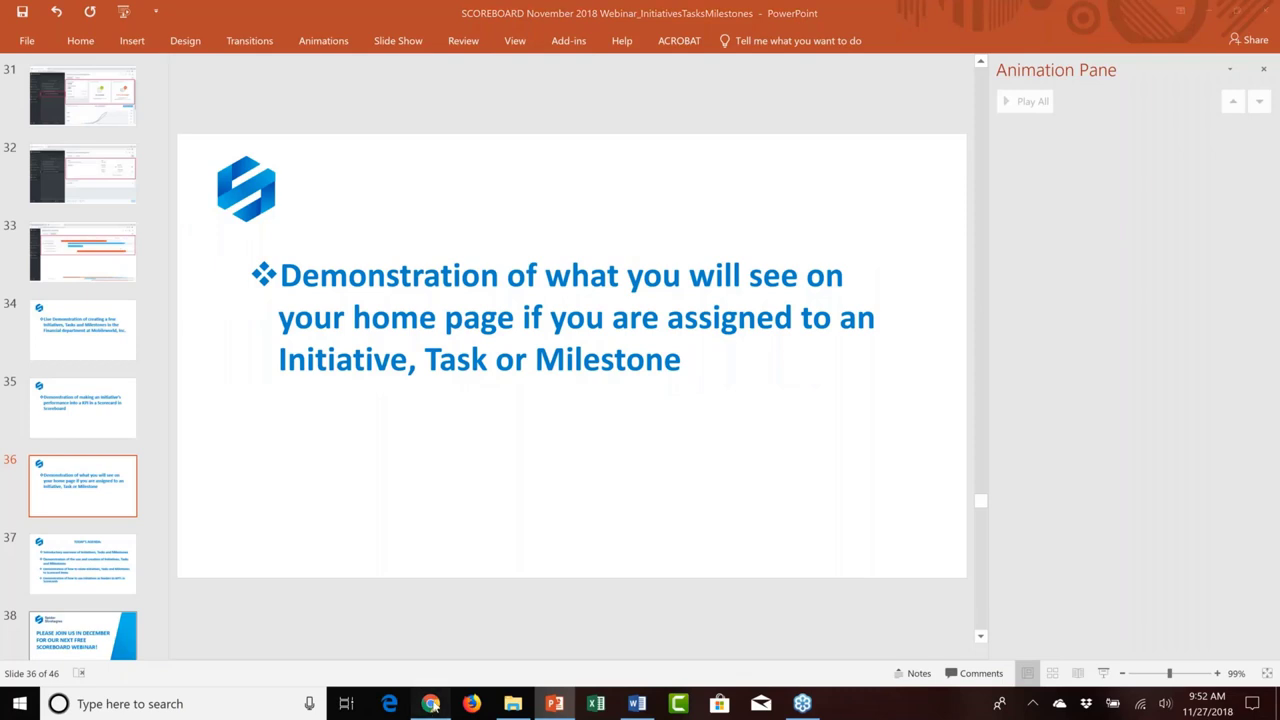
Switch back to Scoreboard in Chrome, view the assigned tasks from the home page, and return to the welcome page
left_click(430, 703)
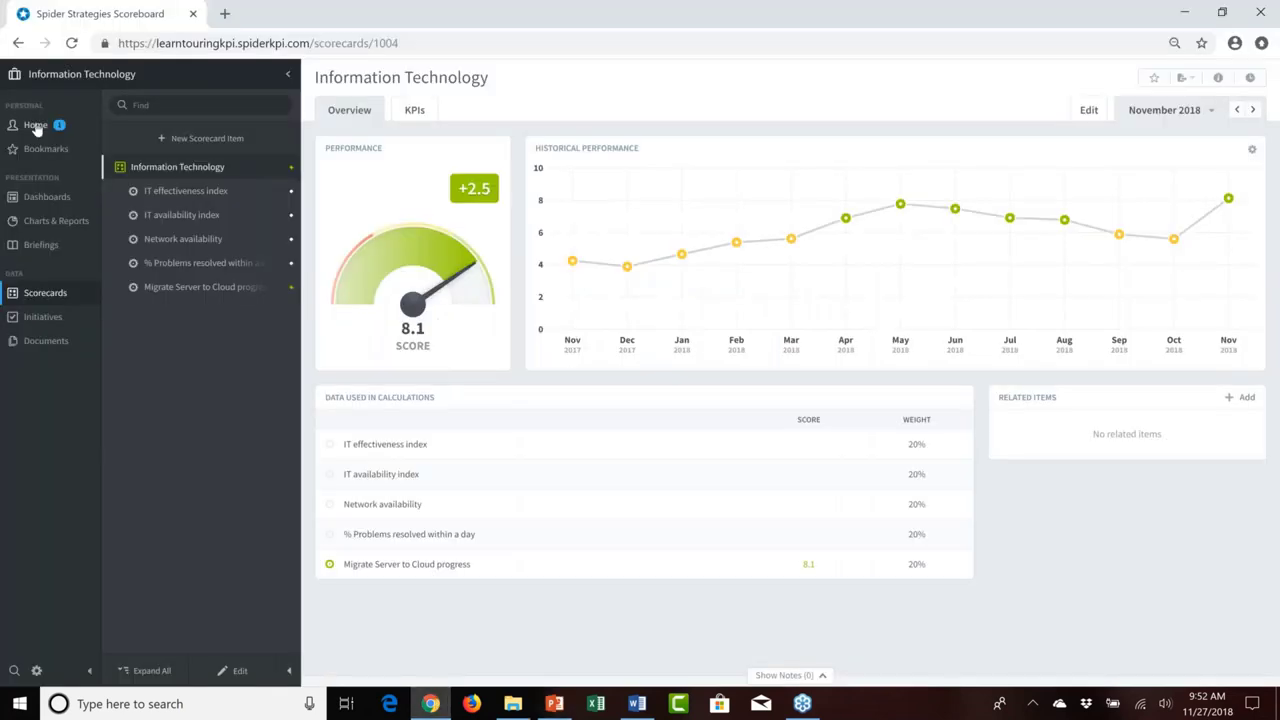
left_click(35, 126)
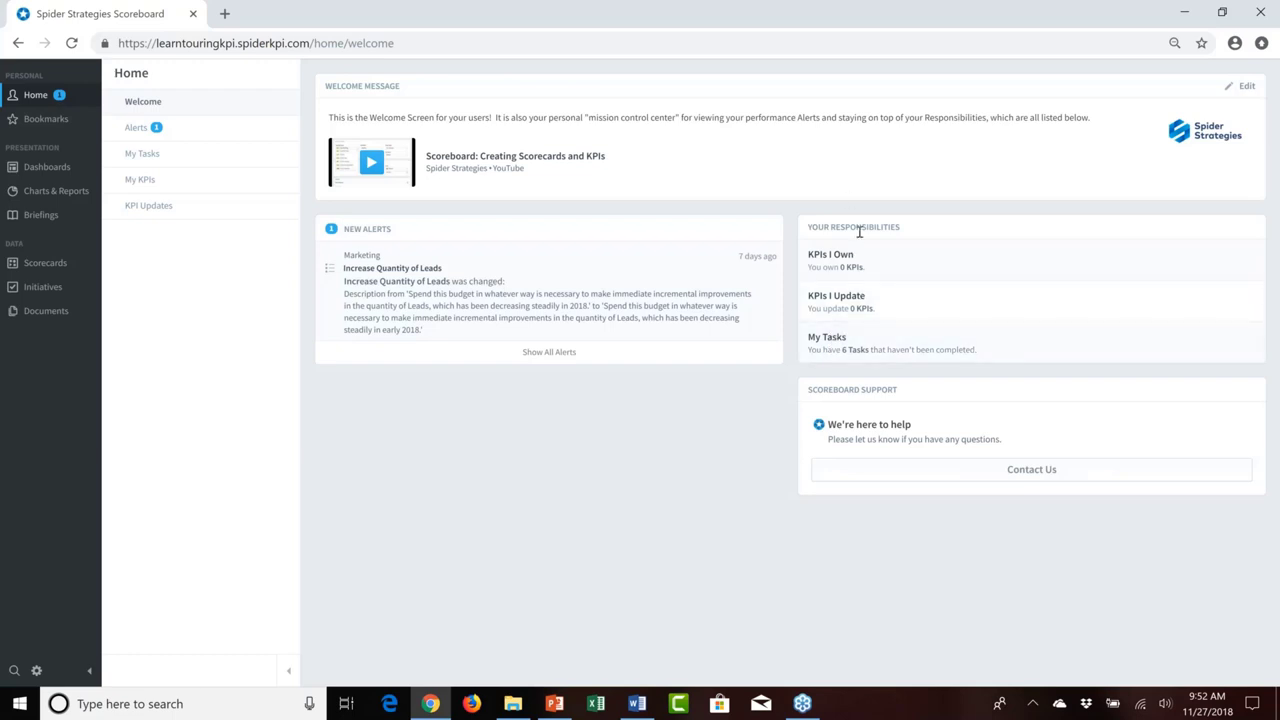
left_click(834, 343)
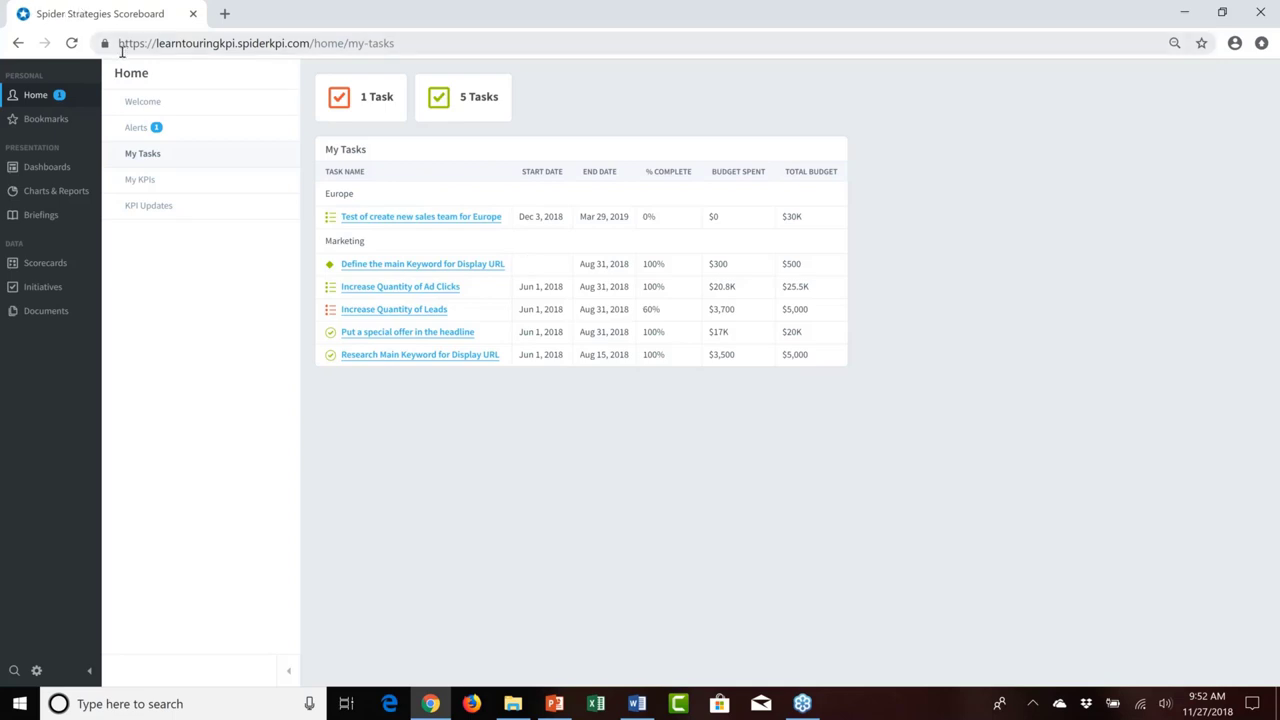
left_click(30, 95)
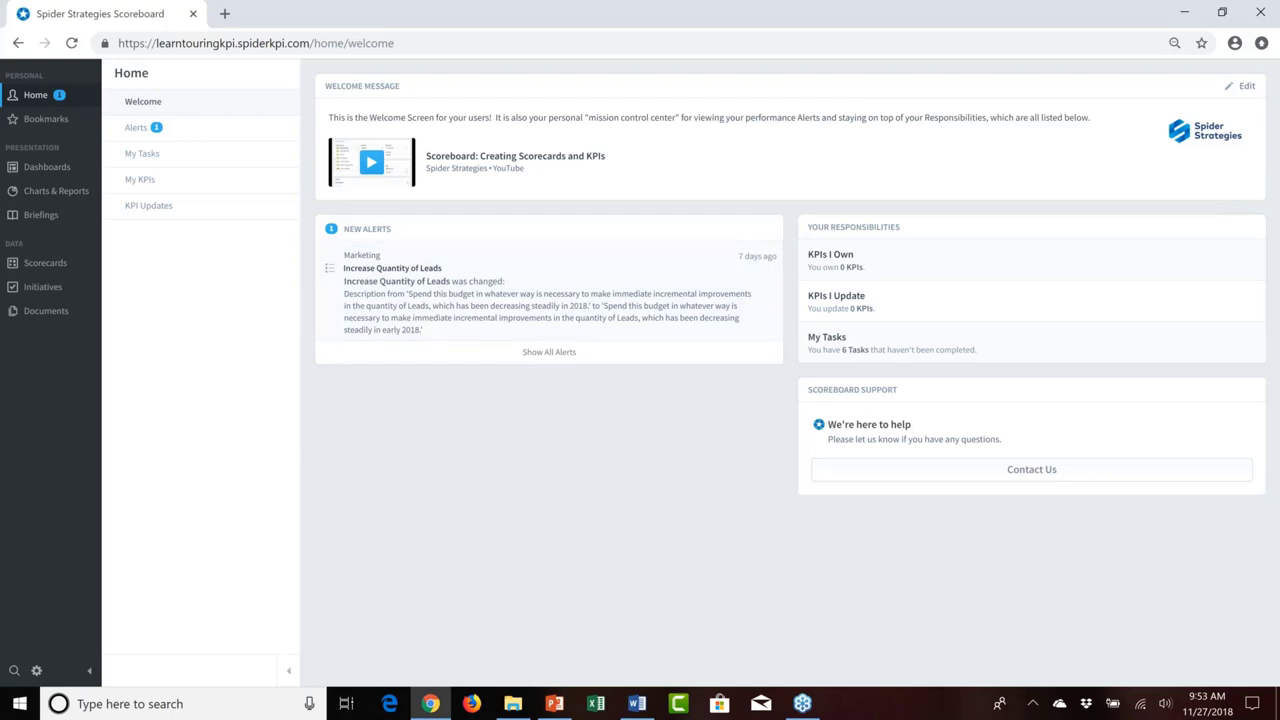
Open the Increase Quantity of Leads initiative from its new alert and show its historical performance as status updates
left_click(390, 283)
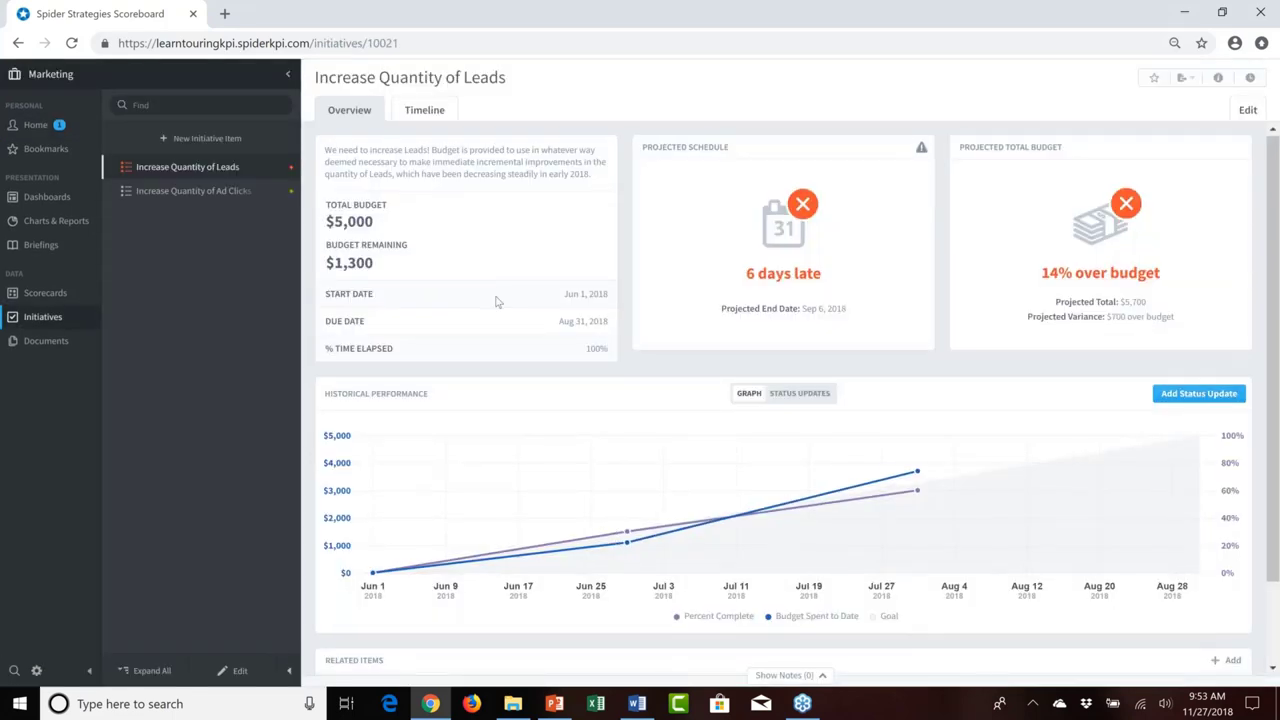
scroll(497, 302, "down", 1)
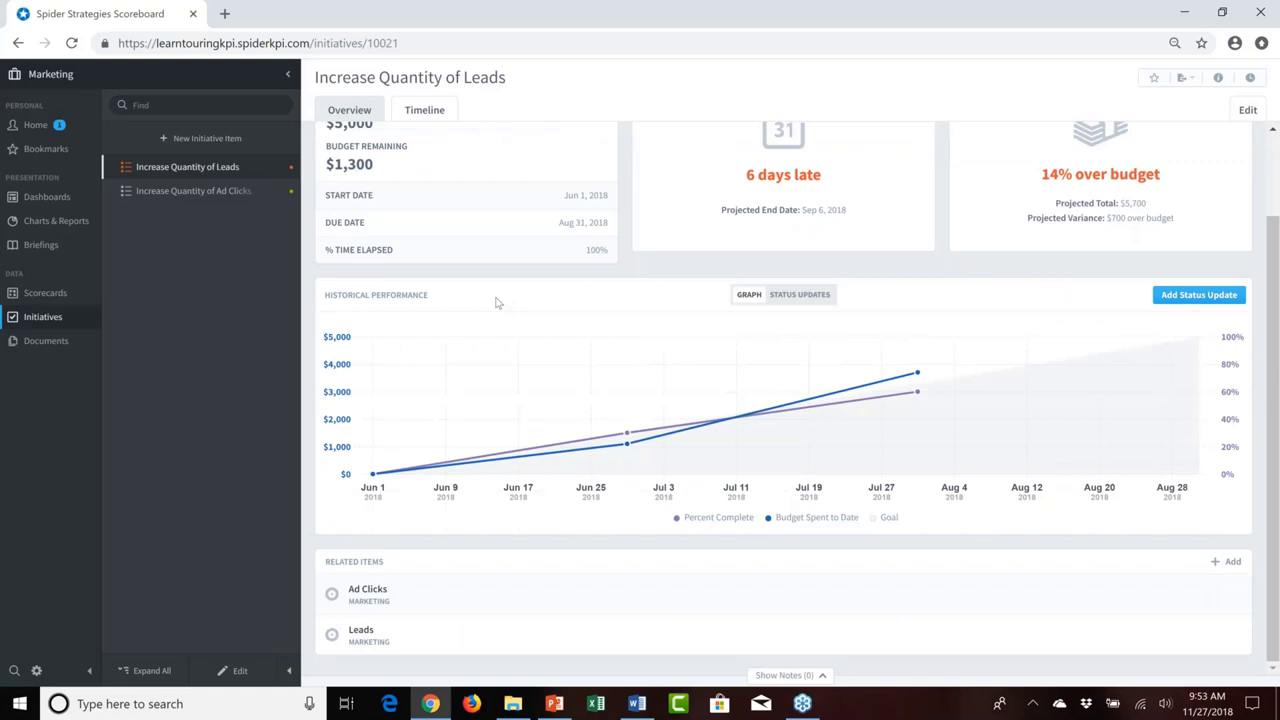
left_click(800, 296)
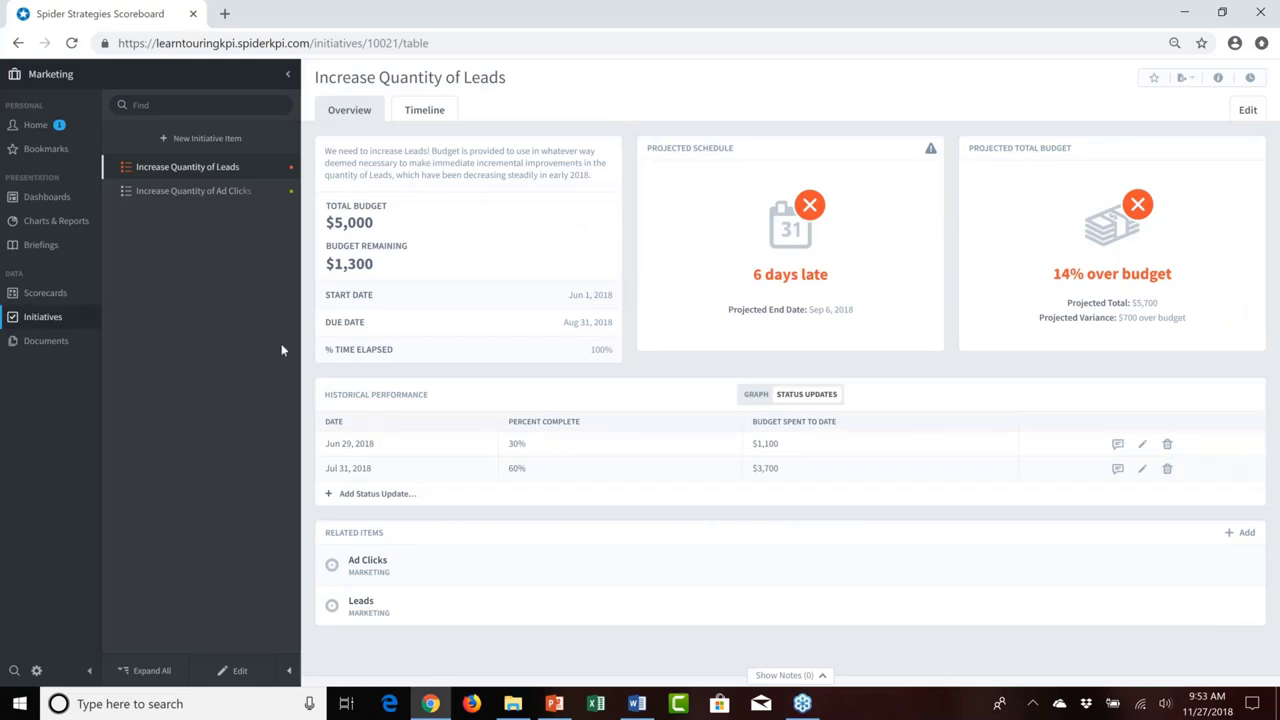
Add a status update dated 11/27/2018 to Increase Quantity of Leads with 80% complete and $4500 of budget spent
left_click(385, 496)
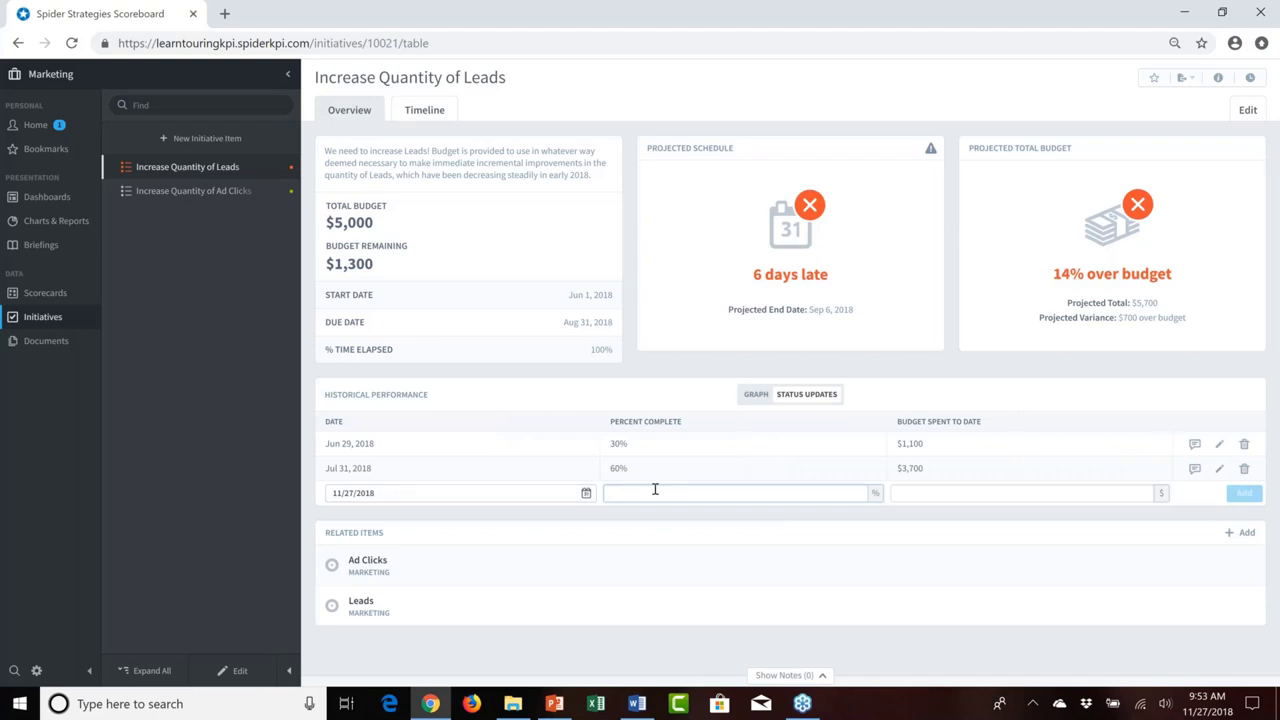
type("80")
left_click(923, 494)
type("45")
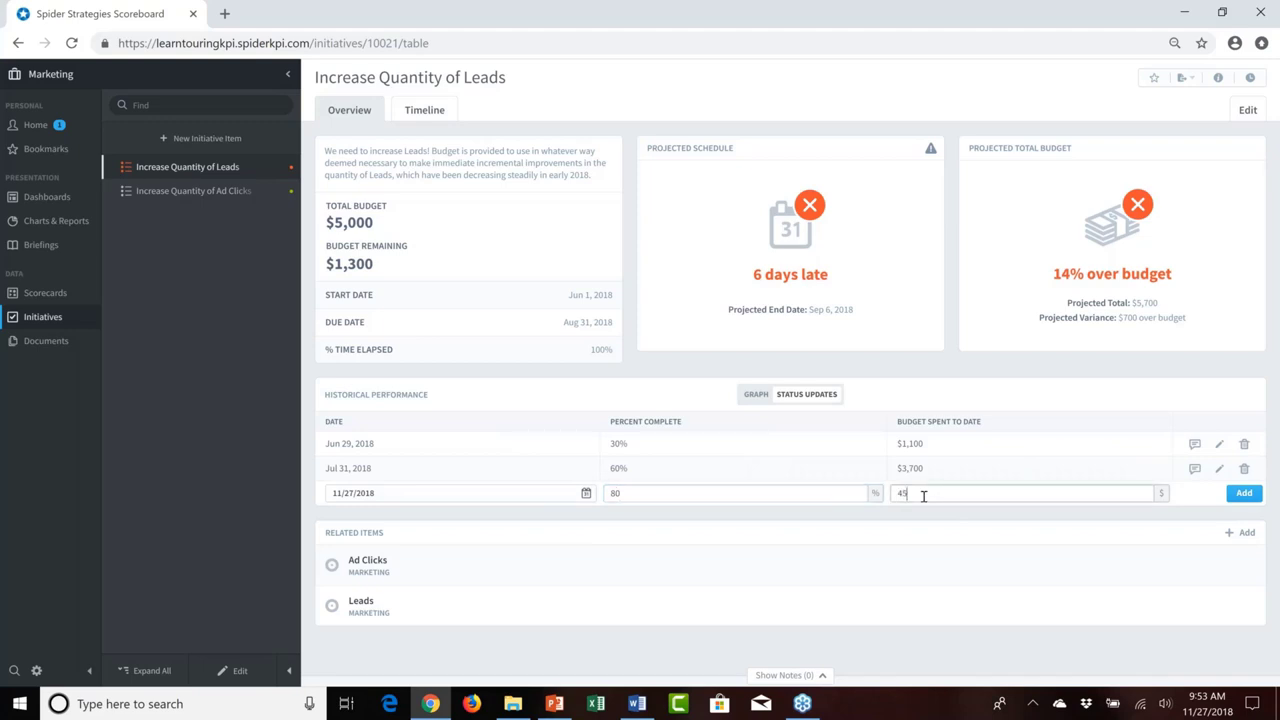
type("00")
left_click(1246, 493)
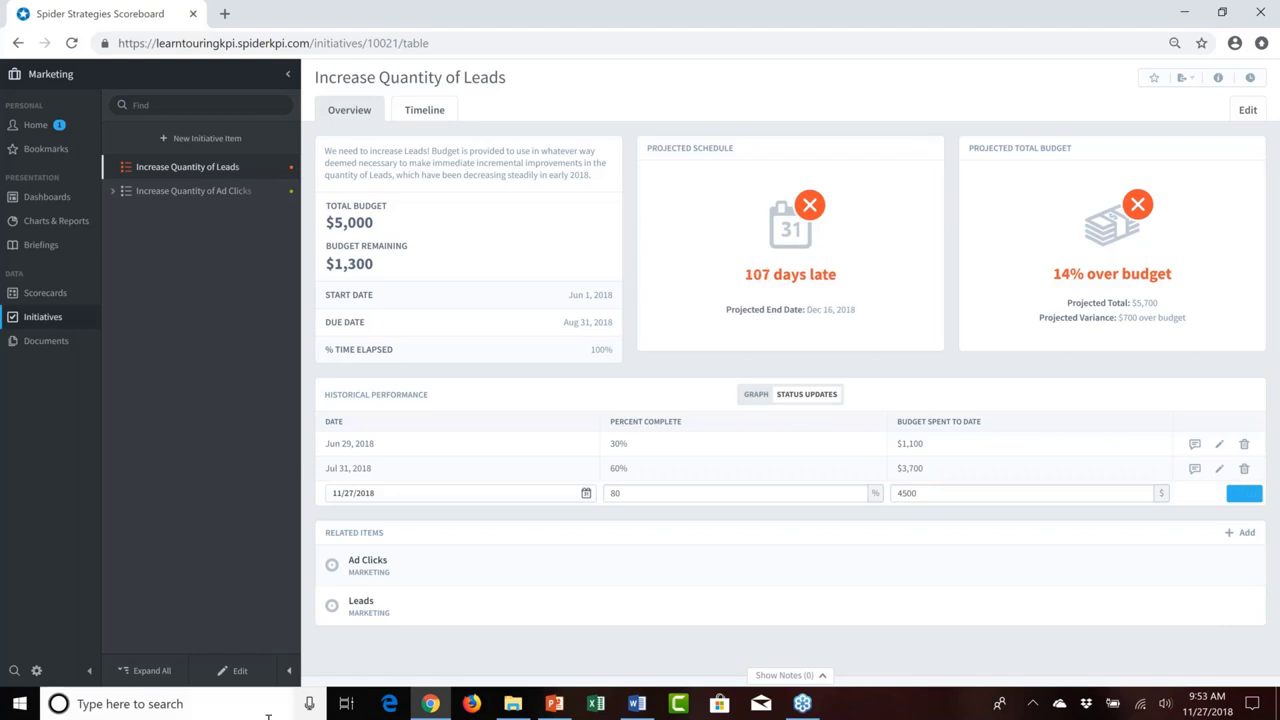
Set the total budget of Increase Quantity of Leads to 10000, save with notification to assigned users and groups, and view the home page alerts
left_click(240, 670)
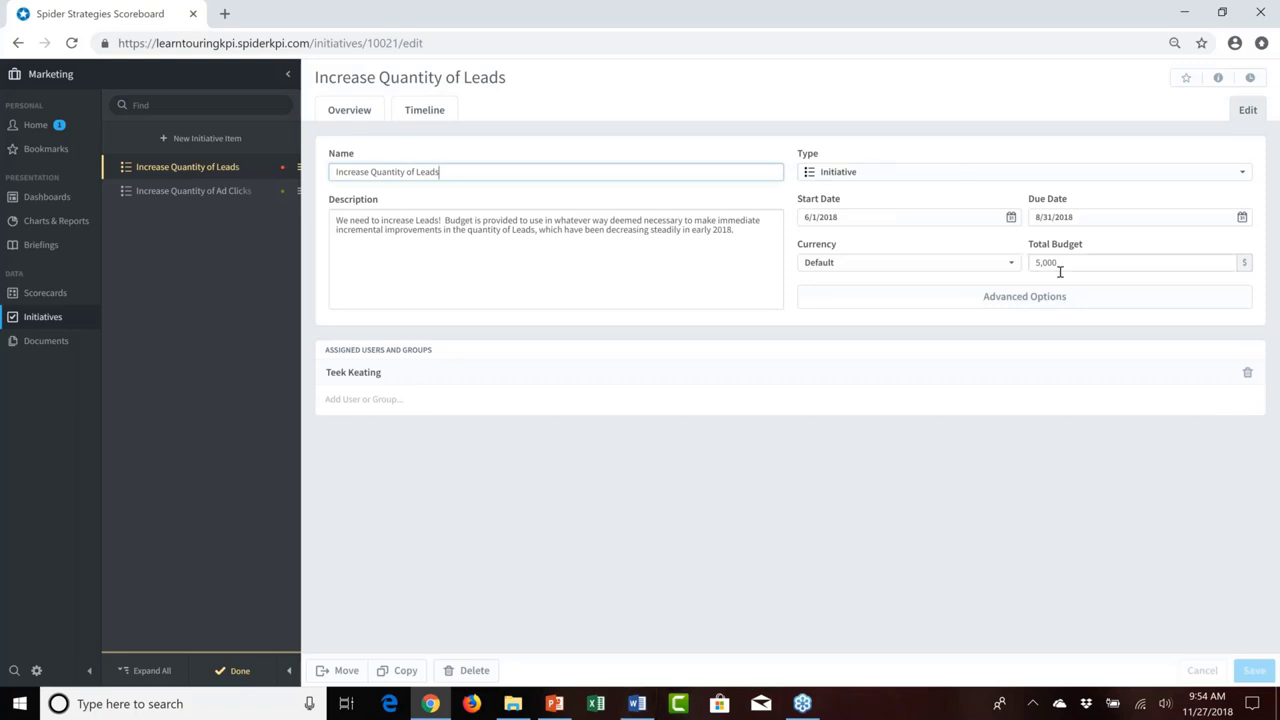
left_click_drag(1060, 266, 1038, 262)
type("1")
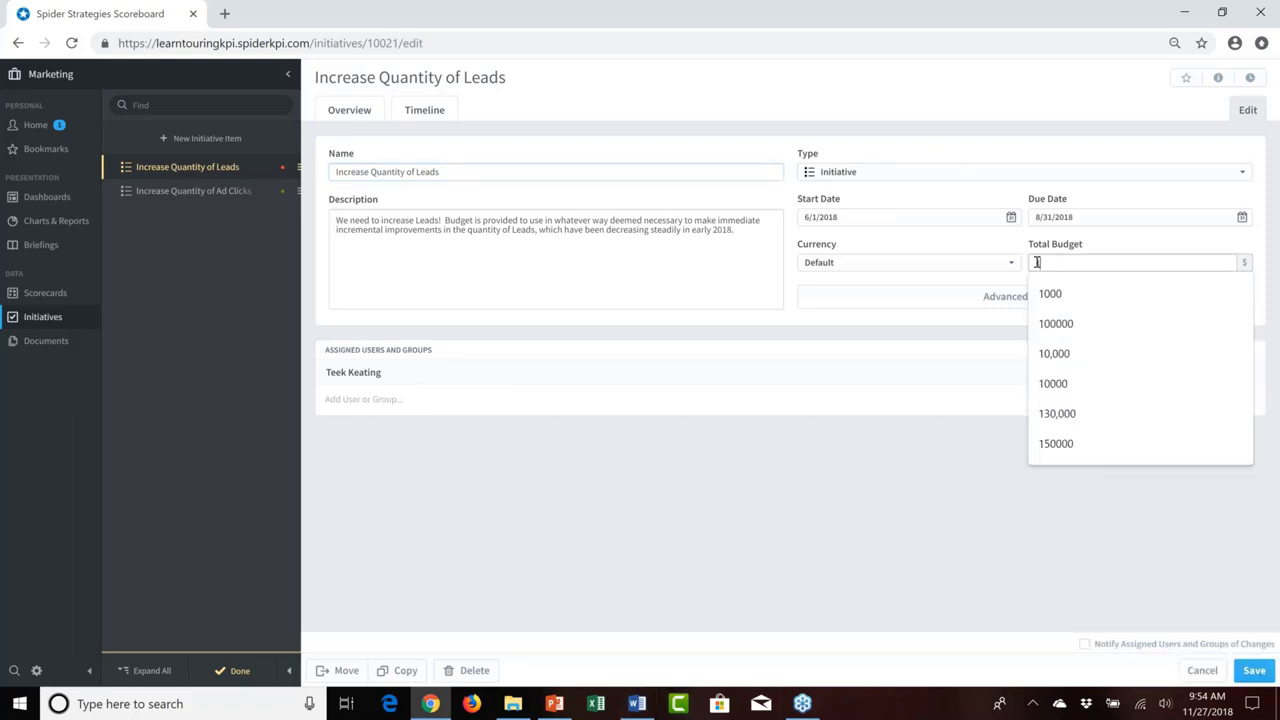
type("0000")
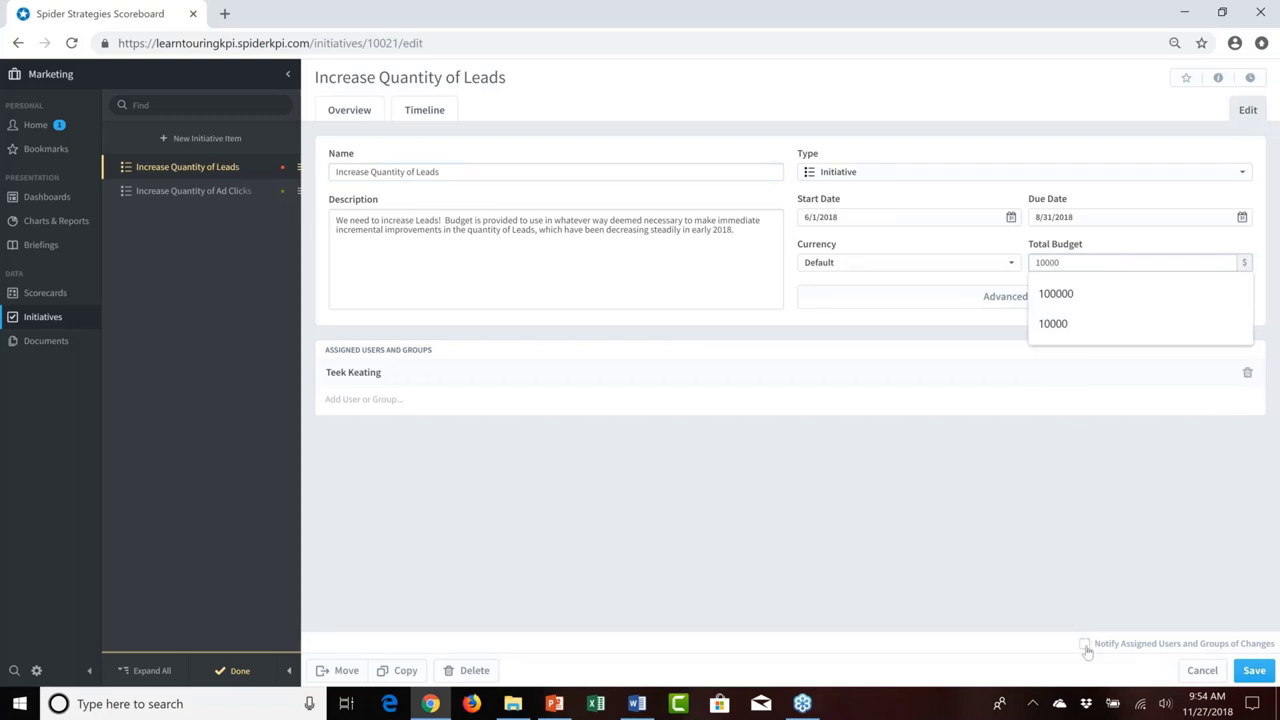
key("Escape")
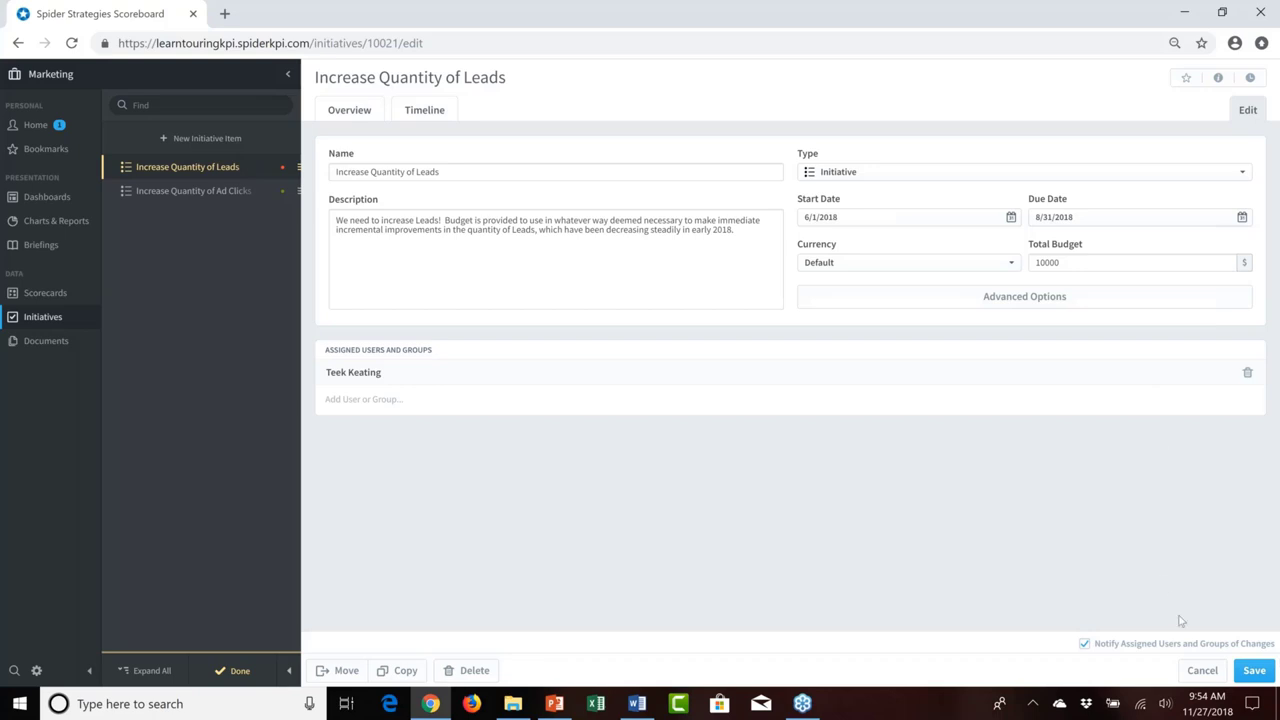
left_click(1253, 672)
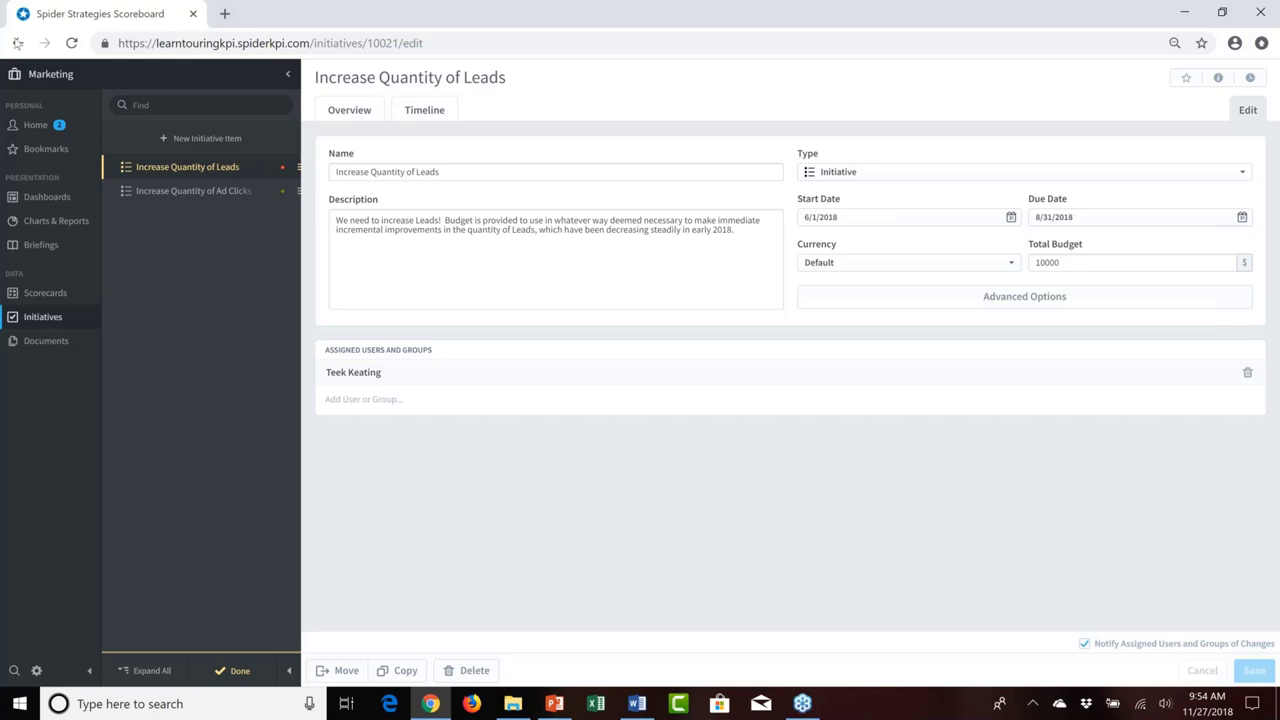
left_click(39, 129)
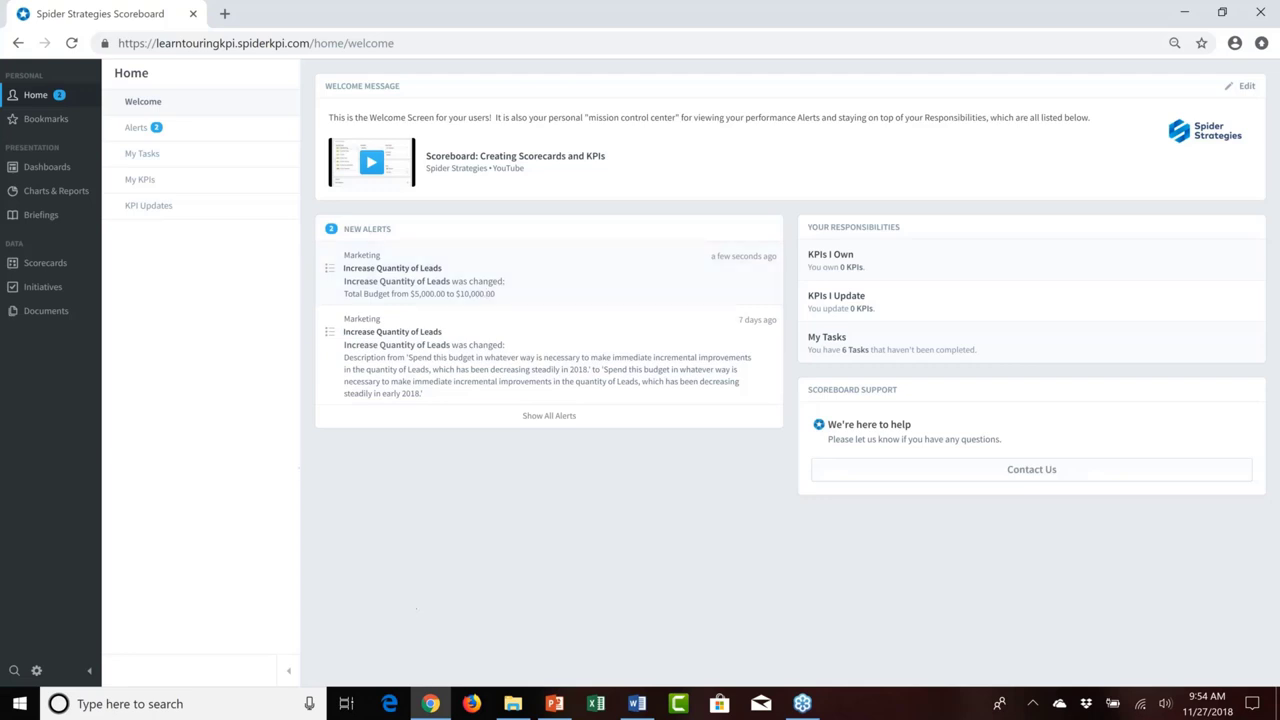
Switch to PowerPoint, start the slide show from slide 36, and advance to the Today's Agenda slide
left_click(556, 705)
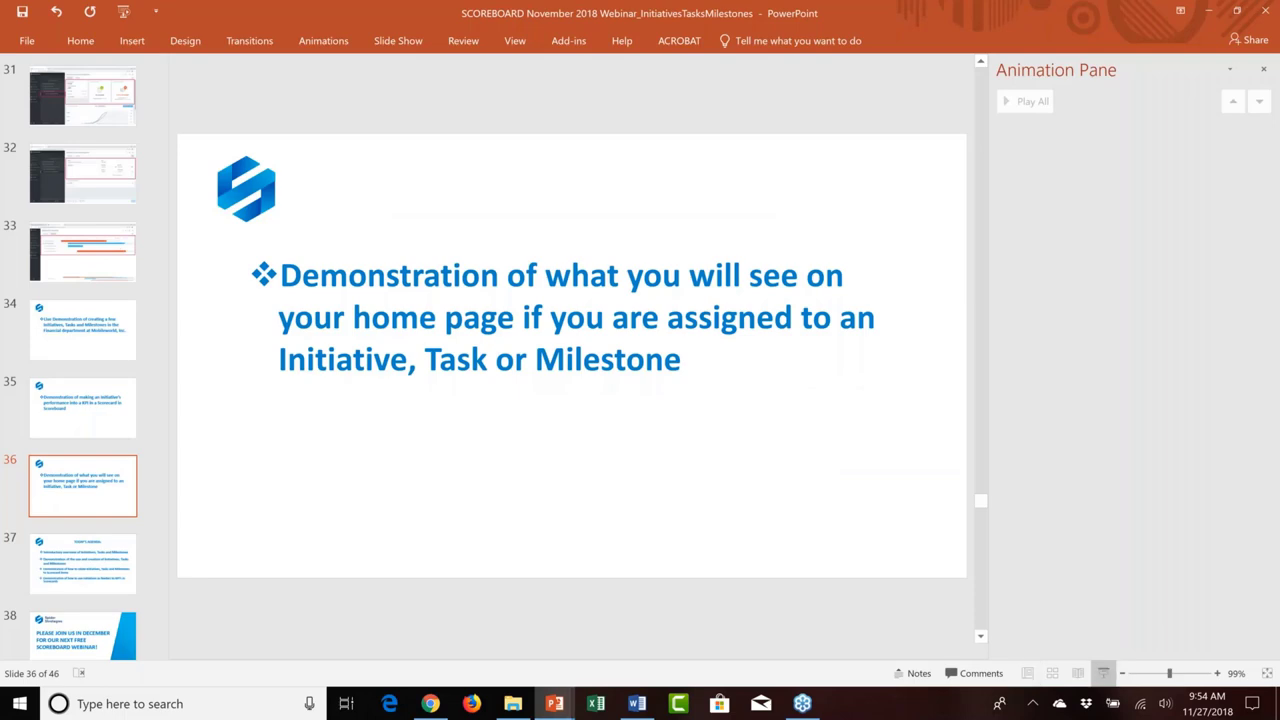
left_click(1103, 673)
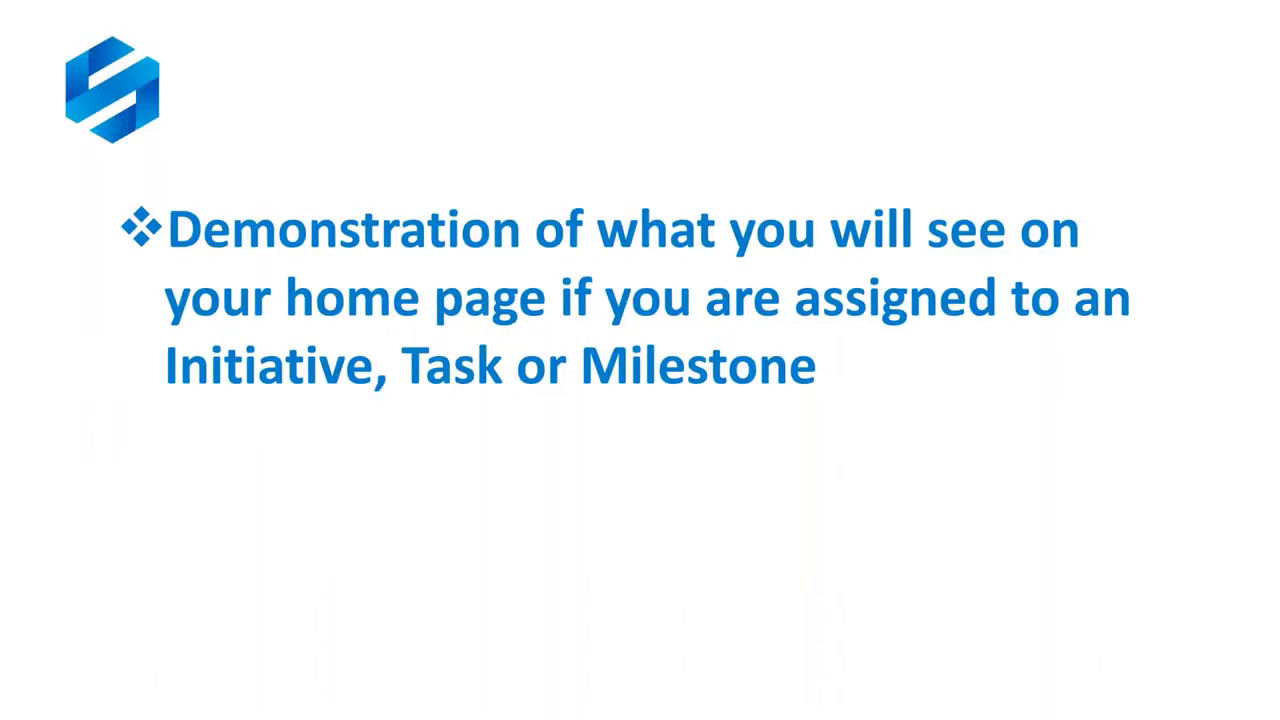
key("Right")
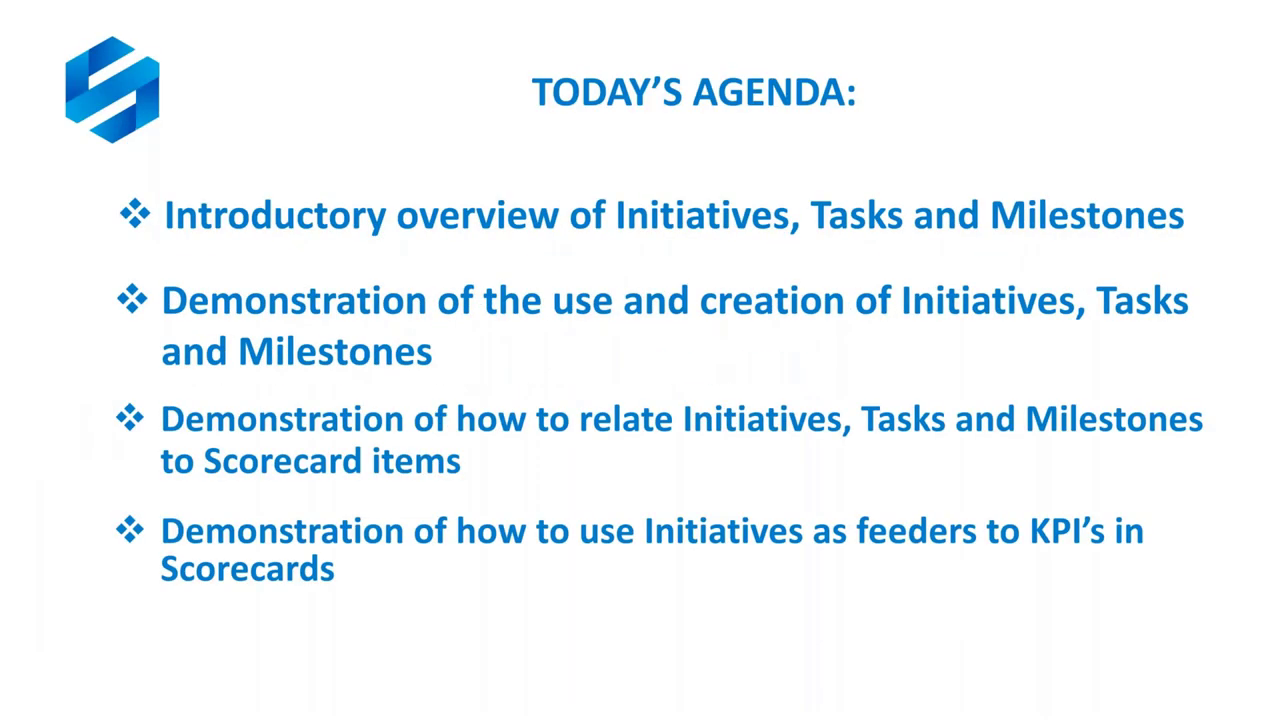